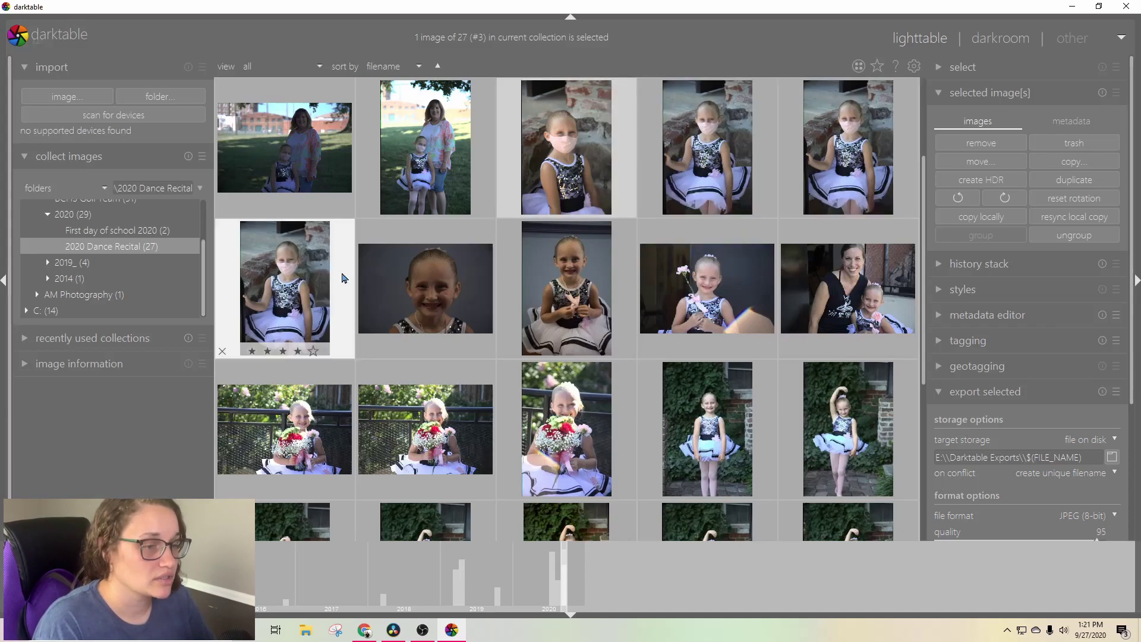
# - Open the portrait of the seated girl in the pink mask in the darkroom and expand the list of more modules
pyautogui.doubleClick(582, 150)
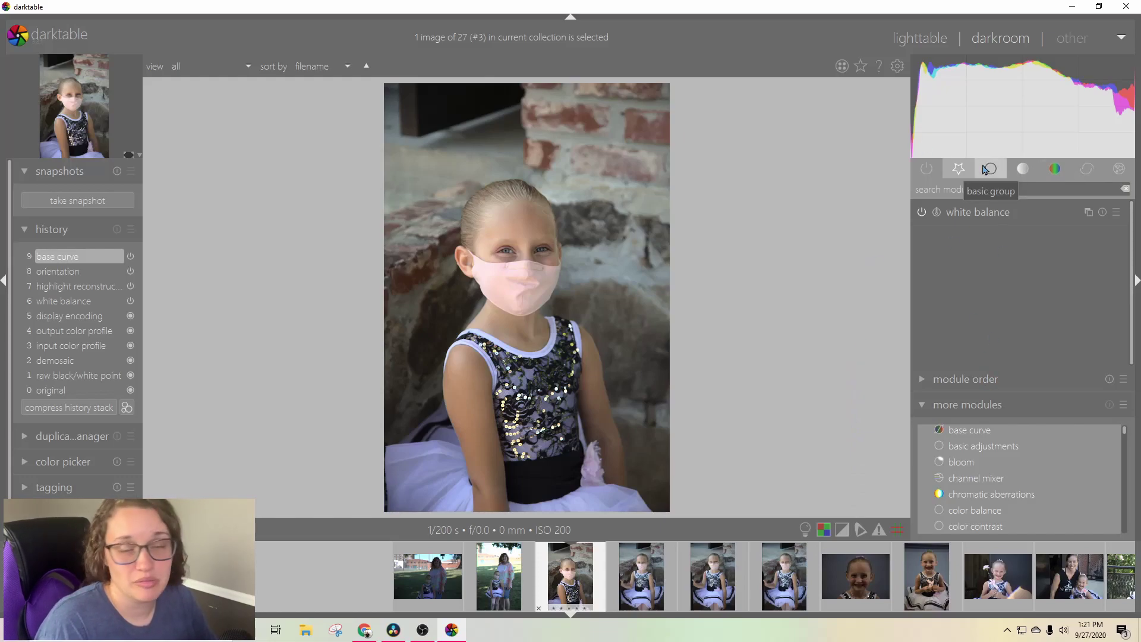
pyautogui.click(923, 407)
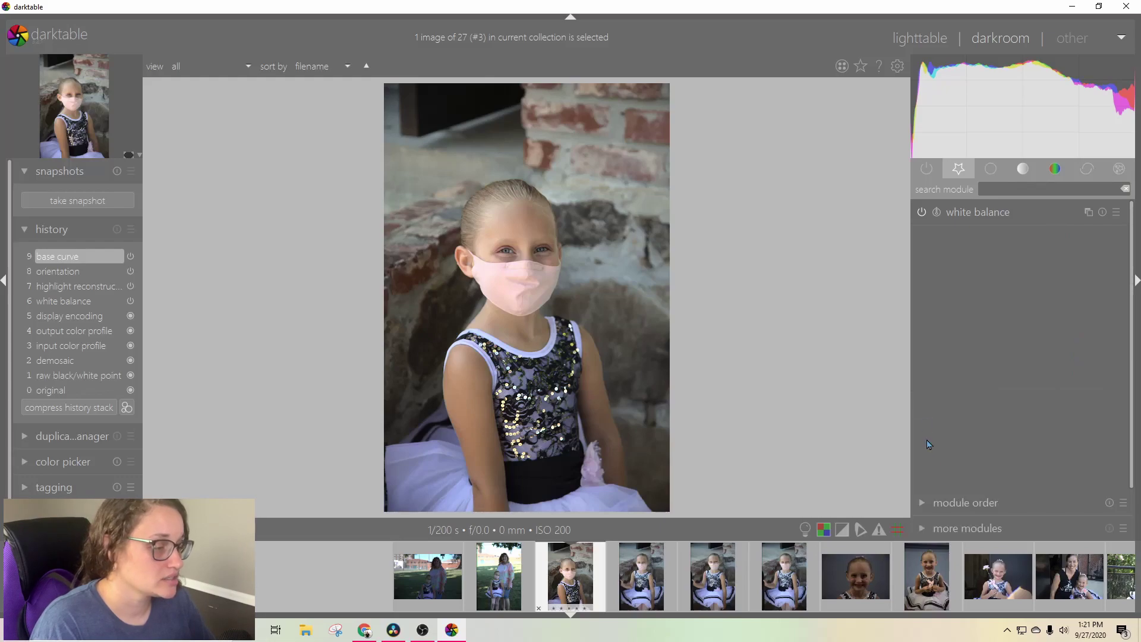
pyautogui.click(931, 532)
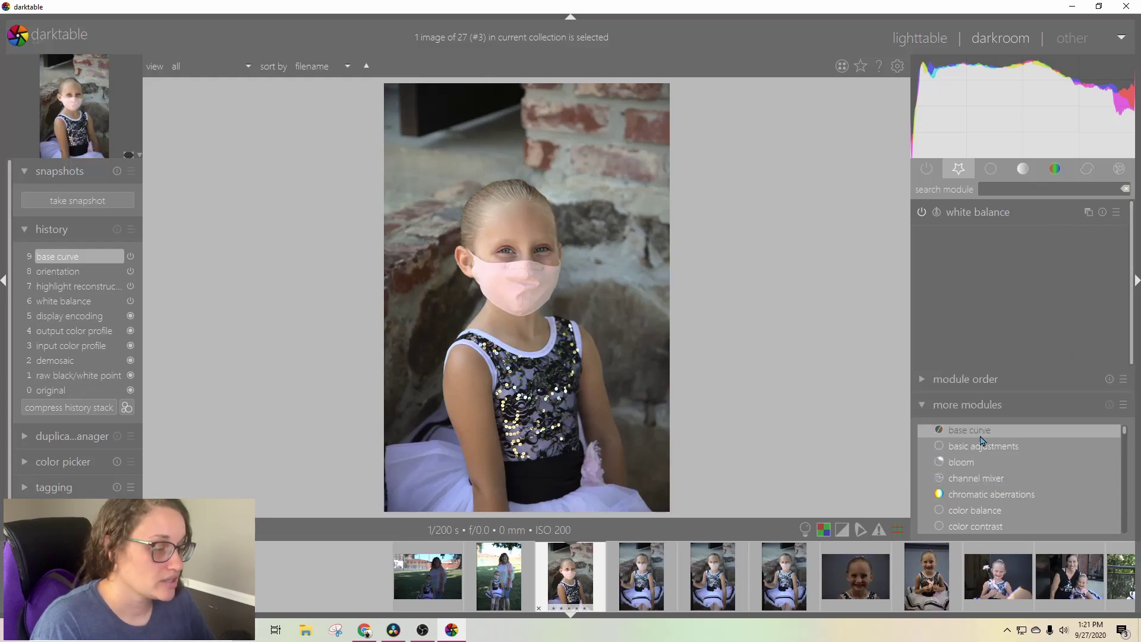
# - Add the raw black/white point module to the favorites group and remove it from the favorites again
pyautogui.scroll(-7, 986, 452)
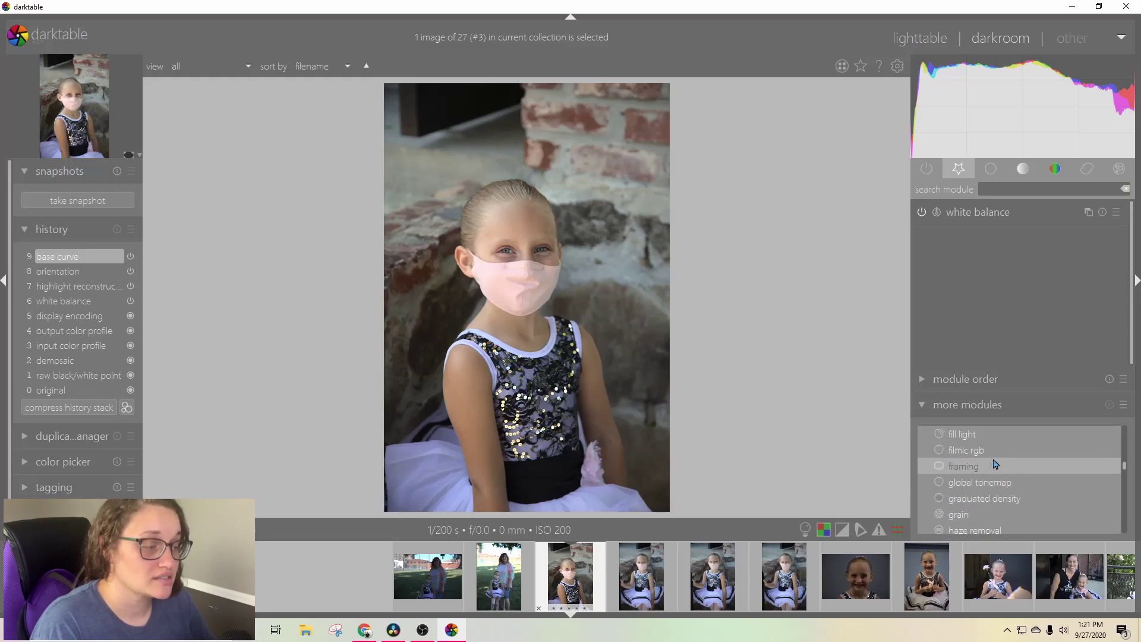
pyautogui.scroll(-8, 996, 465)
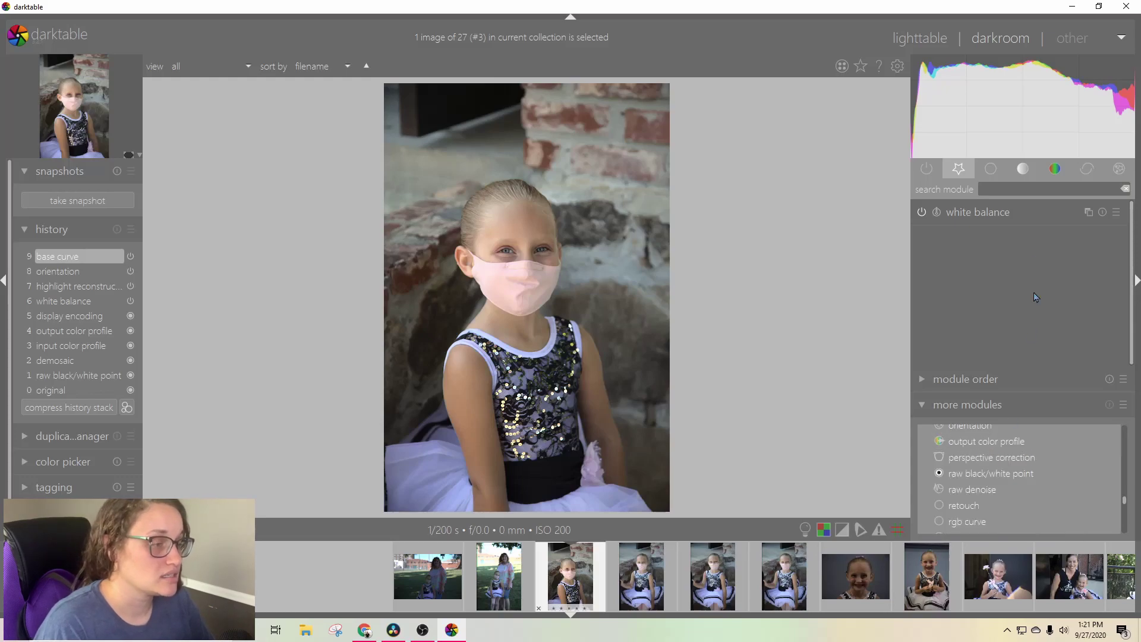
pyautogui.click(966, 473)
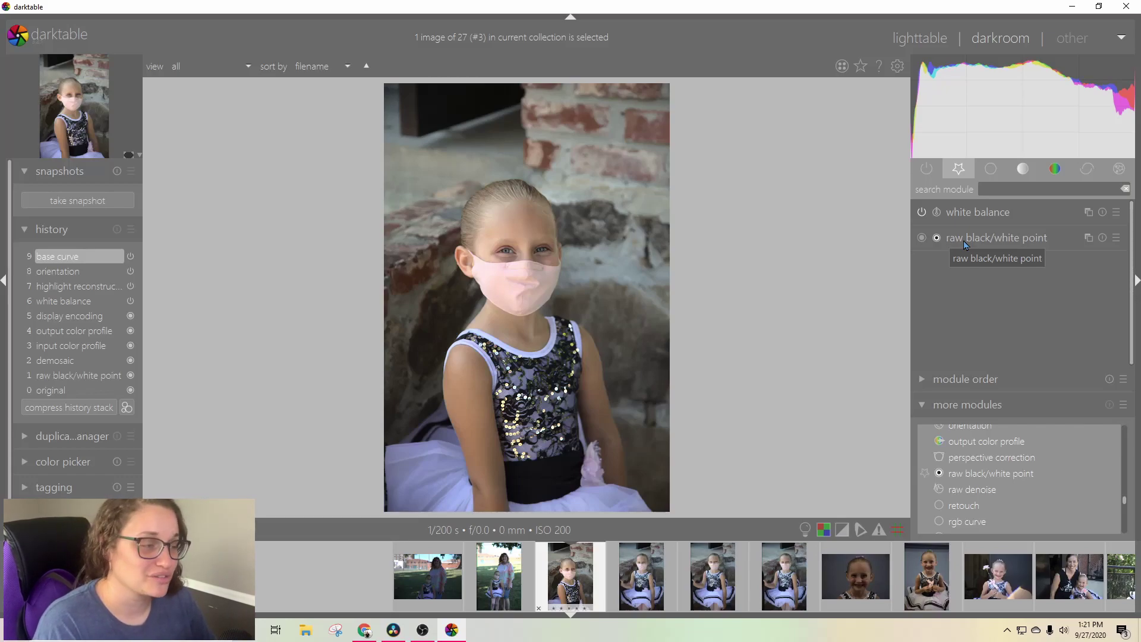
pyautogui.click(925, 473)
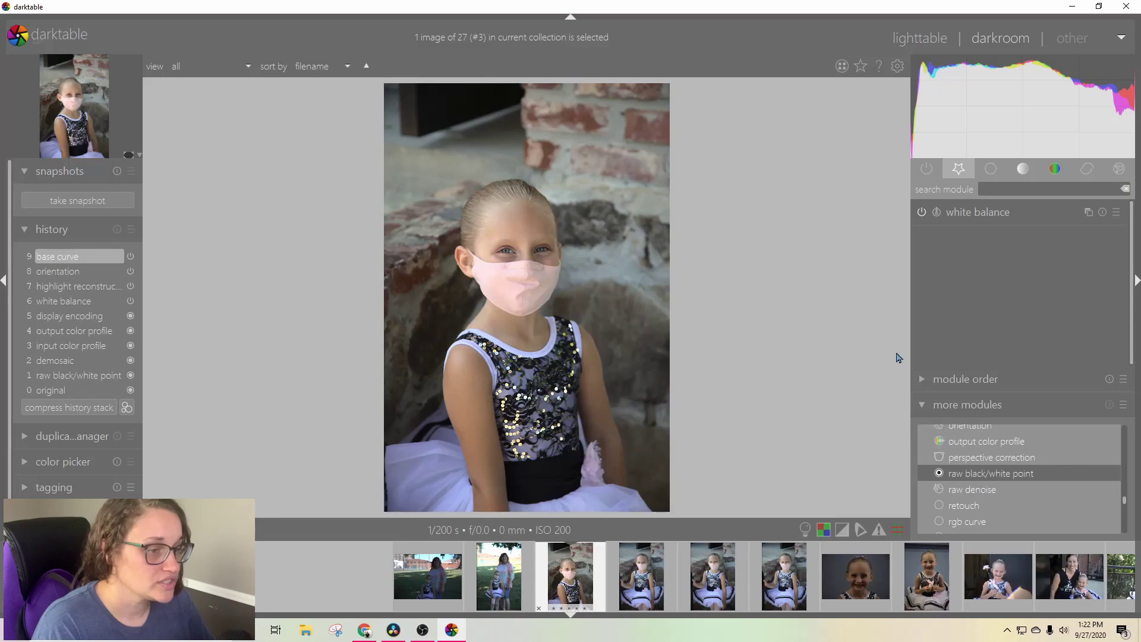
# - Expand the white balance module, try tint values of 0.978 and 1.013, and reset the module's parameters
pyautogui.click(1025, 214)
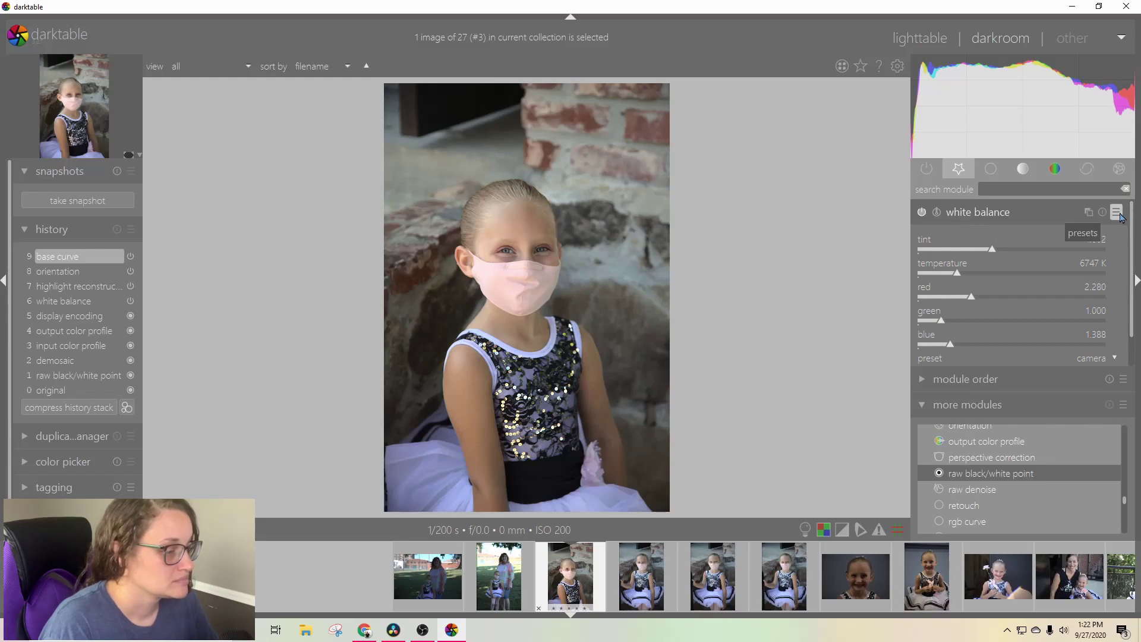
pyautogui.scroll(-1, 1132, 315)
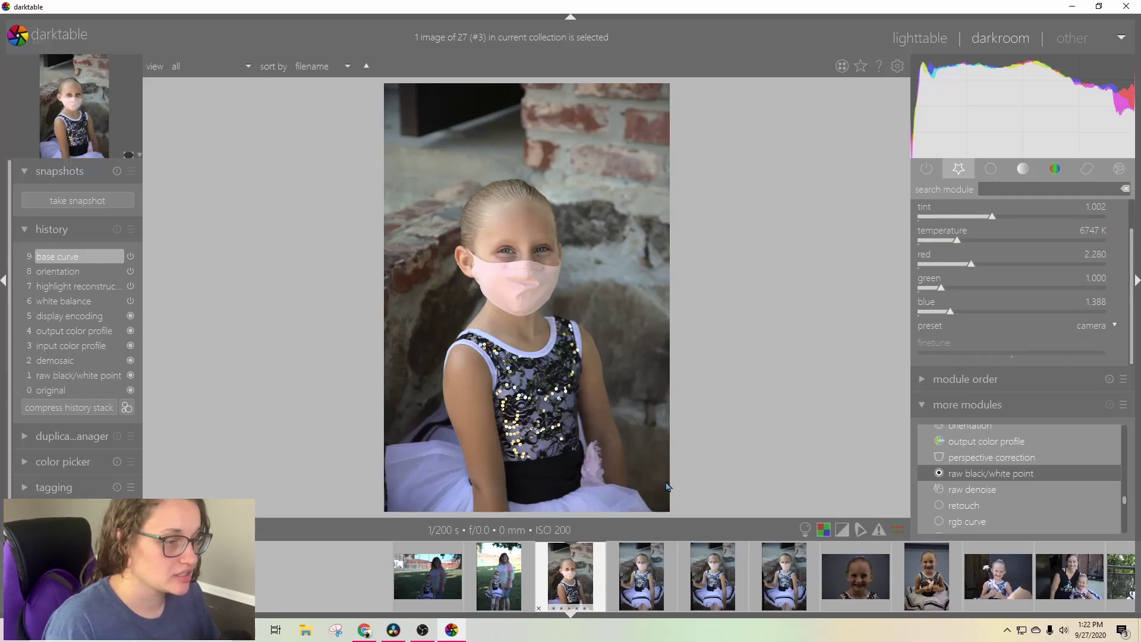
pyautogui.click(991, 217)
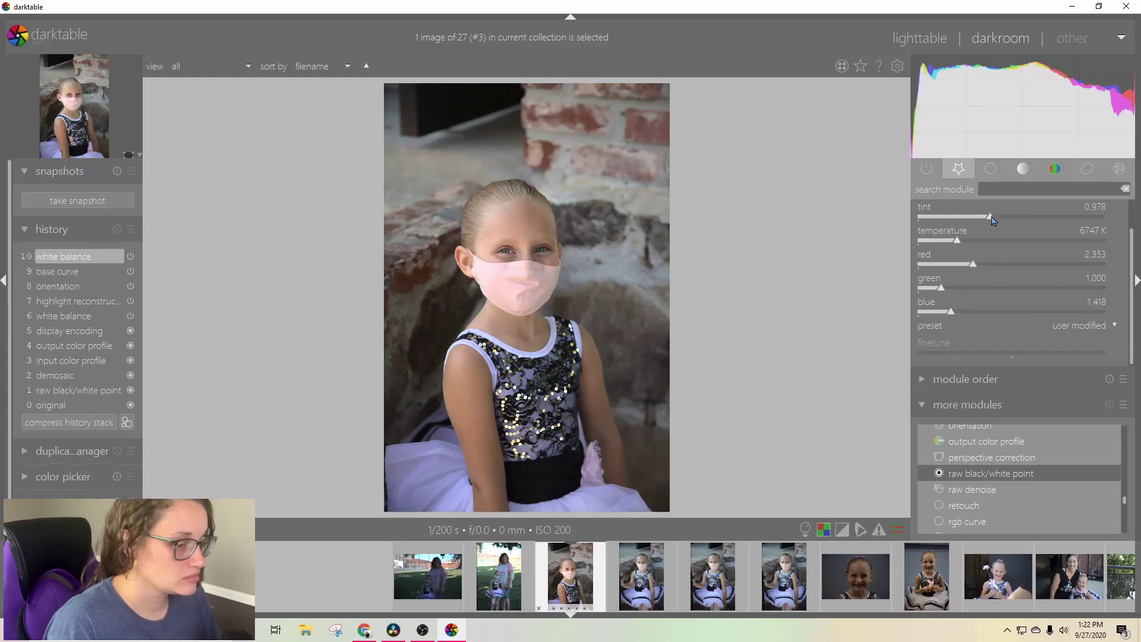
pyautogui.click(996, 218)
pyautogui.moveTo(996, 219); pyautogui.dragTo(995, 220)
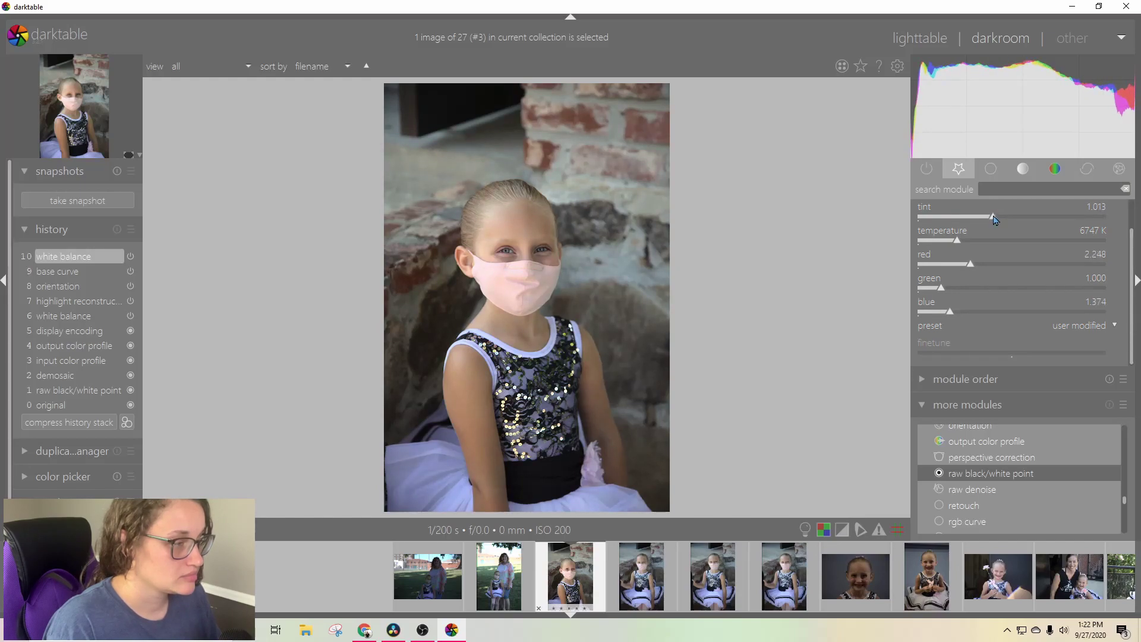
pyautogui.scroll(1, 1113, 270)
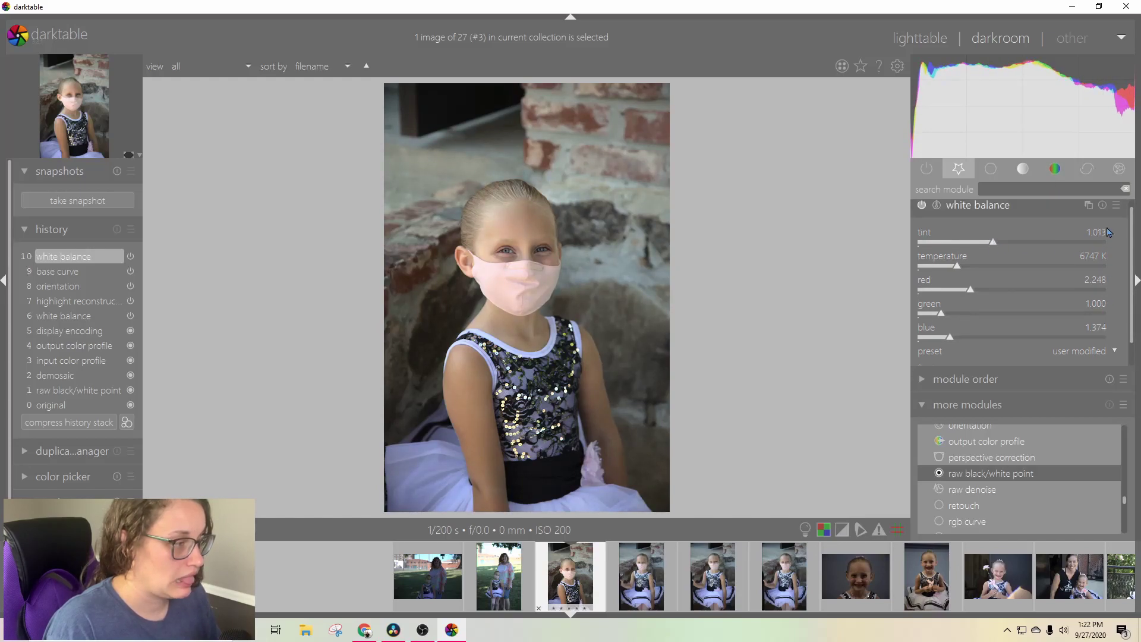
pyautogui.click(1103, 205)
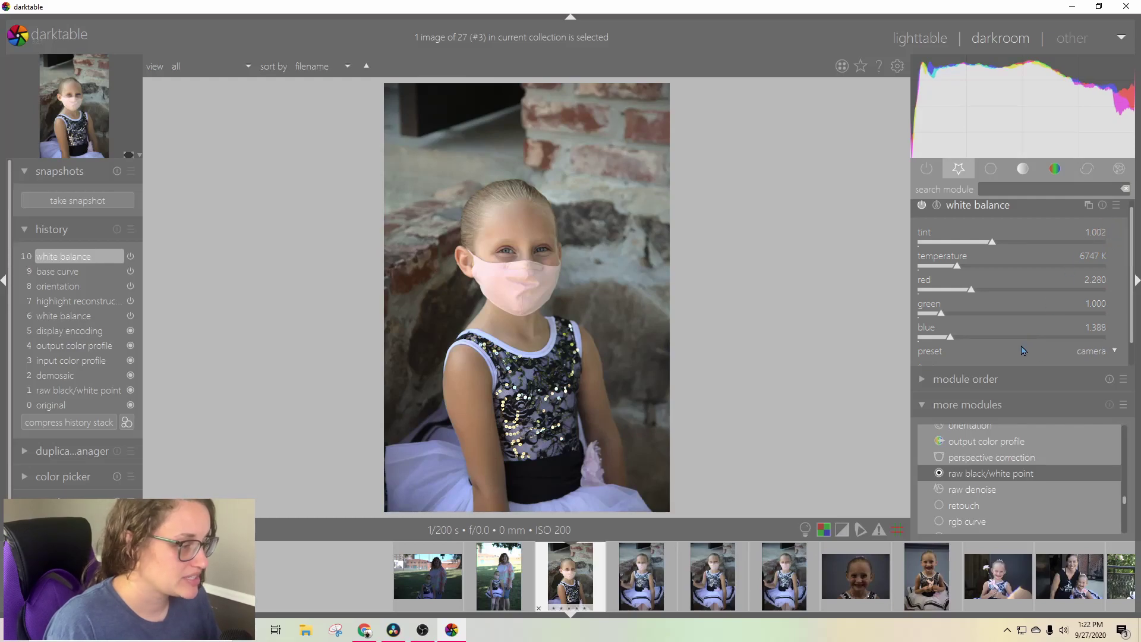
# - Try an extreme white balance tint of about 1.974 and undo the tint changes
pyautogui.scroll(-1, 1104, 356)
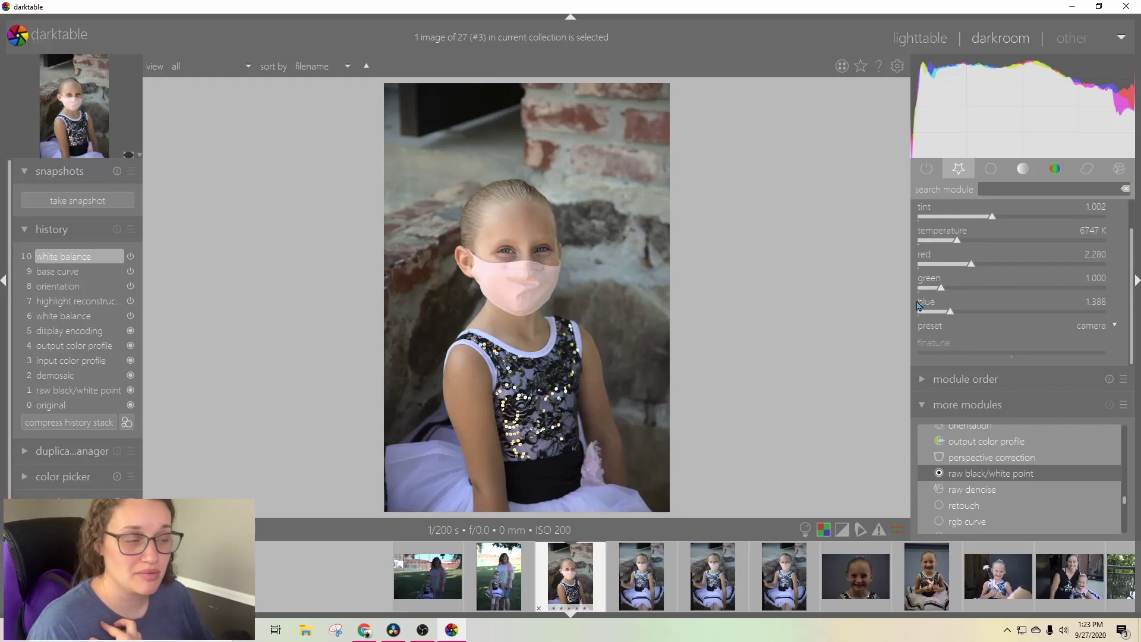
pyautogui.click(991, 220)
pyautogui.moveTo(991, 219); pyautogui.dragTo(1078, 212)
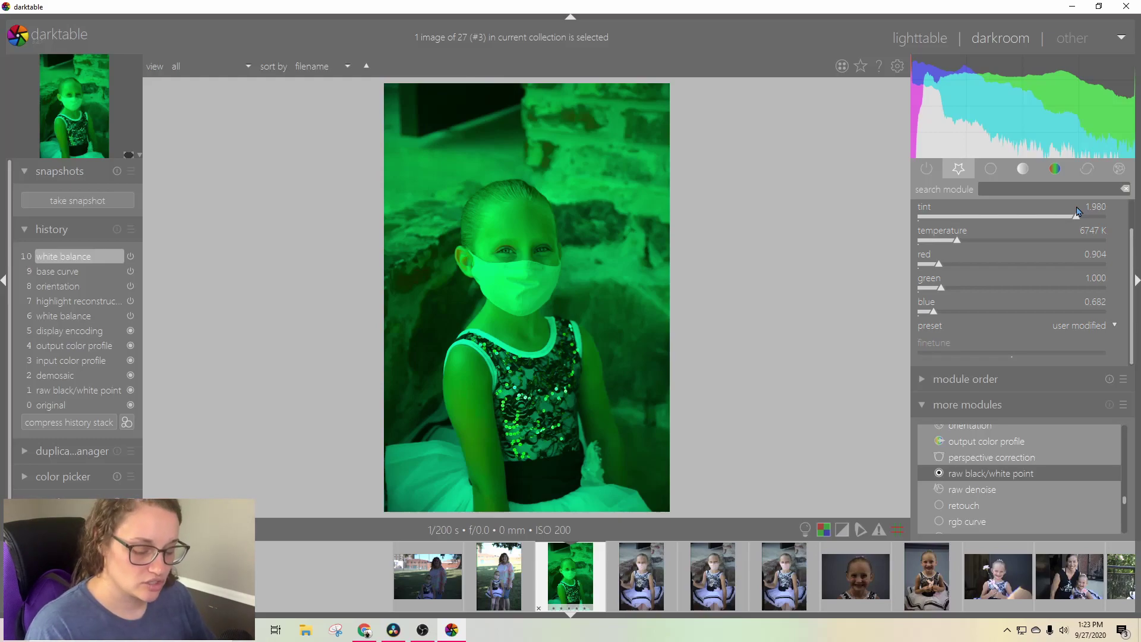
pyautogui.click(1078, 212)
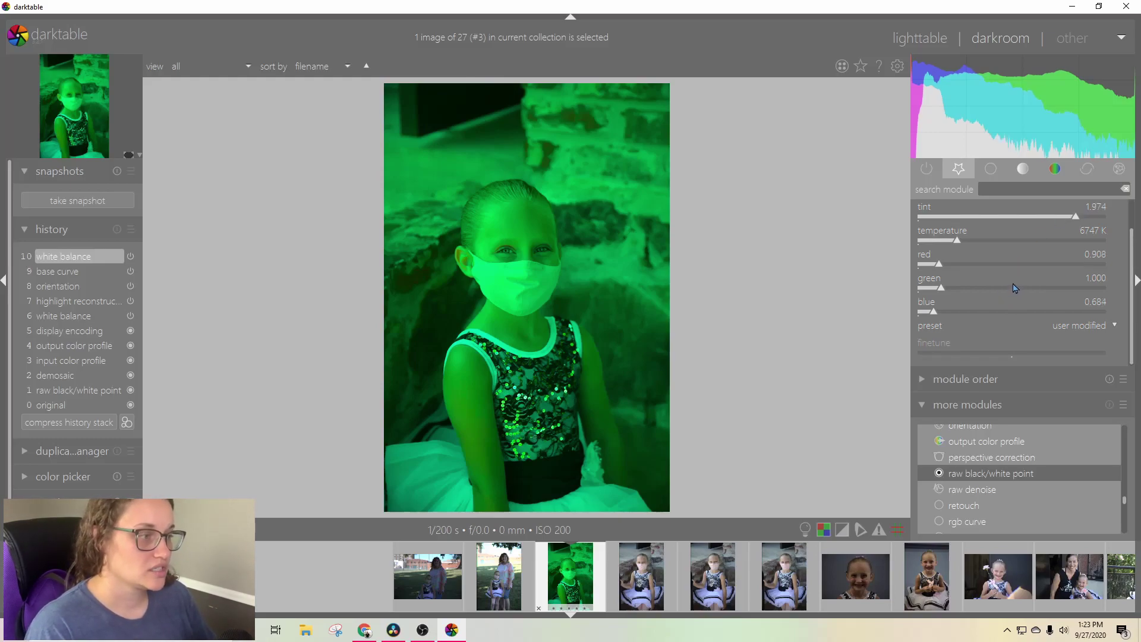
pyautogui.hotkey('ctrl', 'z')
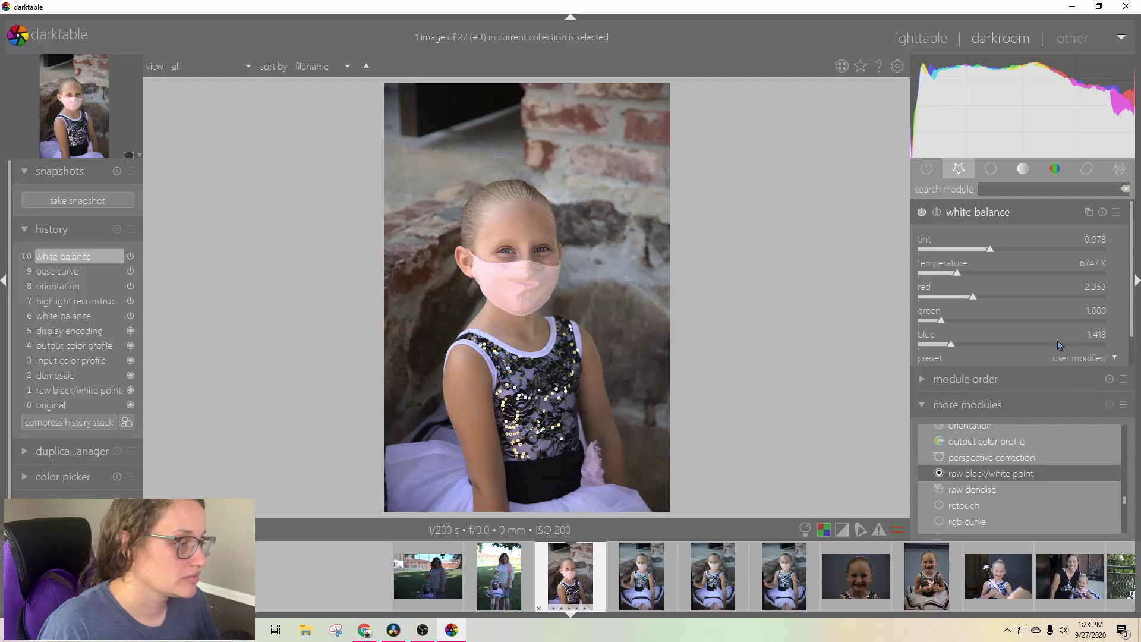
# - Try the daylight and shade presets for the photo's white balance
pyautogui.scroll(-1, 1080, 275)
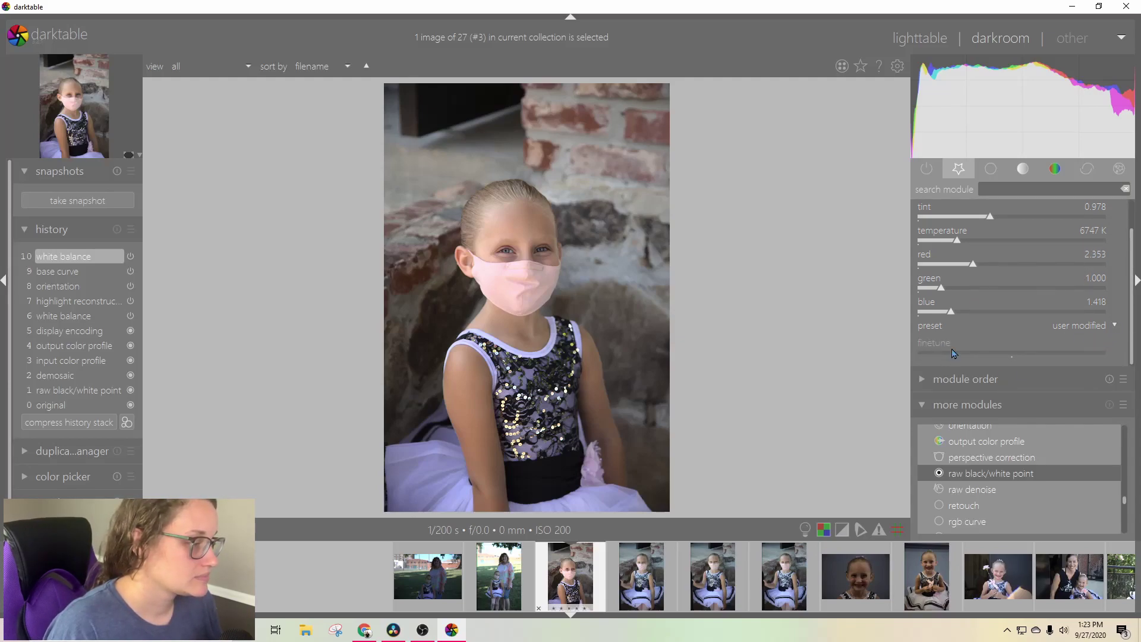
pyautogui.click(1116, 327)
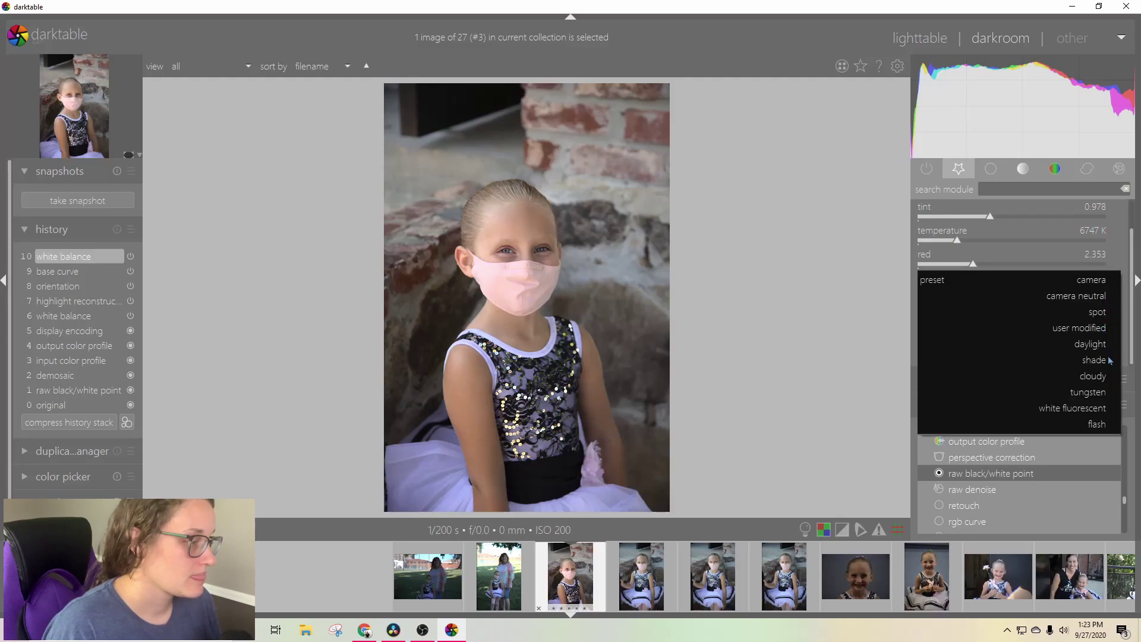
pyautogui.click(1123, 260)
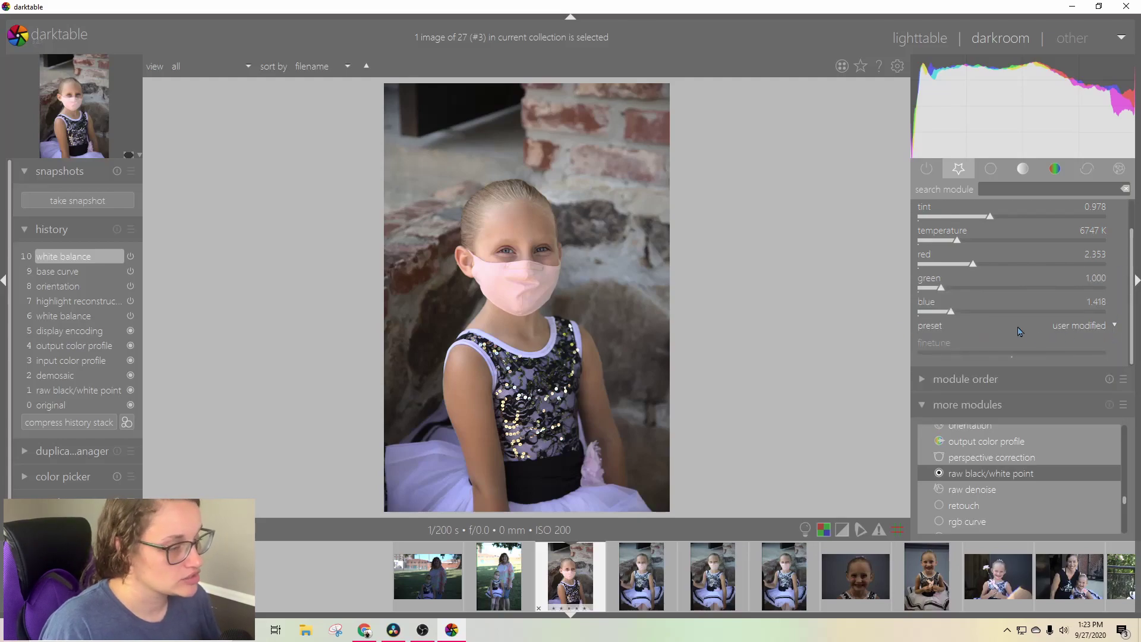
pyautogui.click(1110, 328)
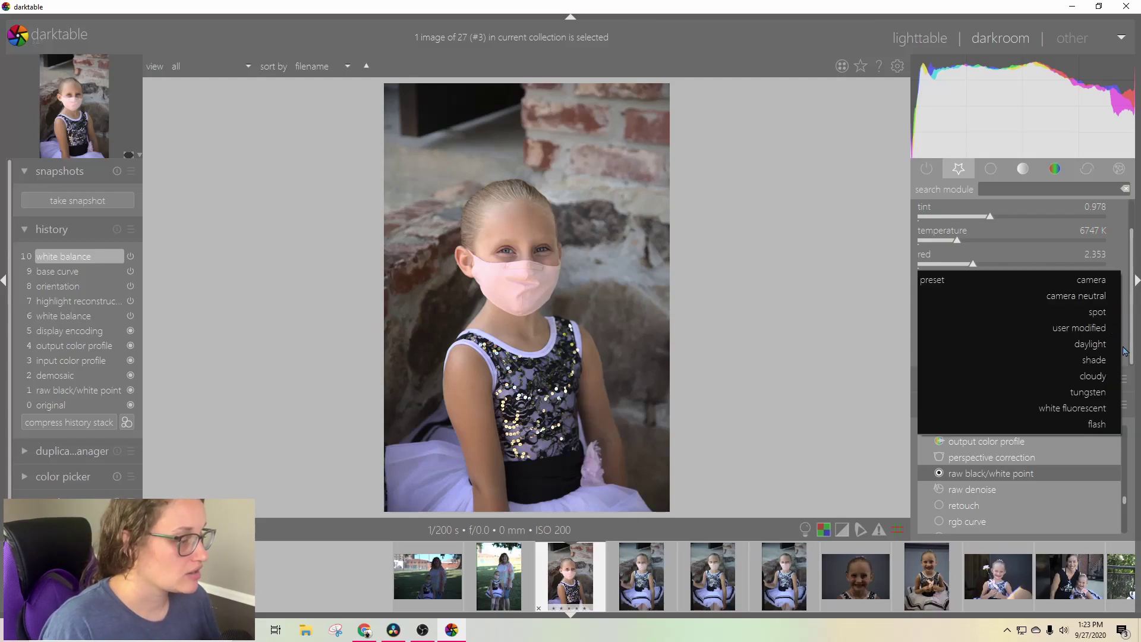
pyautogui.click(1103, 349)
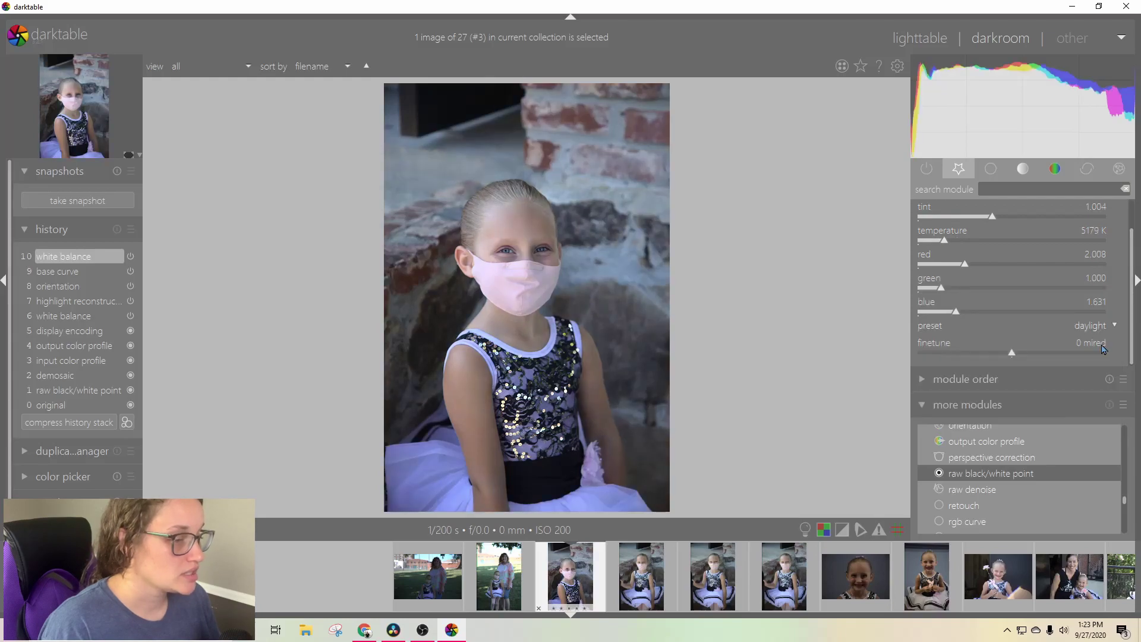
pyautogui.click(1104, 329)
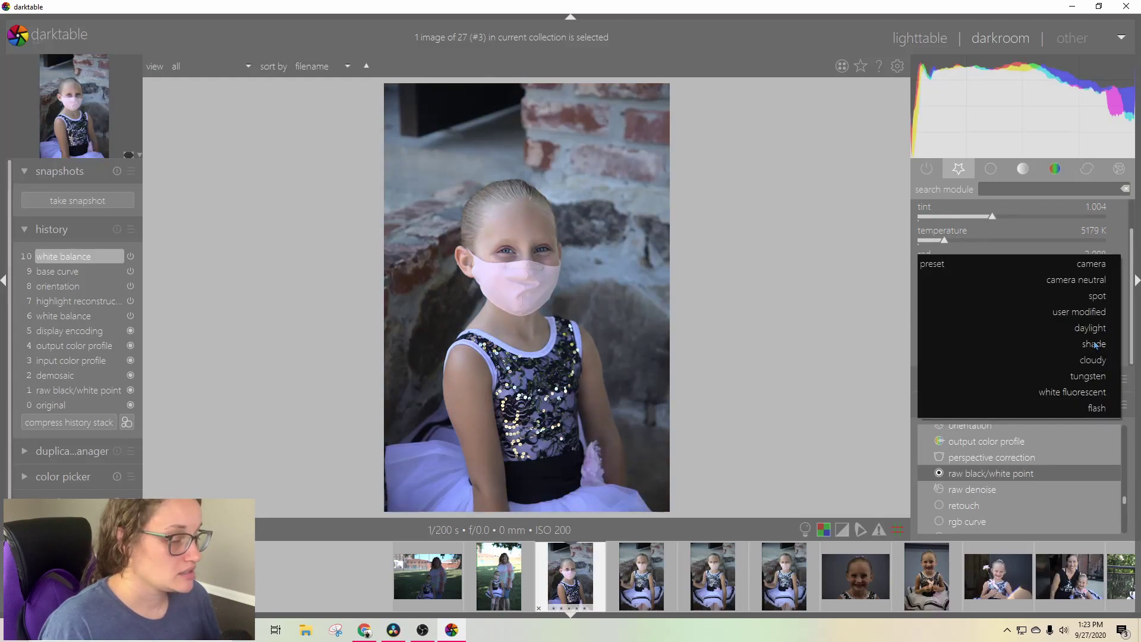
pyautogui.click(1095, 345)
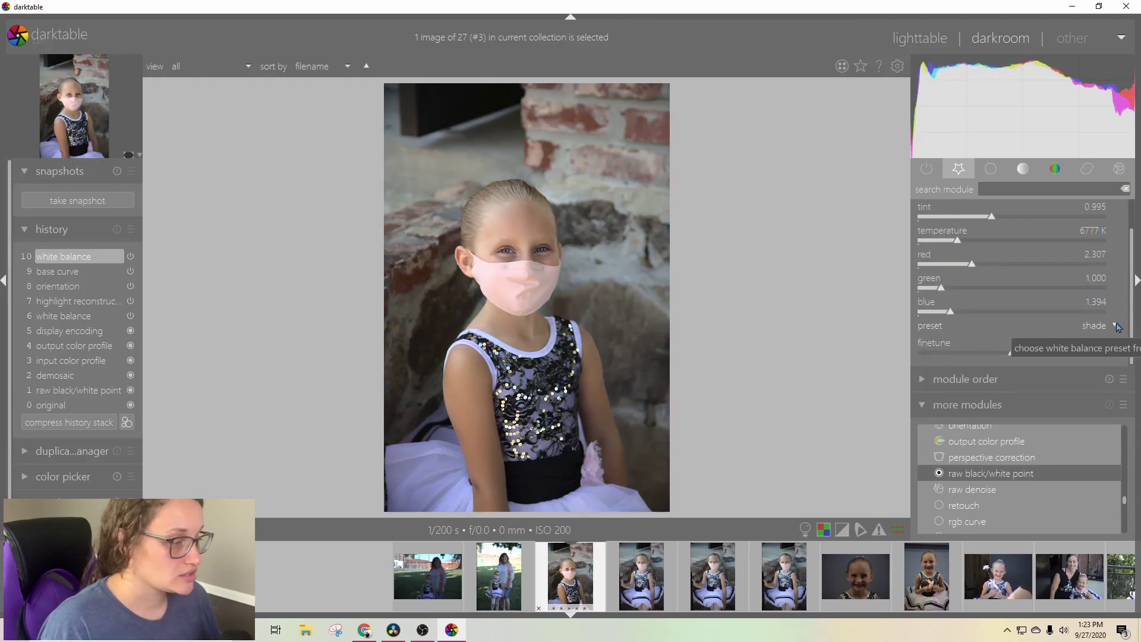
# - Compare the white fluorescent, camera neutral and shade white balance presets on the portrait
pyautogui.click(1116, 327)
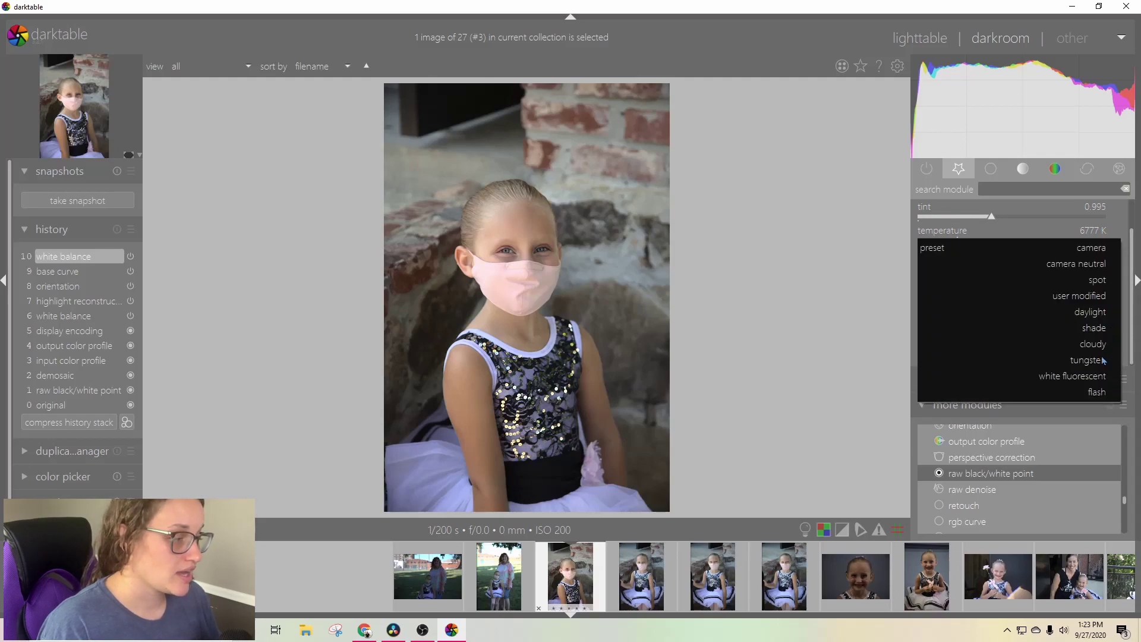
pyautogui.click(1099, 378)
pyautogui.click(1113, 328)
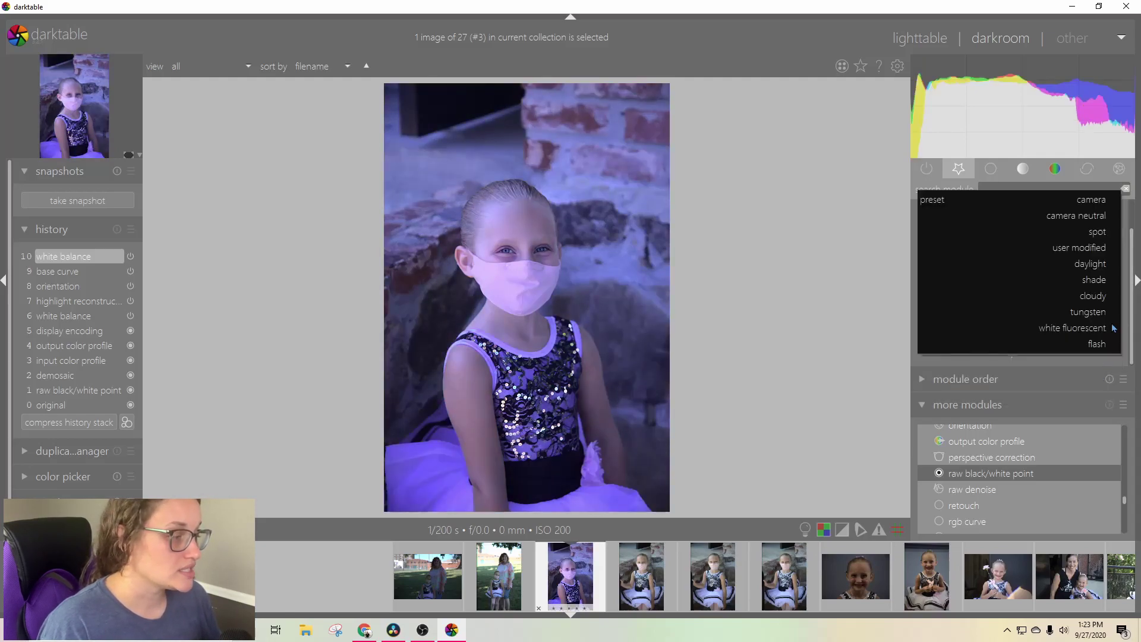
pyautogui.click(1093, 216)
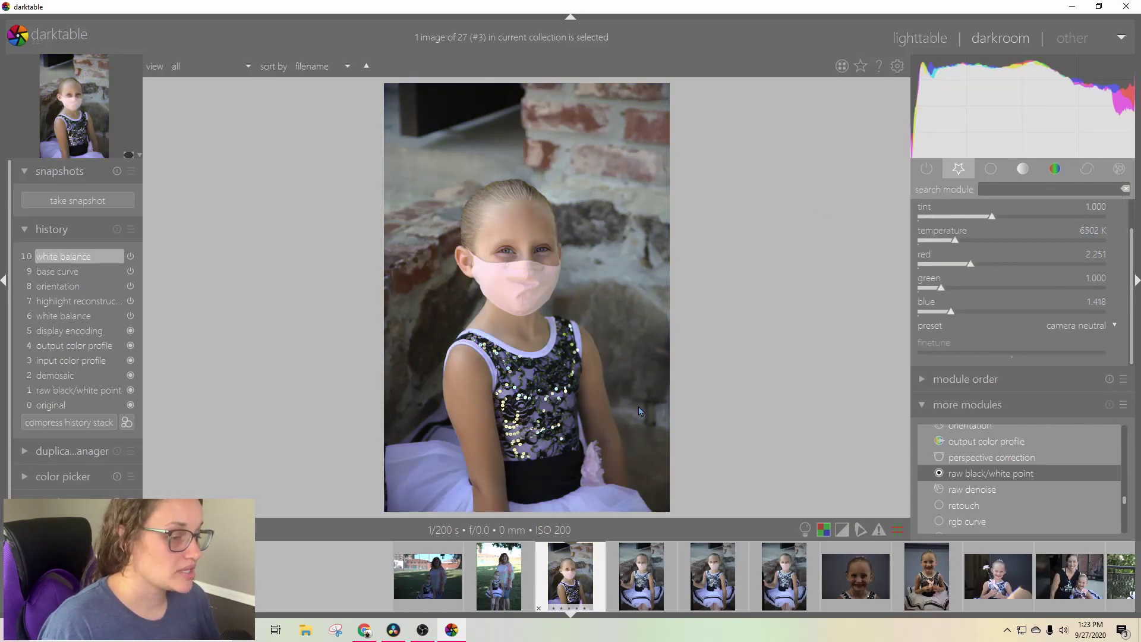
pyautogui.click(1115, 327)
pyautogui.click(1103, 395)
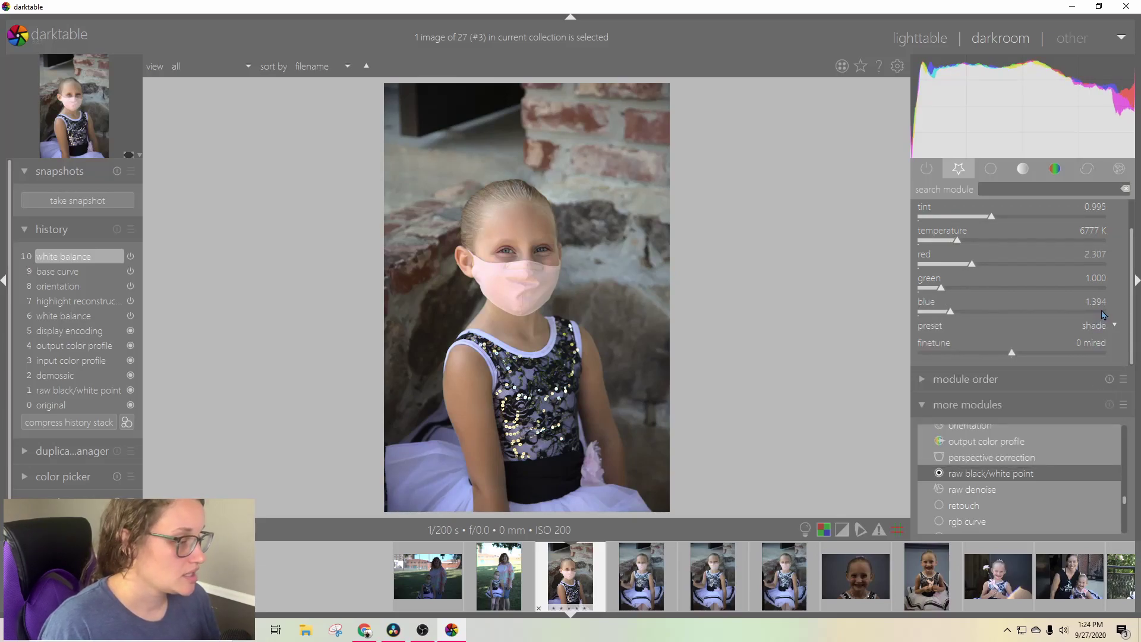
# - Set the white balance preset to camera neutral and collapse the white balance module
pyautogui.click(1116, 328)
pyautogui.click(1097, 266)
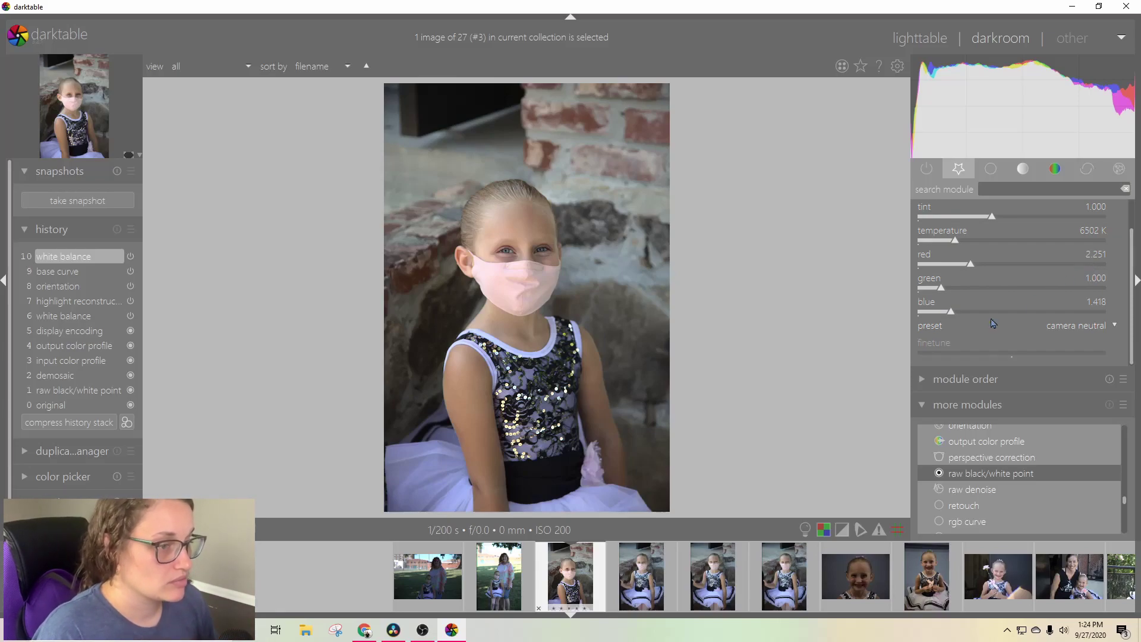
pyautogui.scroll(1, 1007, 343)
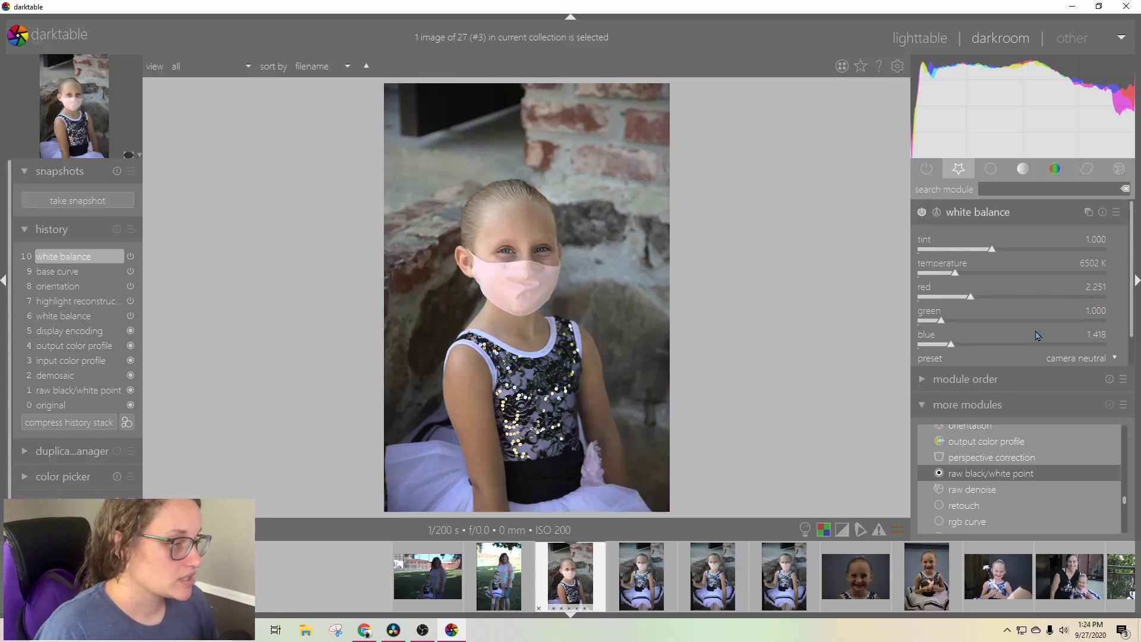
pyautogui.click(952, 217)
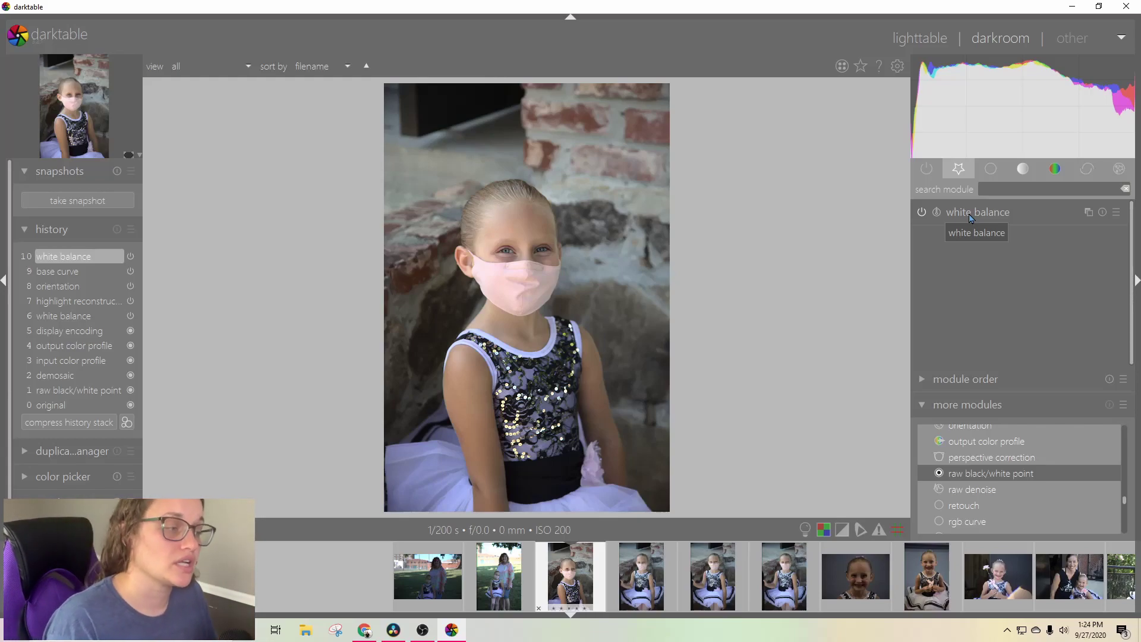
# - Search the modules for "crop" and expand the crop and rotate module
pyautogui.click(995, 189)
pyautogui.write('crop')
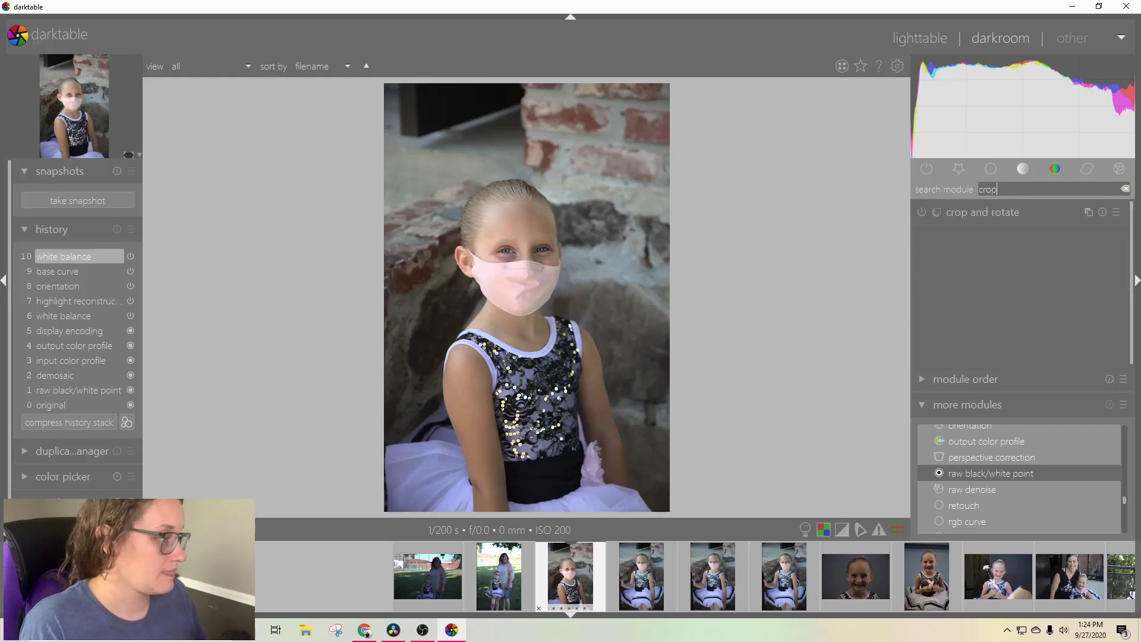
pyautogui.click(980, 216)
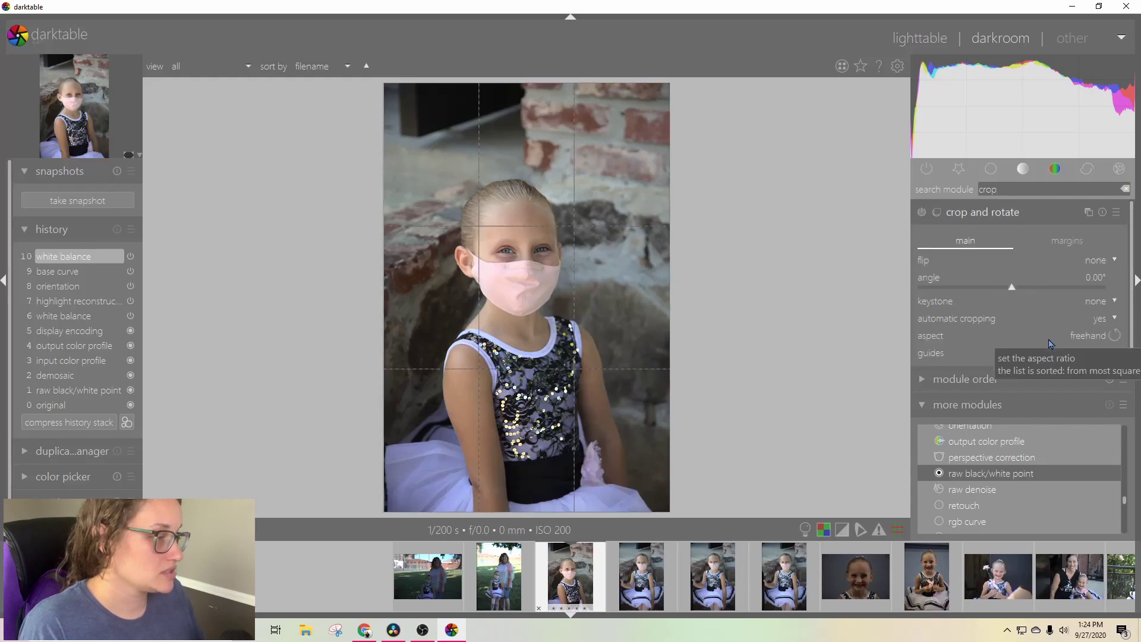
# - Mark crop and rotate as a favorite in the list of more modules
pyautogui.scroll(8, 1039, 476)
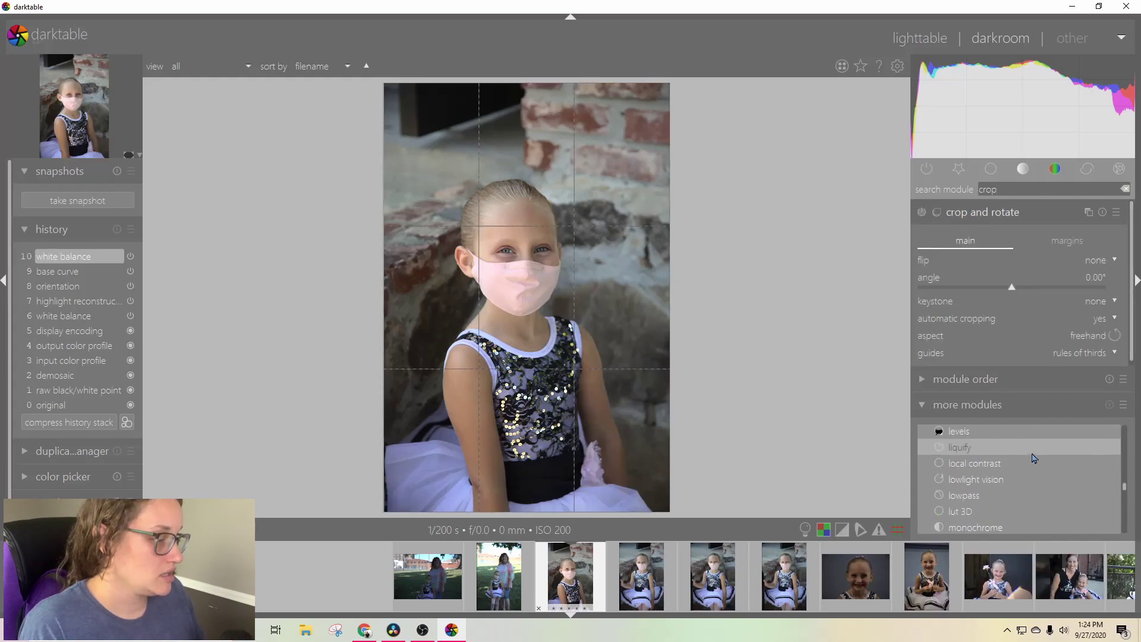
pyautogui.scroll(9, 1034, 456)
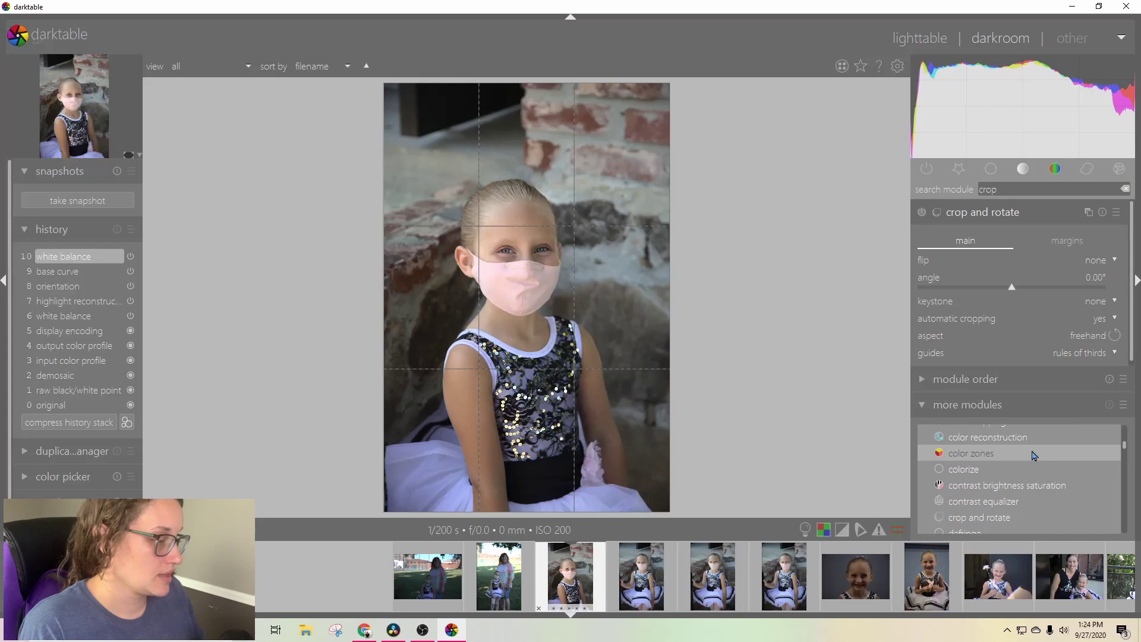
pyautogui.scroll(4, 1020, 483)
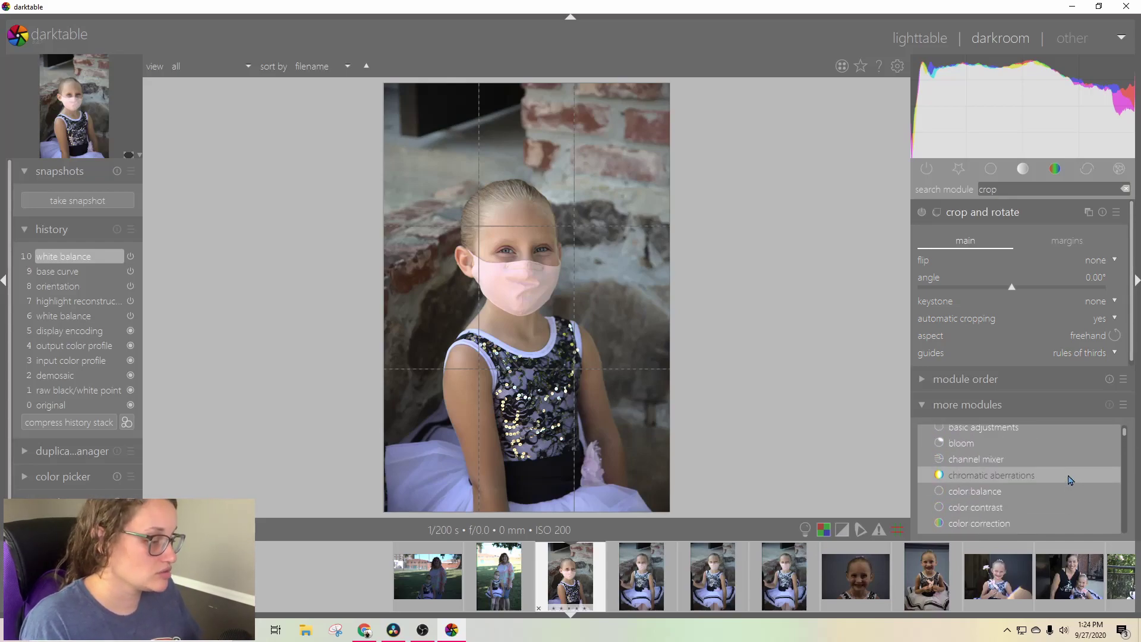
pyautogui.scroll(-5, 1073, 480)
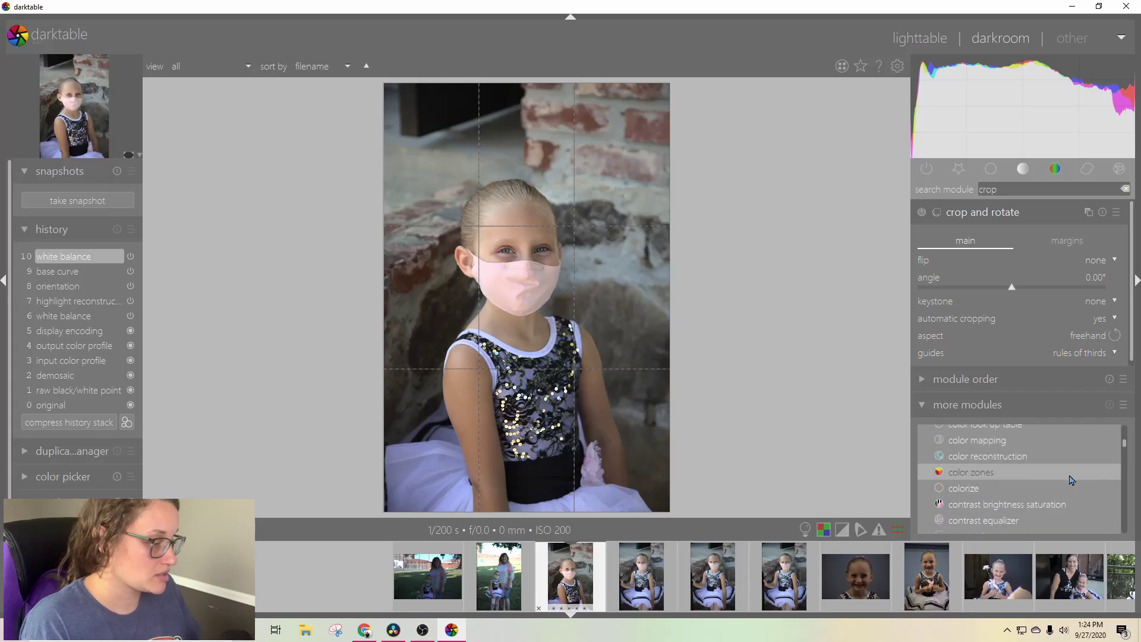
pyautogui.click(1041, 479)
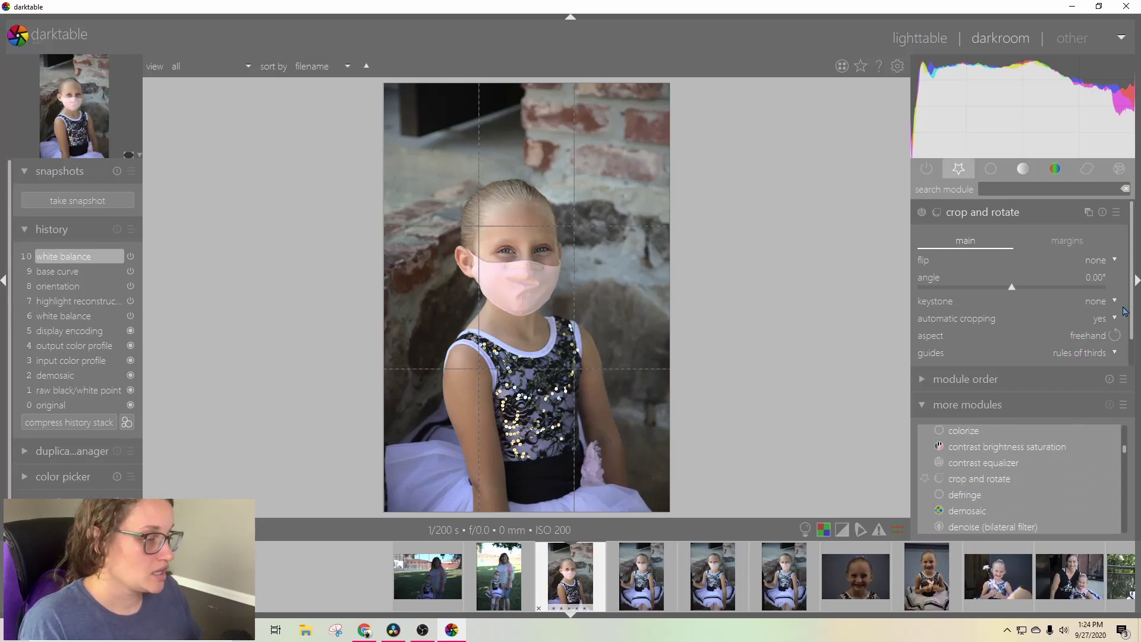
# - Show the favorite modules group and expand crop and rotate
pyautogui.click(958, 169)
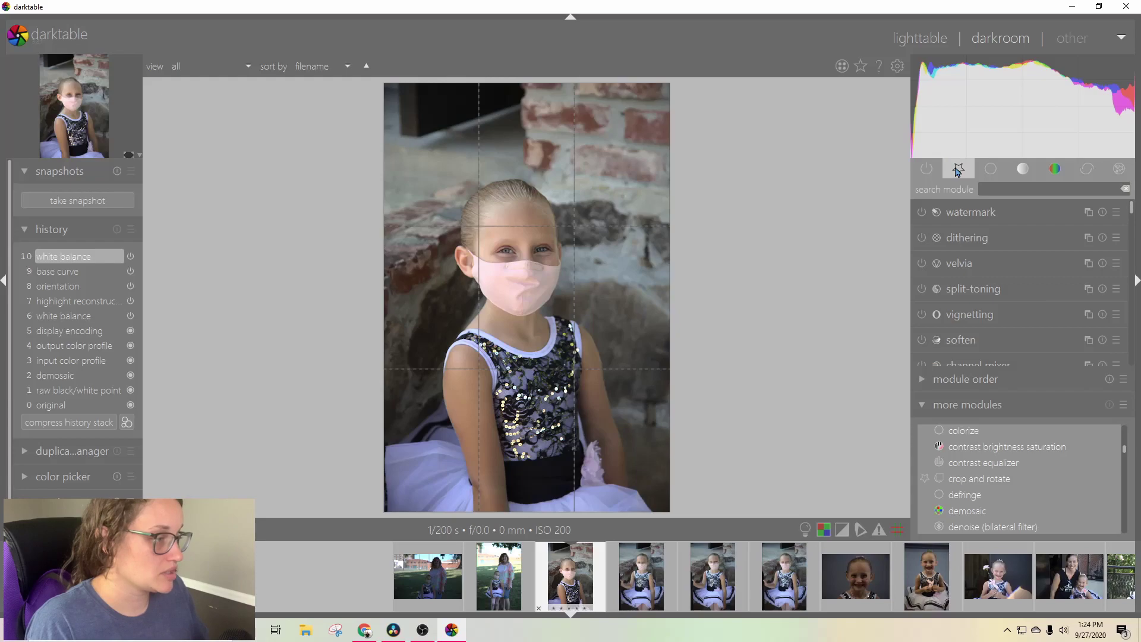
pyautogui.click(958, 169)
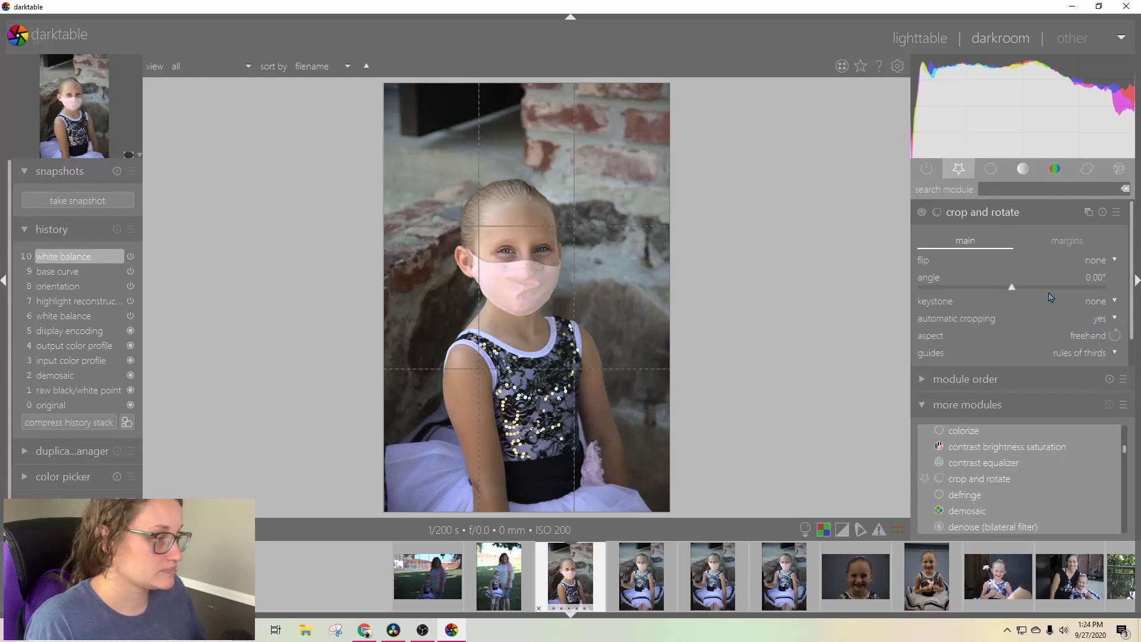
pyautogui.click(969, 211)
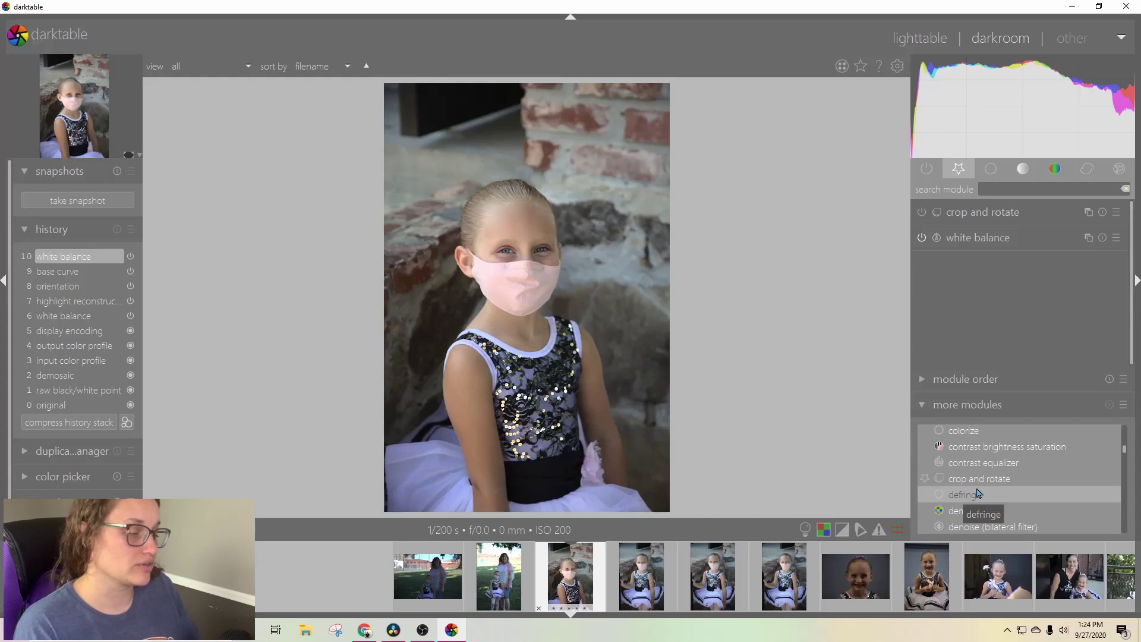
pyautogui.click(978, 218)
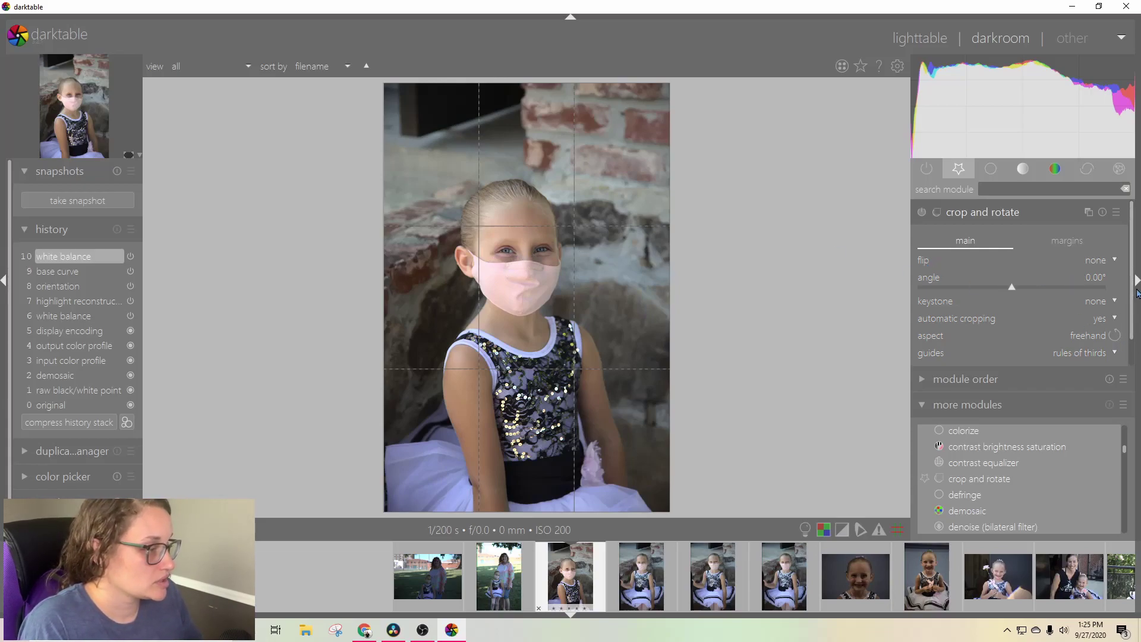
# - Crop the portrait freehand, trimming all four edges closer around the seated girl, and apply the crop
pyautogui.click(1105, 321)
pyautogui.click(1104, 321)
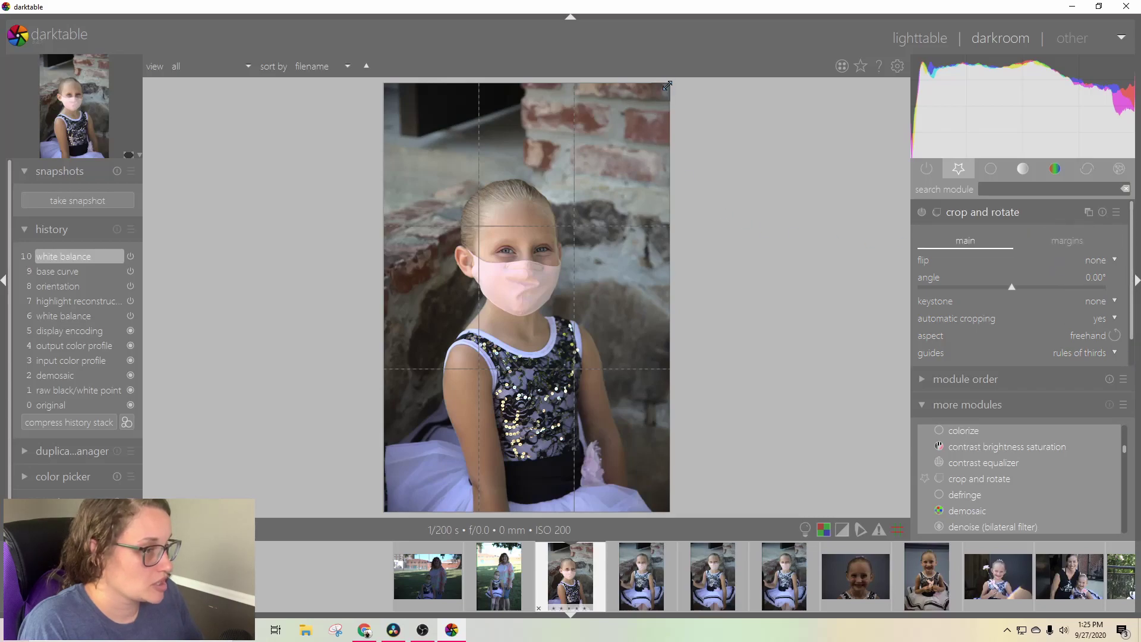
pyautogui.moveTo(666, 86); pyautogui.dragTo(644, 140)
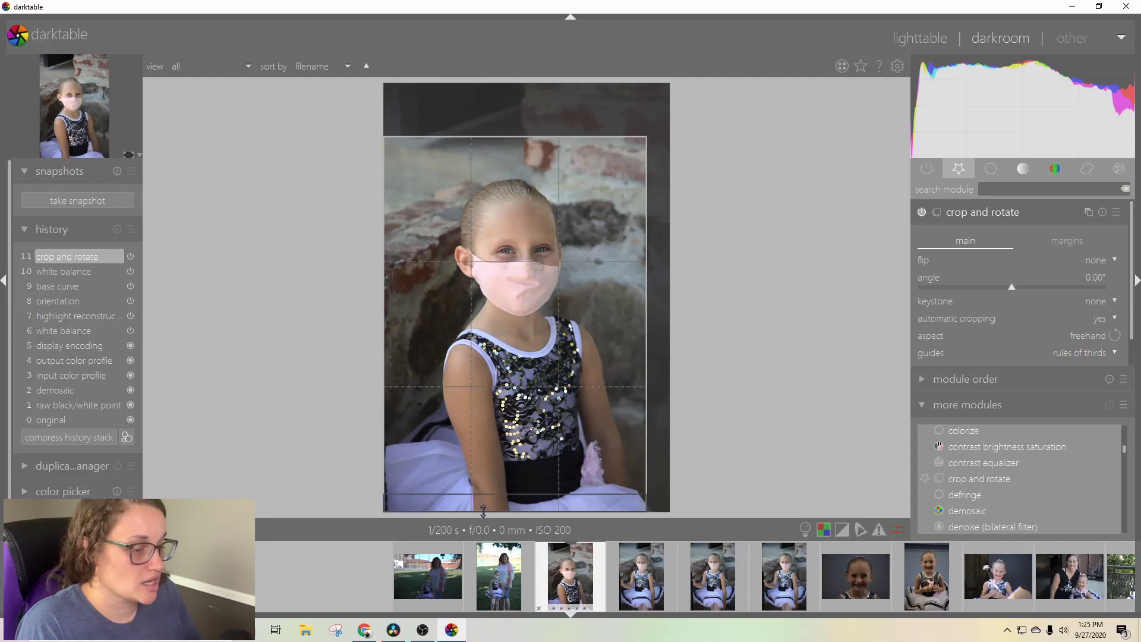
pyautogui.moveTo(508, 512); pyautogui.dragTo(514, 482)
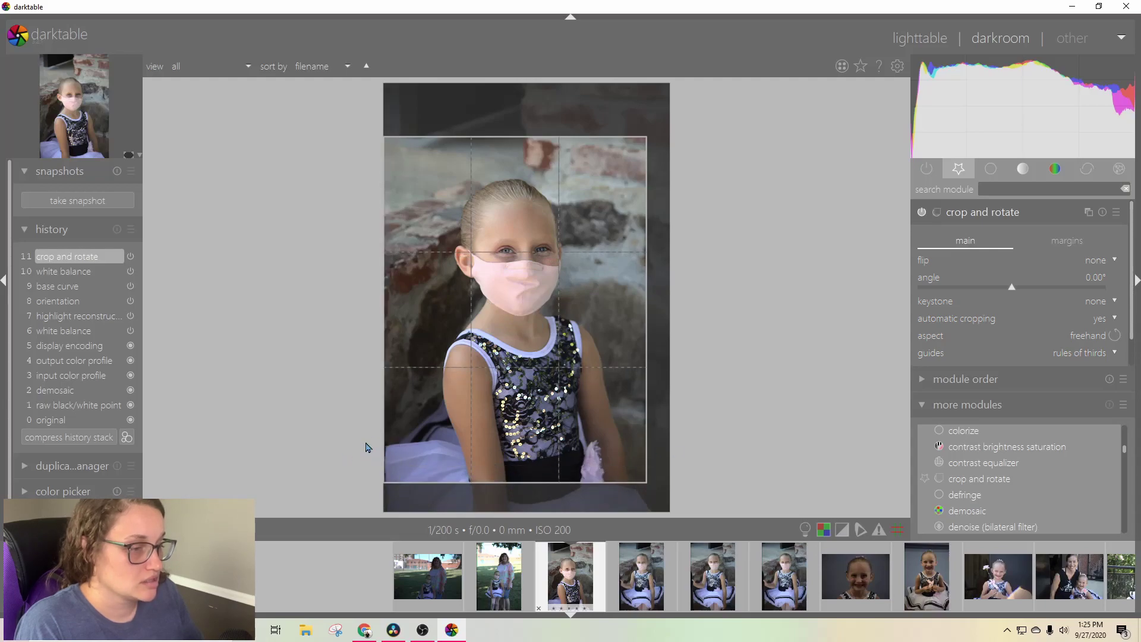
pyautogui.moveTo(385, 442); pyautogui.dragTo(399, 442)
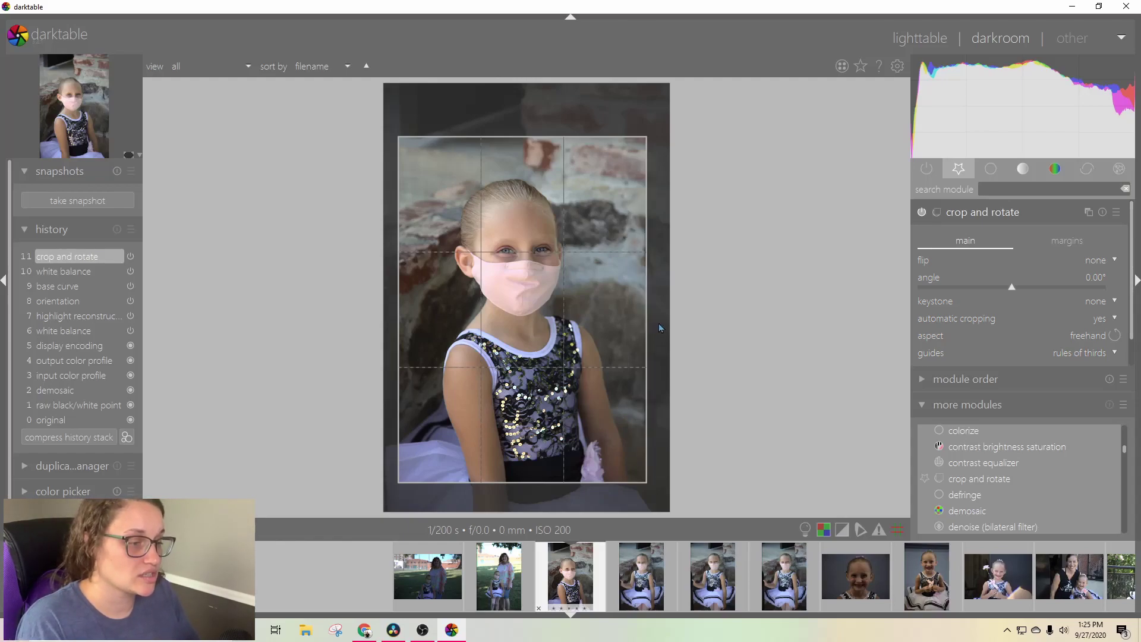
pyautogui.press('Return')
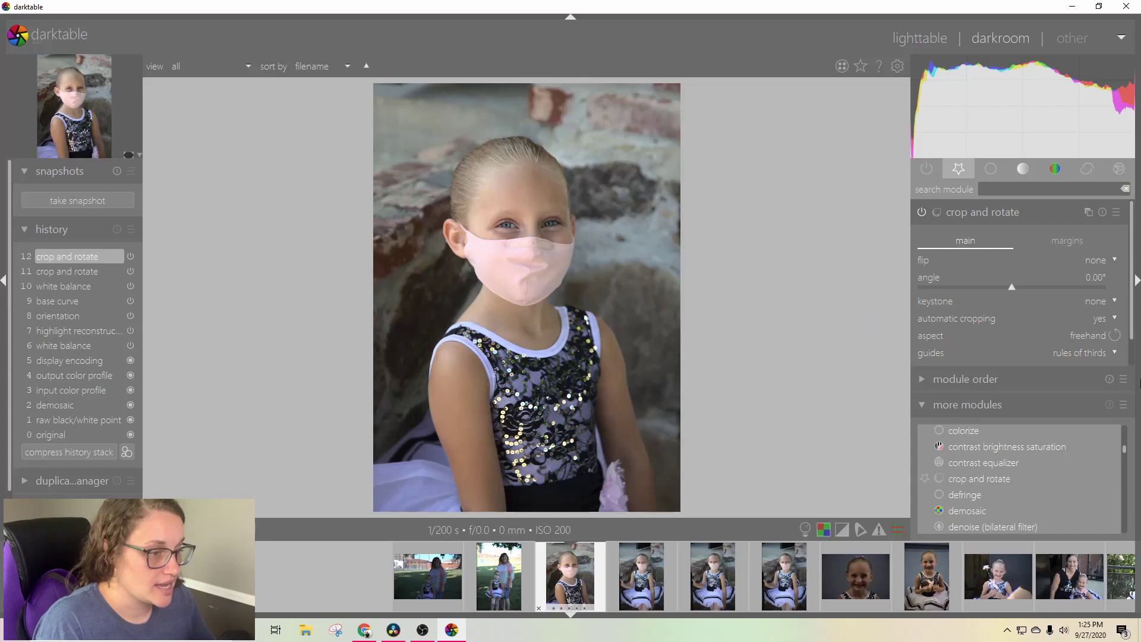
# - Find the sharpen module and sharpen the portrait with a radius of 3.659 and an amount of 1.621
pyautogui.scroll(4, 1052, 443)
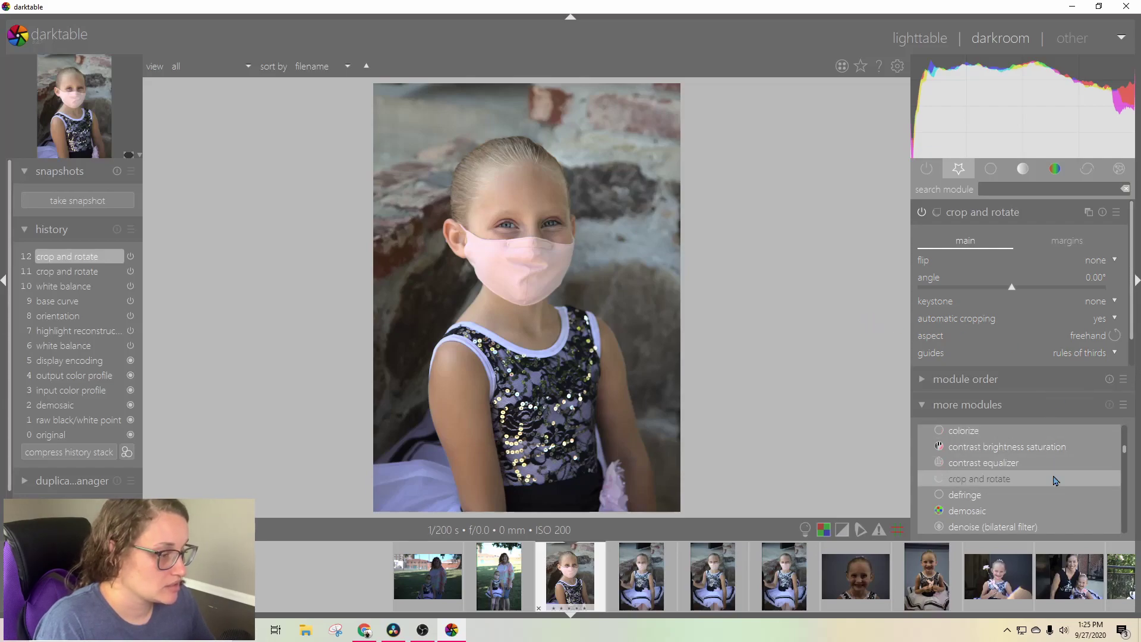
pyautogui.click(1037, 188)
pyautogui.write('sharpen')
pyautogui.click(978, 212)
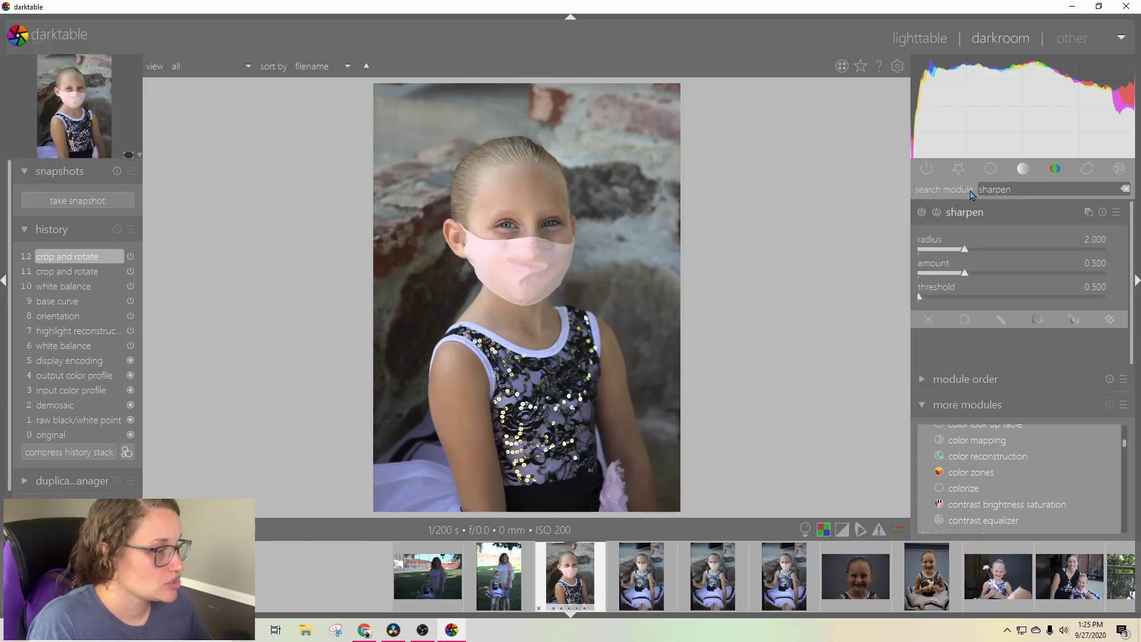
pyautogui.moveTo(966, 253); pyautogui.dragTo(1004, 252)
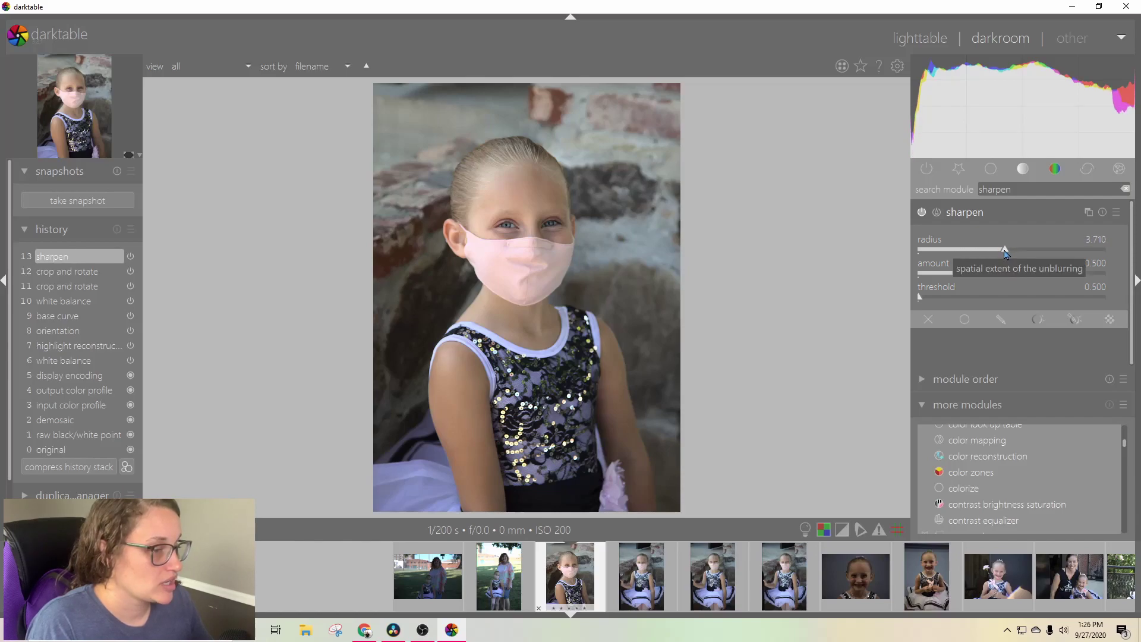
pyautogui.moveTo(965, 276); pyautogui.dragTo(1112, 275)
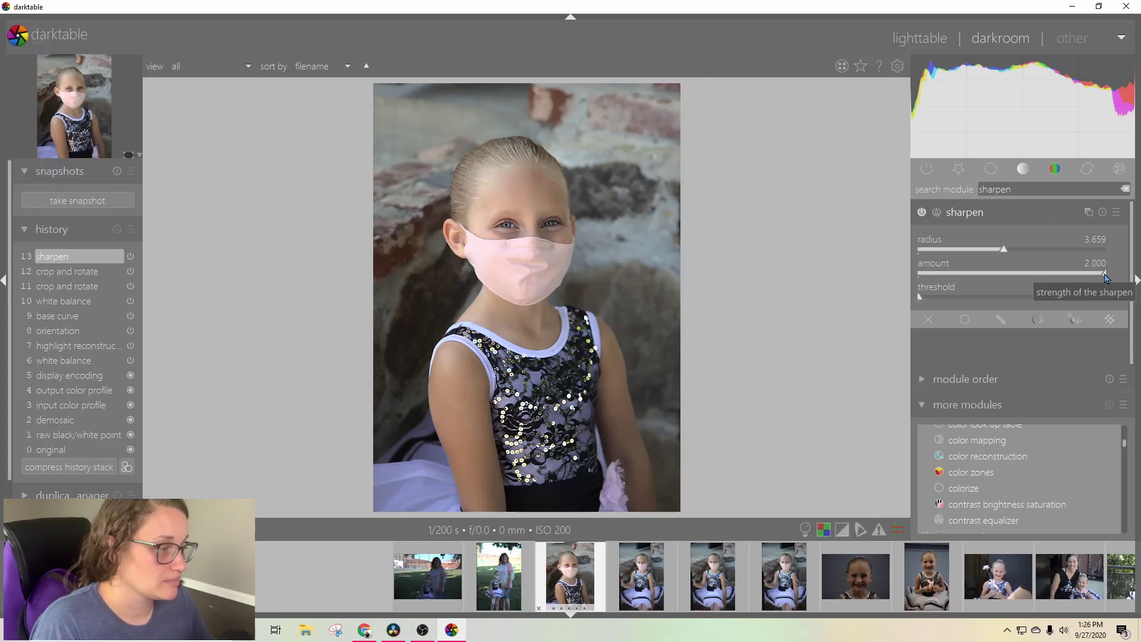
pyautogui.moveTo(1105, 277); pyautogui.dragTo(1070, 280)
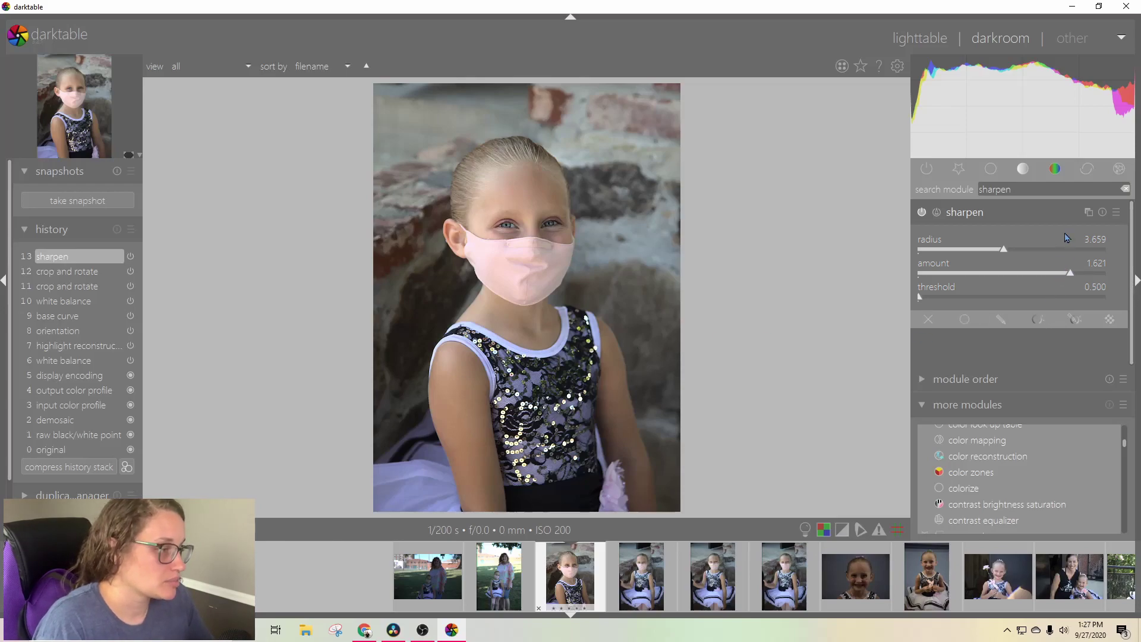
# - Search the modules for "color" and expand the color zones module
pyautogui.doubleClick(1042, 191)
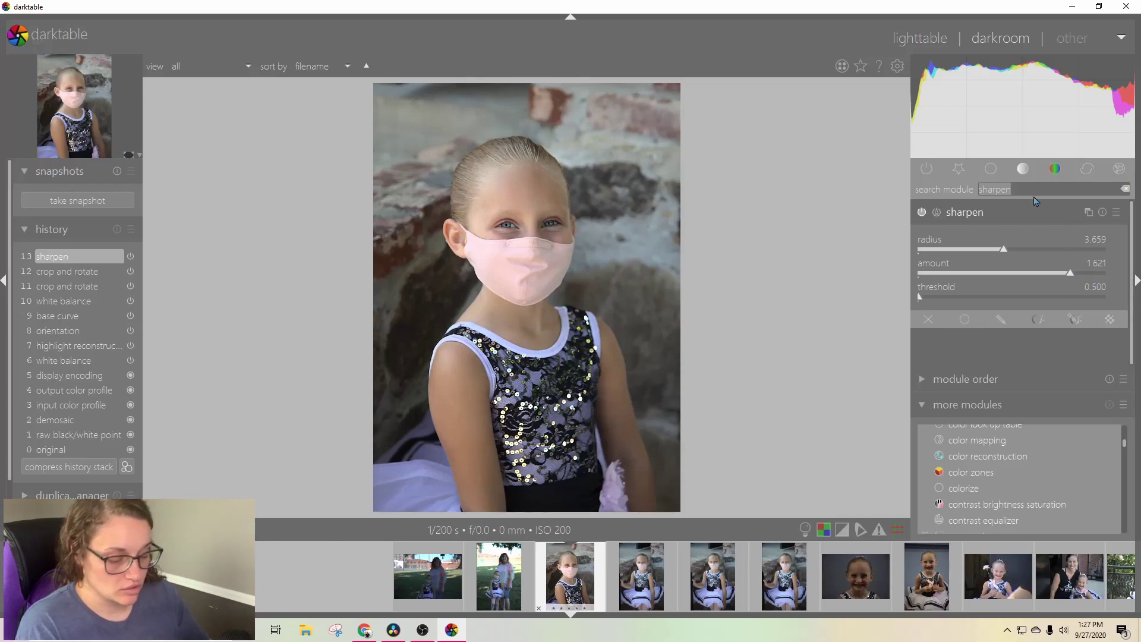
pyautogui.write('color')
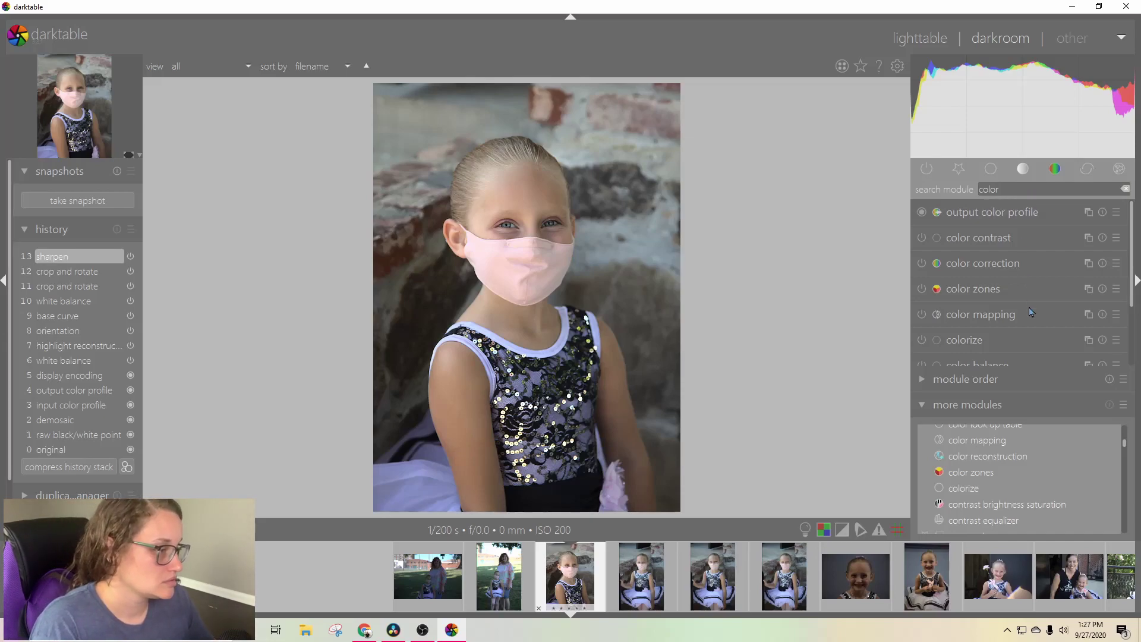
pyautogui.click(992, 290)
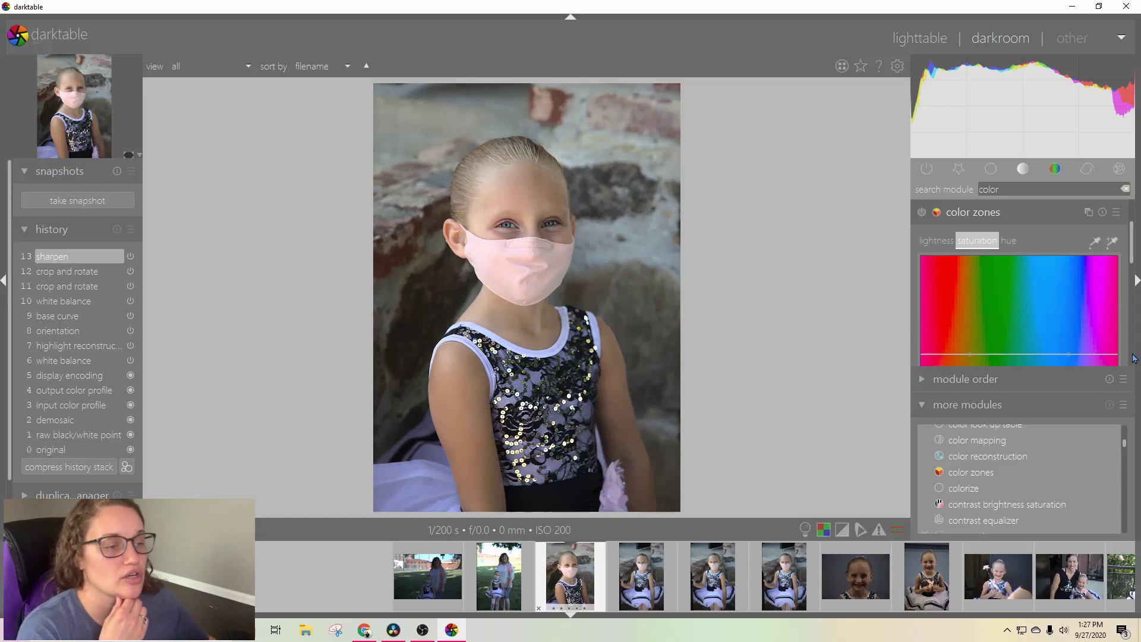
# - Sample the forehead's skin tone for color zones and try raising and lowering its saturation, returning the curve to flat
pyautogui.click(1111, 245)
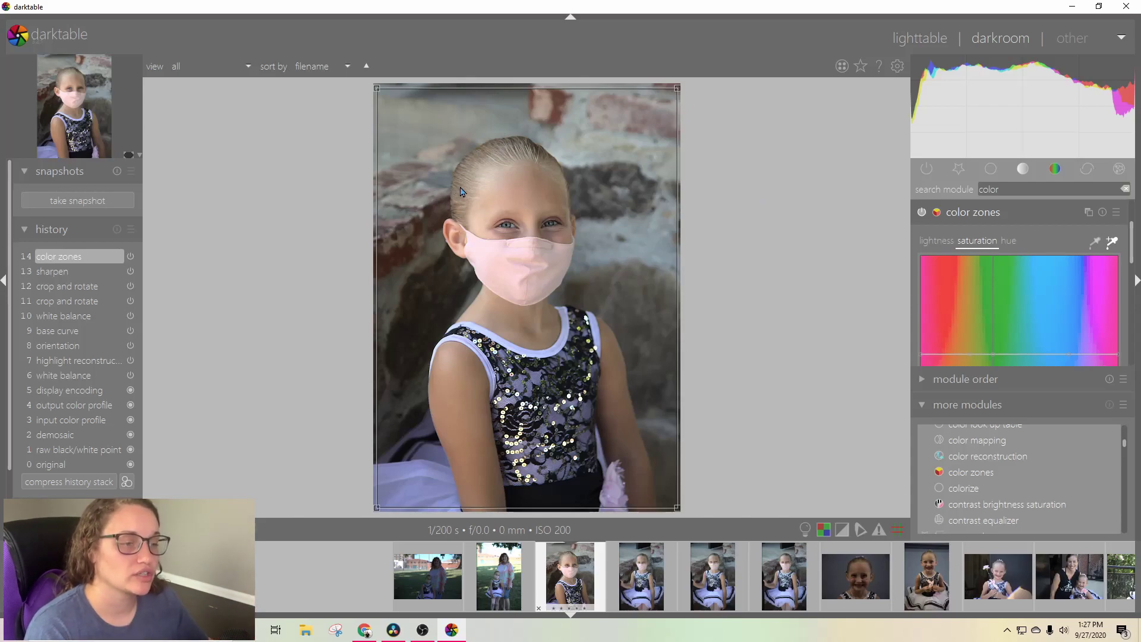
pyautogui.click(492, 193)
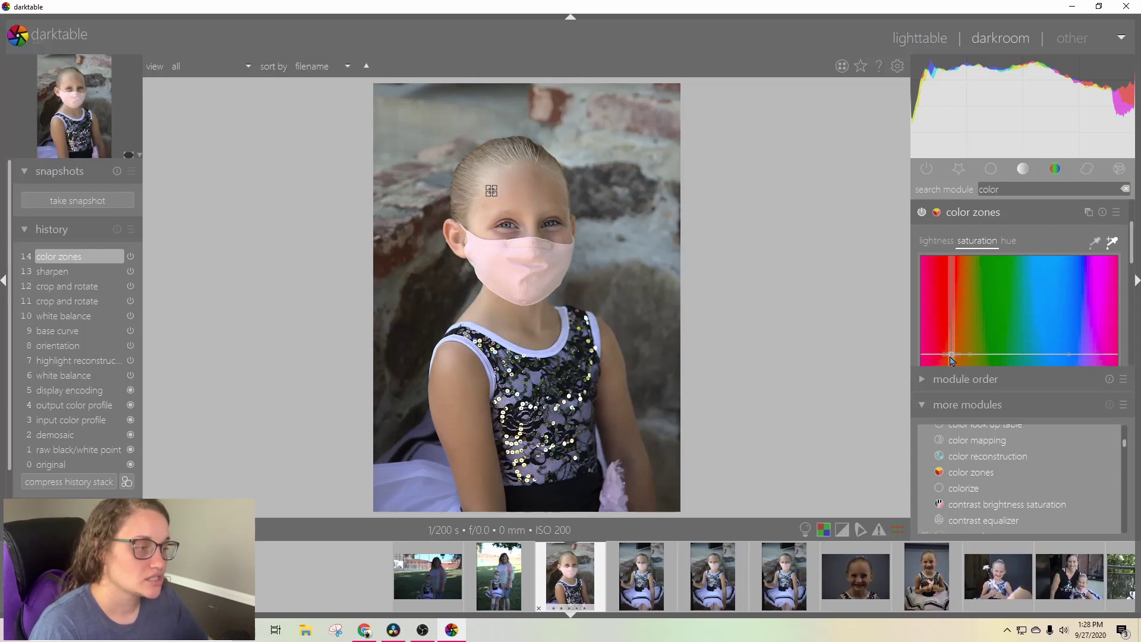
pyautogui.moveTo(951, 355); pyautogui.dragTo(953, 246)
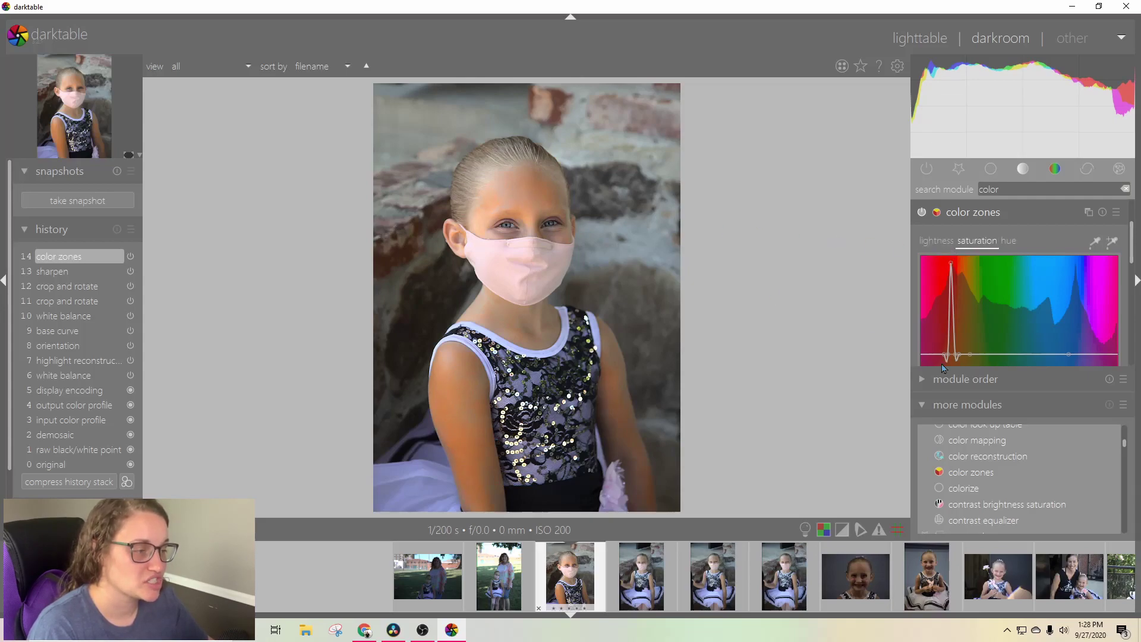
pyautogui.moveTo(953, 263); pyautogui.dragTo(962, 352)
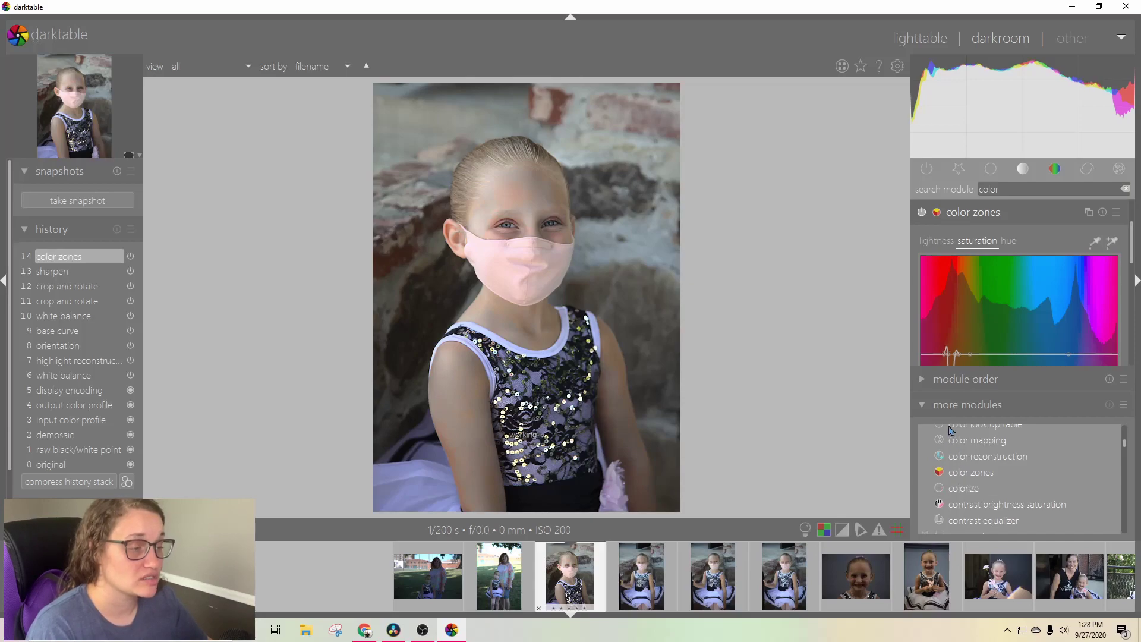
pyautogui.moveTo(953, 358); pyautogui.dragTo(953, 373)
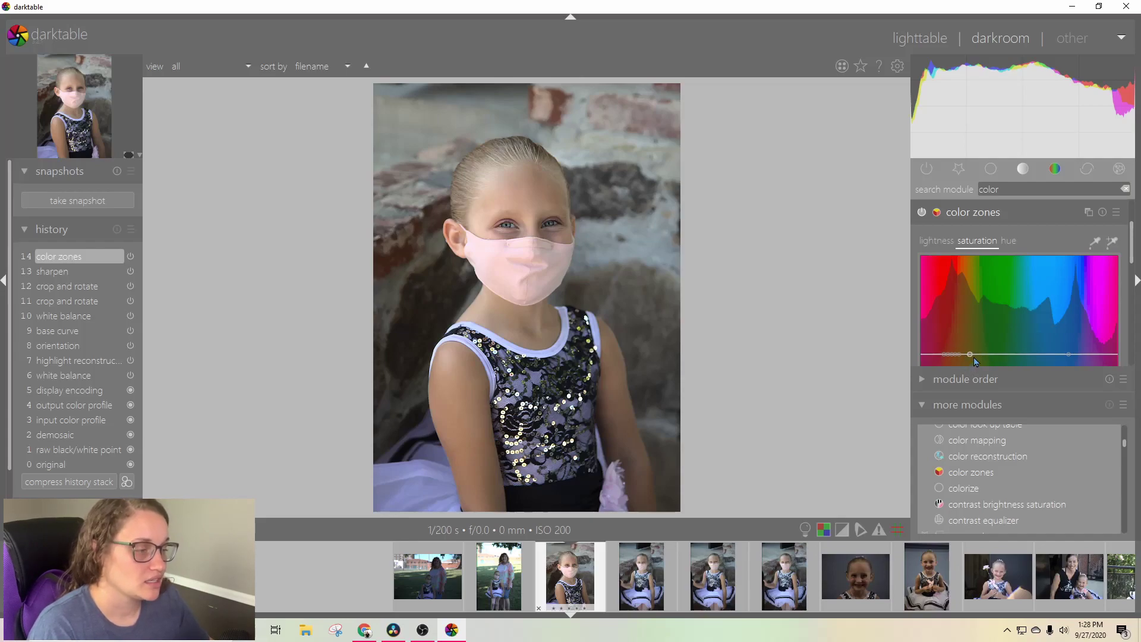
pyautogui.moveTo(970, 358); pyautogui.dragTo(1017, 354)
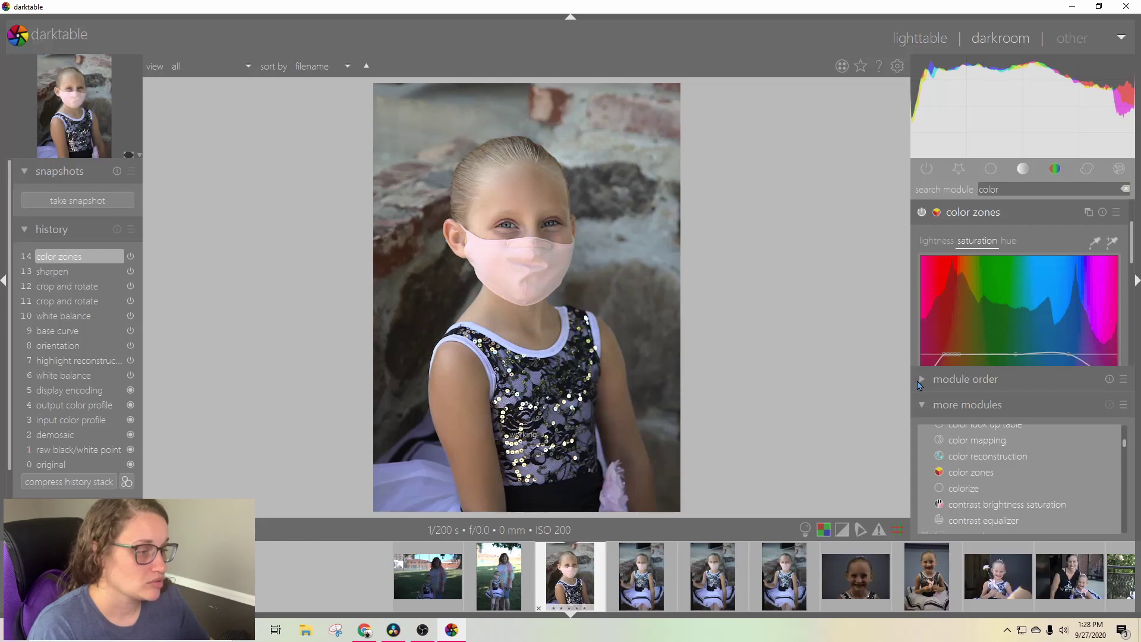
pyautogui.moveTo(927, 360); pyautogui.dragTo(920, 359)
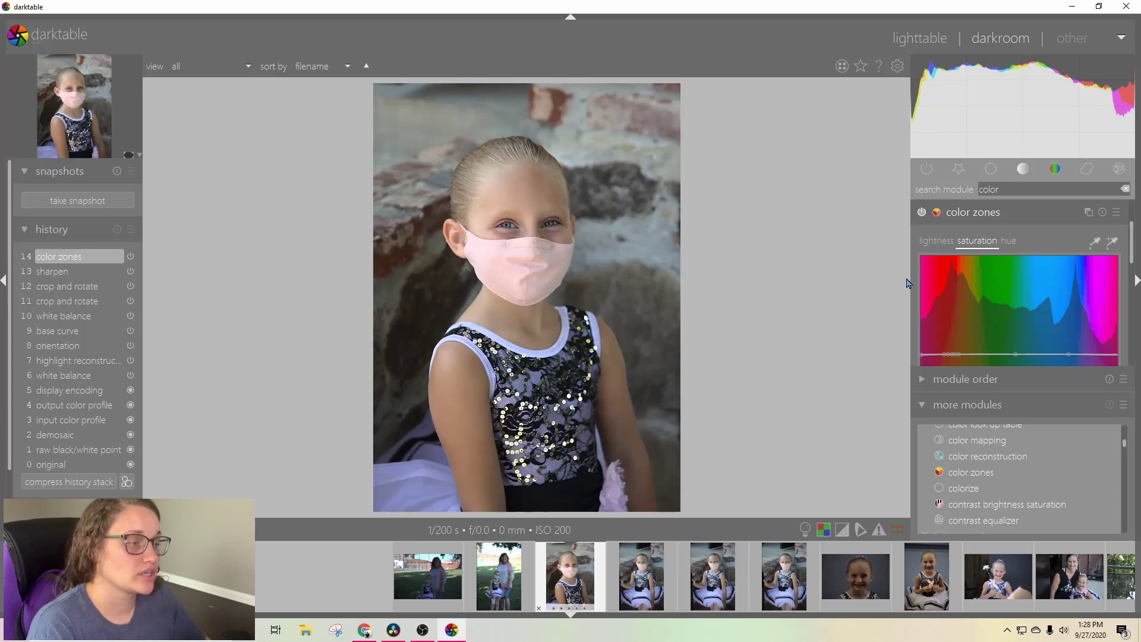
# - View the lightness and hue curves of color zones and return to the saturation curve
pyautogui.click(938, 241)
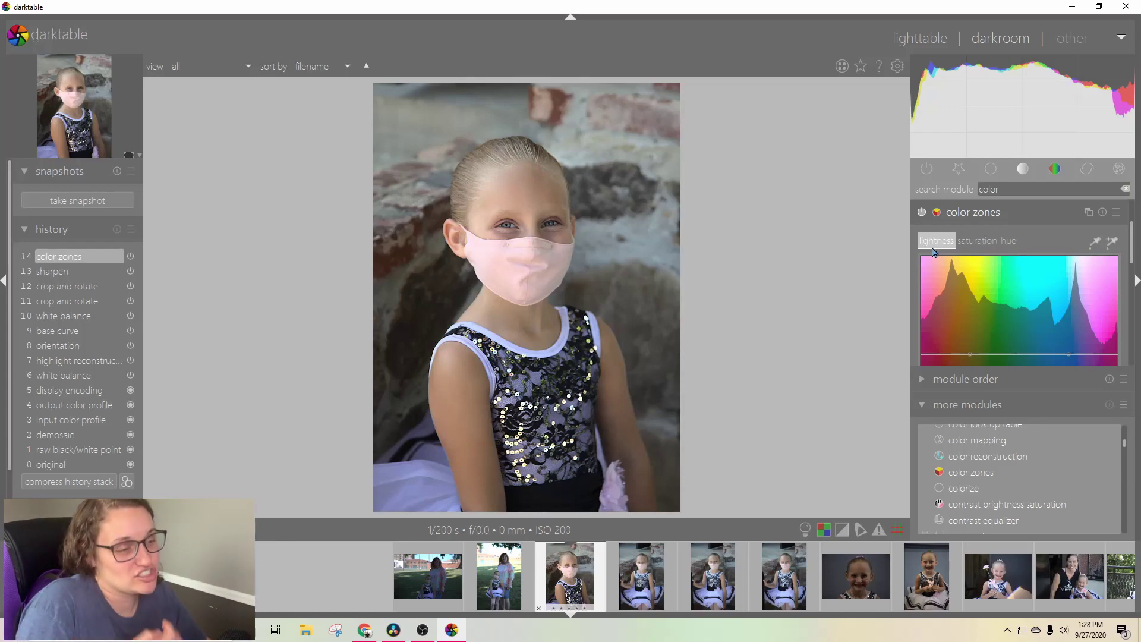
pyautogui.click(1008, 240)
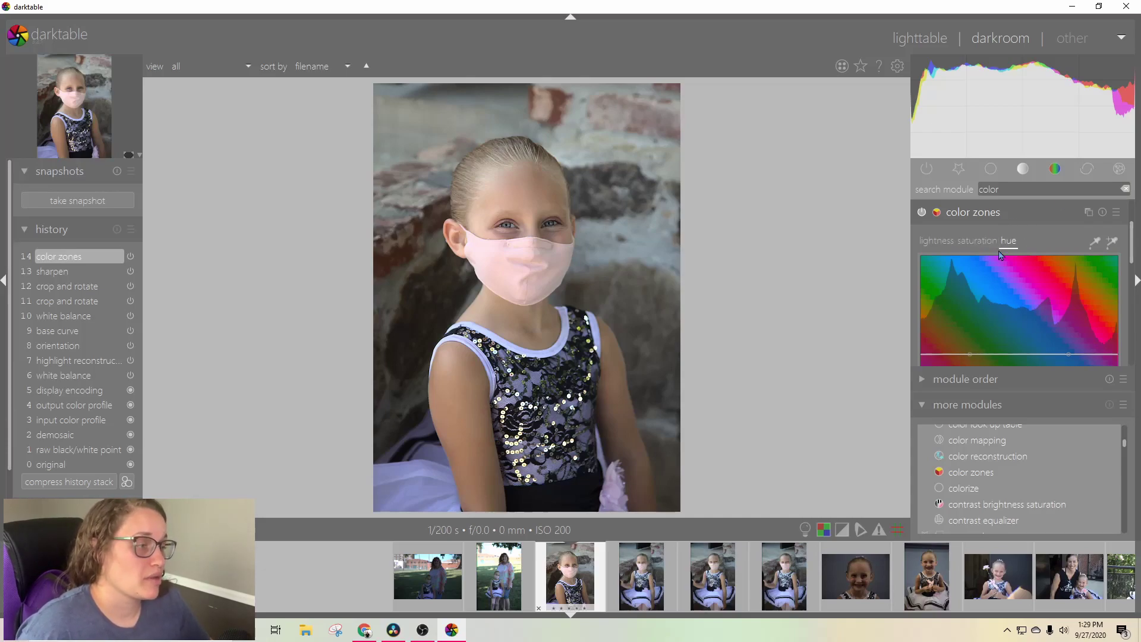
pyautogui.click(979, 242)
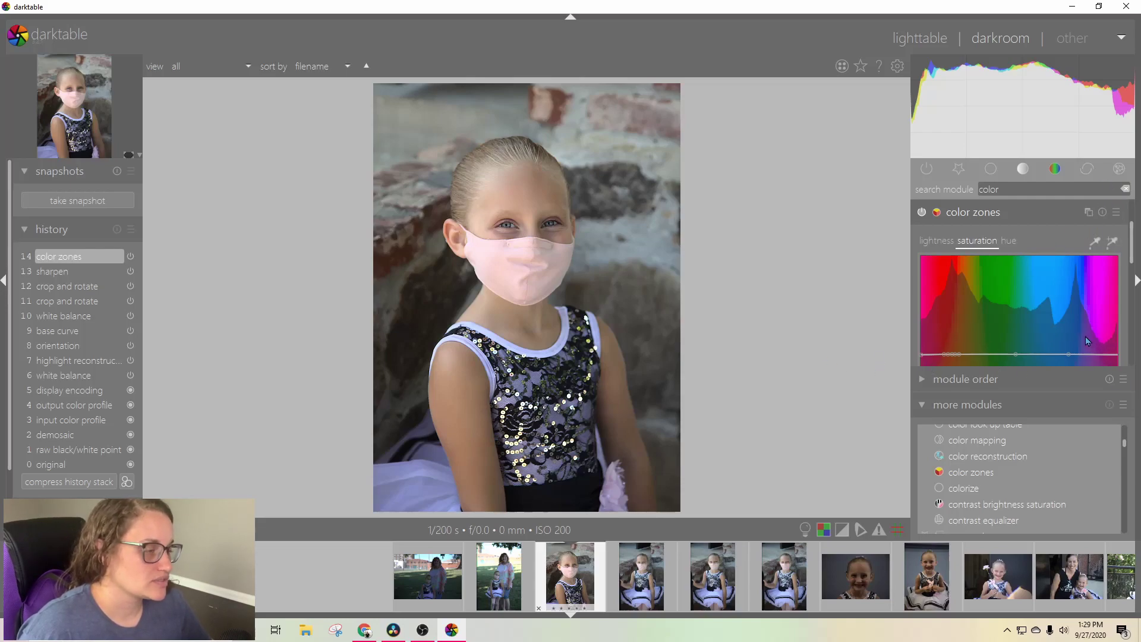
# - Sample the purple tutu's color with an area selection and lower its saturation in color zones
pyautogui.click(1112, 242)
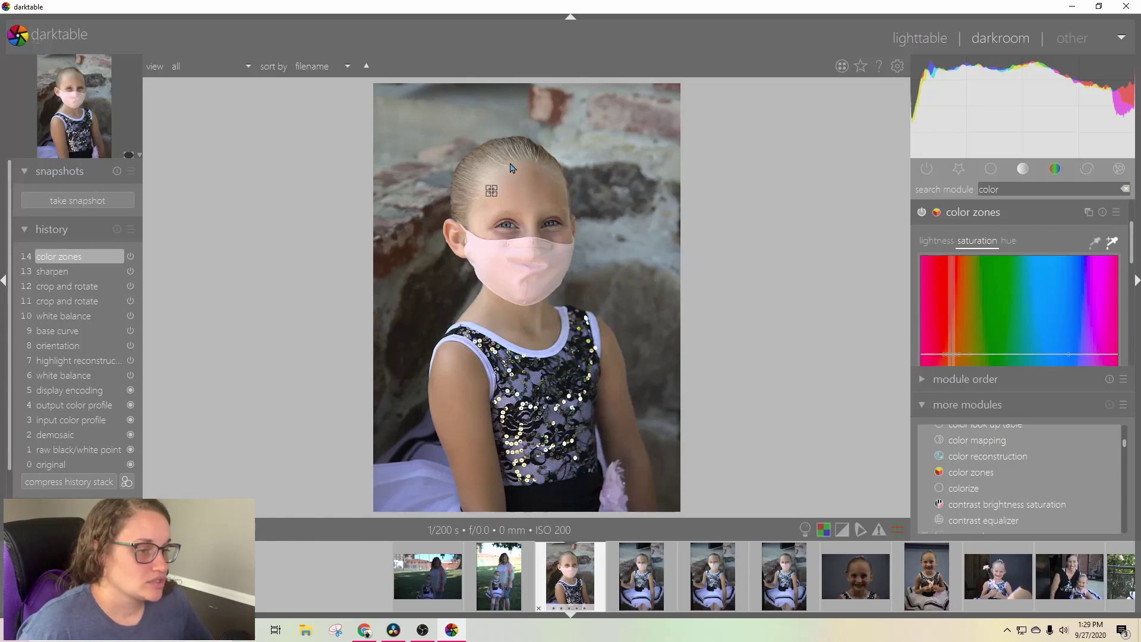
pyautogui.click(408, 475)
pyautogui.moveTo(411, 478)
pyautogui.mouseDown()
pyautogui.moveTo(432, 491)
pyautogui.moveTo(384, 471)
pyautogui.mouseUp()
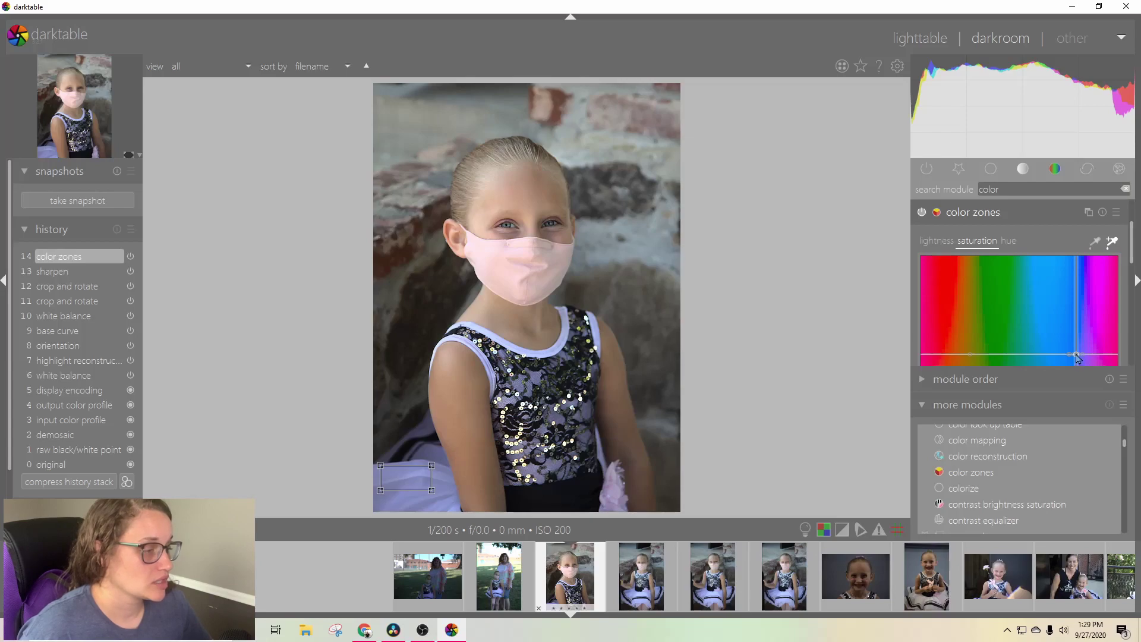
pyautogui.moveTo(1077, 357); pyautogui.dragTo(1076, 369)
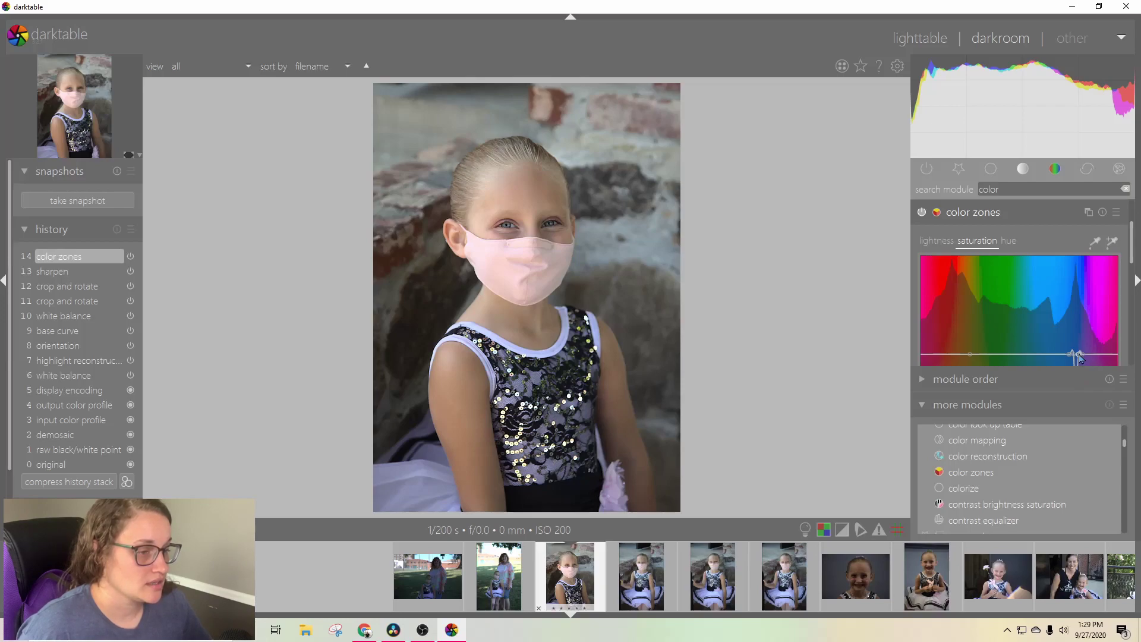
# - Pull the purple part of the color zones saturation curve down further to desaturate the tutu
pyautogui.moveTo(1078, 355); pyautogui.dragTo(1083, 375)
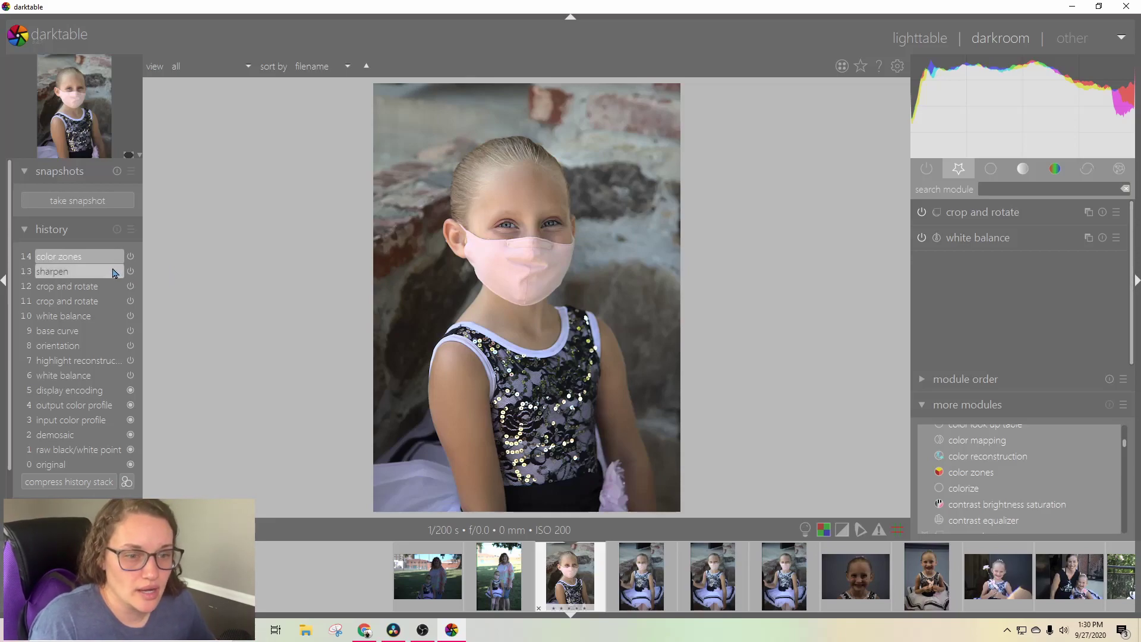
# - Take a snapshot of the photo at the sharpen stage of the history and return to the color zones stage
pyautogui.click(61, 272)
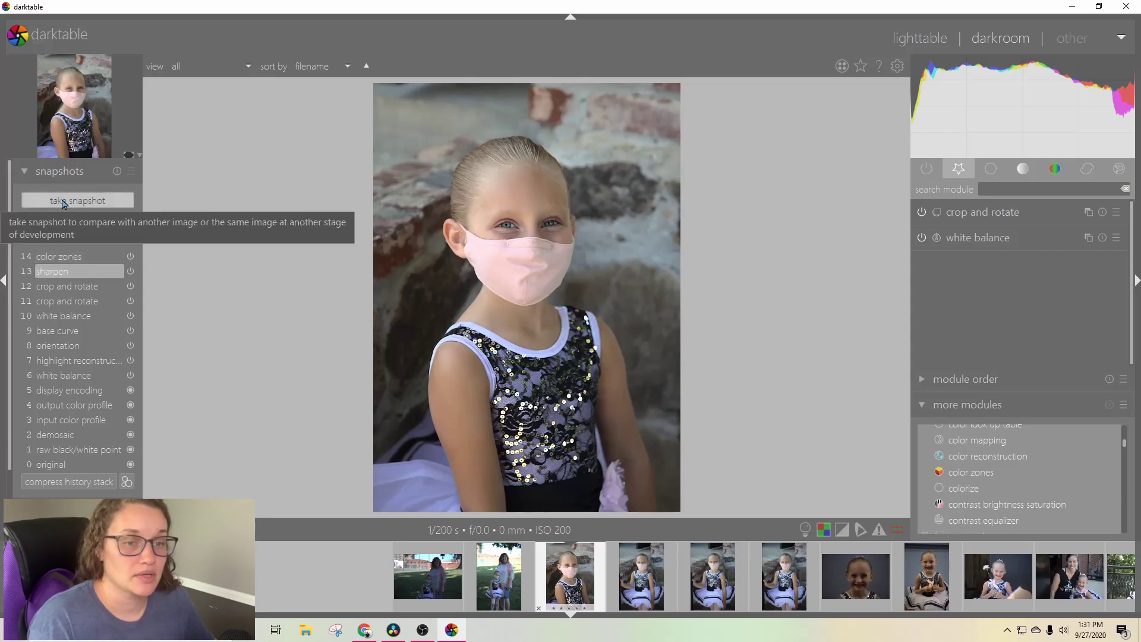
pyautogui.click(99, 202)
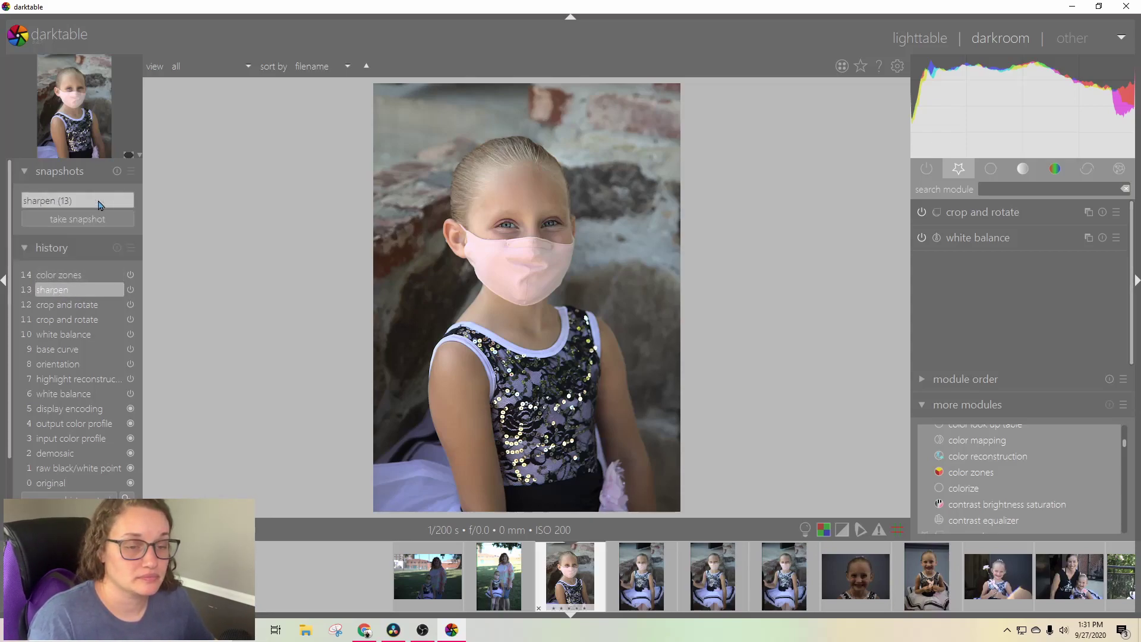
pyautogui.click(56, 277)
pyautogui.click(88, 277)
# - Compare the sharpen snapshot with the current edit by sweeping the split line across the portrait
pyautogui.click(72, 202)
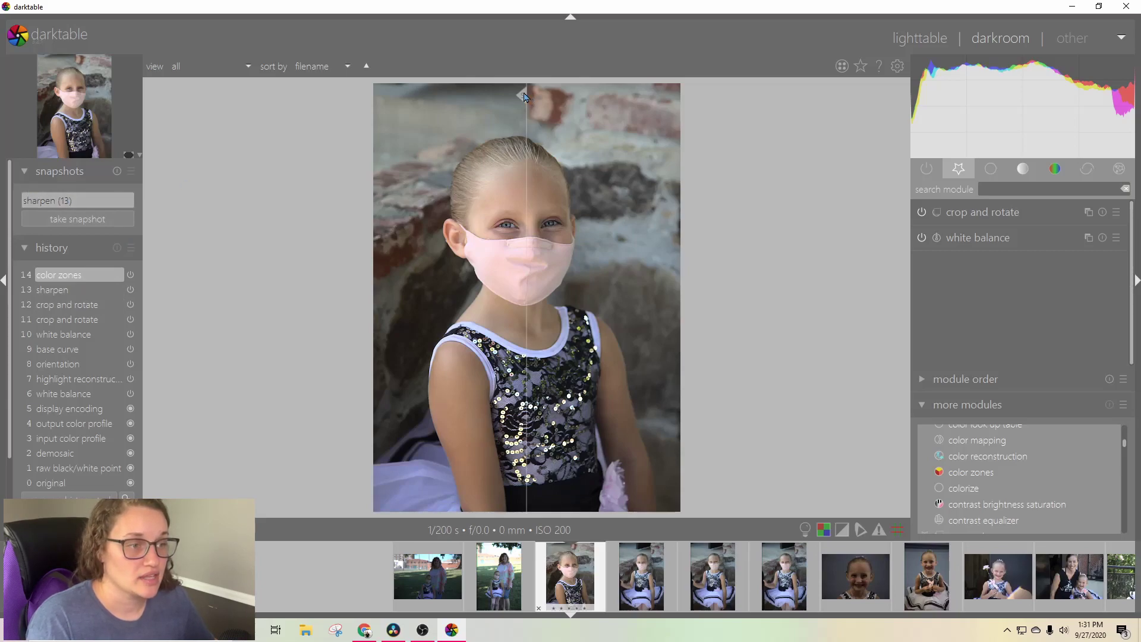
pyautogui.moveTo(523, 97); pyautogui.dragTo(368, 502)
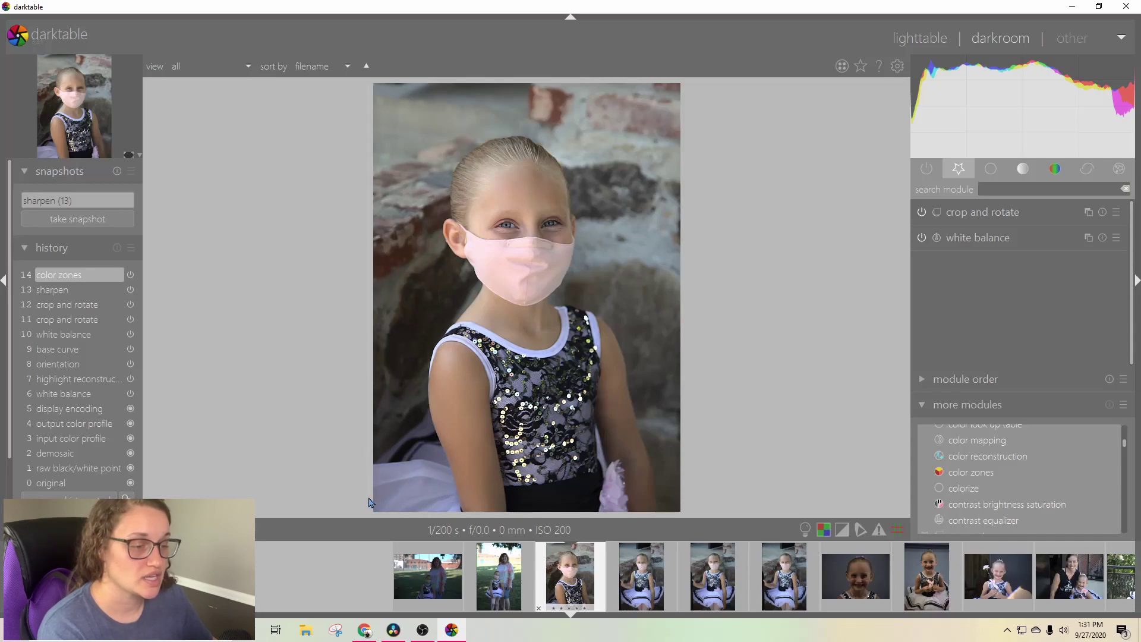
pyautogui.moveTo(369, 502); pyautogui.dragTo(632, 499)
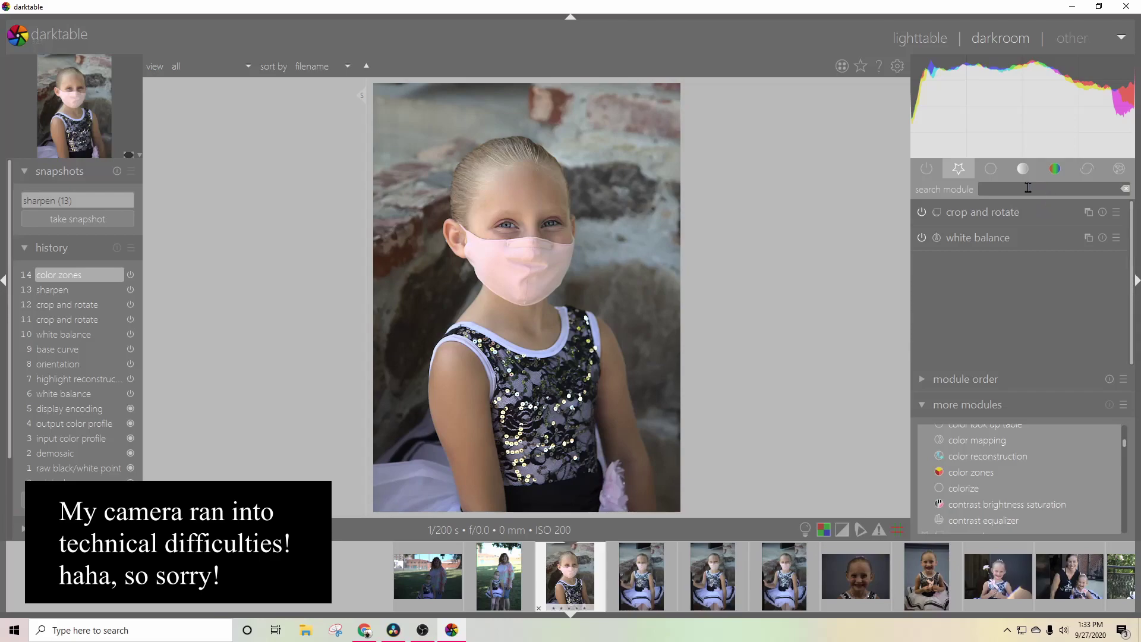
# - Find local contrast by searching for "contrast" and set highlights to 23%, shadows to 65% and midtone range to 0.597
pyautogui.click(1040, 189)
pyautogui.write('contrast')
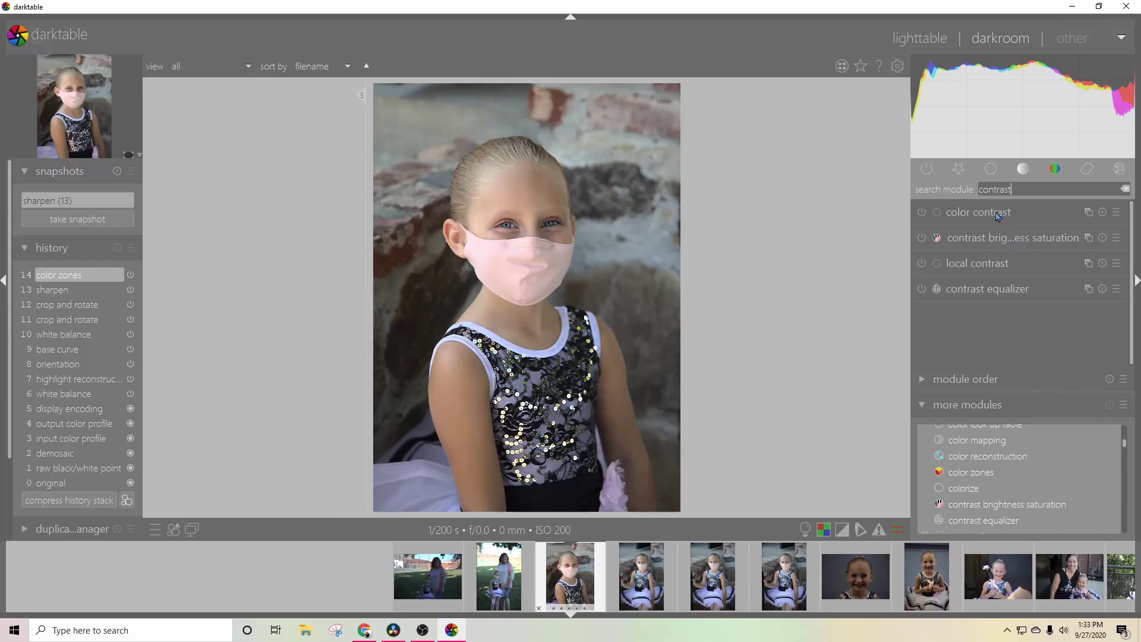
pyautogui.click(1041, 266)
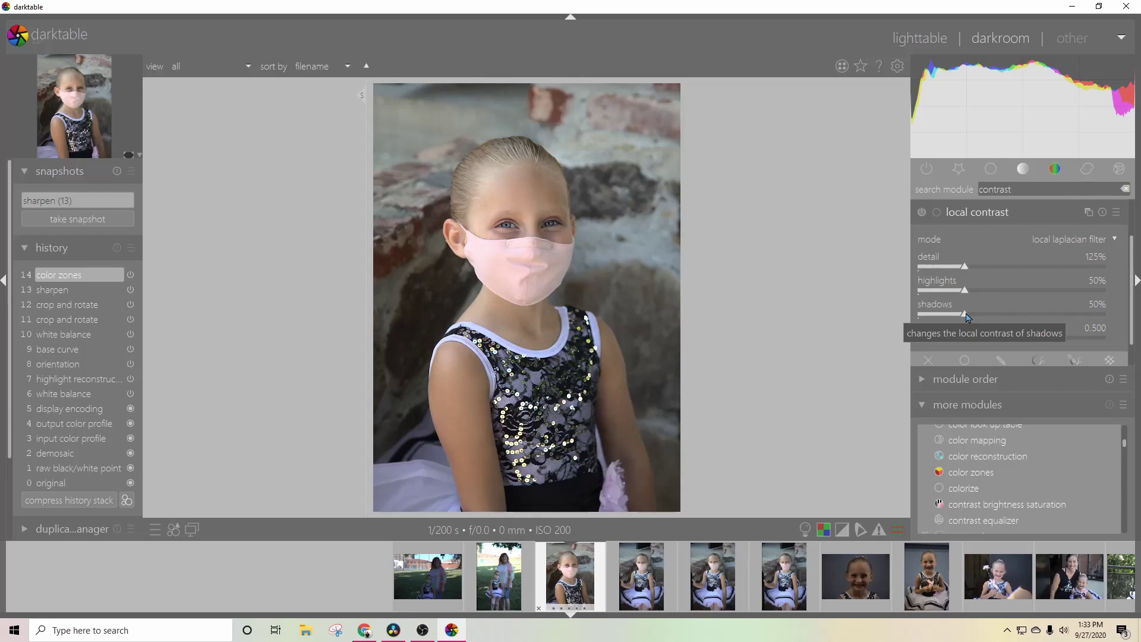
pyautogui.moveTo(967, 316)
pyautogui.mouseDown()
pyautogui.moveTo(1005, 318)
pyautogui.moveTo(947, 319)
pyautogui.mouseUp()
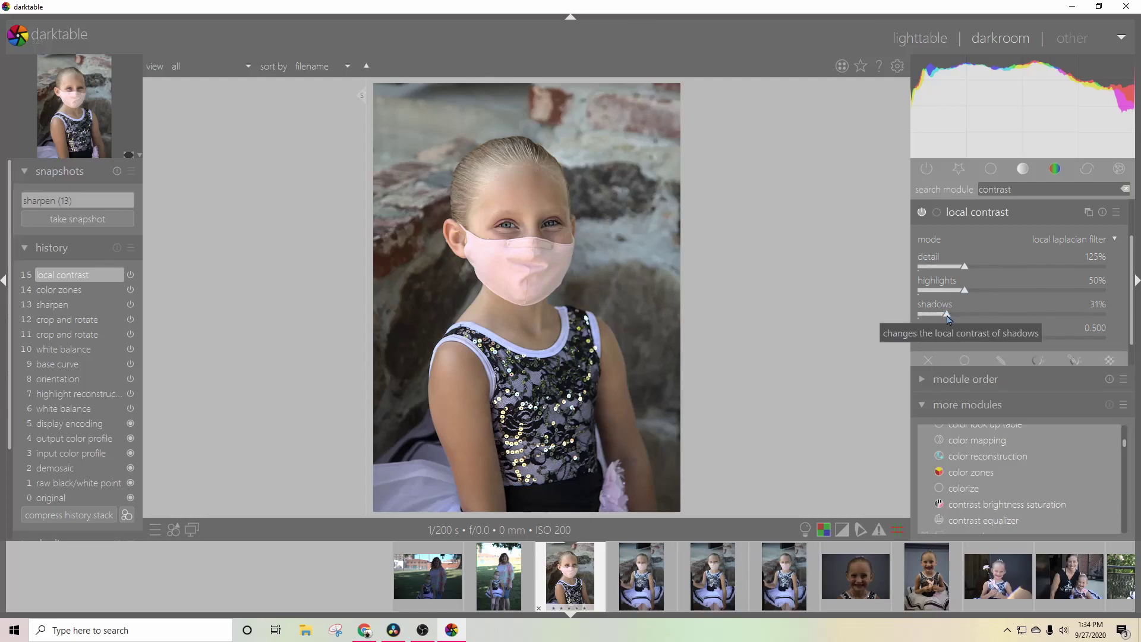
pyautogui.moveTo(948, 319)
pyautogui.mouseDown()
pyautogui.moveTo(994, 317)
pyautogui.moveTo(981, 323)
pyautogui.moveTo(1007, 297)
pyautogui.moveTo(945, 294)
pyautogui.moveTo(942, 307)
pyautogui.mouseUp()
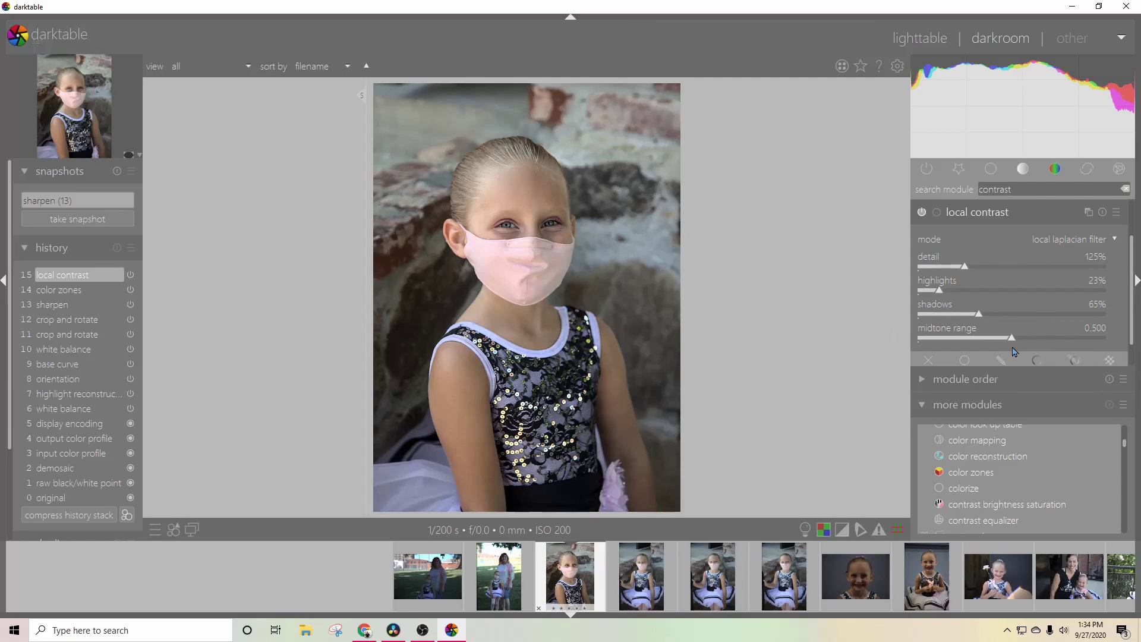
pyautogui.click(1012, 339)
pyautogui.moveTo(1013, 344)
pyautogui.mouseDown()
pyautogui.moveTo(1064, 342)
pyautogui.moveTo(975, 342)
pyautogui.moveTo(1041, 339)
pyautogui.moveTo(1031, 342)
pyautogui.mouseUp()
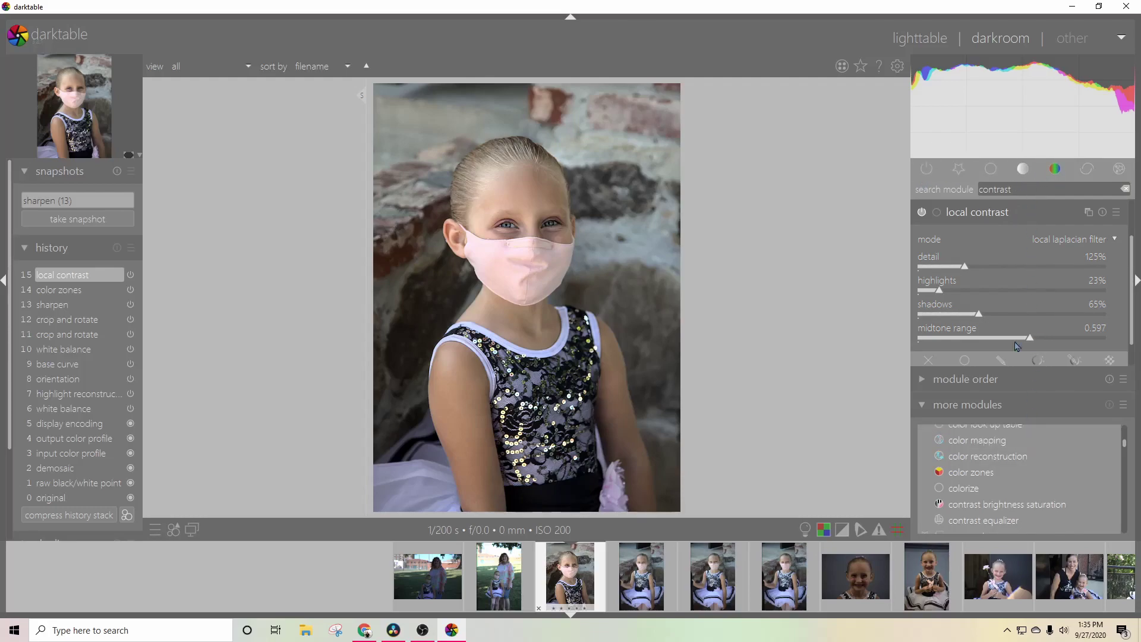
pyautogui.click(984, 215)
# - Expand velvia among the color modules and set its strength to 27%
pyautogui.click(1055, 169)
pyautogui.click(967, 217)
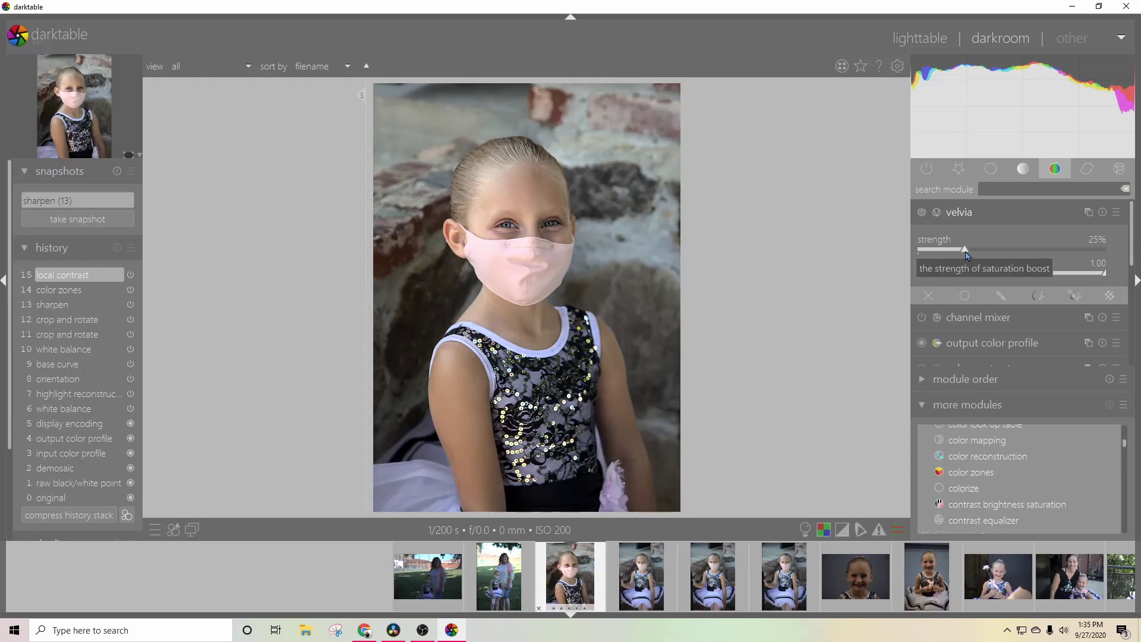
pyautogui.moveTo(966, 256); pyautogui.dragTo(970, 255)
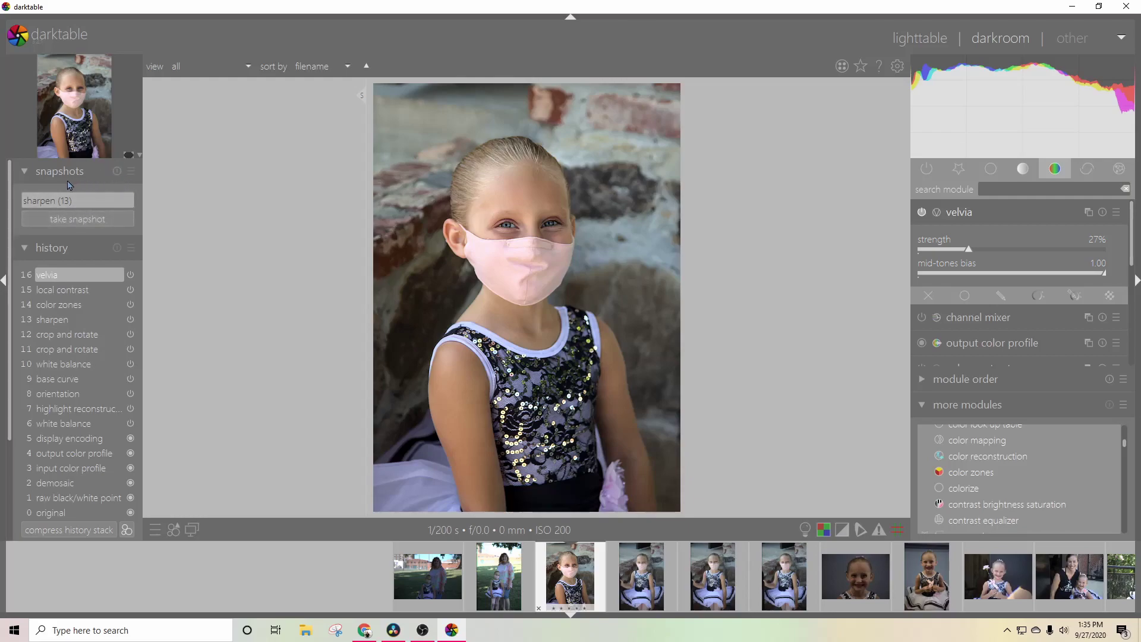
# - Clear the existing snapshot and take a new one of the photo at the original stage of the history
pyautogui.click(117, 172)
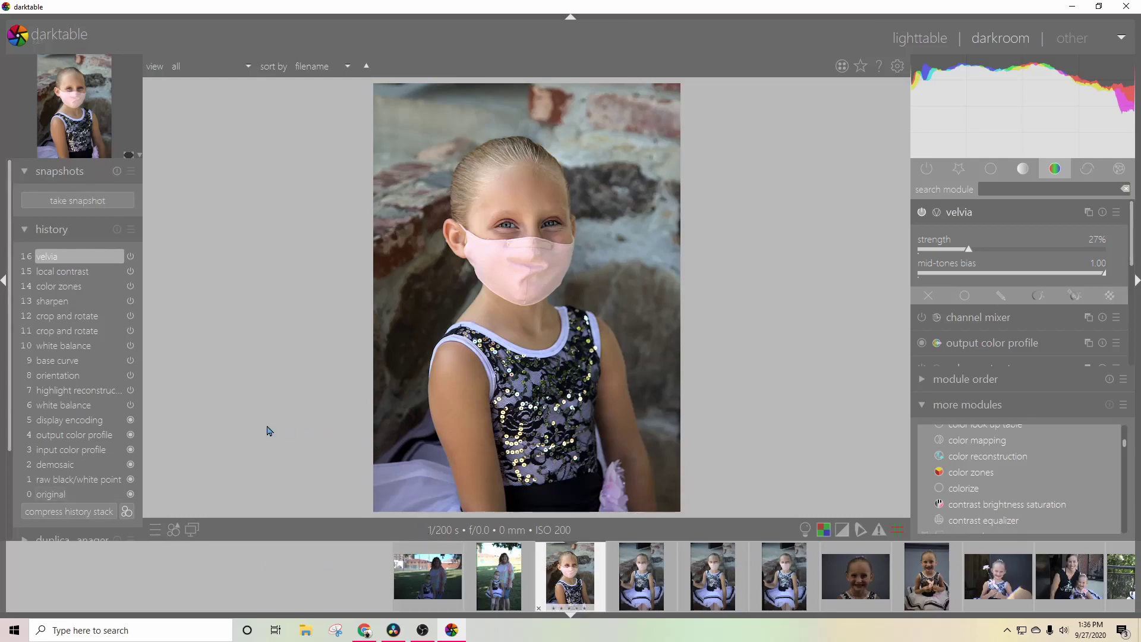
pyautogui.scroll(-5, 53, 411)
pyautogui.click(47, 381)
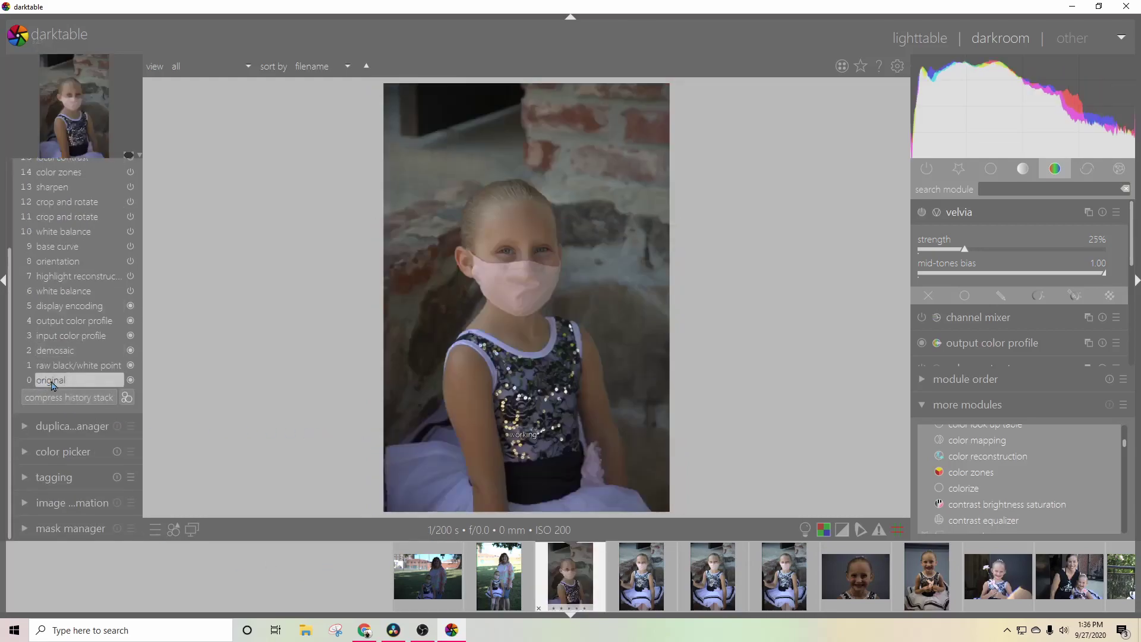
pyautogui.scroll(5, 68, 393)
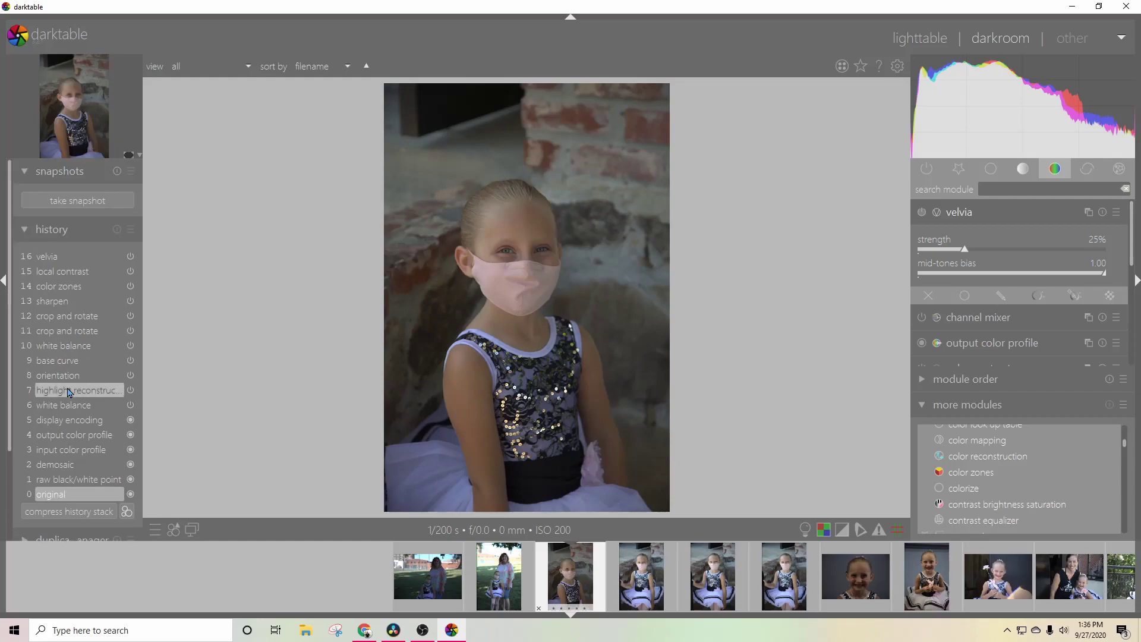
pyautogui.click(68, 201)
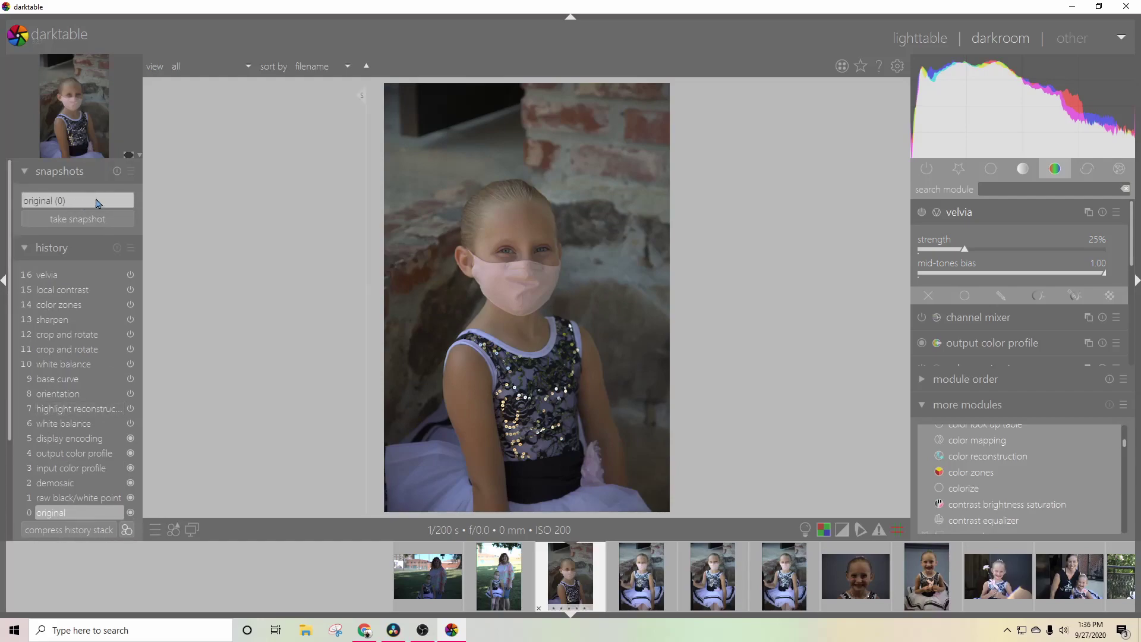
# - Return to the velvia stage and compare it with the original snapshot by sweeping the split line across the photo
pyautogui.moveTo(360, 96); pyautogui.dragTo(527, 96)
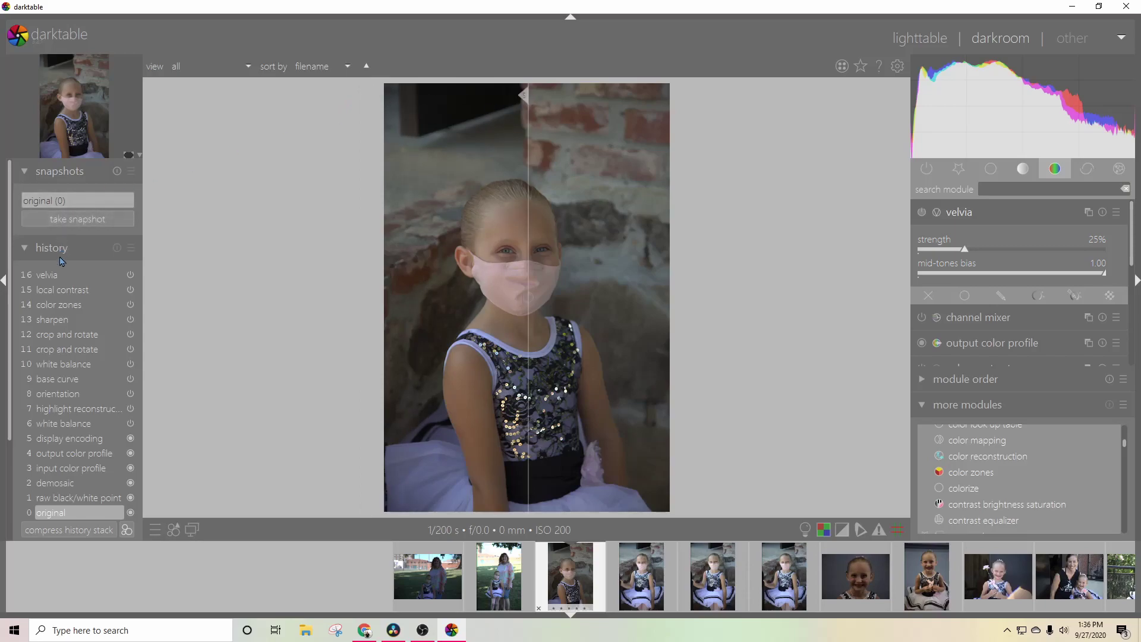
pyautogui.click(57, 275)
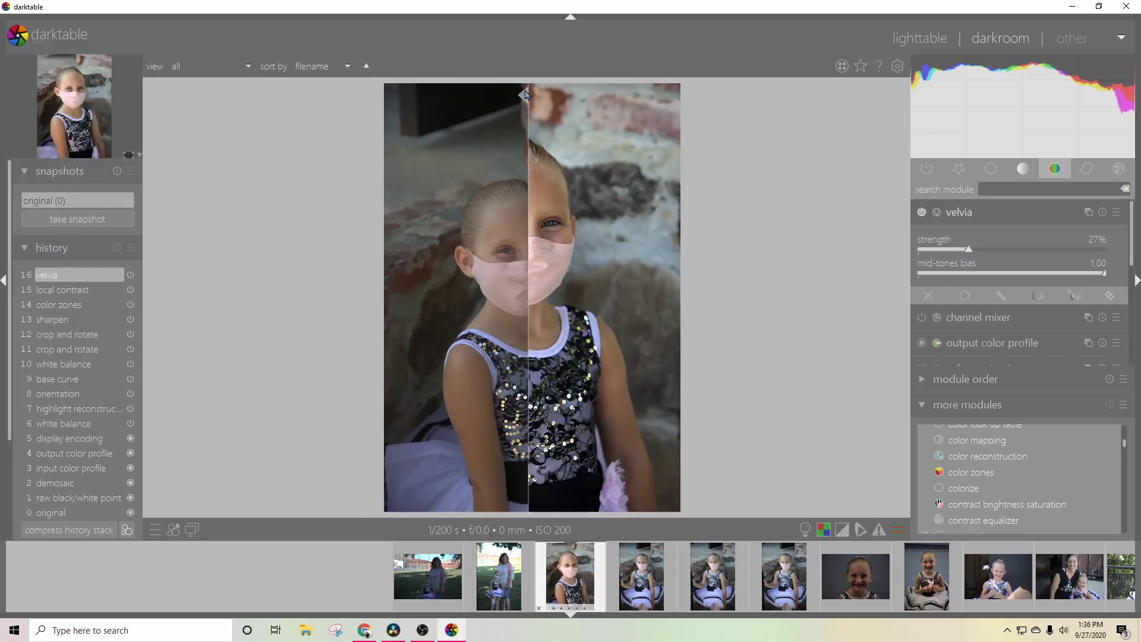
pyautogui.moveTo(527, 97); pyautogui.dragTo(774, 111)
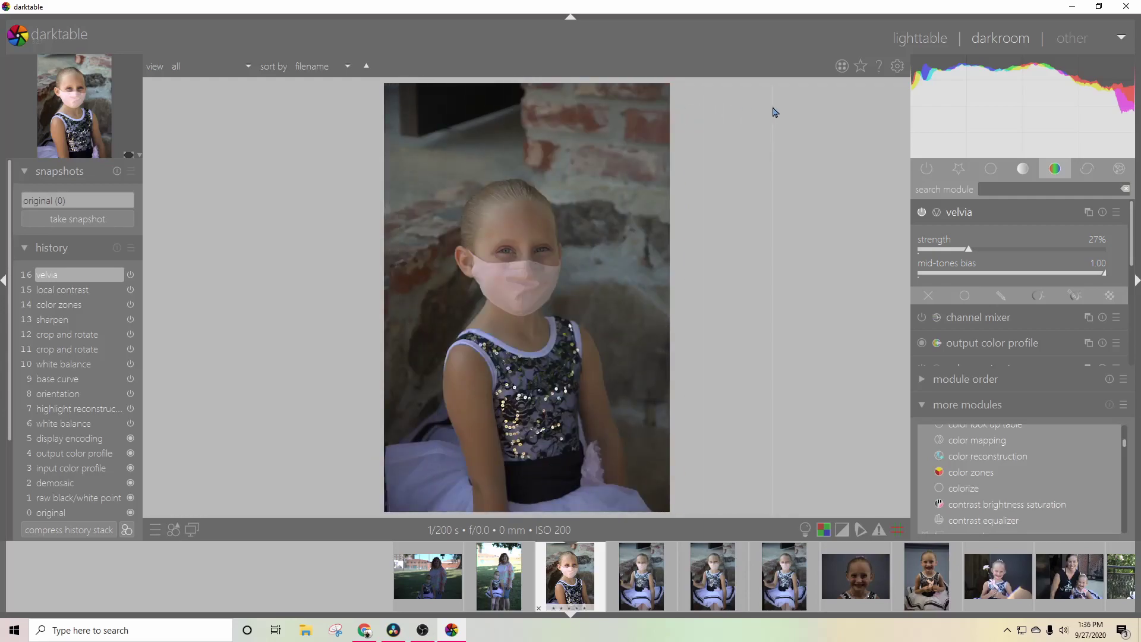
pyautogui.moveTo(775, 111); pyautogui.dragTo(350, 221)
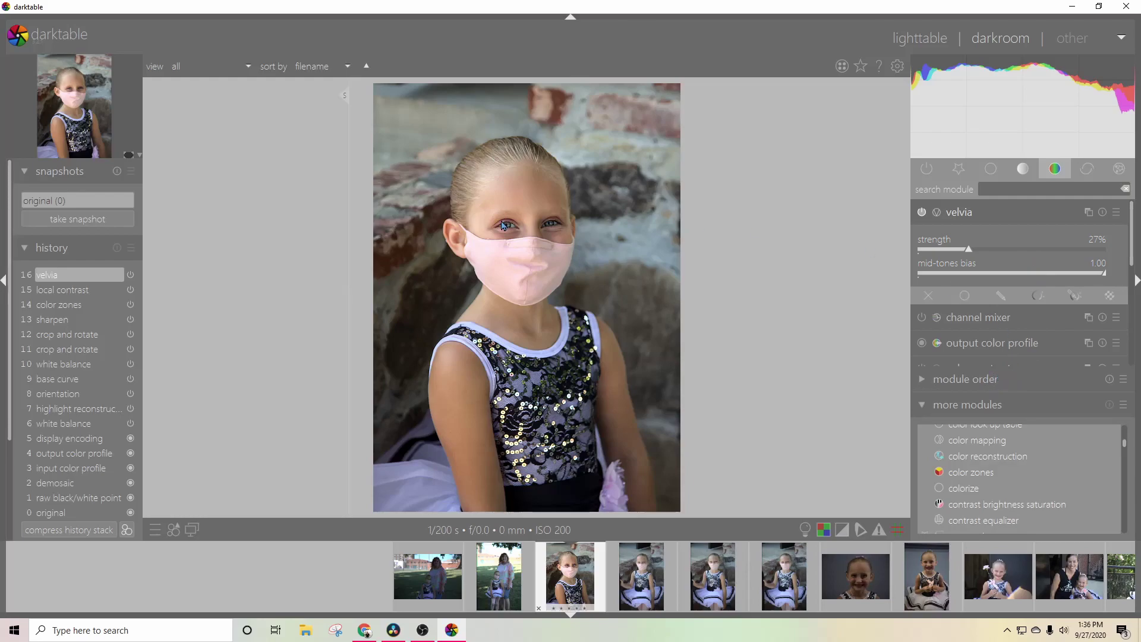
# - Search the modules for "color" and examine the color correction module's color grid, saturation setting and masking options
pyautogui.click(1013, 191)
pyautogui.write('color')
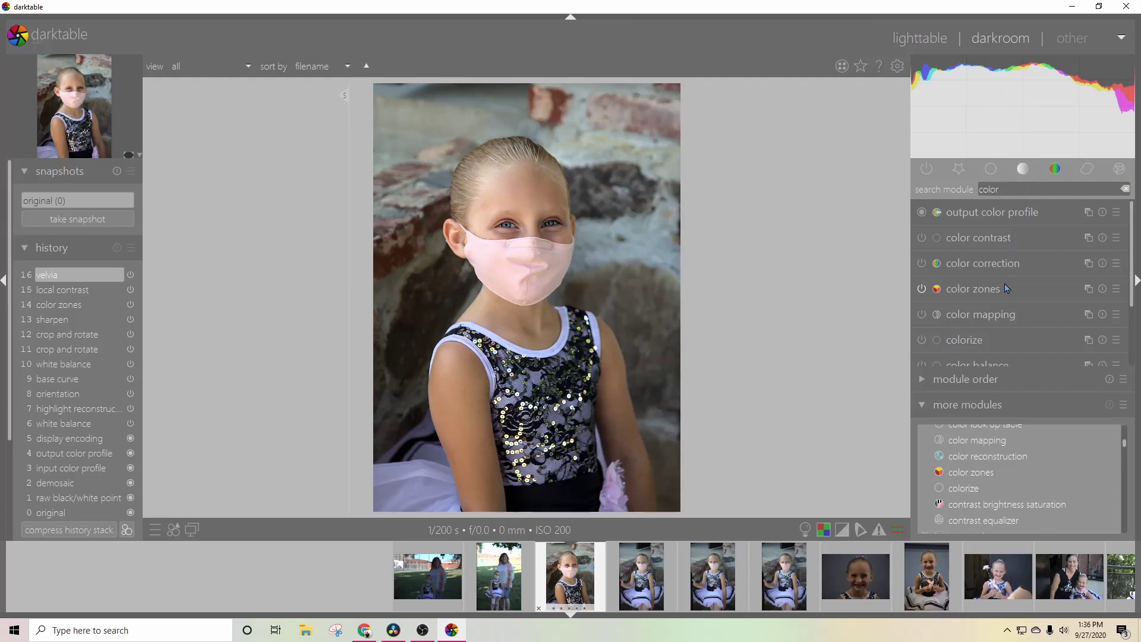
pyautogui.click(1006, 265)
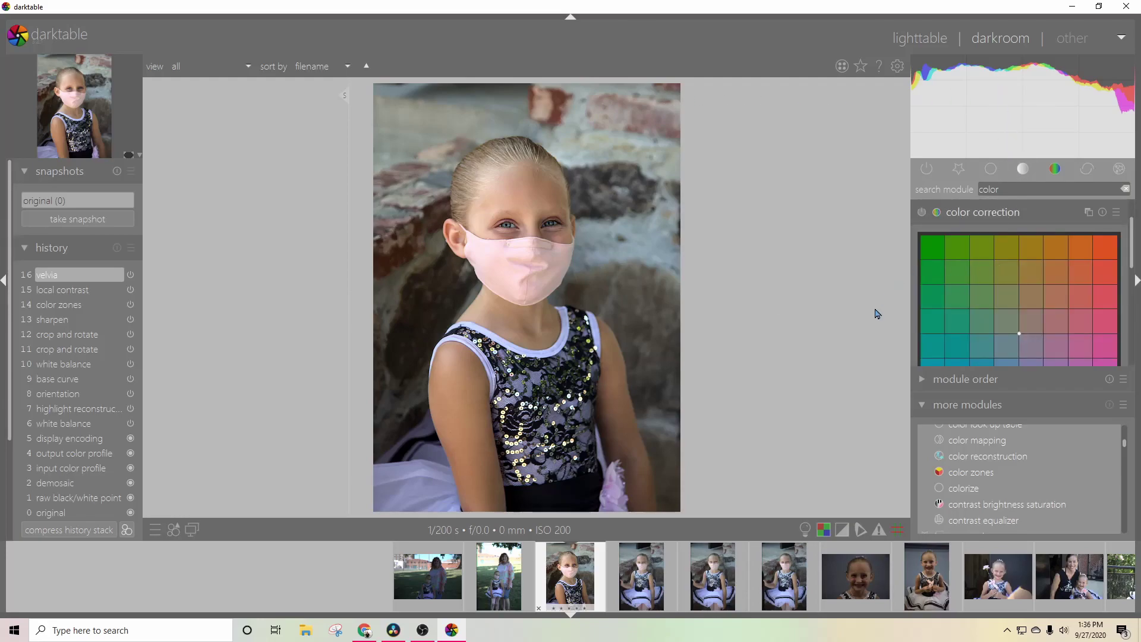
pyautogui.scroll(-5, 1073, 351)
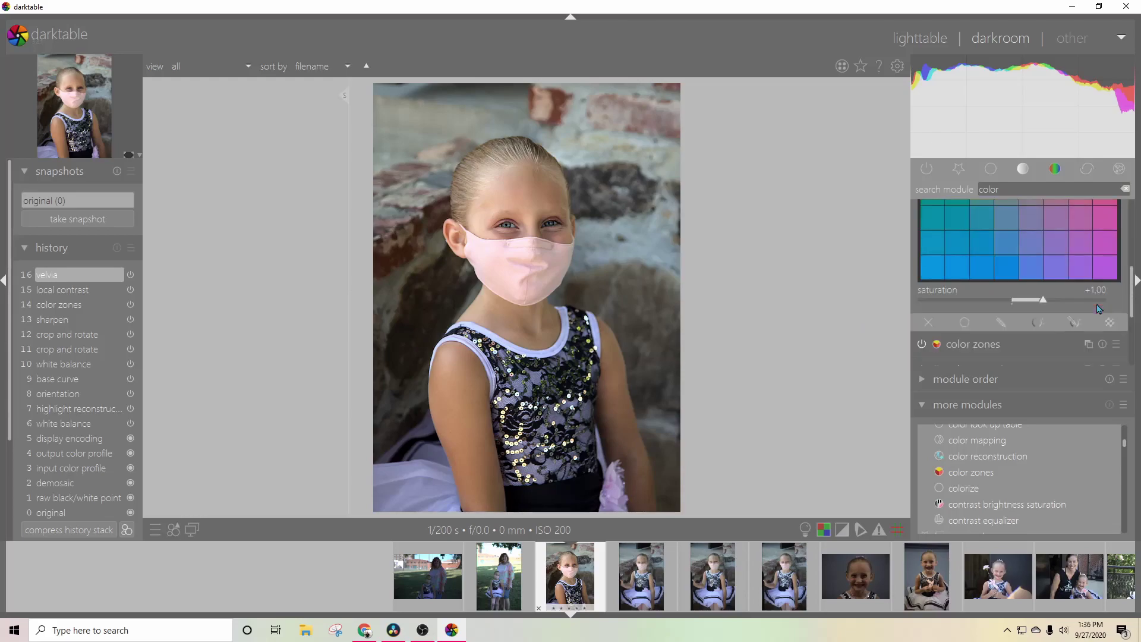
pyautogui.scroll(1, 1099, 308)
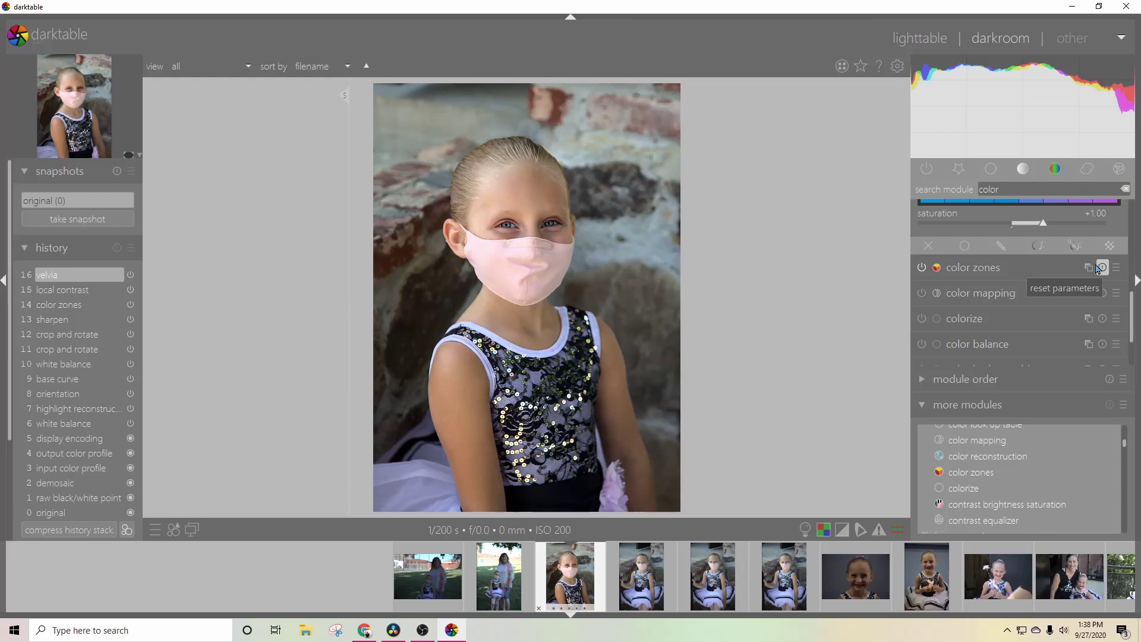
pyautogui.scroll(3, 1079, 286)
pyautogui.scroll(2, 1070, 306)
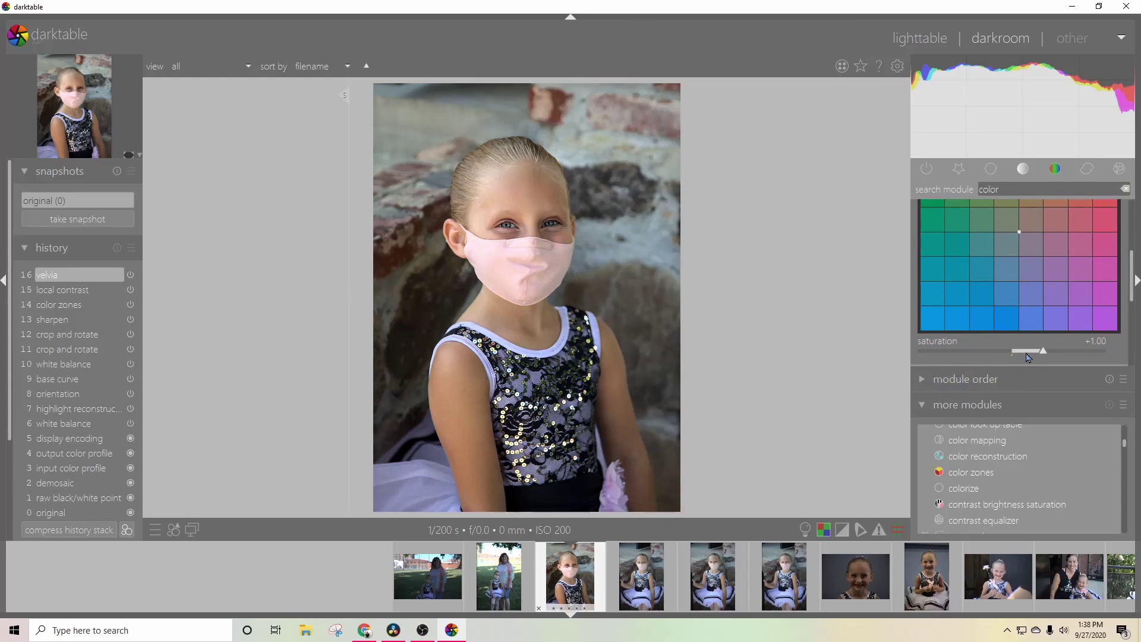
pyautogui.scroll(-4, 1030, 357)
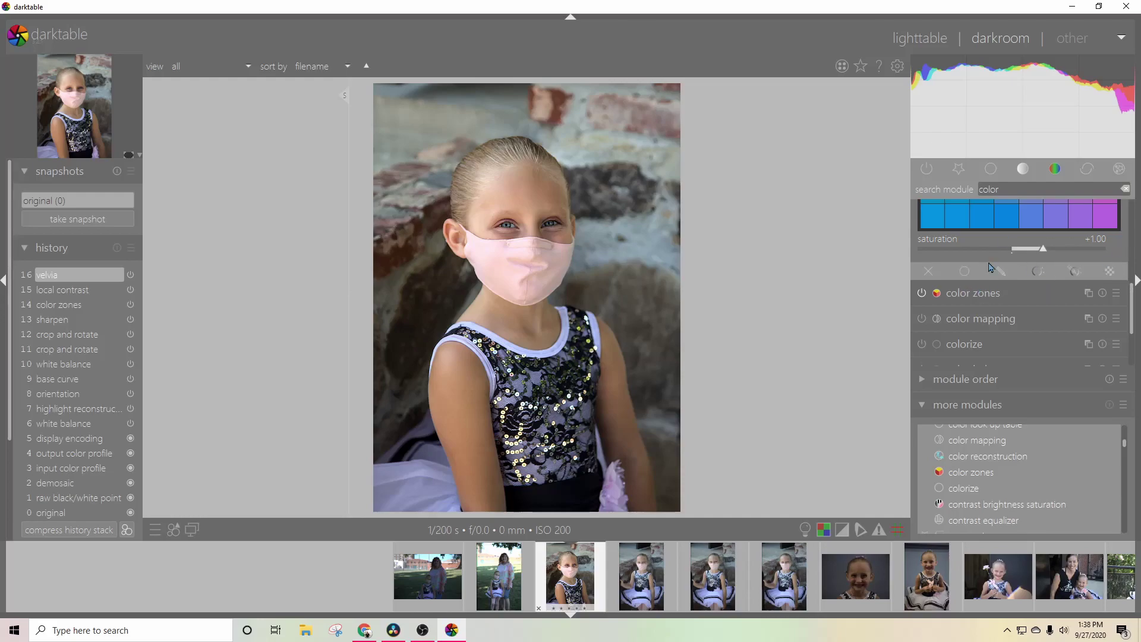
# - Expand color zones, turn on a drawn mask for it and collapse the list of more modules
pyautogui.click(991, 293)
pyautogui.scroll(-3, 992, 296)
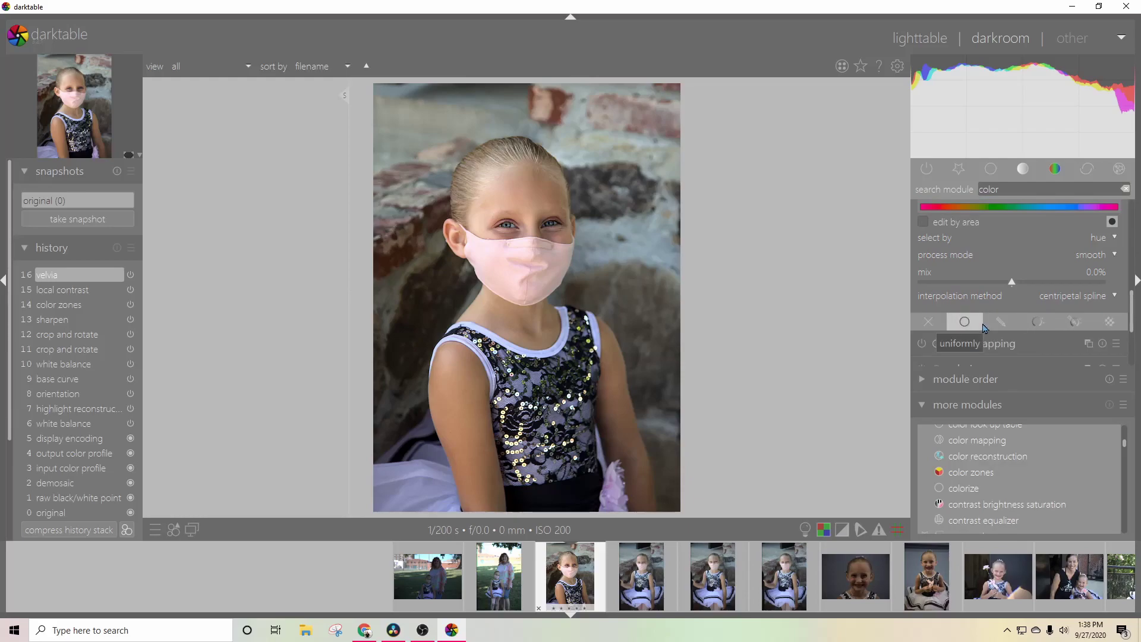
pyautogui.click(1001, 321)
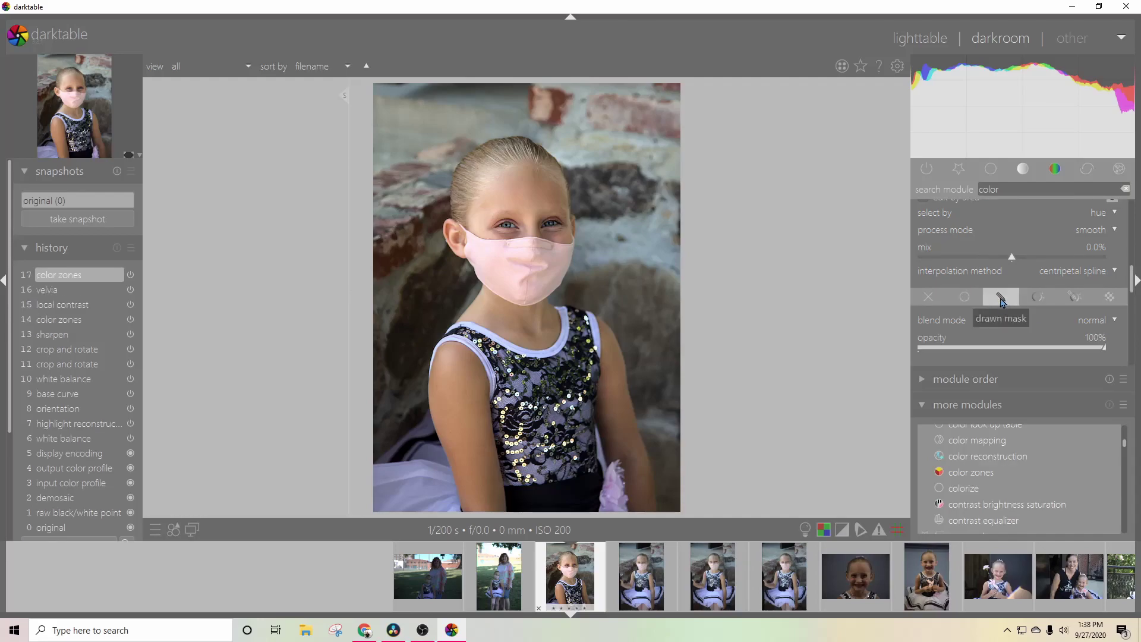
pyautogui.scroll(-3, 1002, 302)
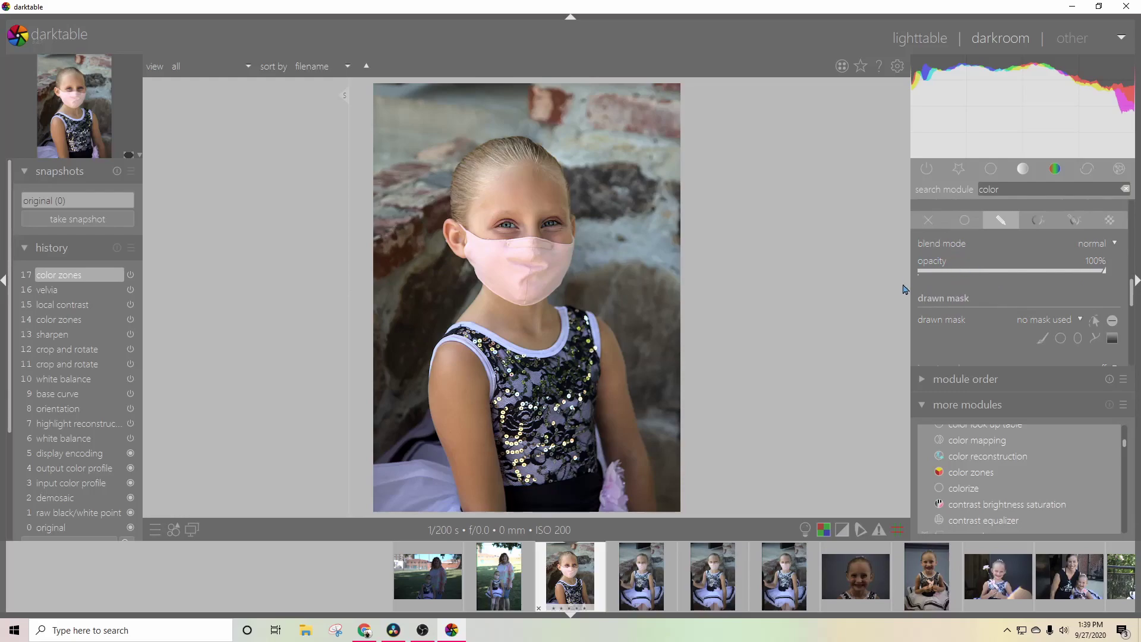
pyautogui.click(921, 409)
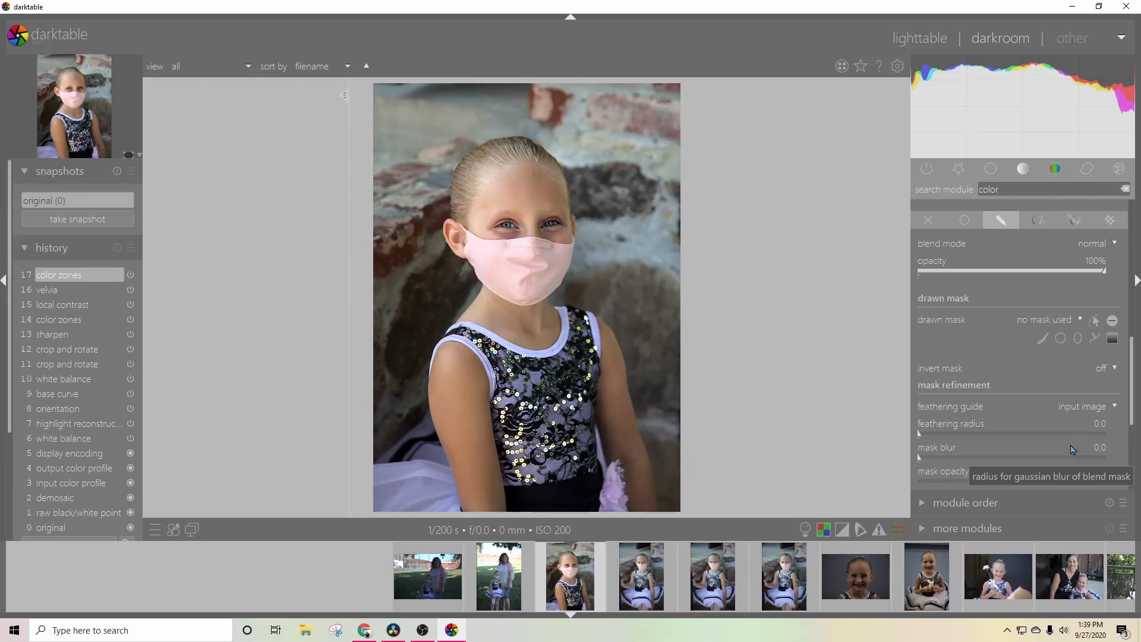
# - Paint a brush mask around the eye on the photo's left side, with feathering radius 17.4 and mask opacity 0.07
pyautogui.click(1046, 340)
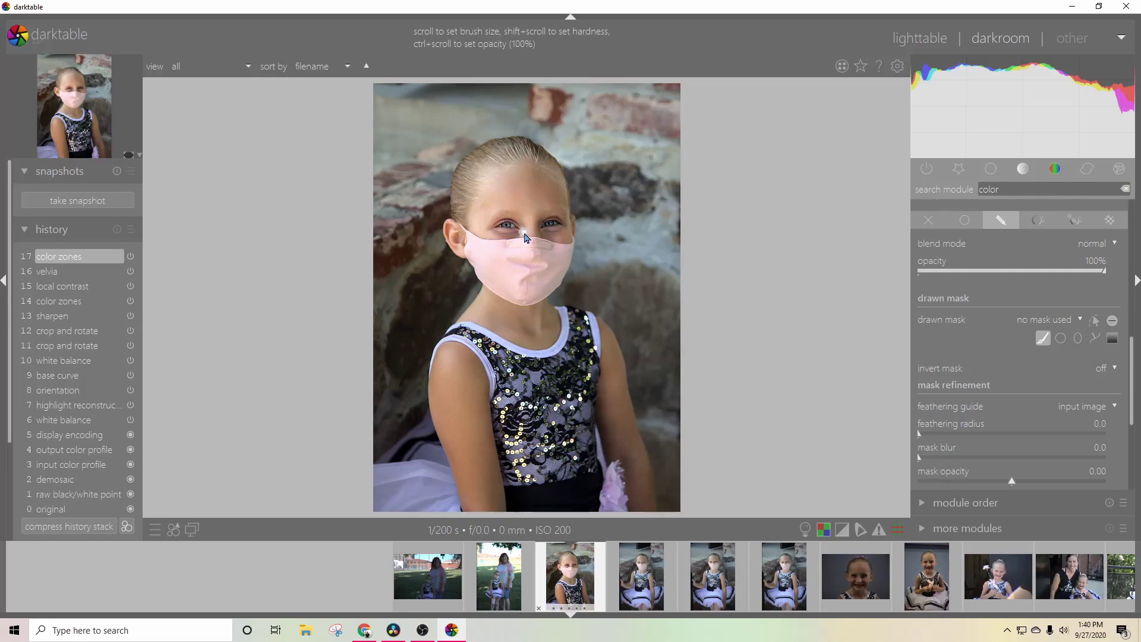
pyautogui.moveTo(525, 236)
pyautogui.mouseDown()
pyautogui.moveTo(491, 231)
pyautogui.moveTo(518, 215)
pyautogui.moveTo(528, 229)
pyautogui.moveTo(503, 221)
pyautogui.moveTo(492, 235)
pyautogui.moveTo(500, 221)
pyautogui.moveTo(528, 220)
pyautogui.moveTo(526, 233)
pyautogui.moveTo(489, 231)
pyautogui.mouseUp()
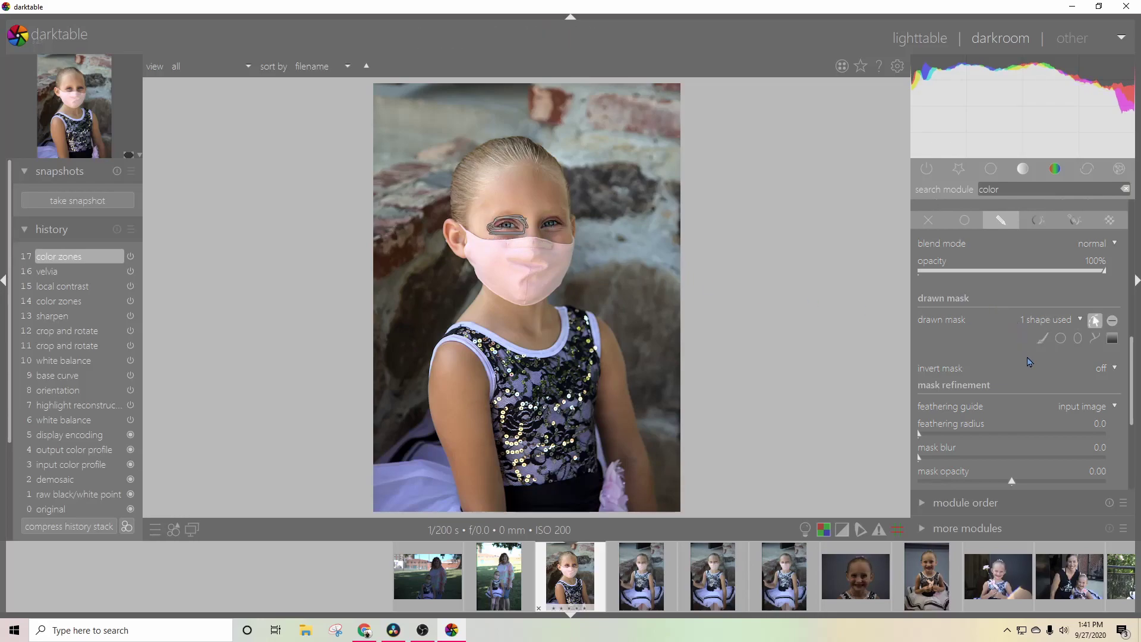
pyautogui.moveTo(921, 435); pyautogui.dragTo(930, 438)
pyautogui.click(1018, 482)
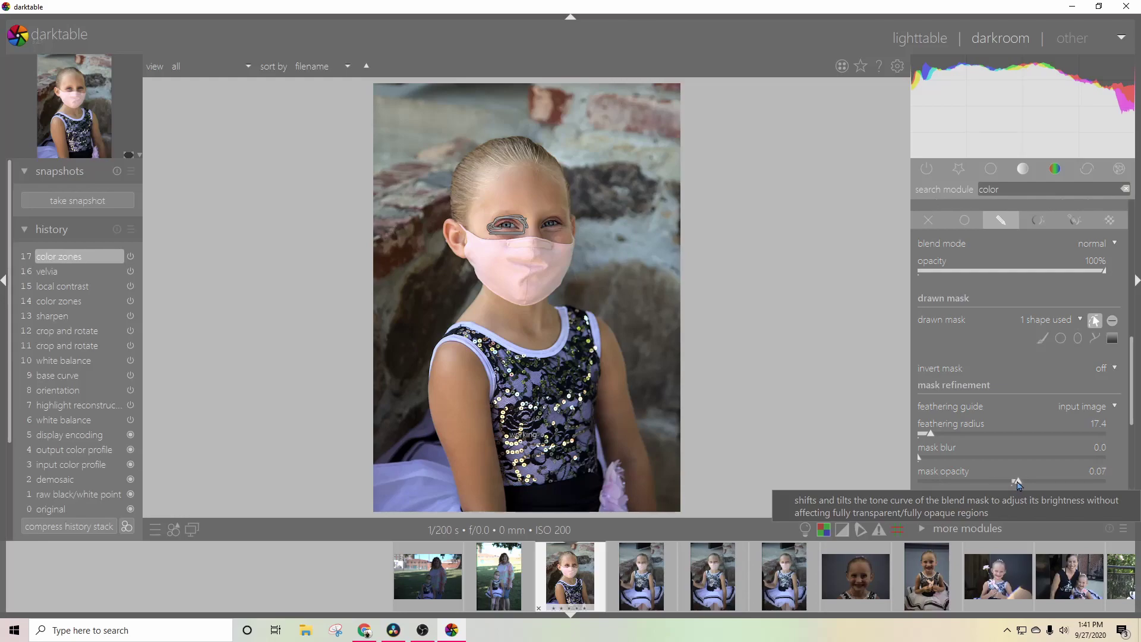
pyautogui.scroll(3, 993, 439)
pyautogui.scroll(4, 992, 438)
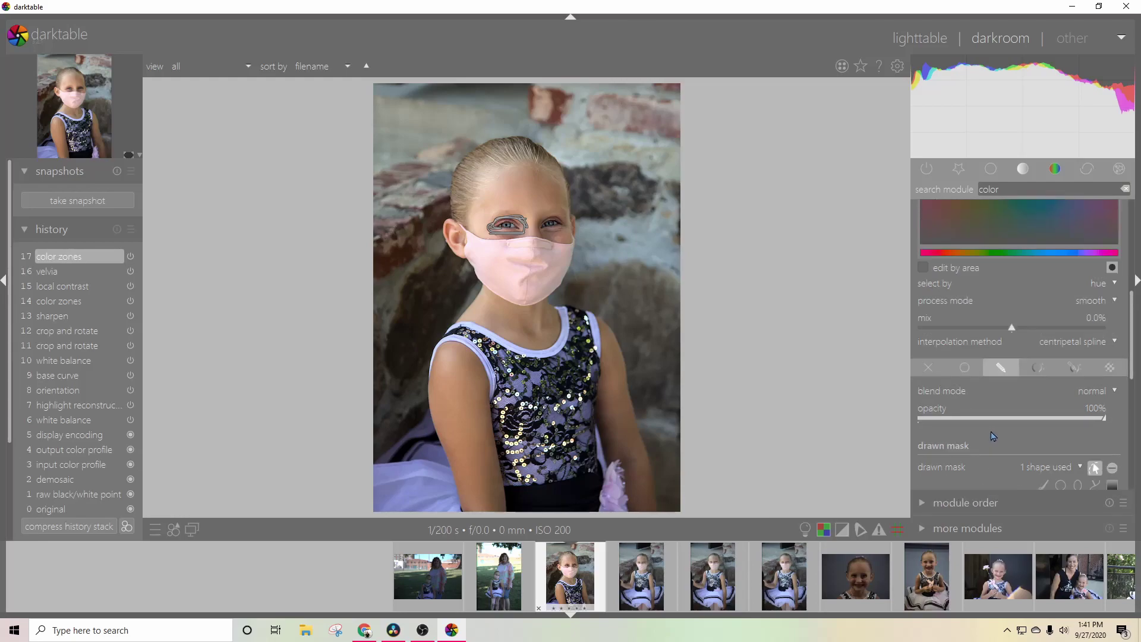
# - Add a node in the orange range of the color zones saturation curve and pull it down to full desaturation
pyautogui.scroll(2, 993, 436)
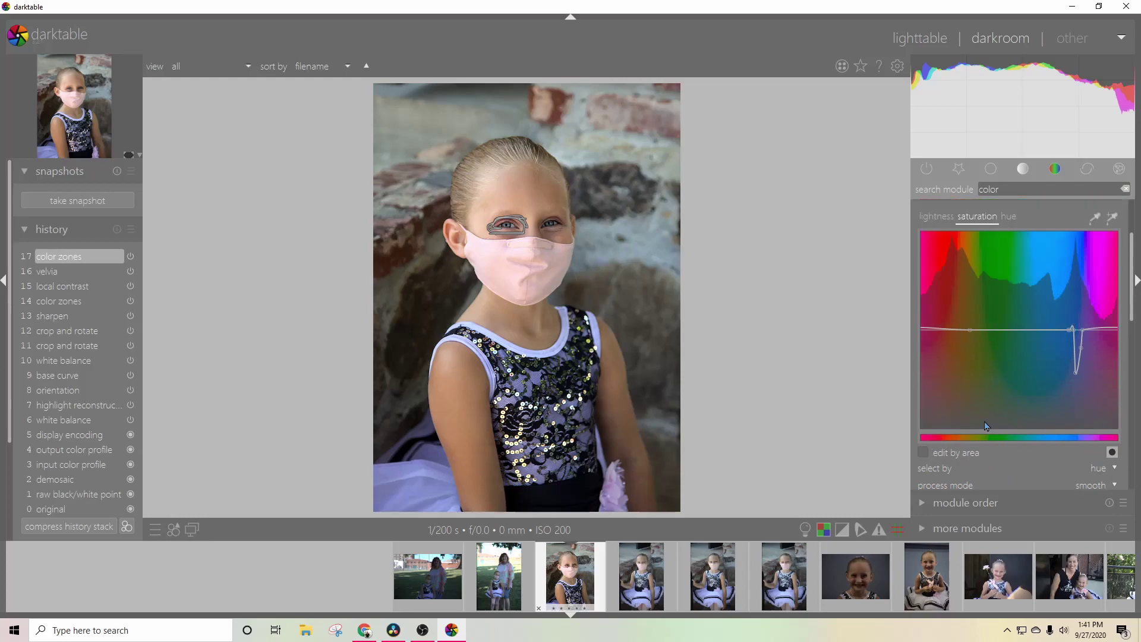
pyautogui.click(949, 330)
pyautogui.moveTo(951, 330); pyautogui.dragTo(954, 341)
pyautogui.moveTo(948, 340); pyautogui.dragTo(944, 333)
pyautogui.moveTo(964, 335); pyautogui.dragTo(949, 334)
pyautogui.moveTo(964, 334); pyautogui.dragTo(963, 331)
pyautogui.moveTo(958, 343); pyautogui.dragTo(950, 450)
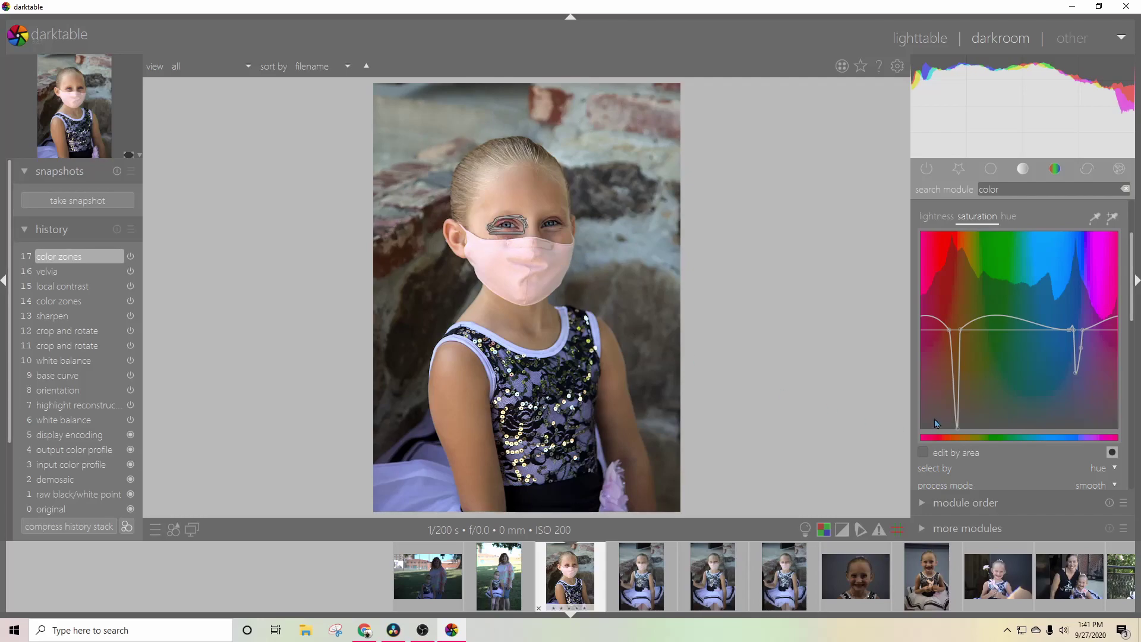
# - Hide the drawn mask's outline around the eye so the color zones effect can be judged on the photo
pyautogui.scroll(-5, 984, 324)
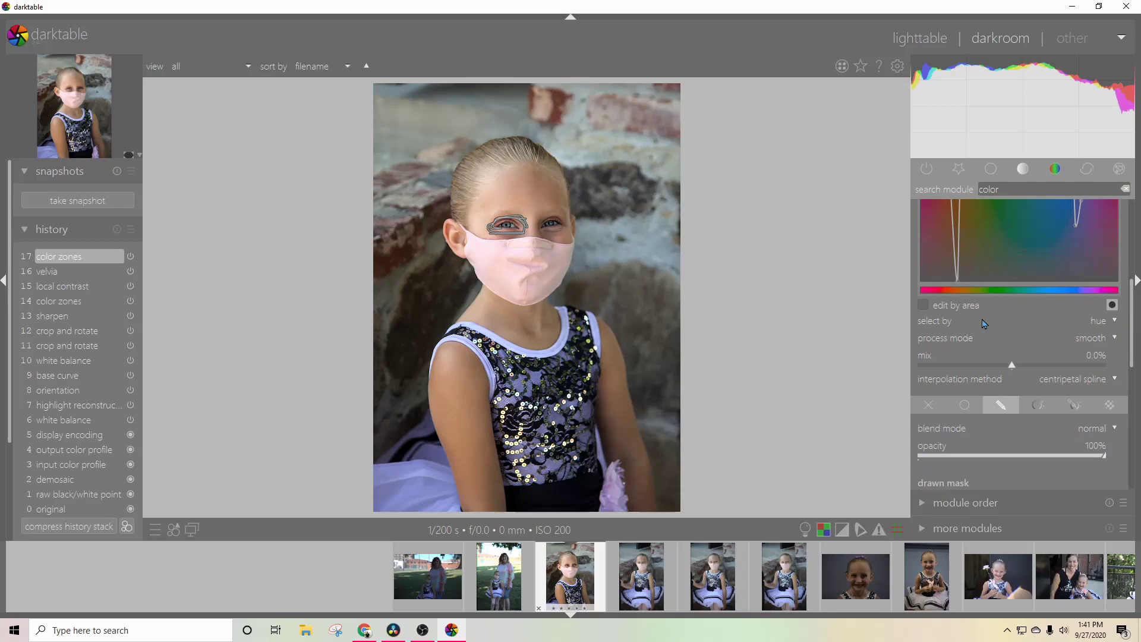
pyautogui.scroll(-3, 984, 324)
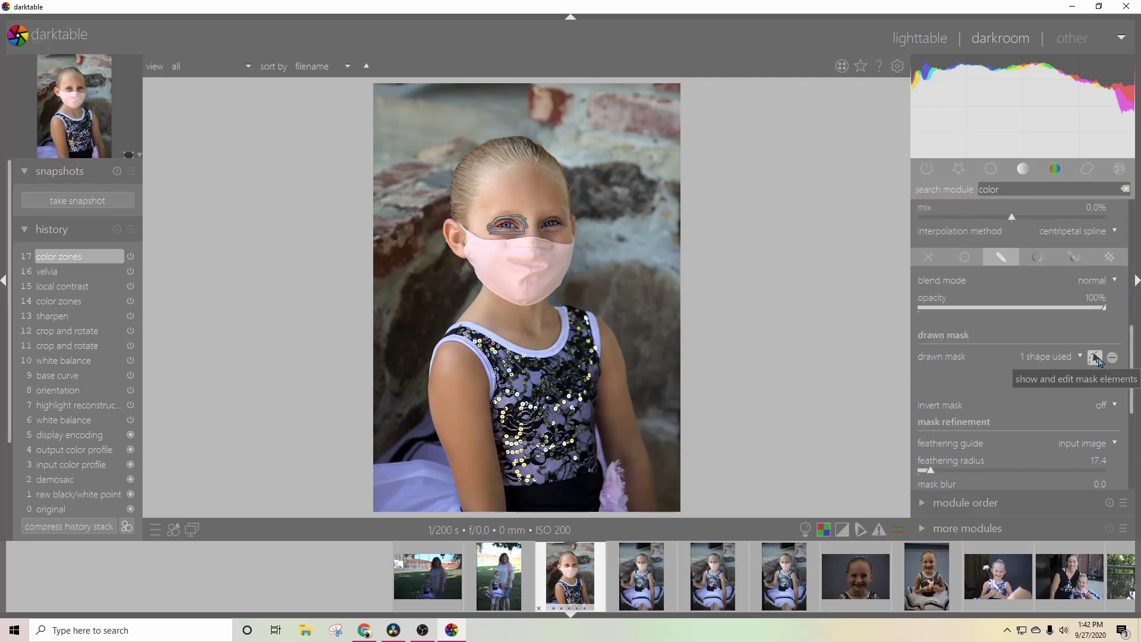
pyautogui.click(1096, 357)
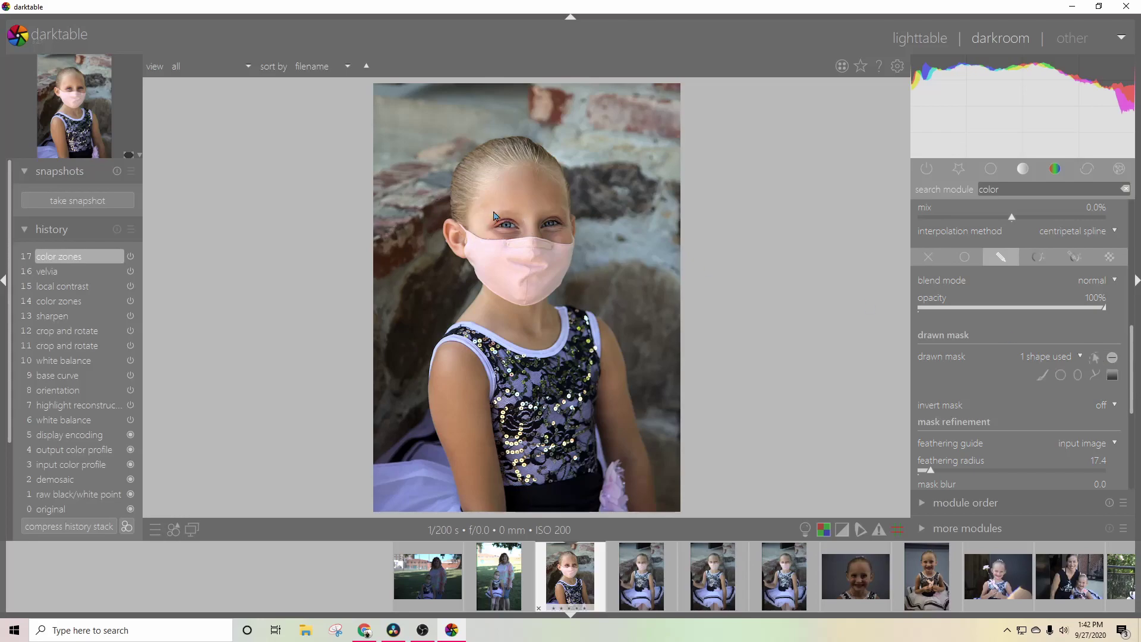
# - Compare neutral and strongly reduced orange saturation on the masked eye, and settle the curve node at a slight dip below the midline
pyautogui.scroll(2, 1005, 358)
pyautogui.scroll(2, 1005, 358)
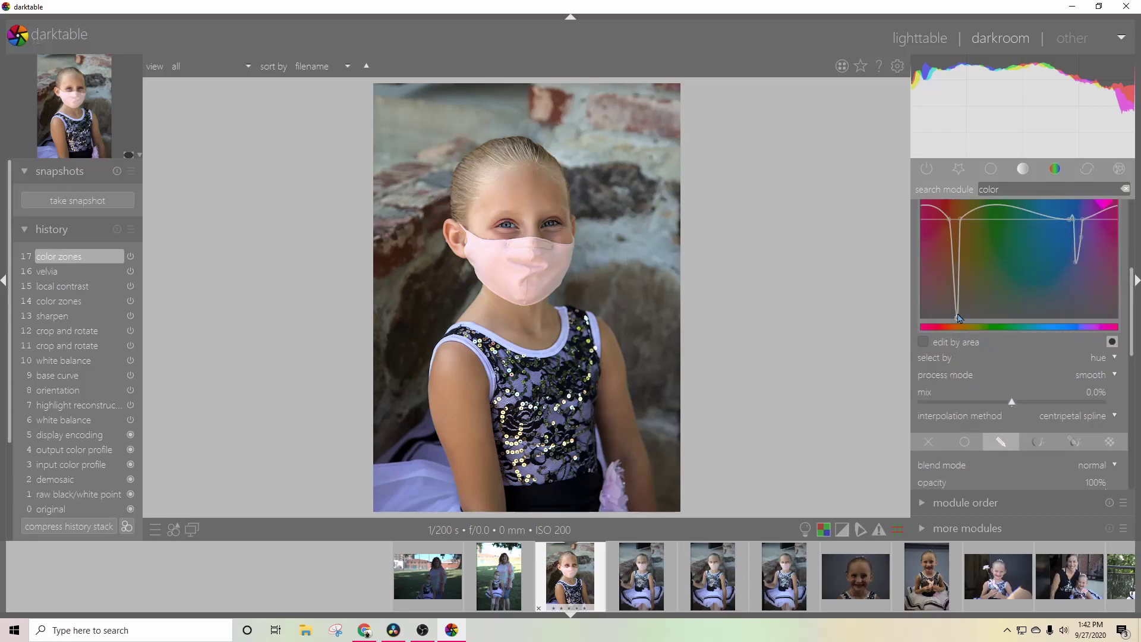
pyautogui.moveTo(960, 320); pyautogui.dragTo(955, 222)
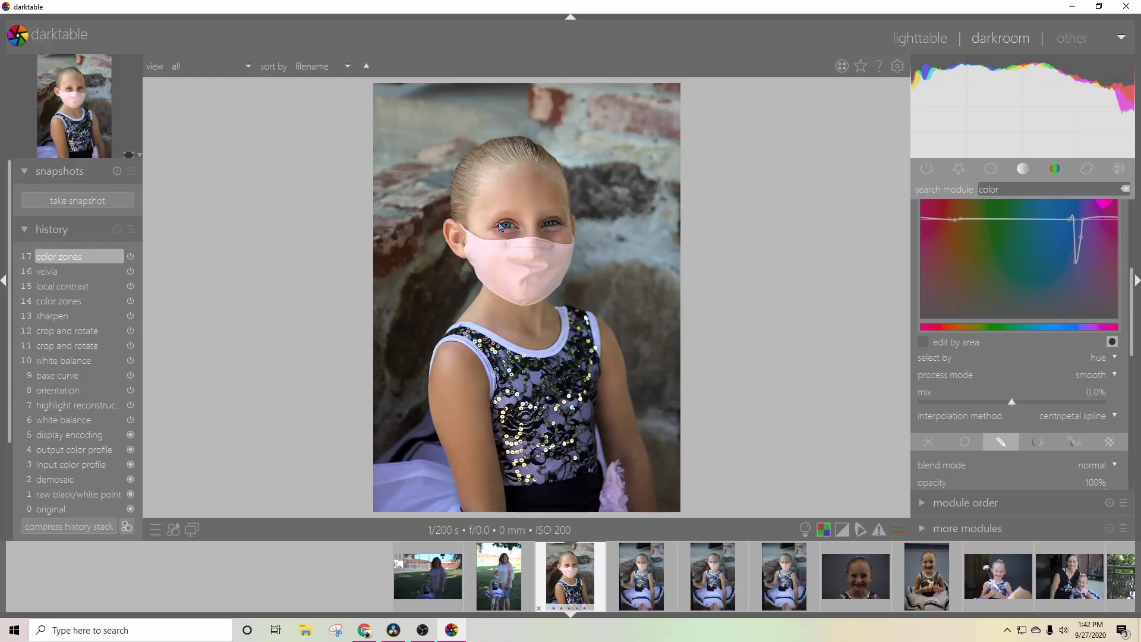
pyautogui.moveTo(954, 223); pyautogui.dragTo(957, 355)
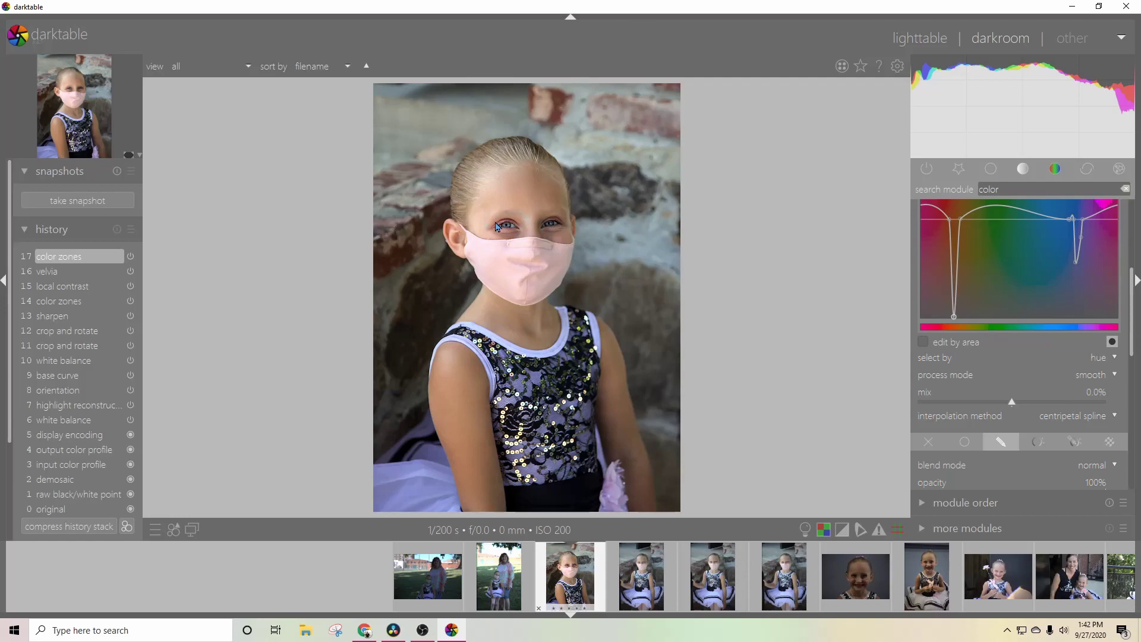
pyautogui.moveTo(954, 316); pyautogui.dragTo(962, 237)
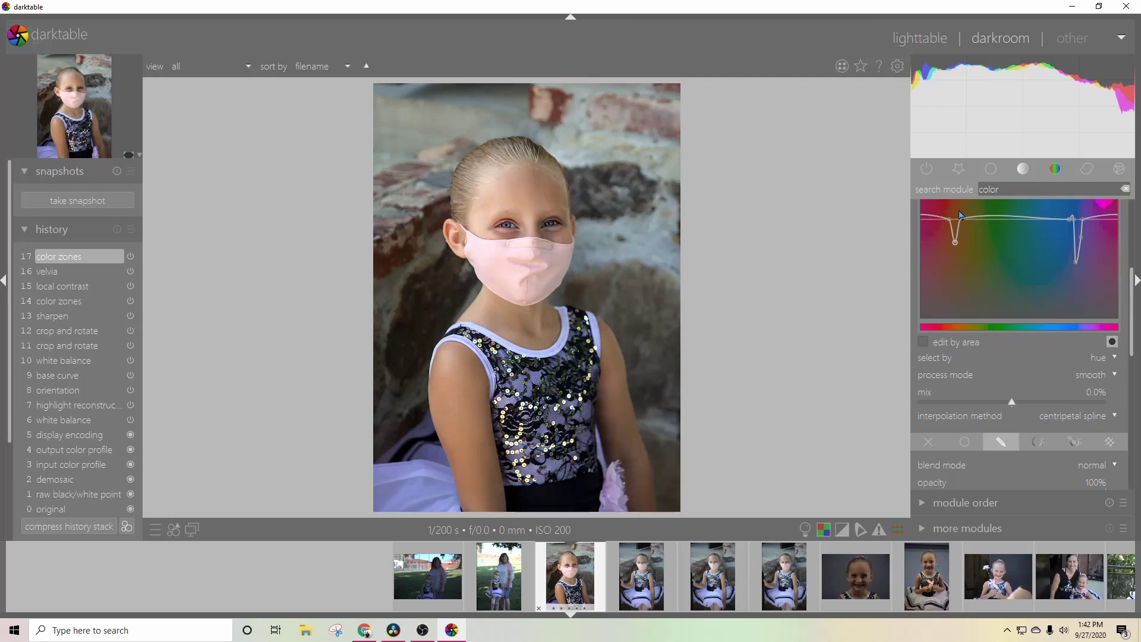
pyautogui.moveTo(955, 242); pyautogui.dragTo(956, 229)
pyautogui.moveTo(949, 220); pyautogui.dragTo(937, 223)
# - Return to the lighttable with the edited portrait selected, collapse the selected image options and expand the history stack
pyautogui.click(569, 587)
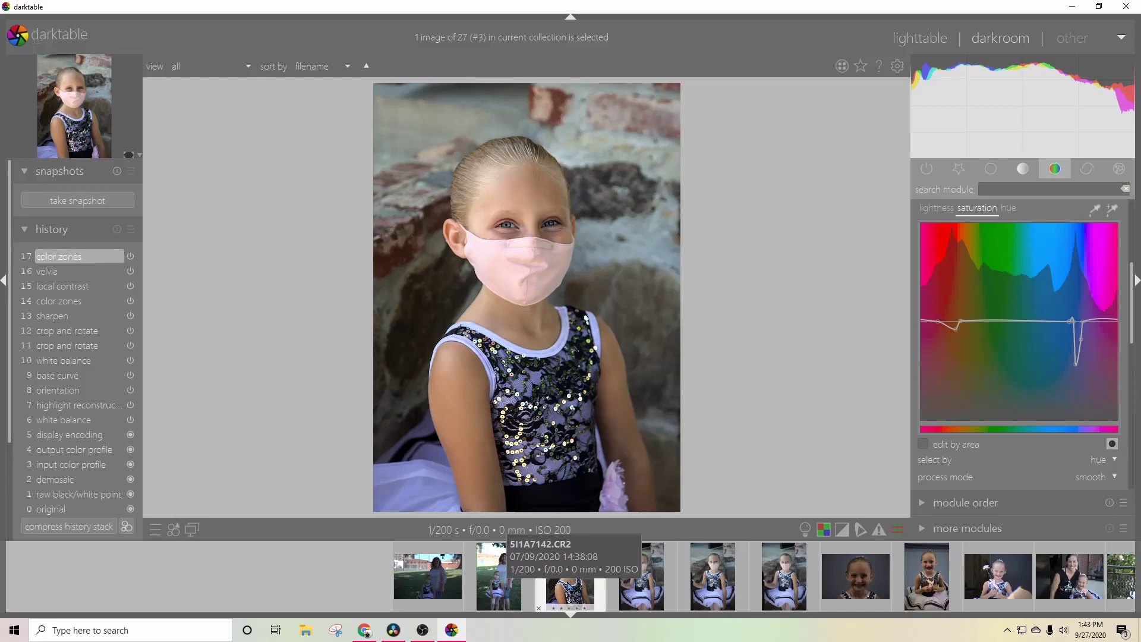
pyautogui.click(920, 40)
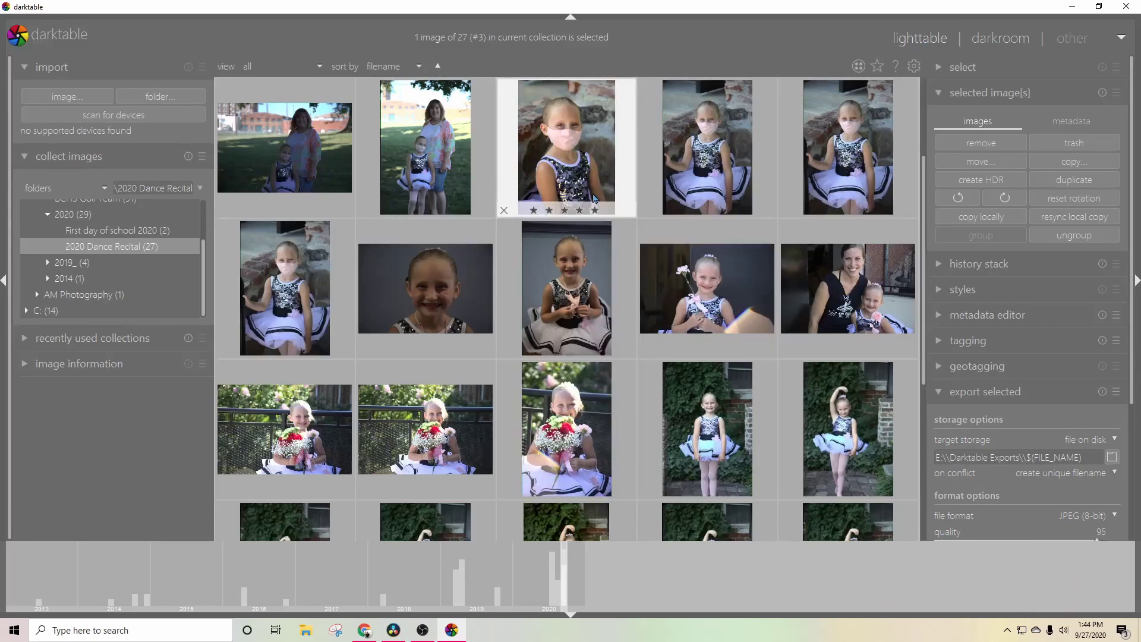
pyautogui.click(975, 93)
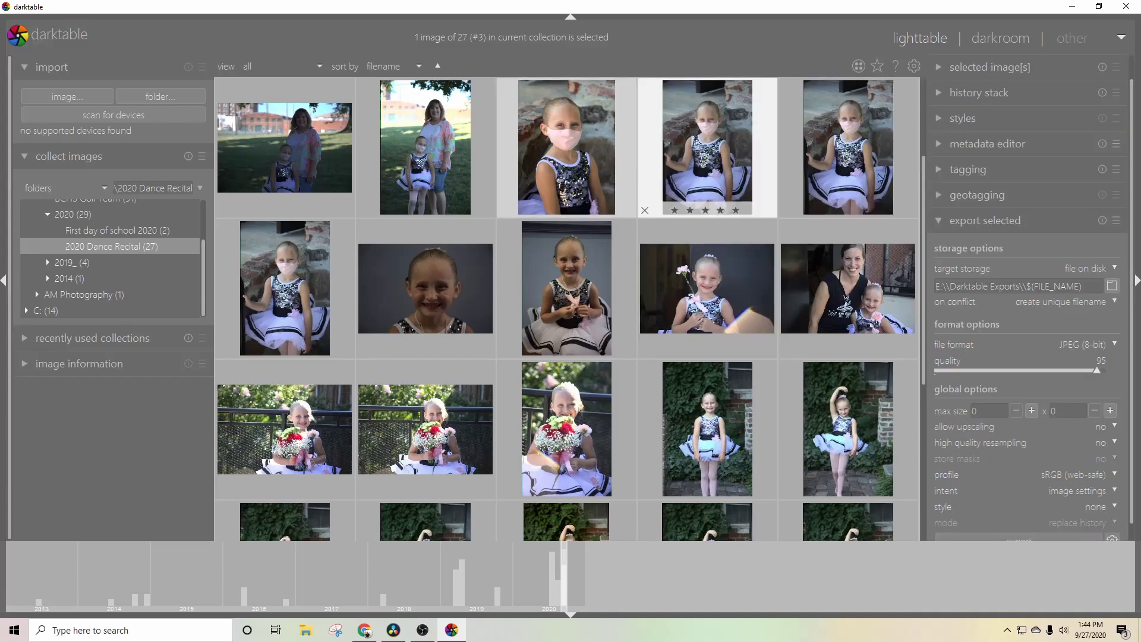
pyautogui.click(940, 92)
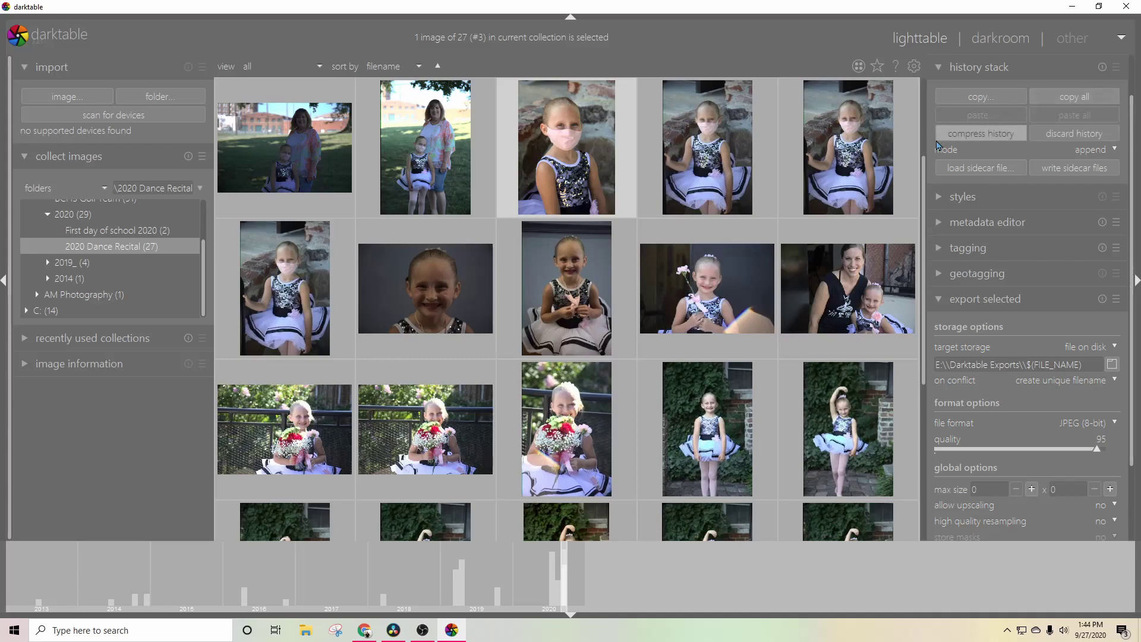
# - Copy the edited portrait's history stack with every part included except crop and rotate
pyautogui.click(1013, 103)
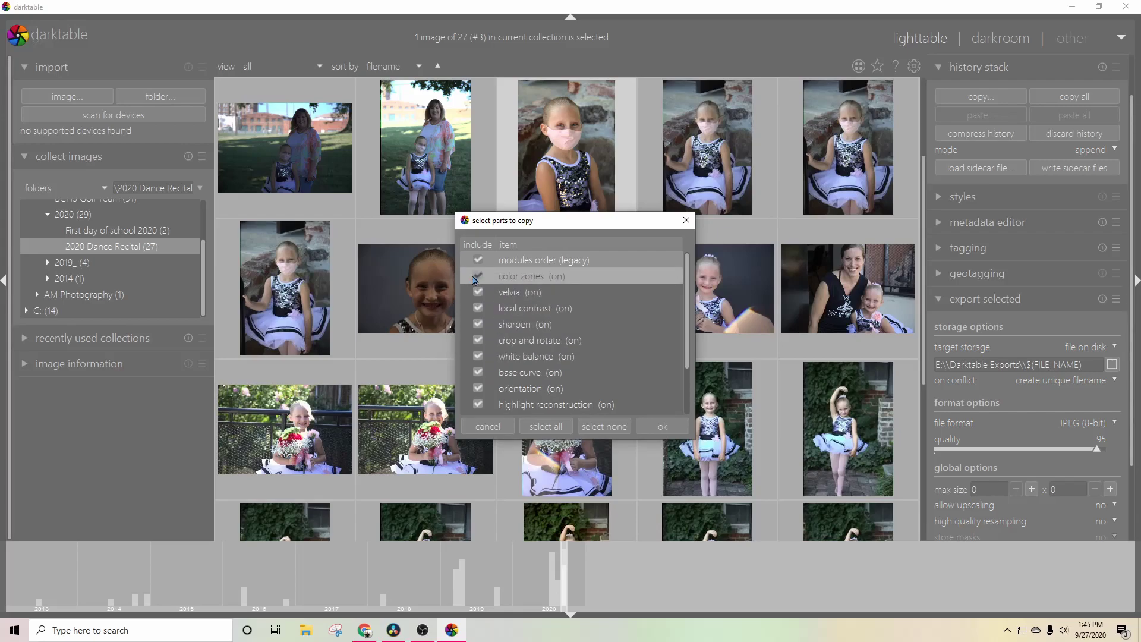
pyautogui.scroll(-2, 533, 309)
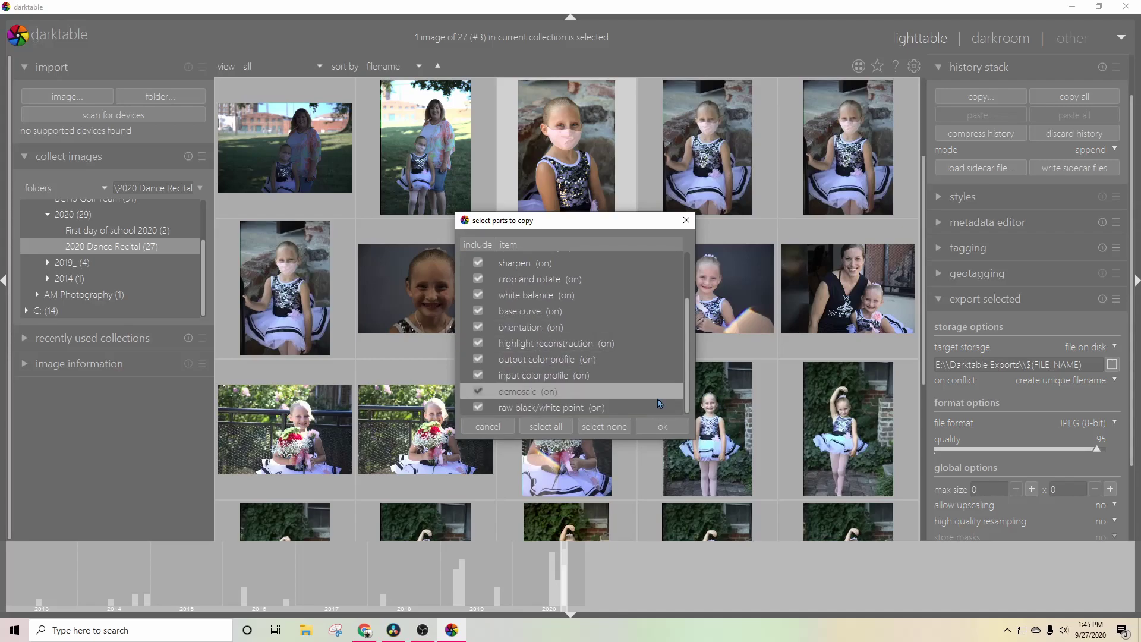
pyautogui.click(478, 280)
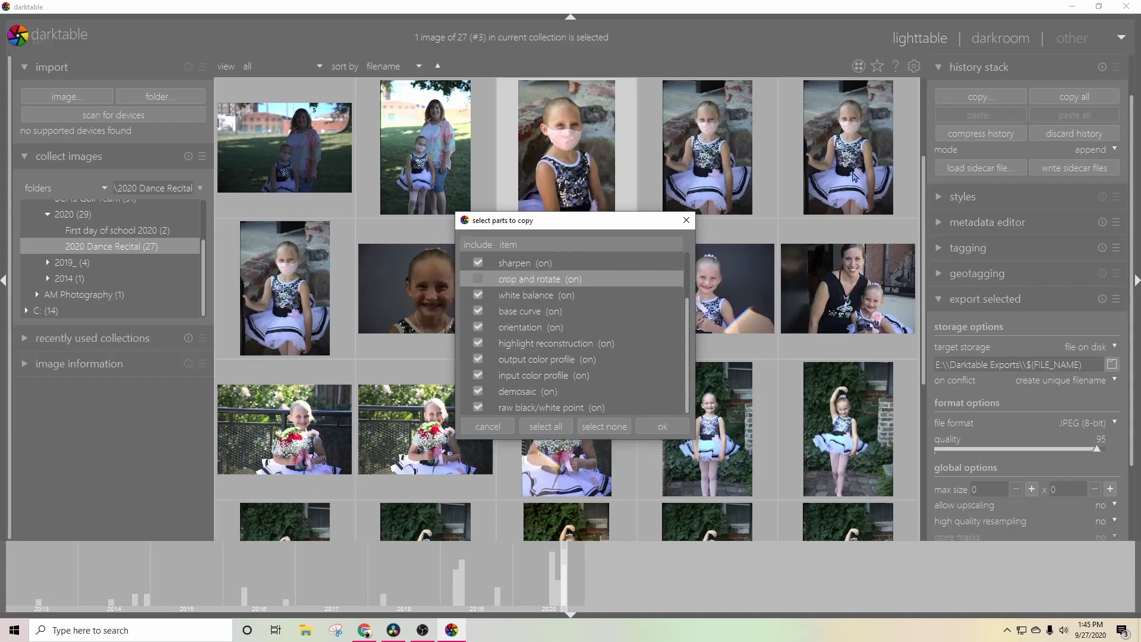
pyautogui.scroll(2, 624, 390)
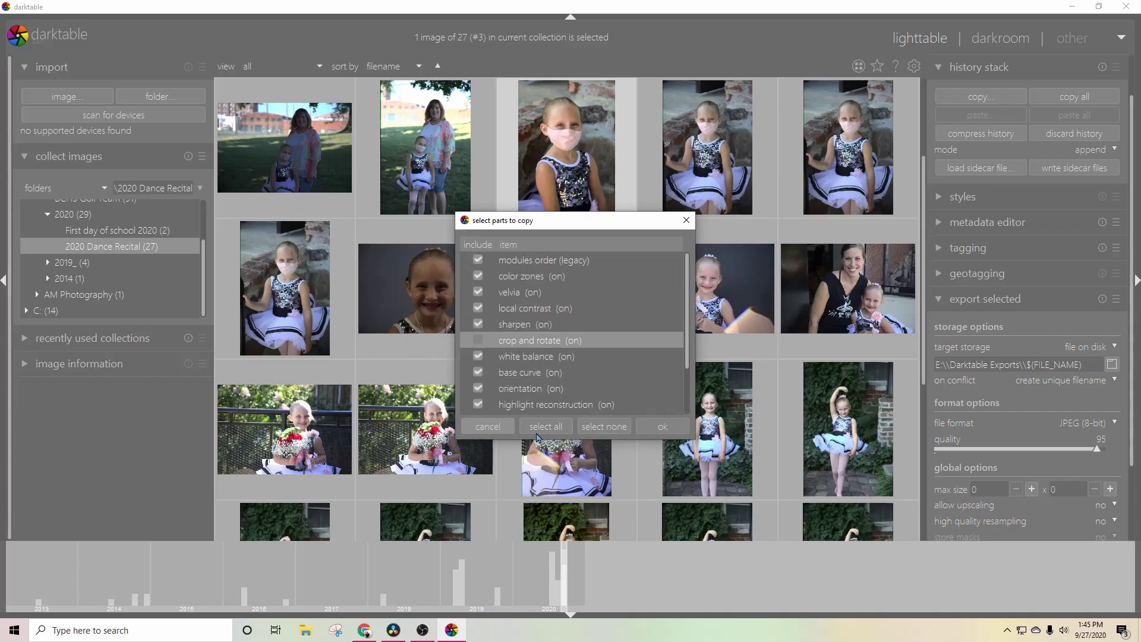
pyautogui.click(664, 427)
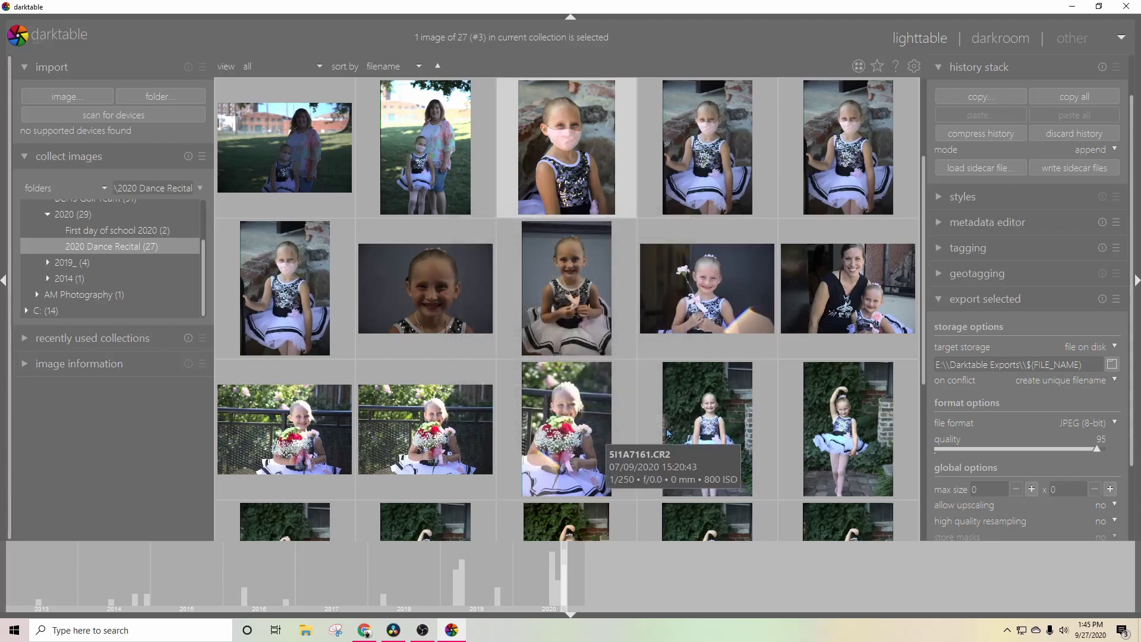
# - Paste the copied edits, without crop and rotate, onto the neighbouring full-length portrait, the fourth image in the collection
pyautogui.click(730, 171)
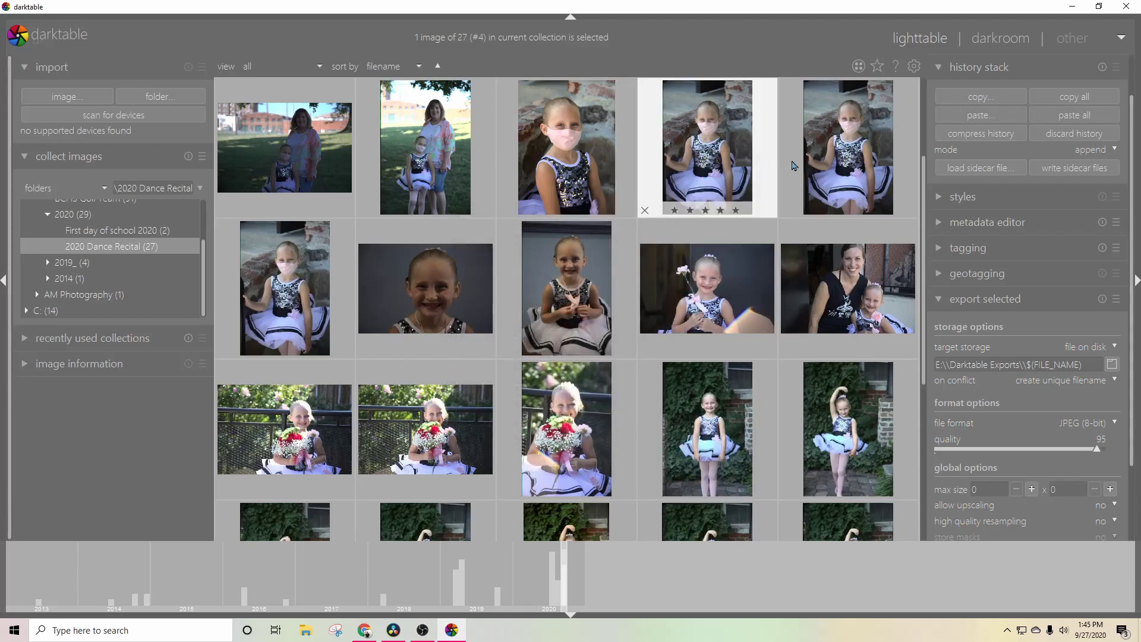
pyautogui.click(998, 122)
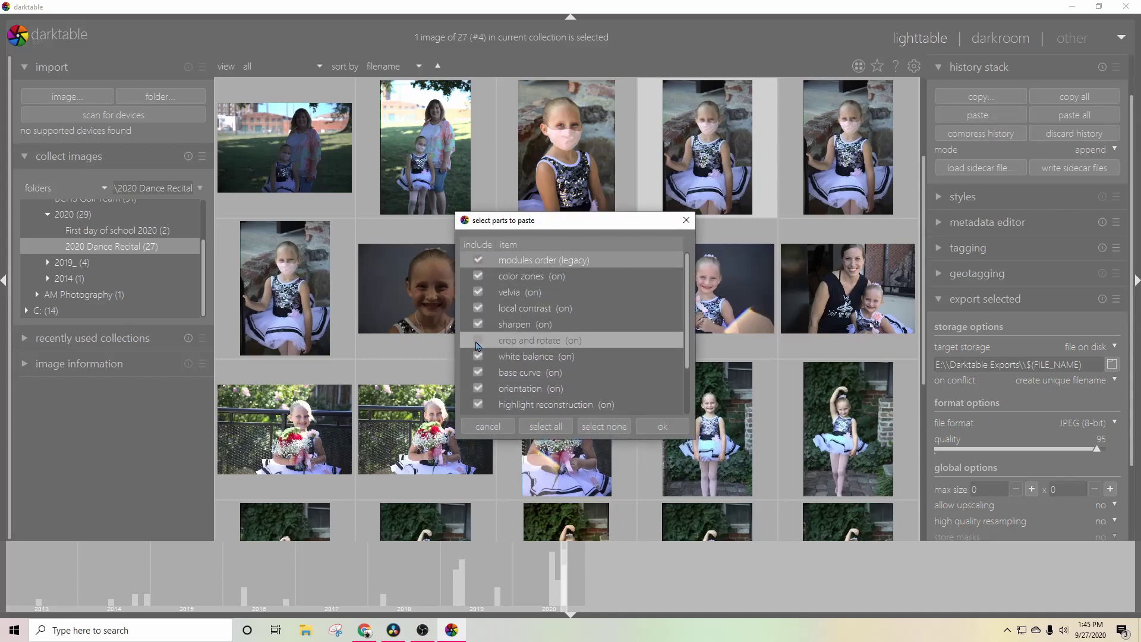
pyautogui.click(675, 427)
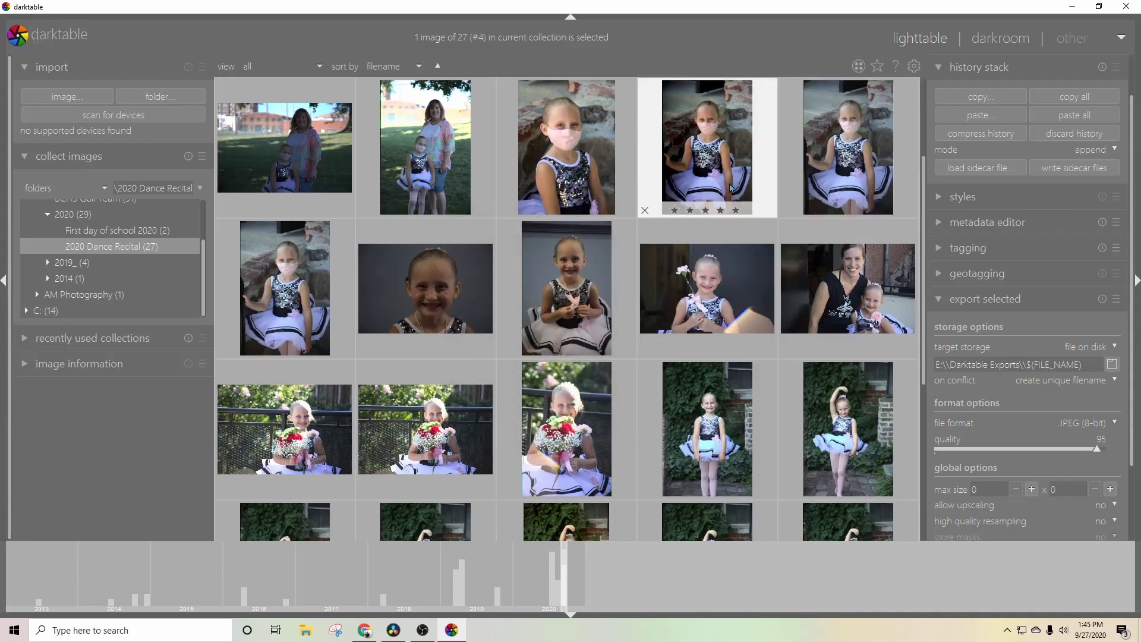
# - Open the fourth image in the darkroom and use crop and rotate to trim the strip above the girl's head
pyautogui.moveTo(728, 160)
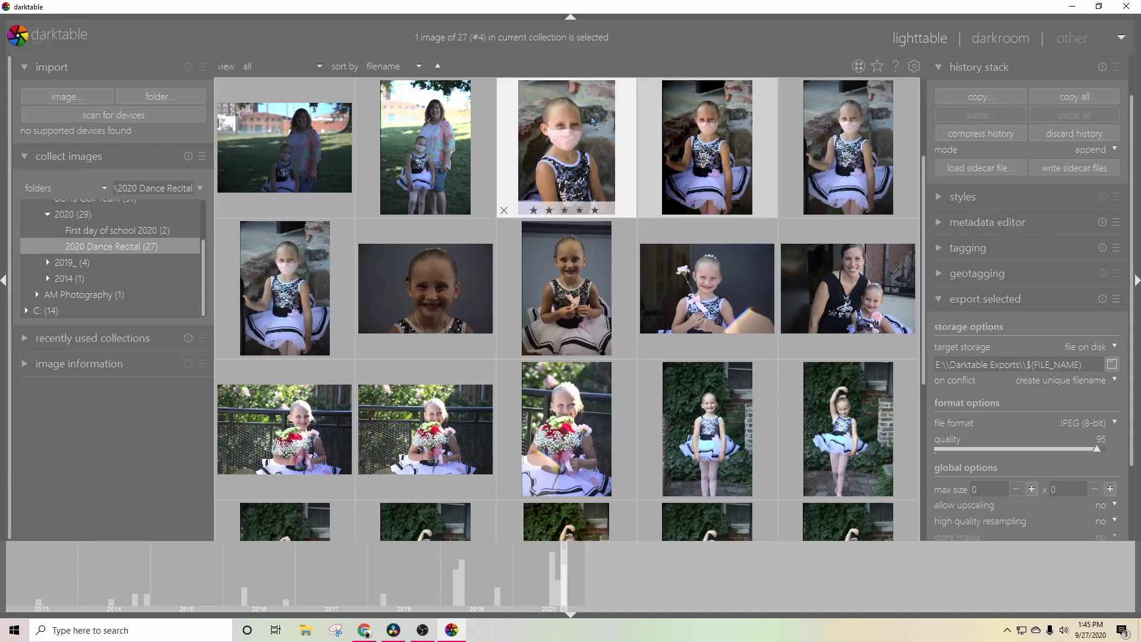
pyautogui.doubleClick(737, 139)
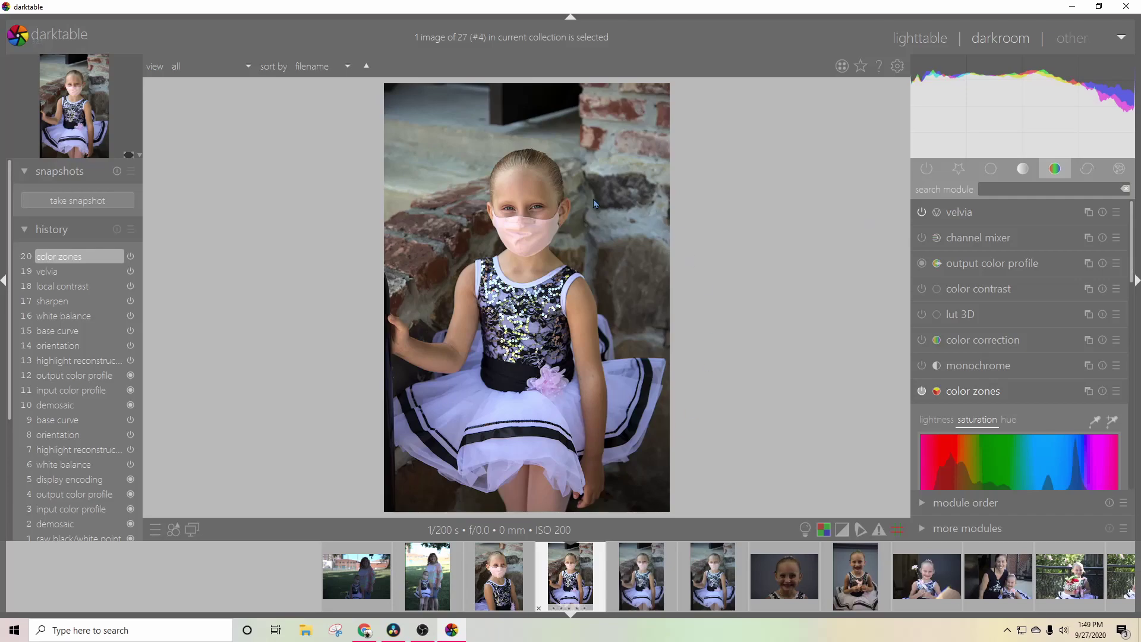
pyautogui.click(958, 167)
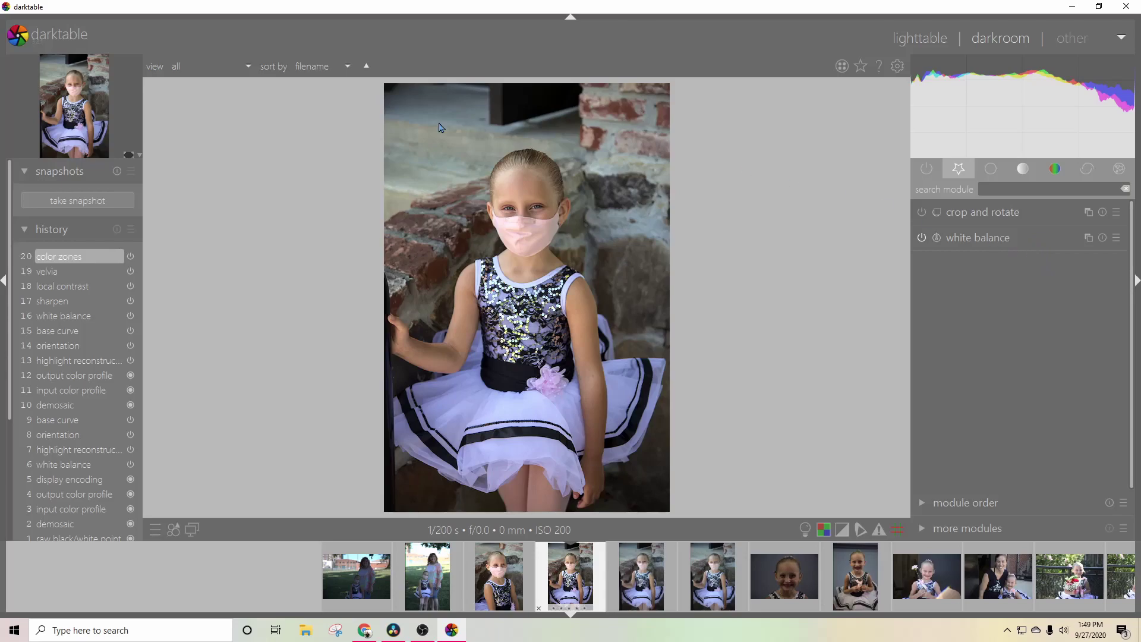
pyautogui.click(999, 215)
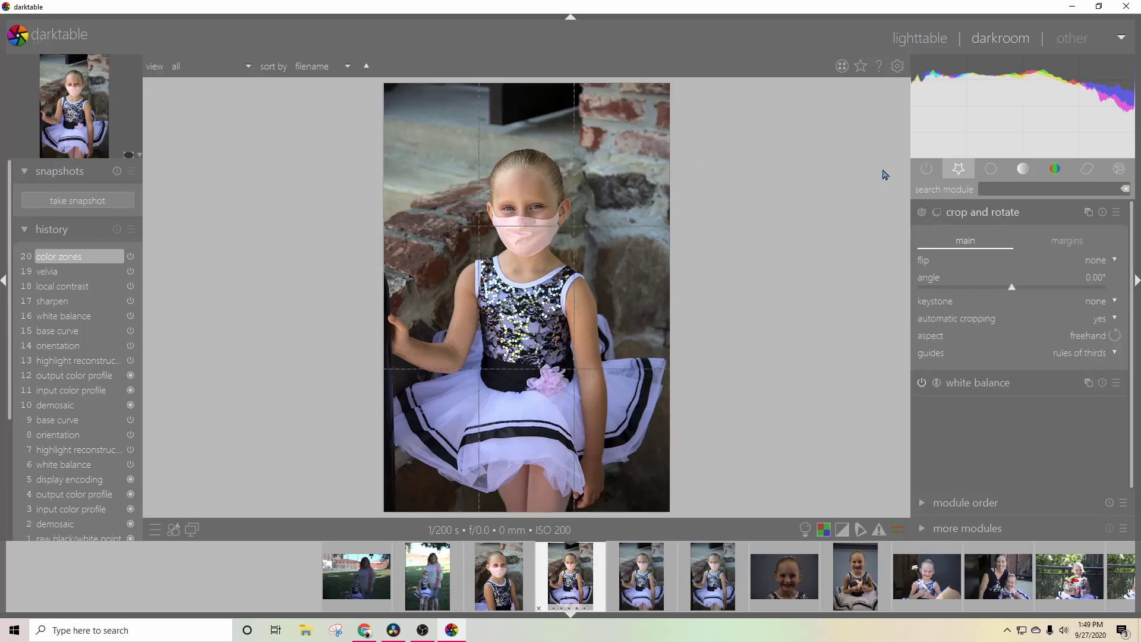
pyautogui.moveTo(667, 88); pyautogui.dragTo(676, 125)
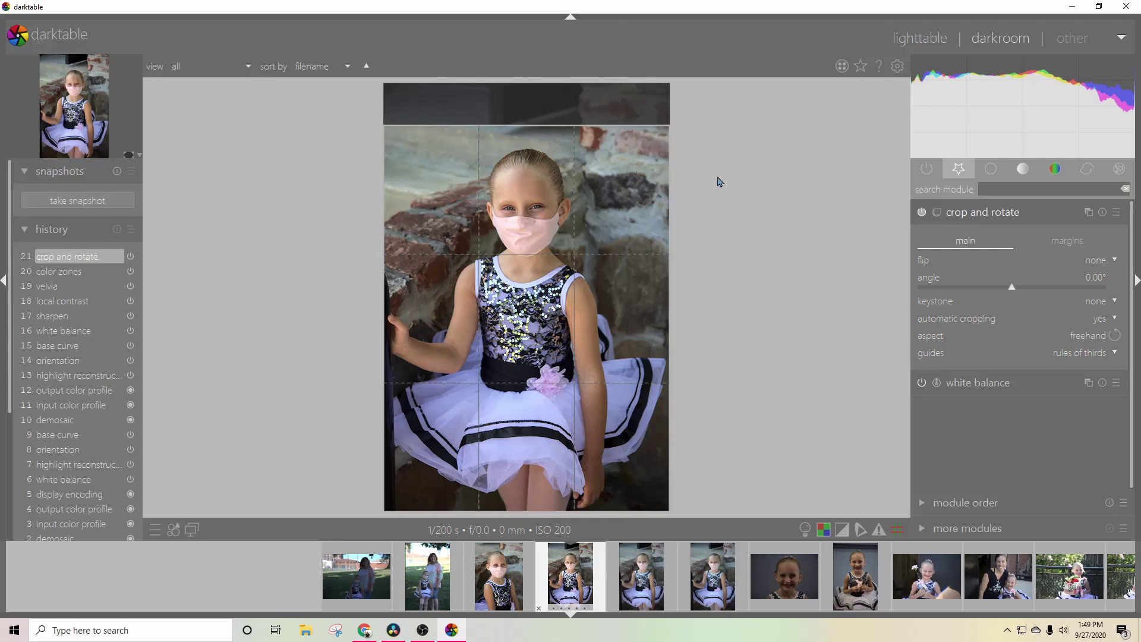
pyautogui.press('Return')
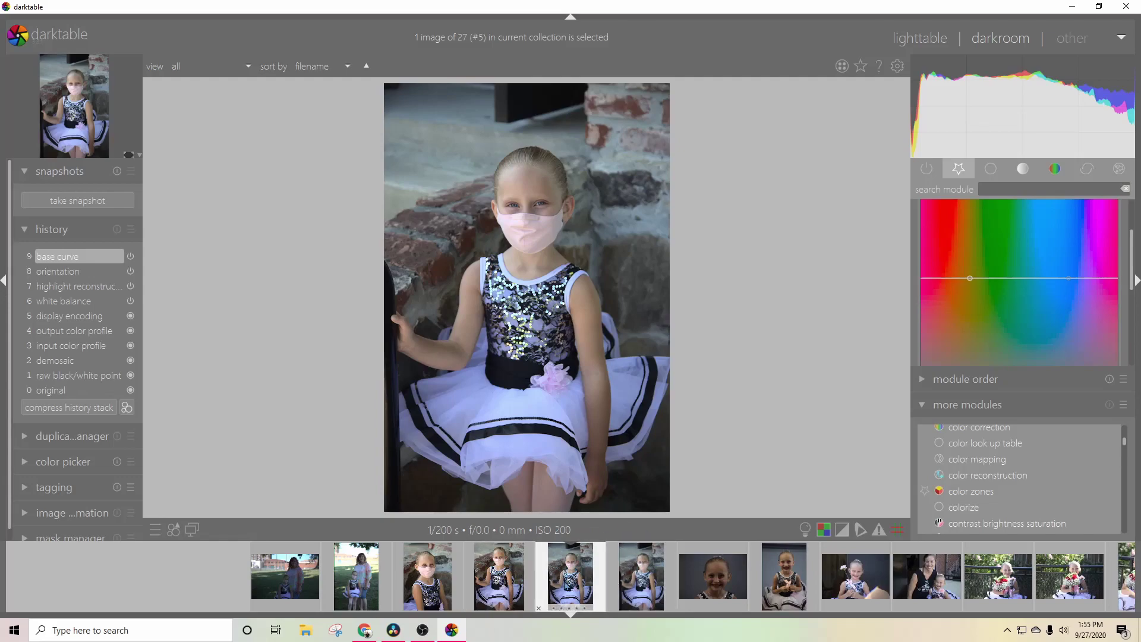
# - Copy all edits from the fourth image and paste them onto the fifth image, using the filmstrip
pyautogui.scroll(1, 571, 577)
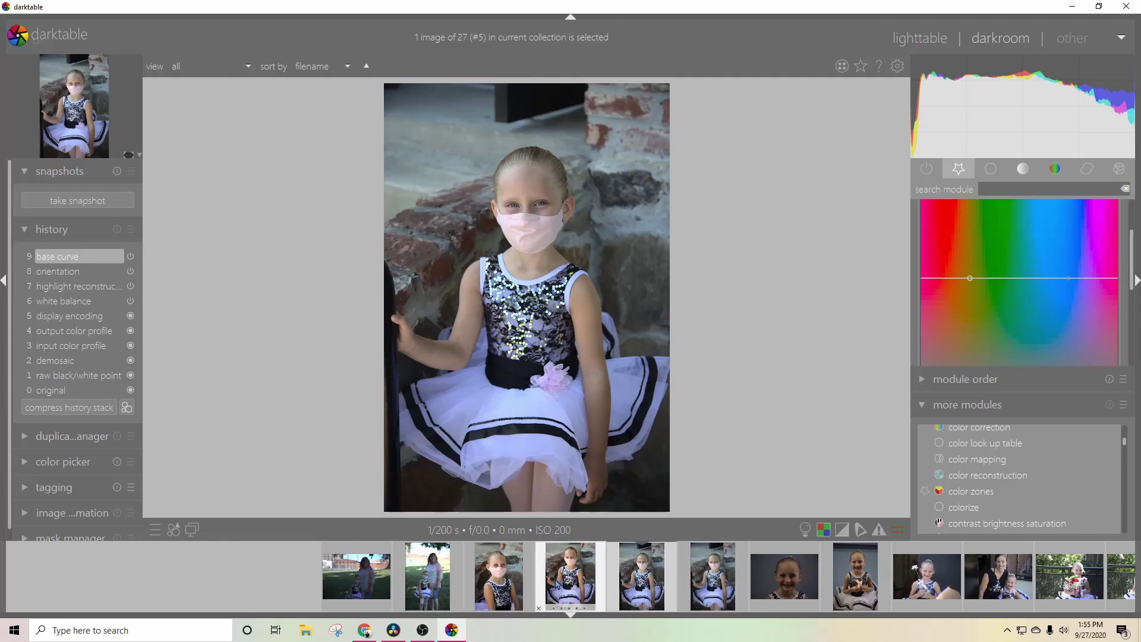
pyautogui.scroll(-1, 570, 576)
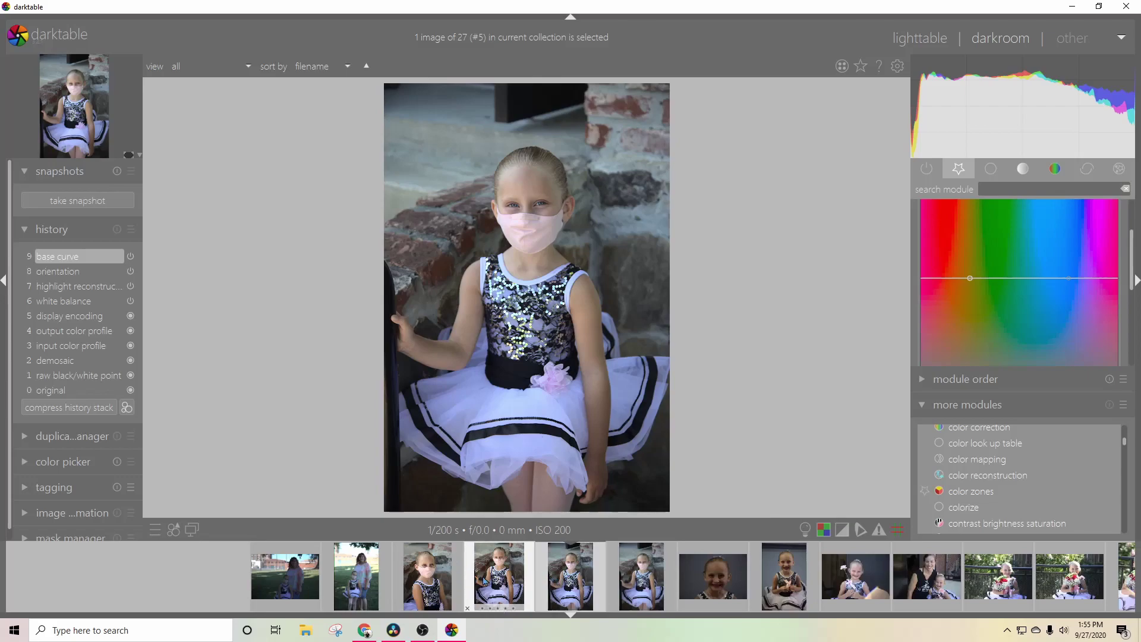
pyautogui.click(499, 576)
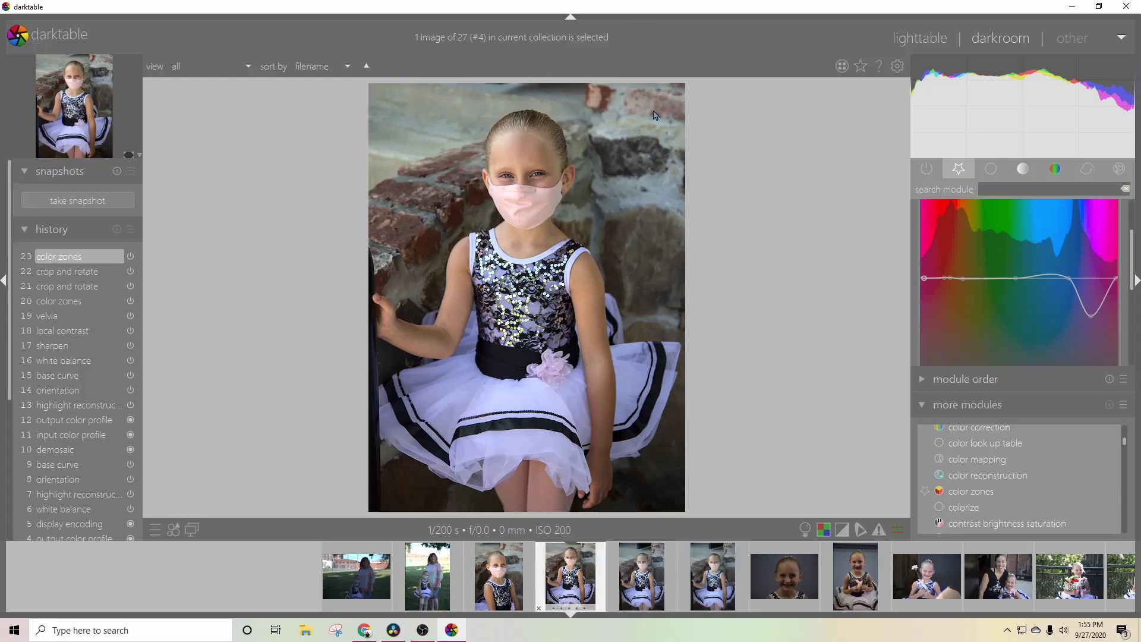
pyautogui.click(654, 583)
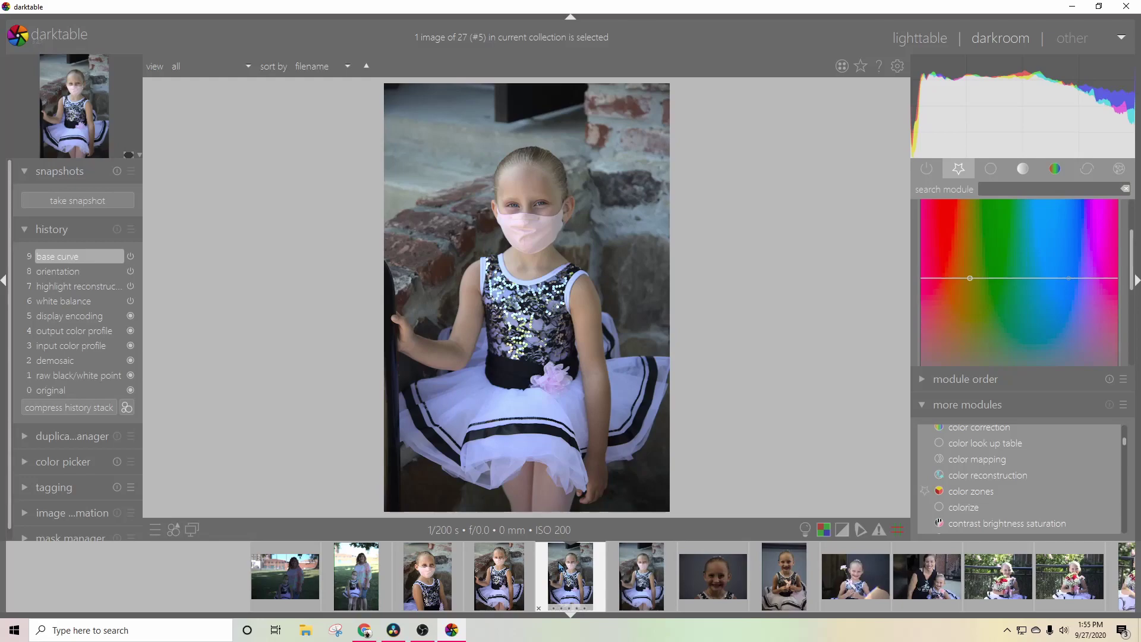
pyautogui.hotkey('ctrl', 'v')
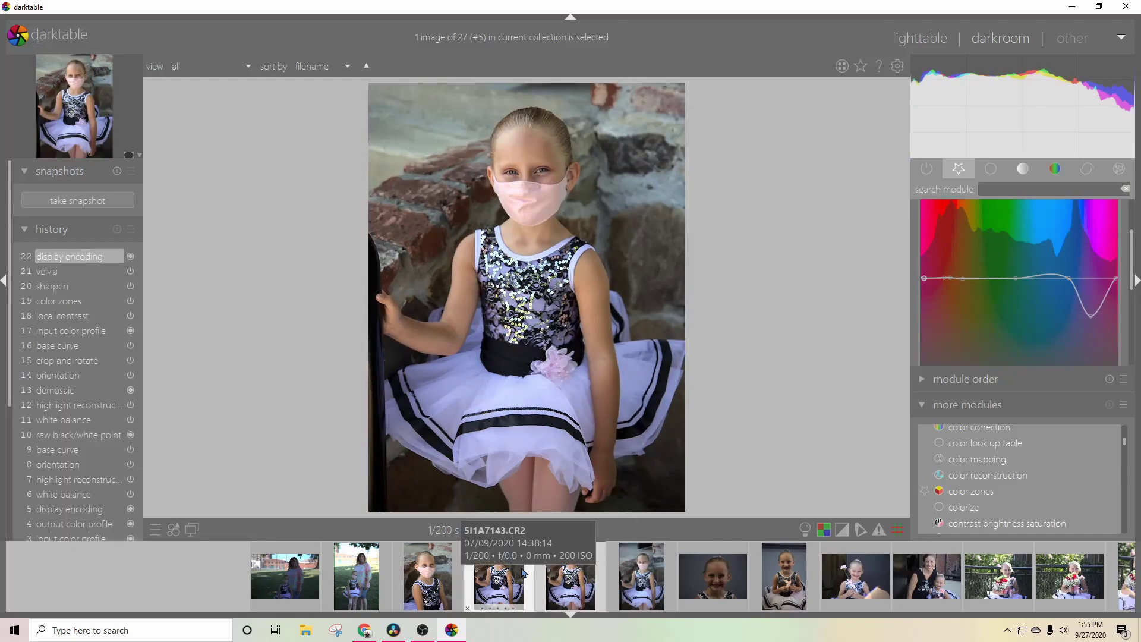
# - Compare the edited fourth and fifth images with the unedited sixth image by switching between them in the filmstrip
pyautogui.scroll(1, 562, 586)
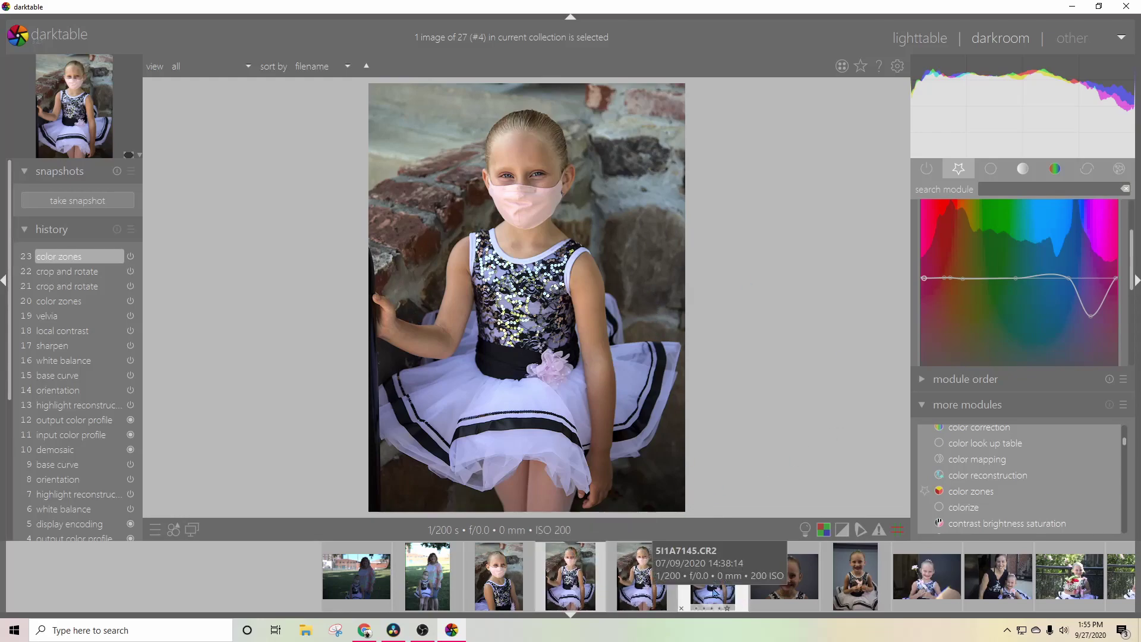
pyautogui.click(791, 591)
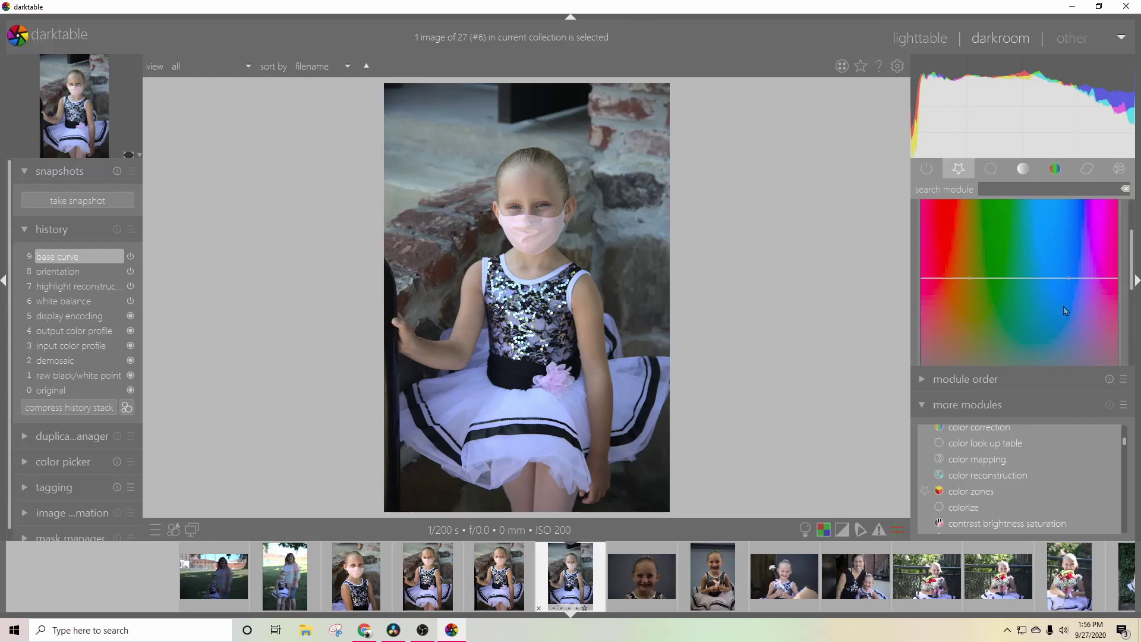
pyautogui.click(515, 593)
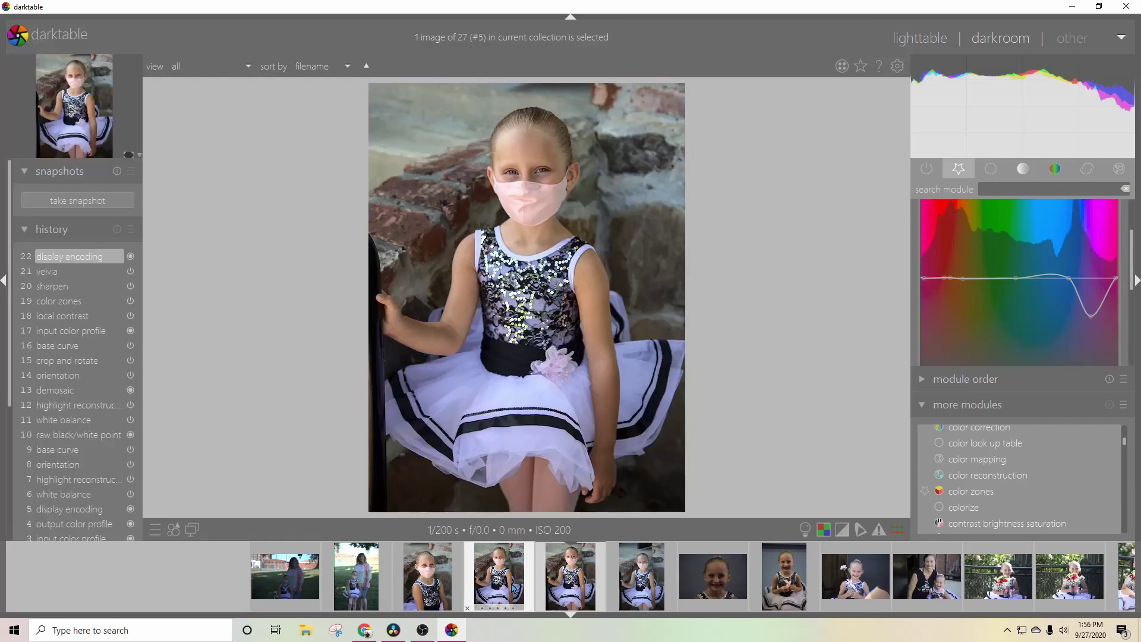
# - Convert the sixth image to black and white in contrast brightness saturation, with saturation -1.00 and contrast about +0.02
pyautogui.click(571, 576)
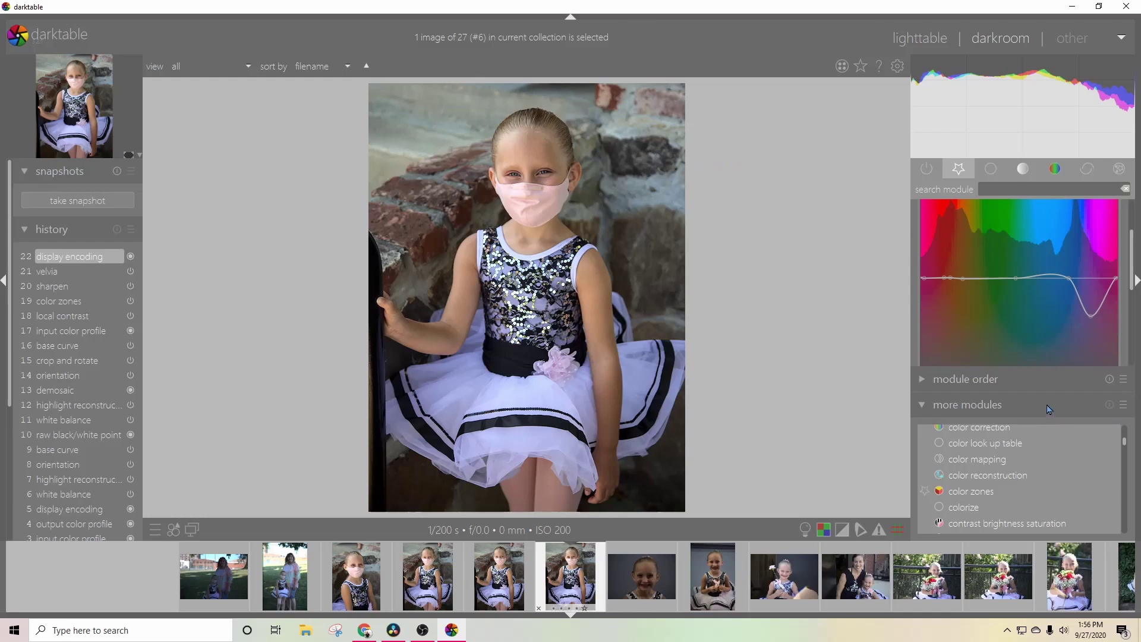
pyautogui.scroll(2, 1076, 254)
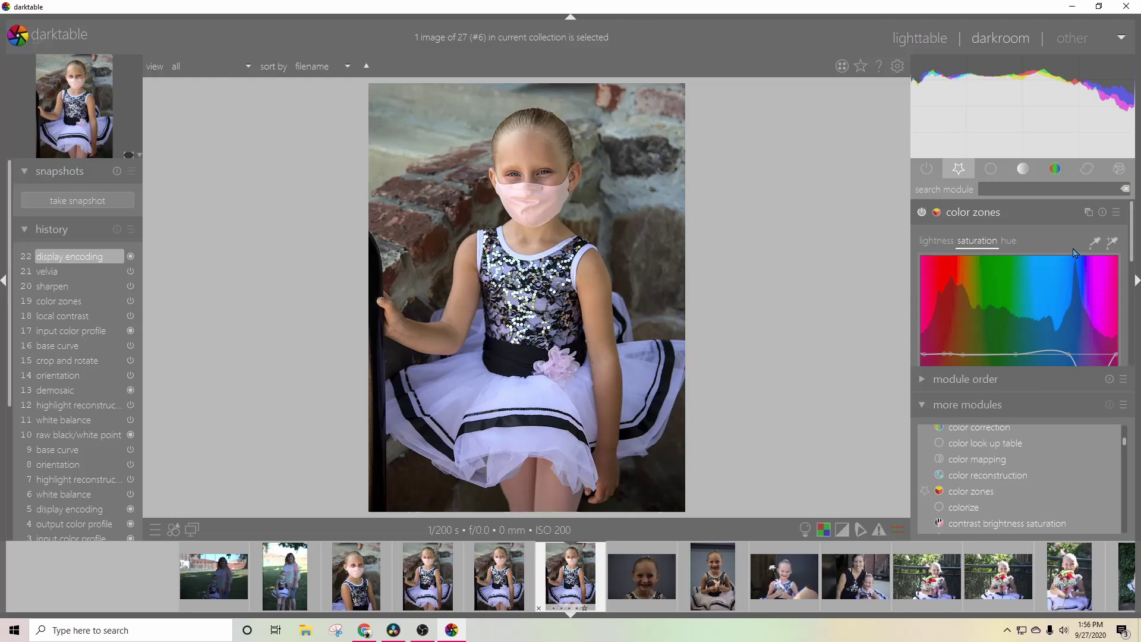
pyautogui.click(985, 213)
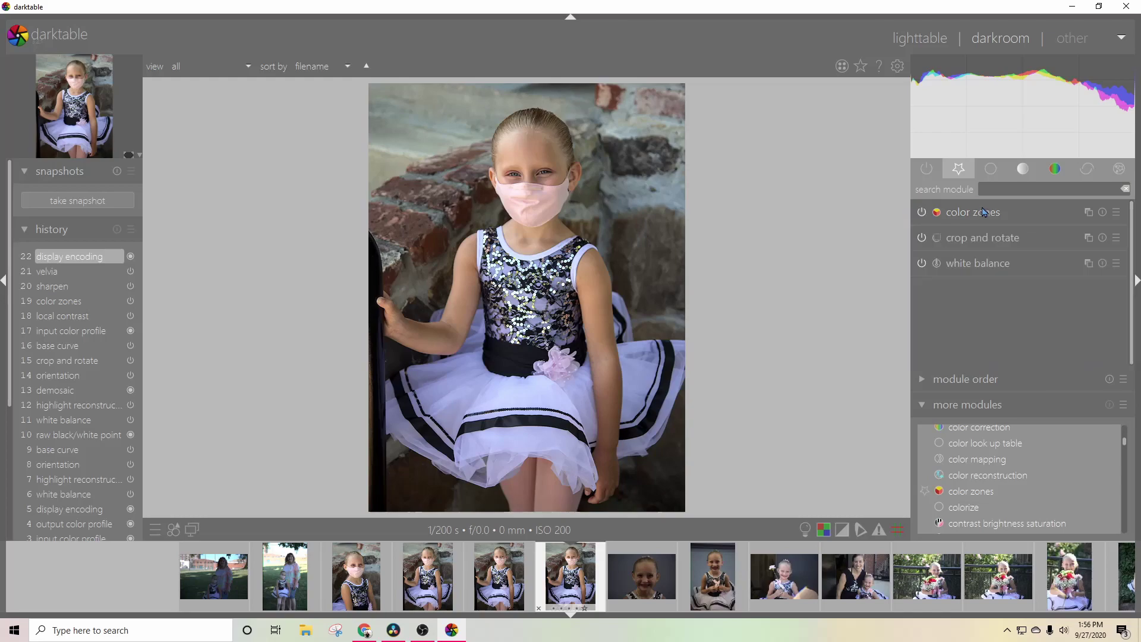
pyautogui.write('saturation')
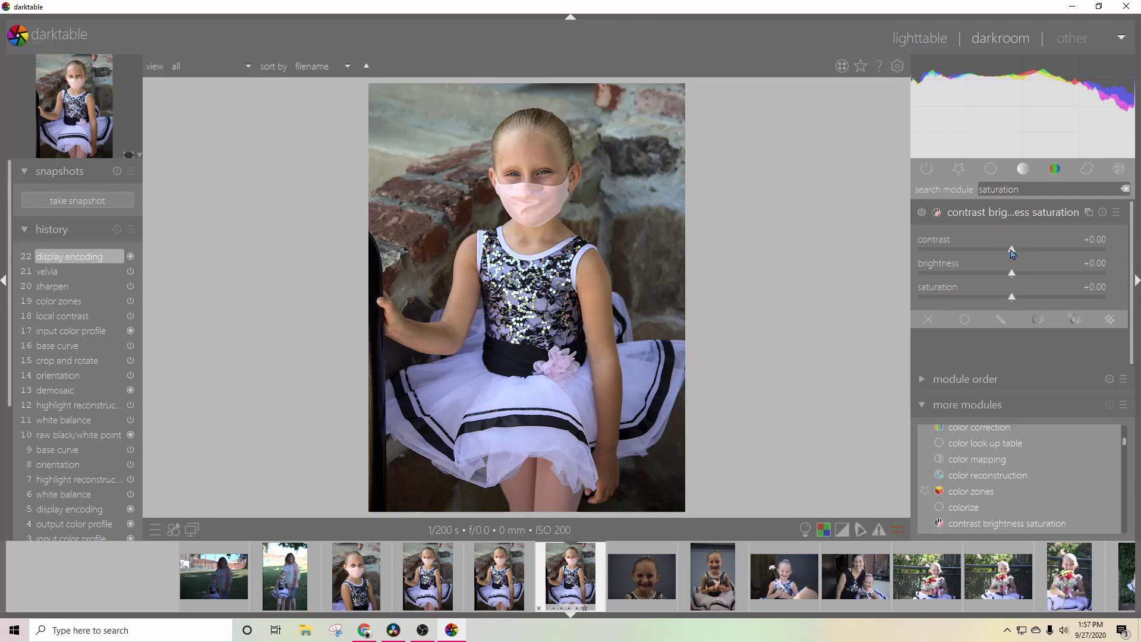
pyautogui.moveTo(1012, 252); pyautogui.dragTo(1036, 253)
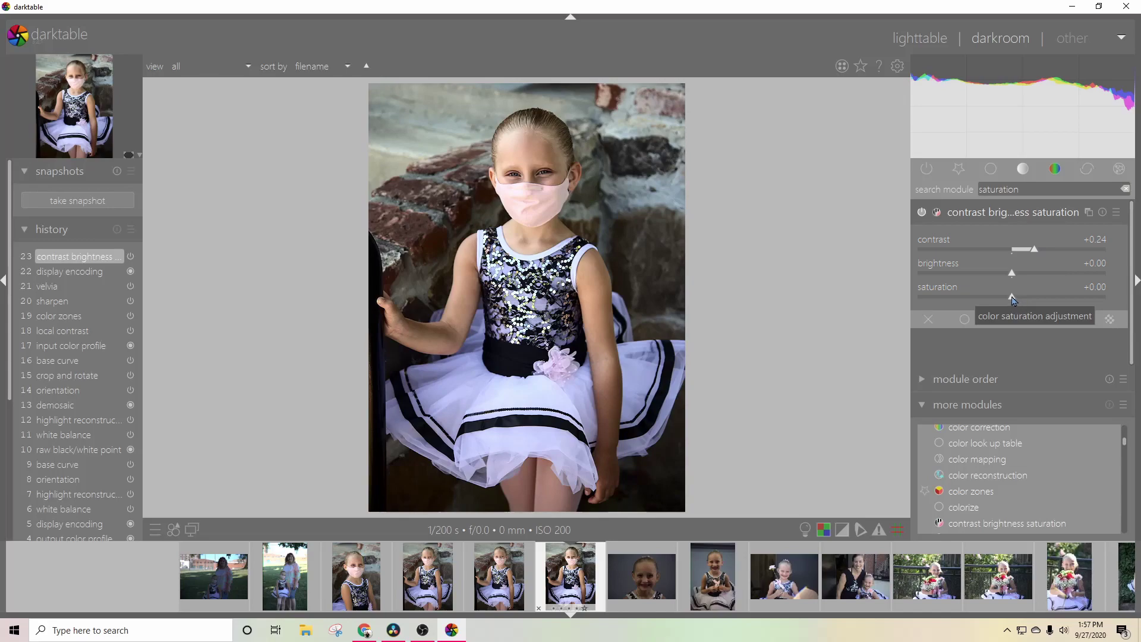
pyautogui.moveTo(1012, 297); pyautogui.dragTo(897, 306)
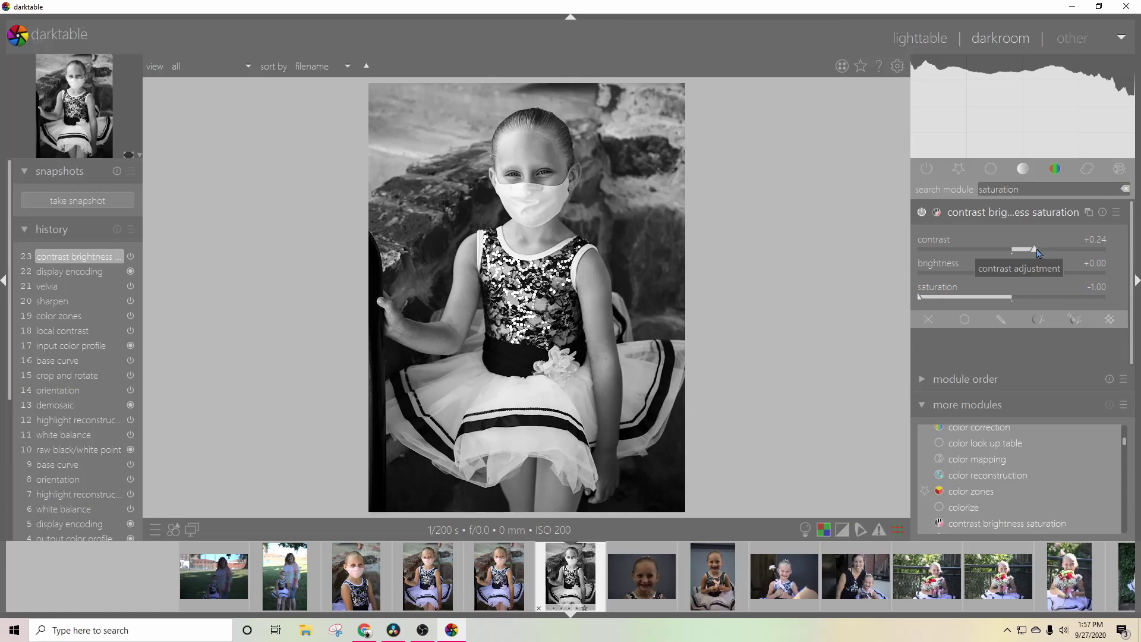
pyautogui.moveTo(1038, 253); pyautogui.dragTo(1014, 258)
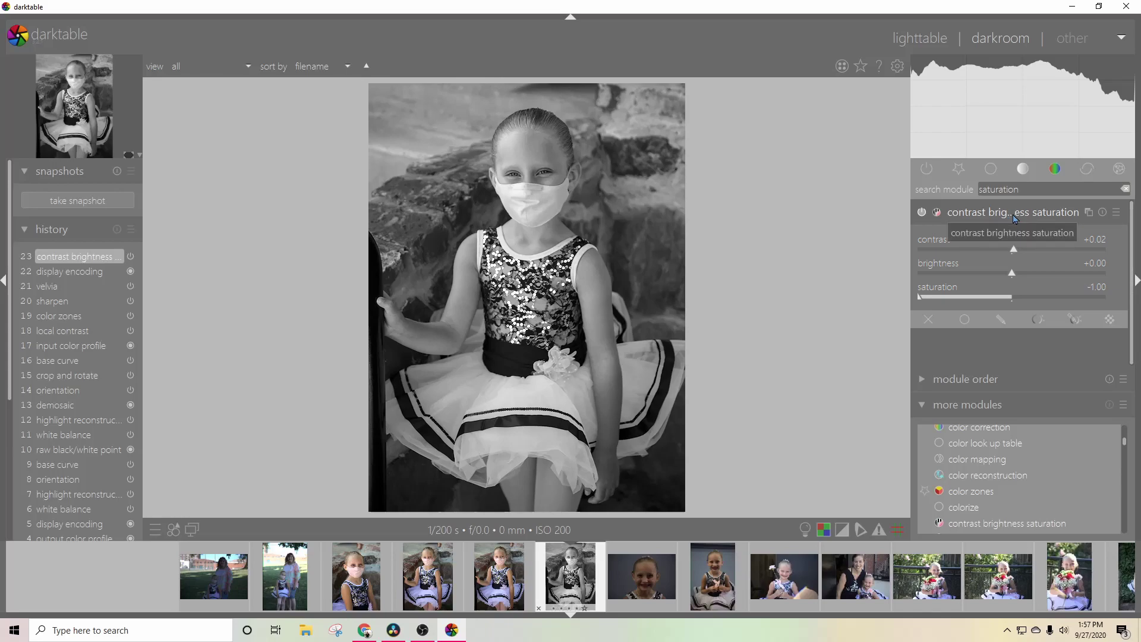
# - Apply the shadows and highlights module to the black-and-white image, setting highlights to about -6 and lowering the shadows amount
pyautogui.doubleClick(1007, 190)
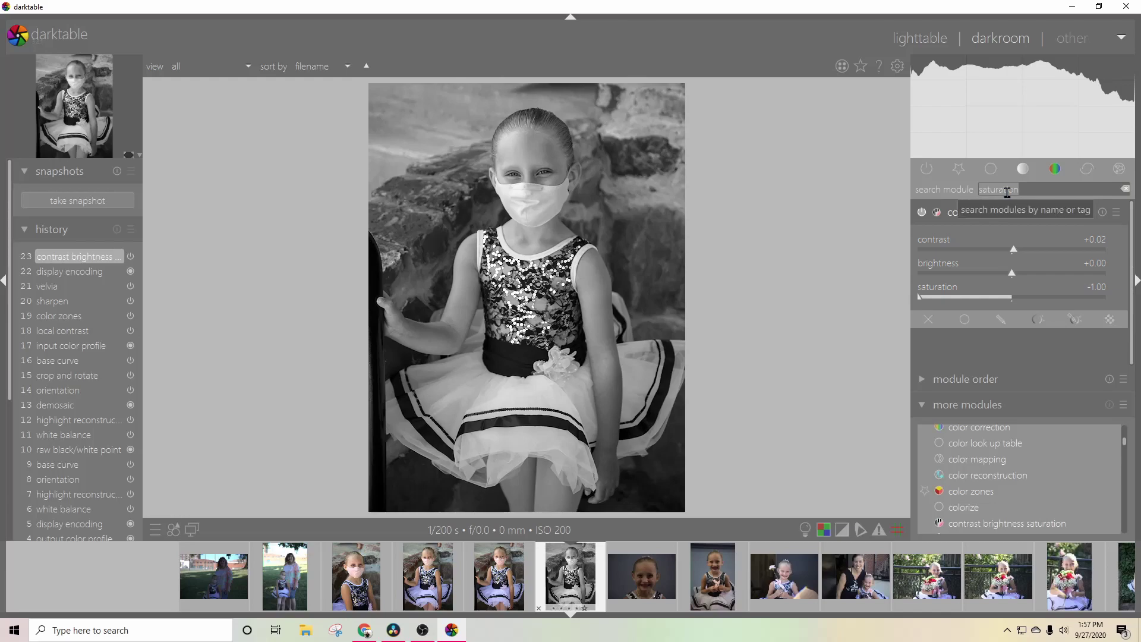
pyautogui.write('shadow')
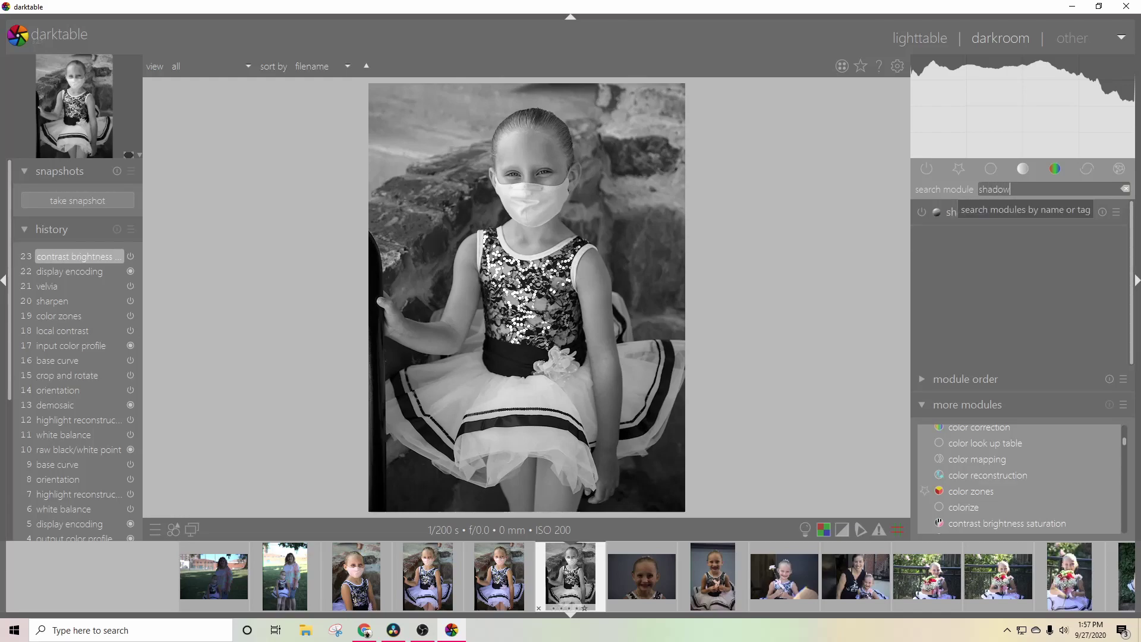
pyautogui.click(1000, 215)
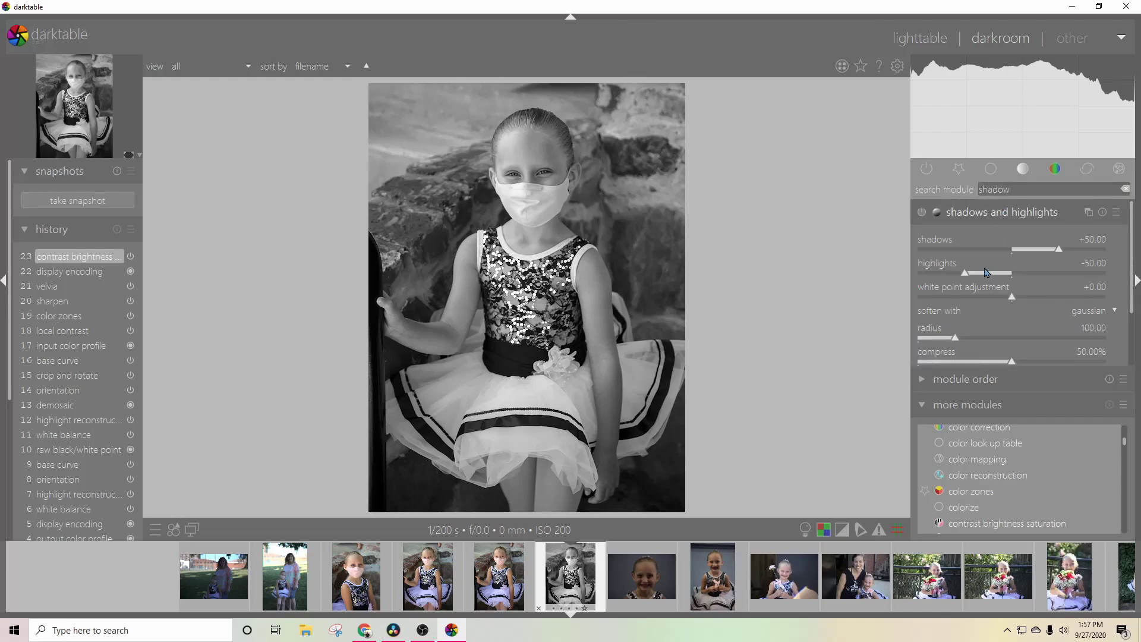
pyautogui.click(922, 212)
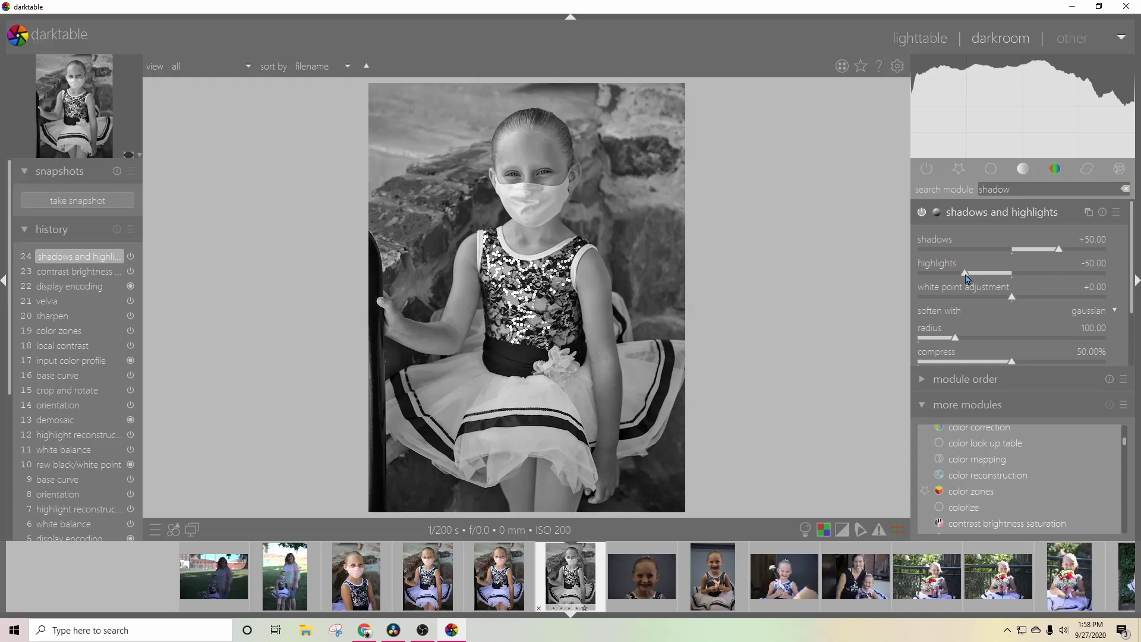
pyautogui.moveTo(965, 273); pyautogui.dragTo(1007, 278)
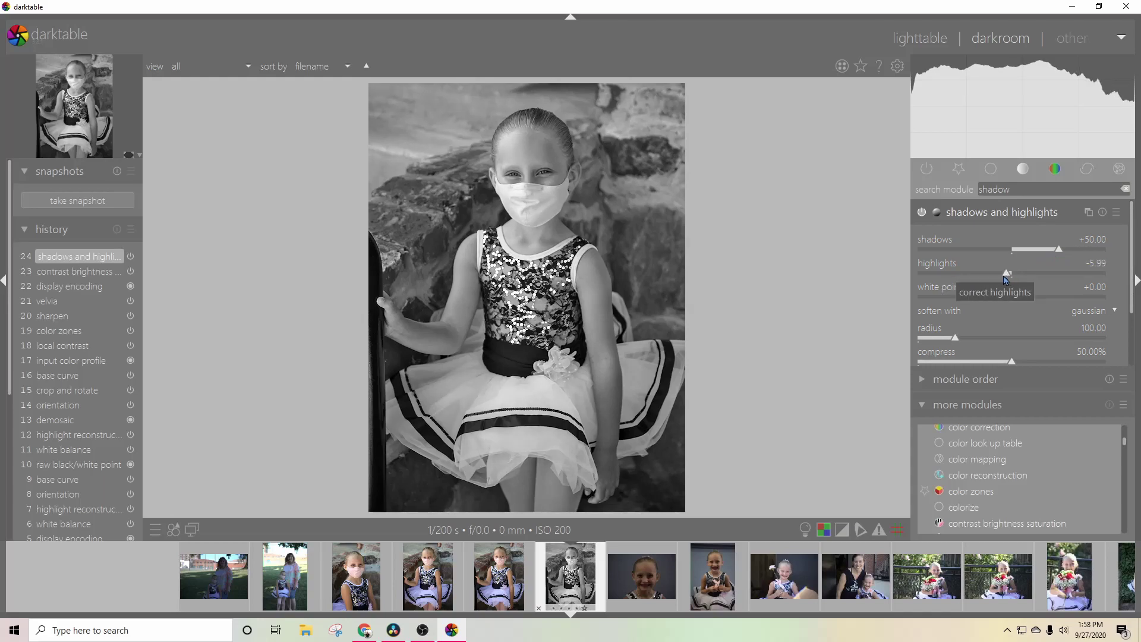
pyautogui.moveTo(1059, 250); pyautogui.dragTo(1037, 261)
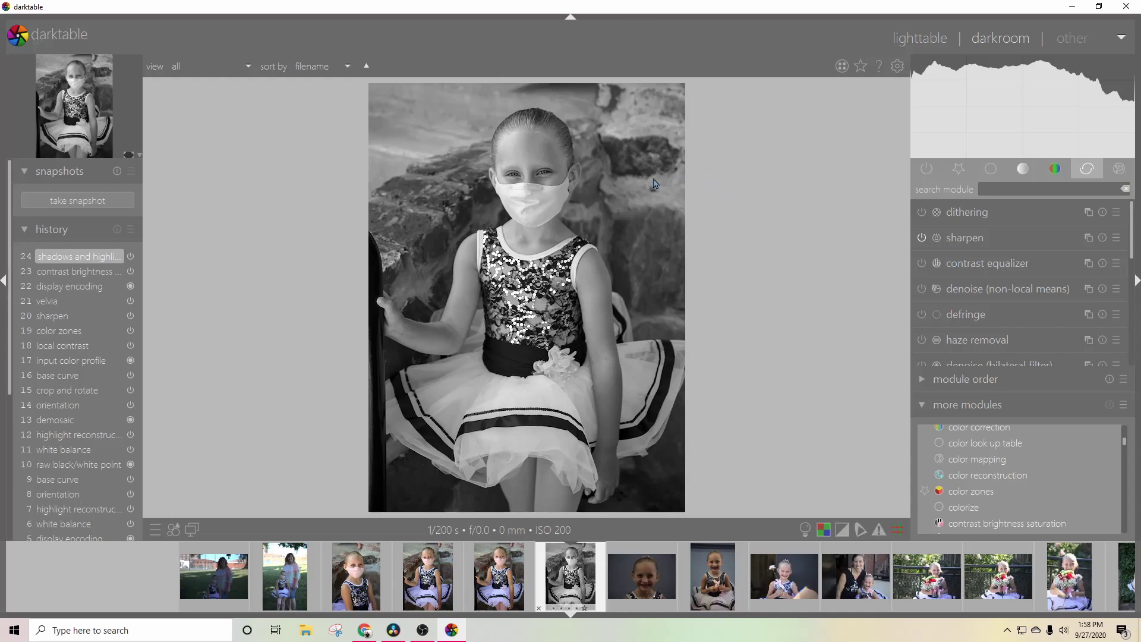
# - Take a snapshot of the black-and-white edit, return the history to the original state, and compare the two versions
pyautogui.click(101, 206)
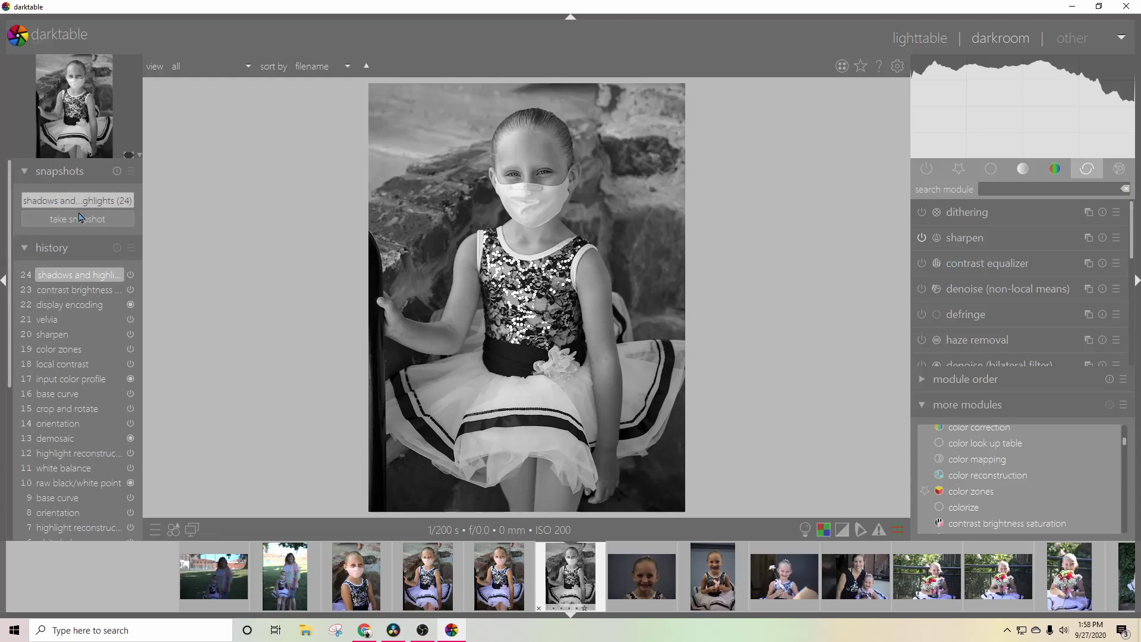
pyautogui.scroll(-8, 58, 381)
pyautogui.click(58, 382)
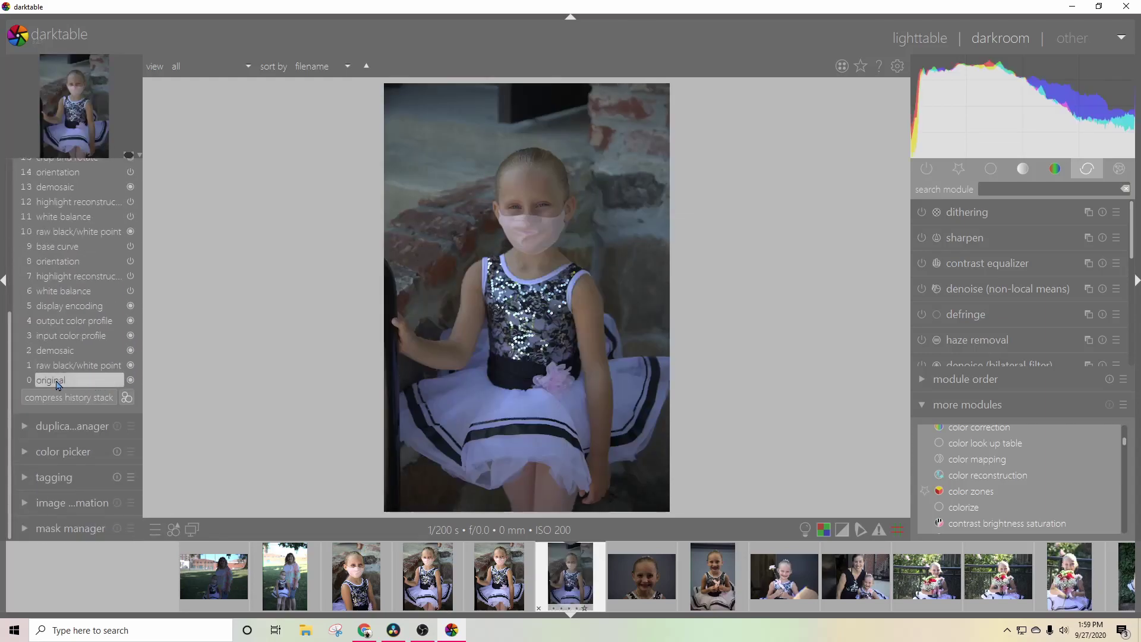
pyautogui.scroll(5, 83, 321)
pyautogui.scroll(2, 90, 305)
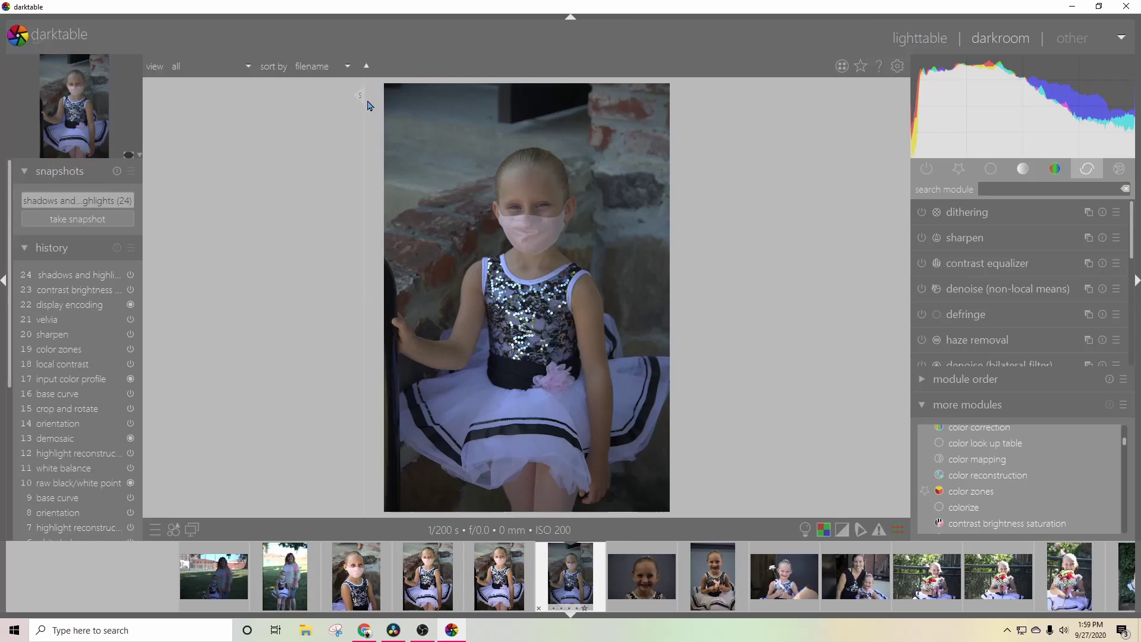
pyautogui.moveTo(366, 119); pyautogui.dragTo(722, 201)
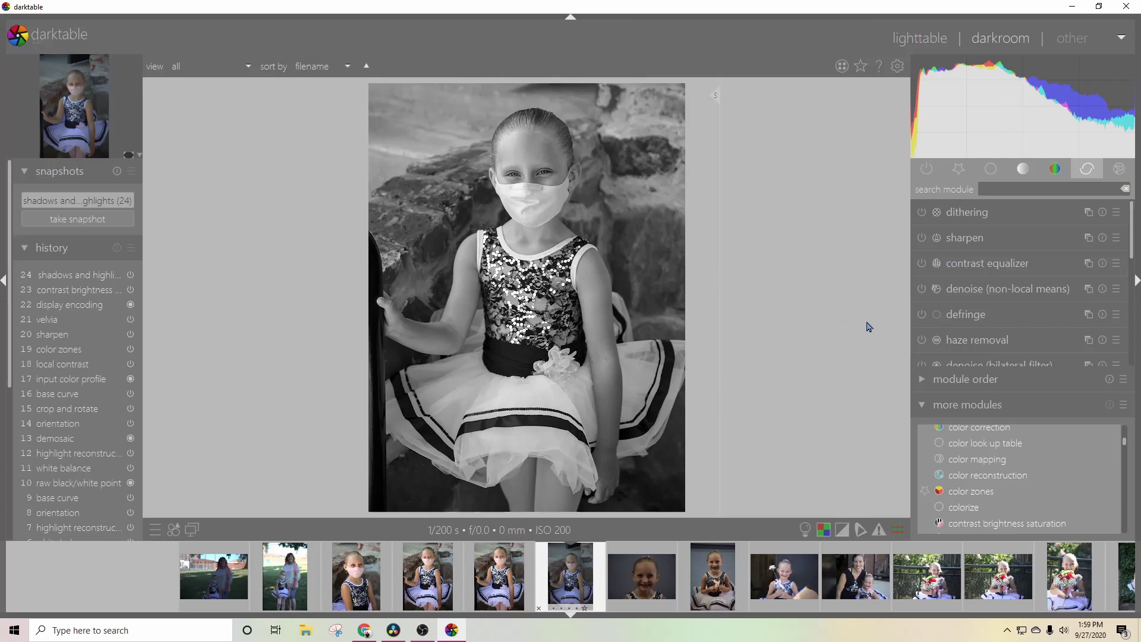
# - Try to add vignetting while the history is at the original state and the snapshot comparison is shown
pyautogui.click(1026, 189)
pyautogui.write('vion')
pyautogui.press('BackSpace')
pyautogui.press('BackSpace')
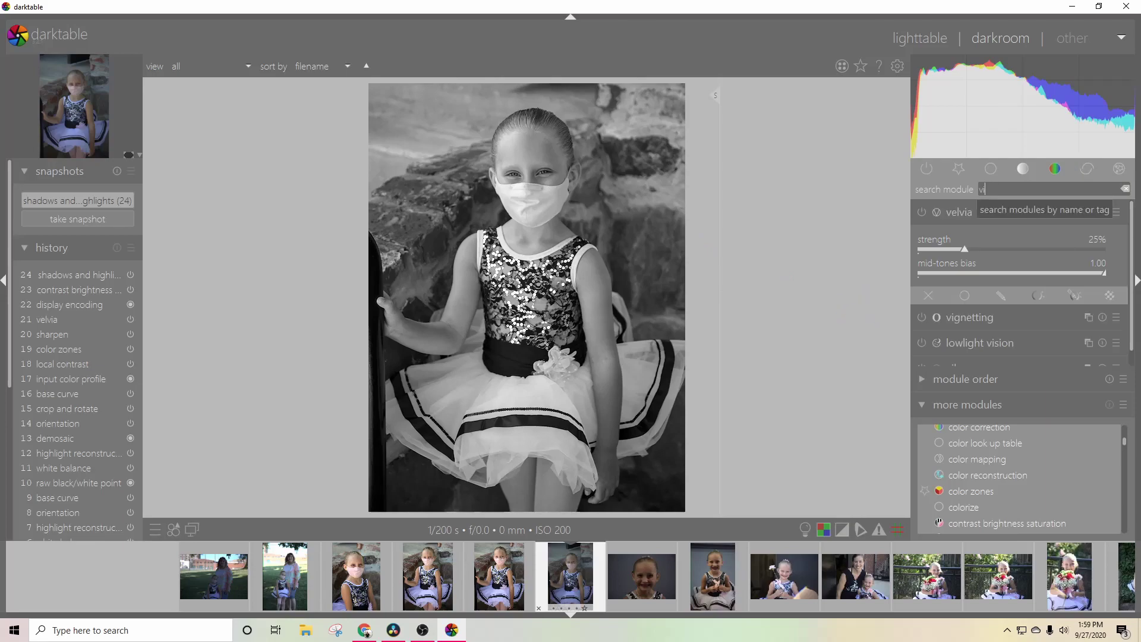
pyautogui.write('gnette')
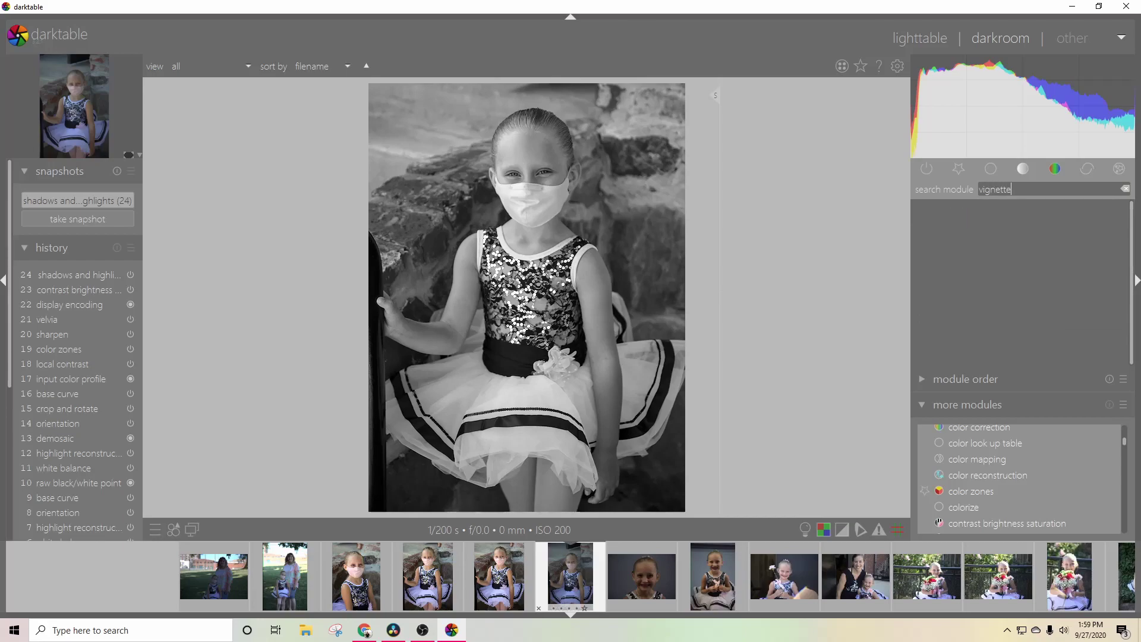
pyautogui.doubleClick(985, 193)
pyautogui.write('vig')
pyautogui.click(1010, 216)
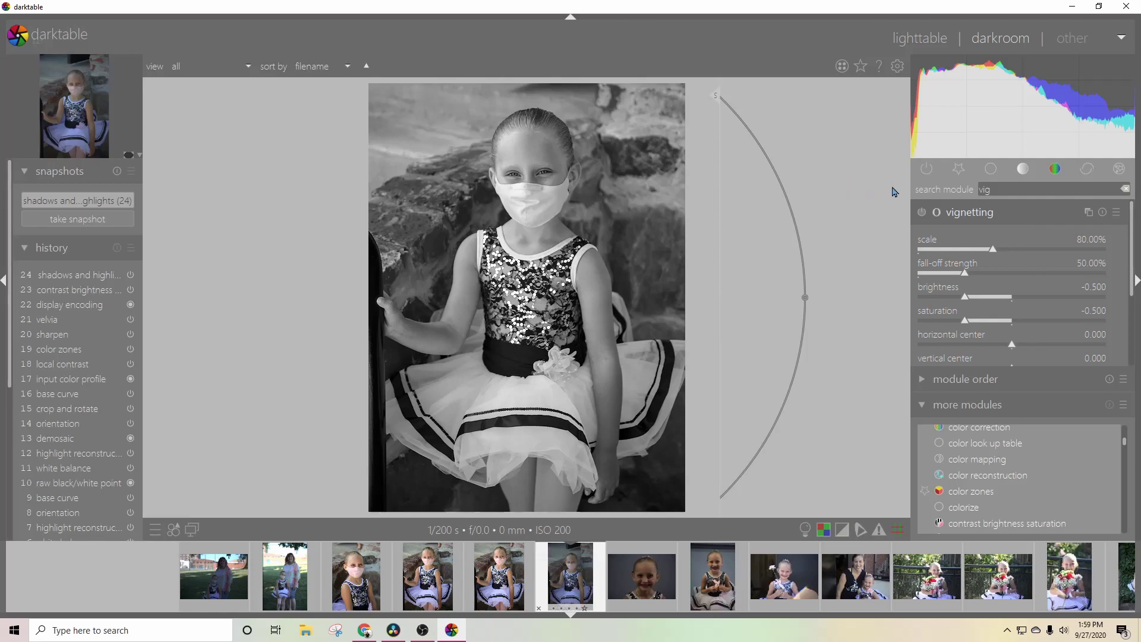
pyautogui.click(922, 212)
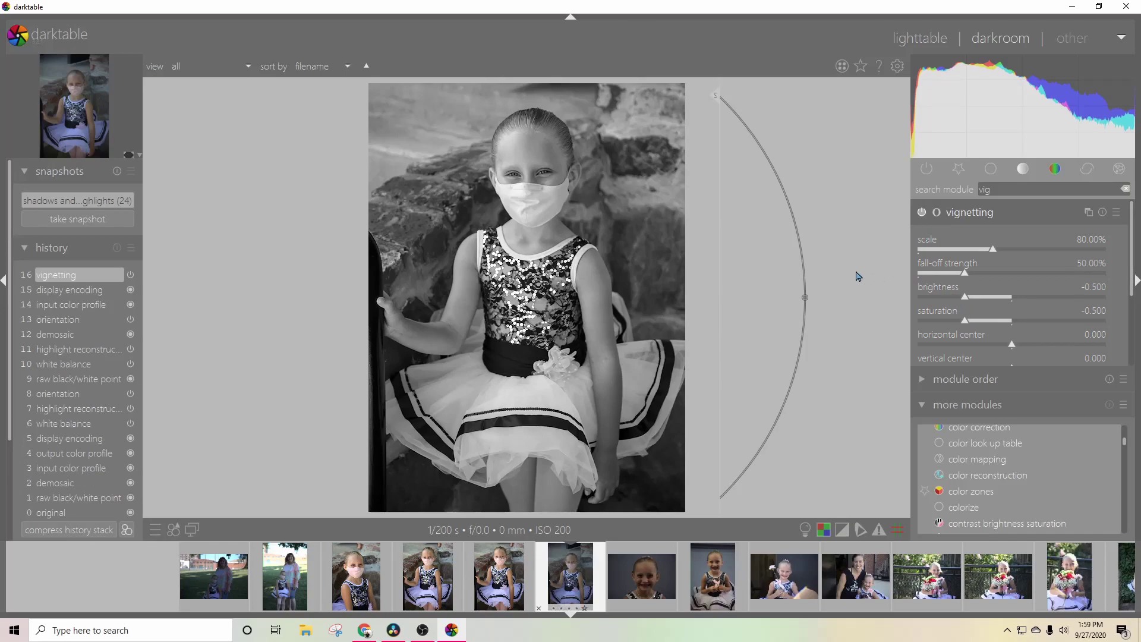
# - Reset the snapshots and restore the black-and-white edits on the sixth image
pyautogui.click(117, 171)
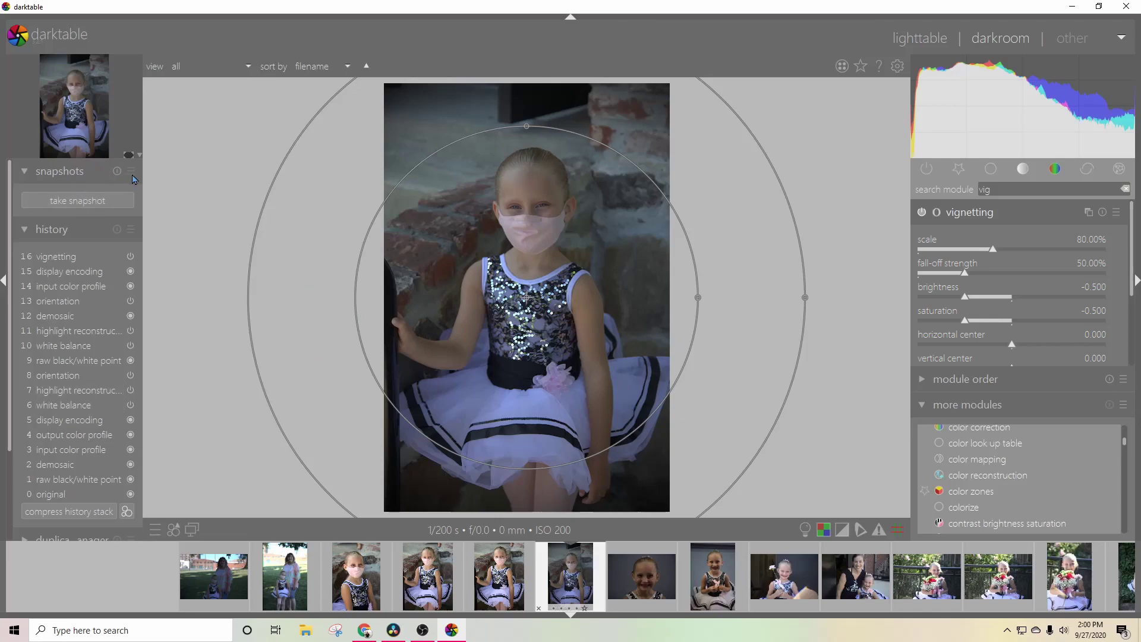
pyautogui.hotkey('ctrl', 'v')
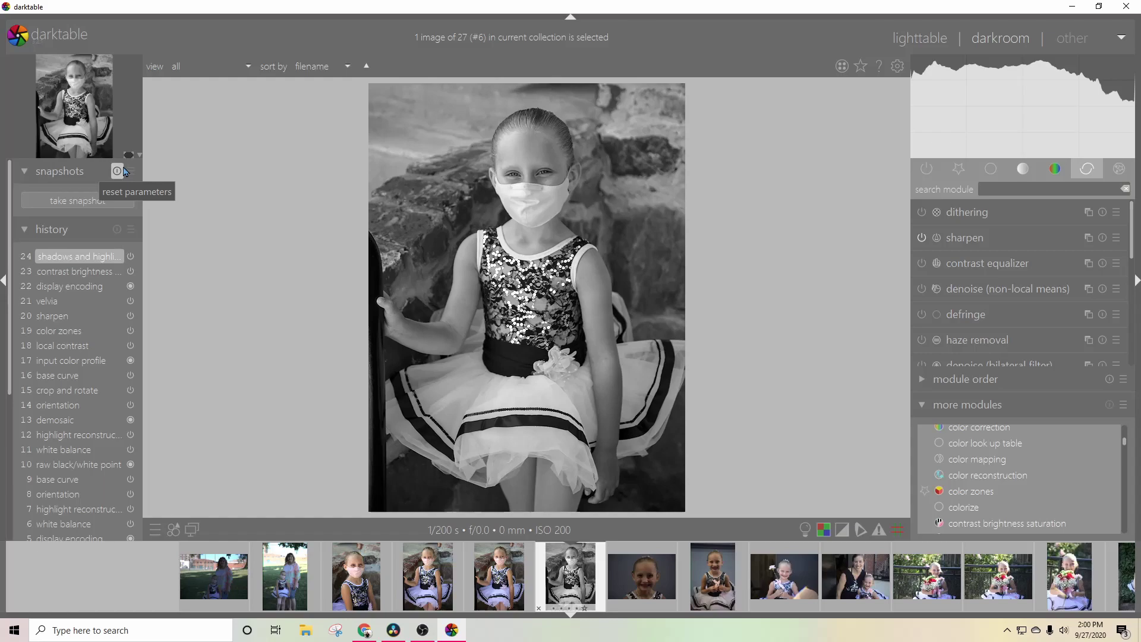
# - Add vignetting to the black-and-white image and shrink its inner ellipse around the girl to a scale of about 48%
pyautogui.click(998, 190)
pyautogui.write('vignett')
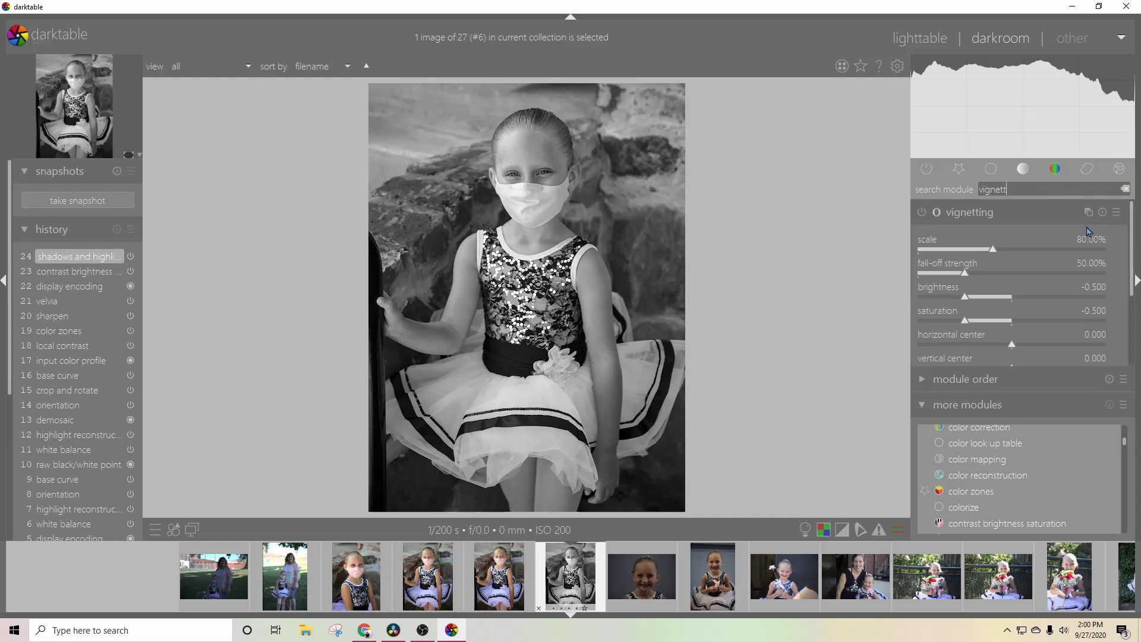
pyautogui.click(1043, 219)
pyautogui.click(1044, 219)
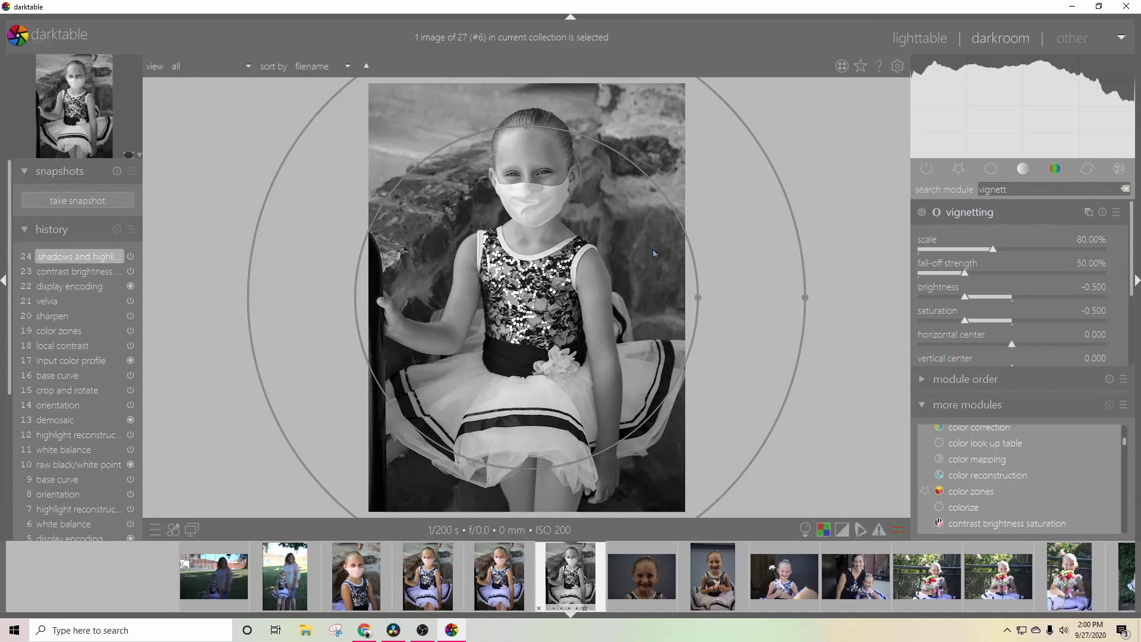
pyautogui.moveTo(698, 298); pyautogui.dragTo(627, 296)
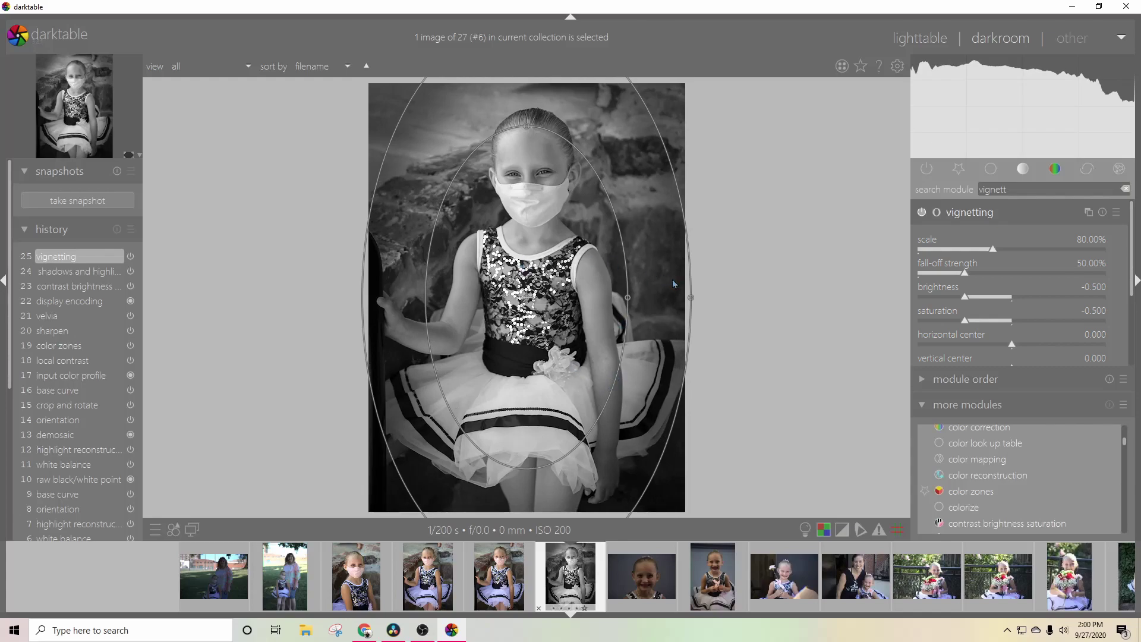
pyautogui.moveTo(527, 127); pyautogui.dragTo(526, 194)
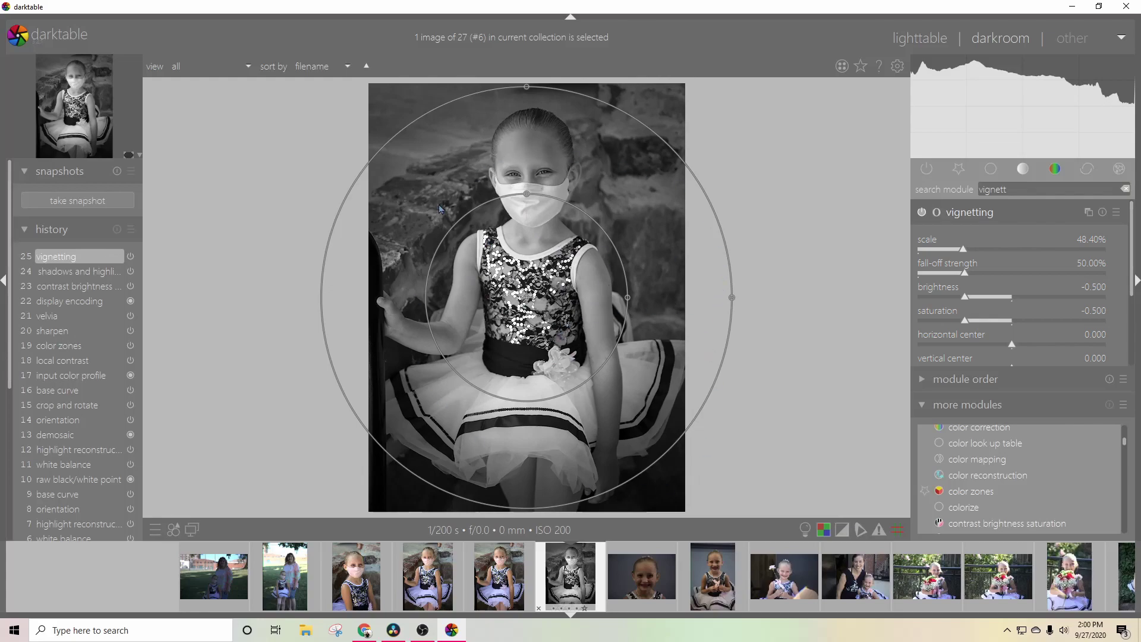
# - Reshape the vignette into a tall oval around the girl, with scale about 83% and fall-off strength about 36%
pyautogui.moveTo(734, 297); pyautogui.dragTo(649, 296)
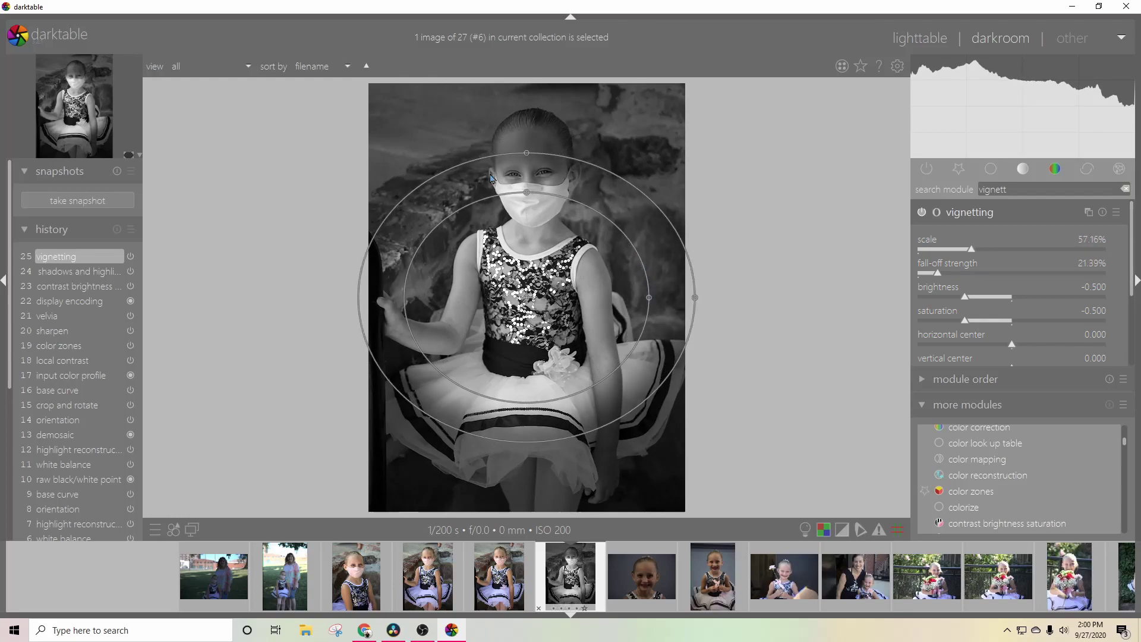
pyautogui.moveTo(527, 192); pyautogui.dragTo(525, 119)
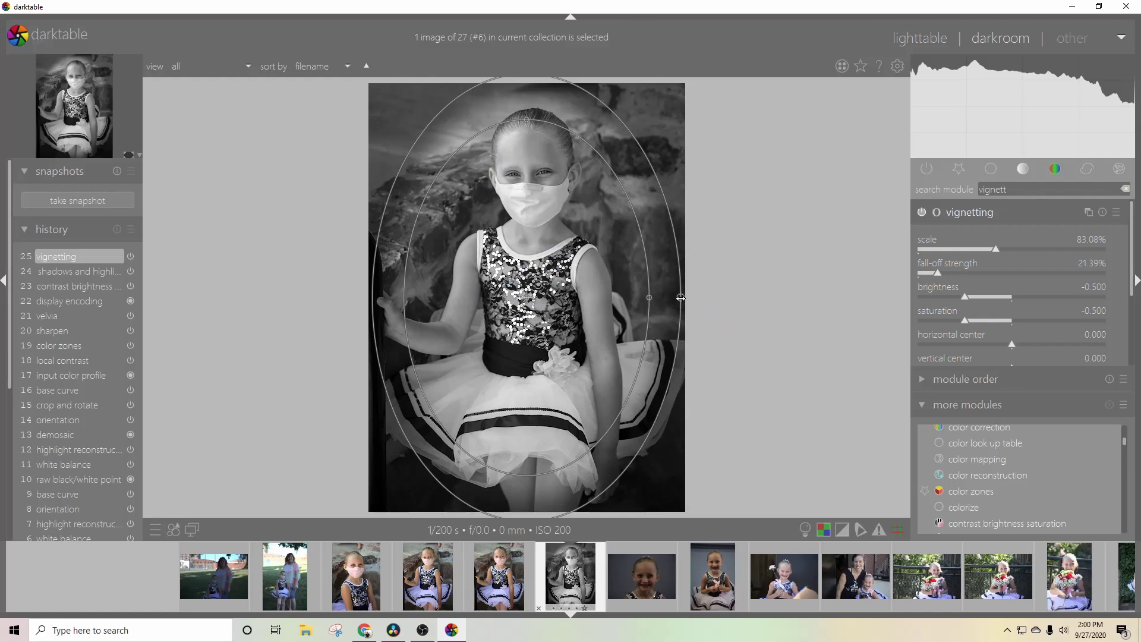
pyautogui.moveTo(680, 297); pyautogui.dragTo(652, 299)
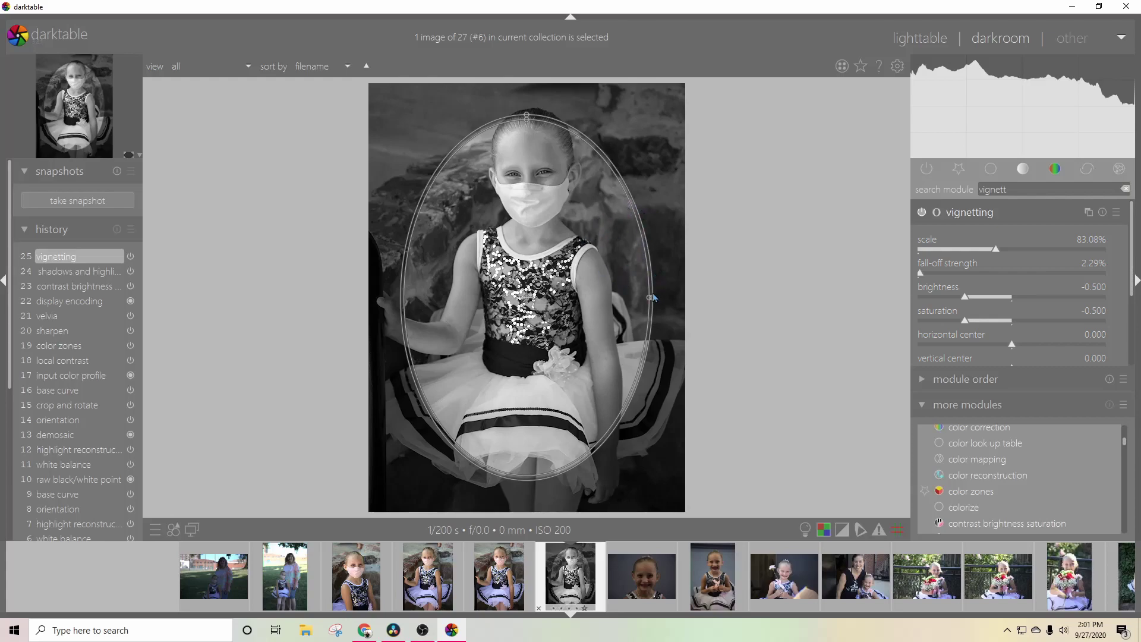
pyautogui.moveTo(654, 298); pyautogui.dragTo(702, 296)
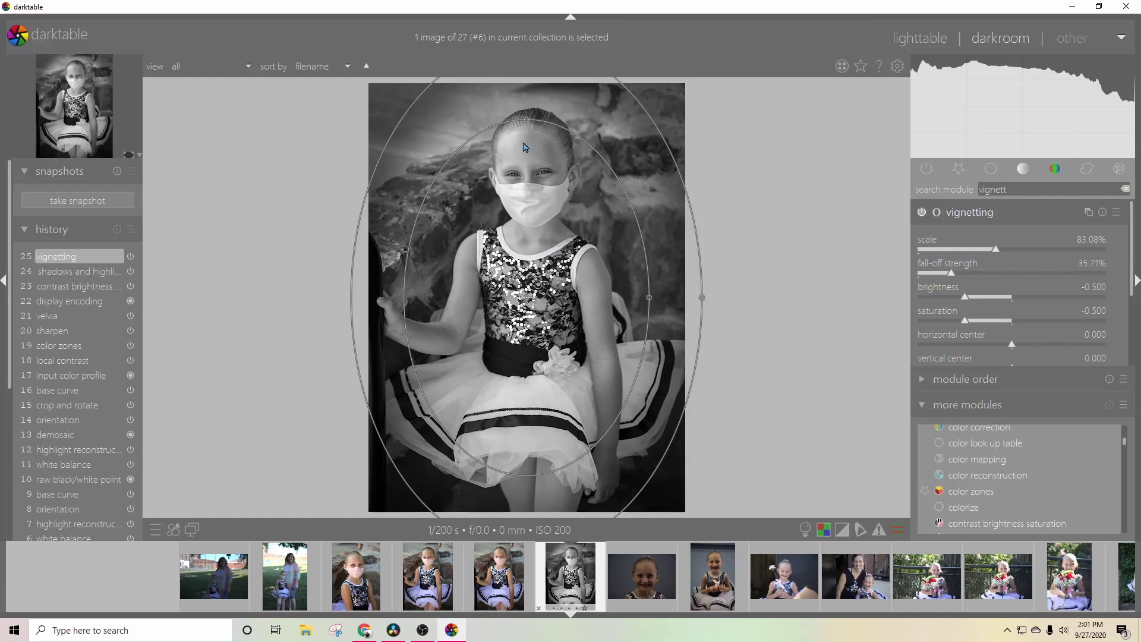
# - Widen the vignette to about 79% scale and 74% fall-off strength, moving its center to about 0.037 horizontally and -0.029 vertically
pyautogui.moveTo(527, 119); pyautogui.dragTo(529, 169)
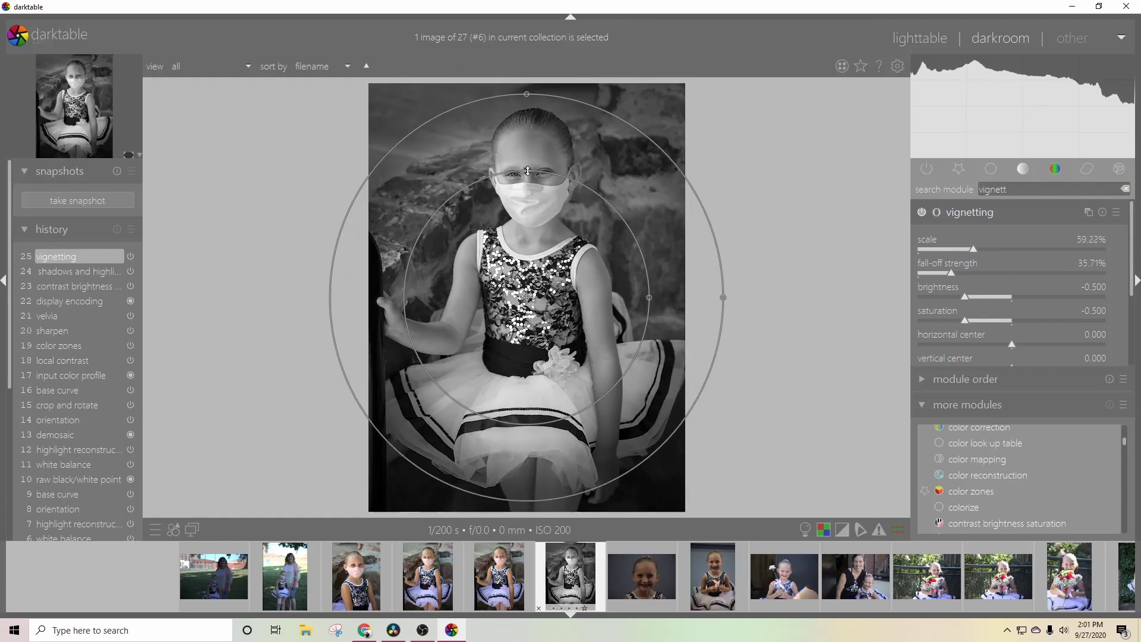
pyautogui.moveTo(724, 296); pyautogui.dragTo(804, 294)
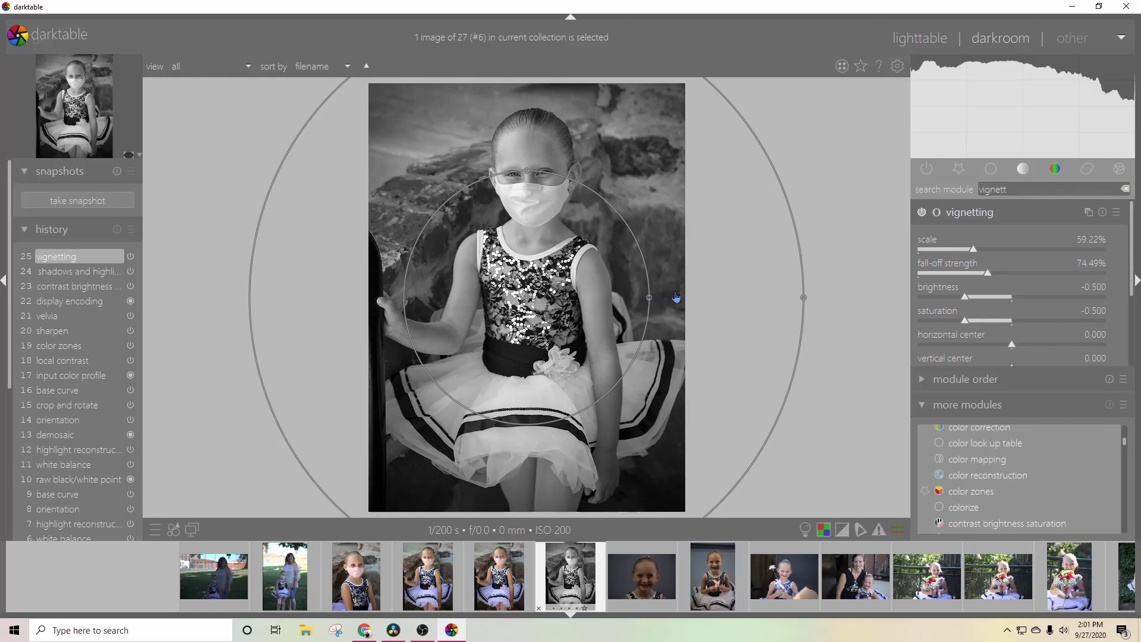
pyautogui.moveTo(648, 297); pyautogui.dragTo(694, 297)
pyautogui.moveTo(527, 166); pyautogui.dragTo(527, 128)
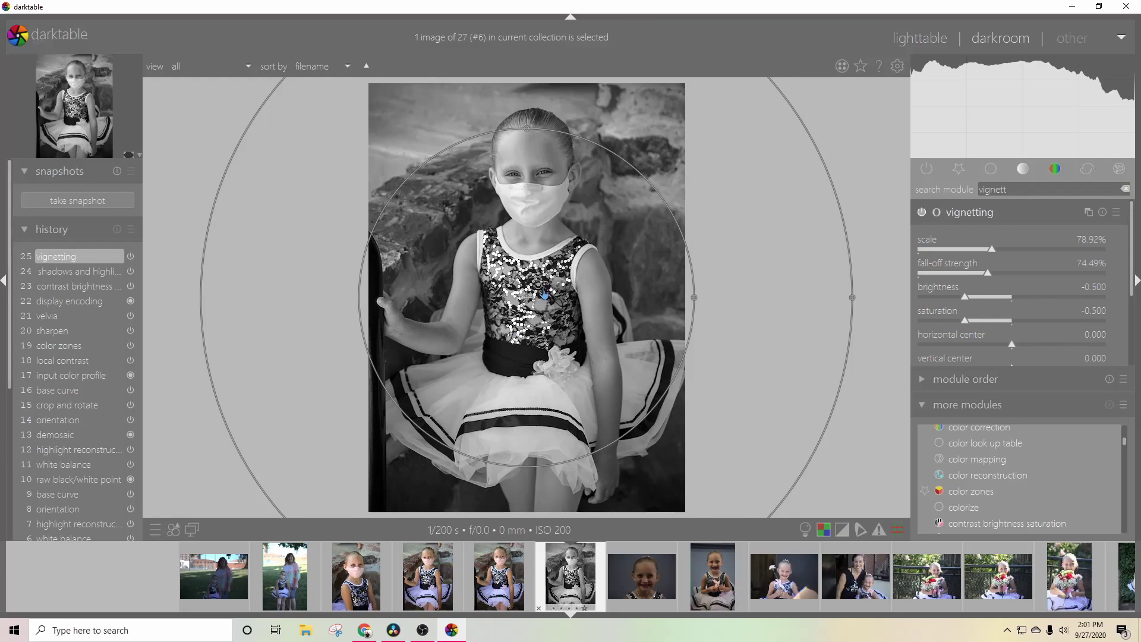
pyautogui.moveTo(528, 299)
pyautogui.mouseDown()
pyautogui.moveTo(483, 386)
pyautogui.moveTo(533, 292)
pyautogui.mouseUp()
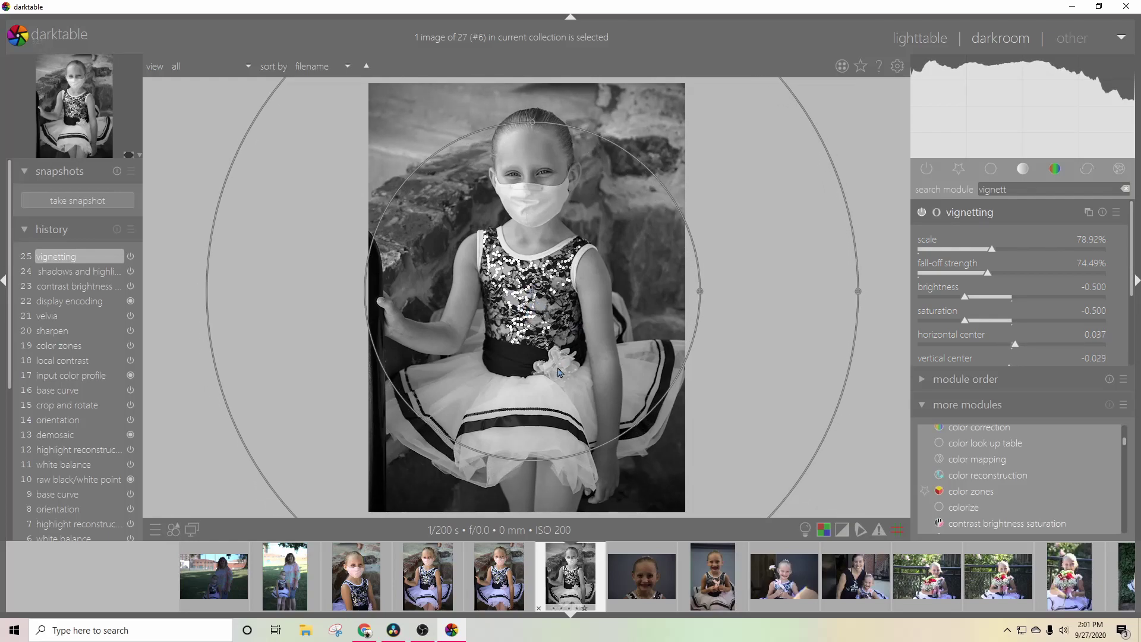
# - Reduce the vignette's fall-off strength to about 33%, move its vertical center to -0.046, and collapse the edit history
pyautogui.moveTo(860, 292); pyautogui.dragTo(796, 293)
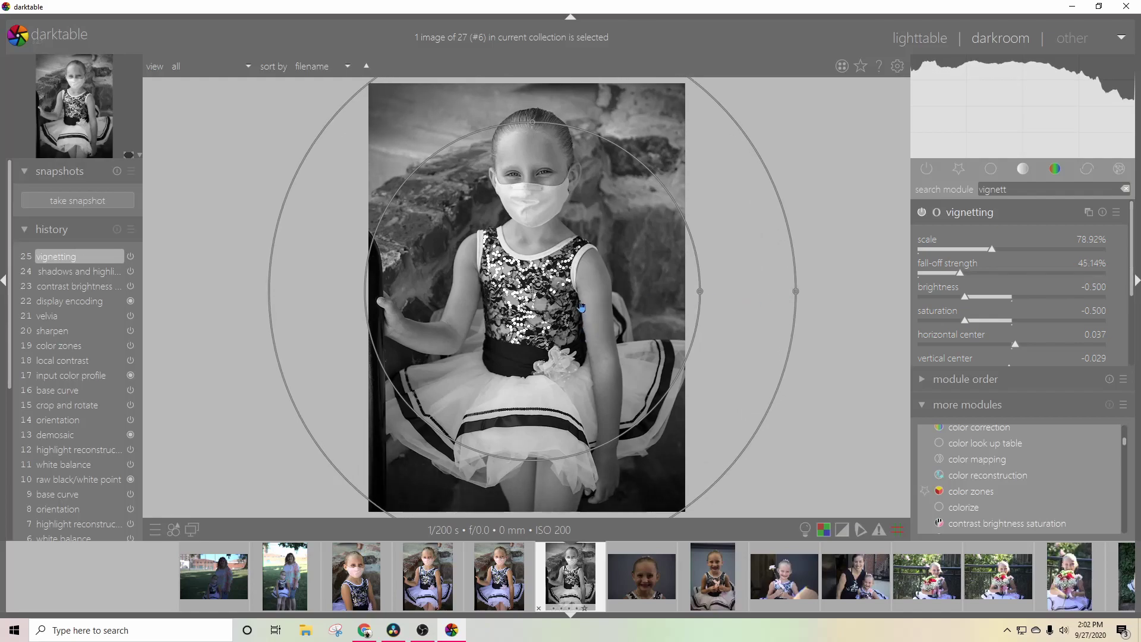
pyautogui.moveTo(533, 291); pyautogui.dragTo(533, 287)
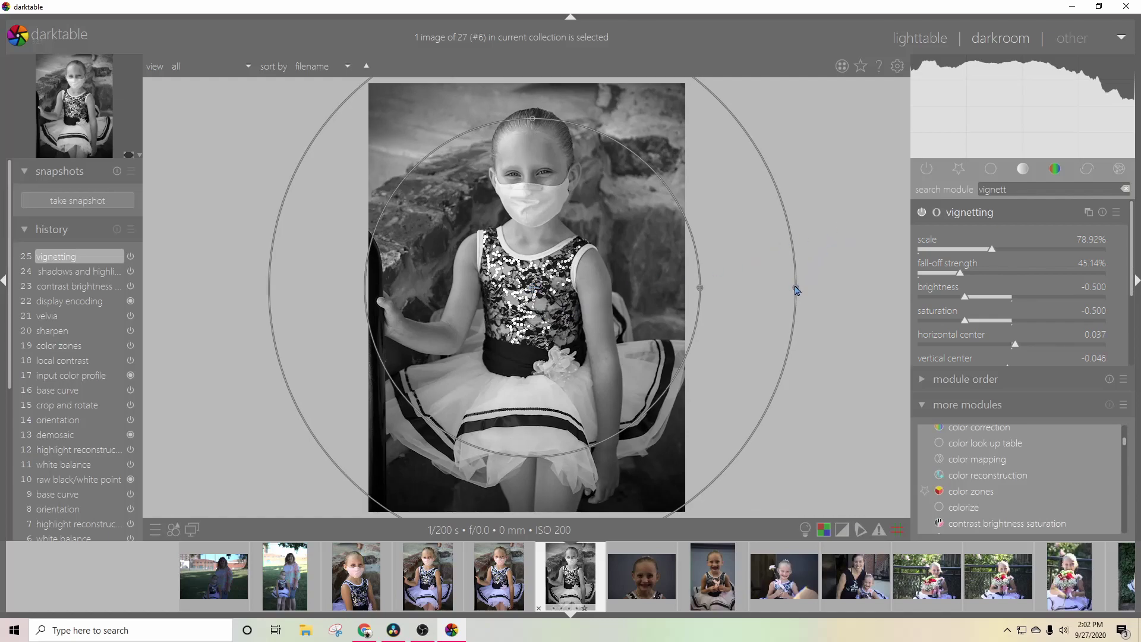
pyautogui.moveTo(796, 290); pyautogui.dragTo(770, 289)
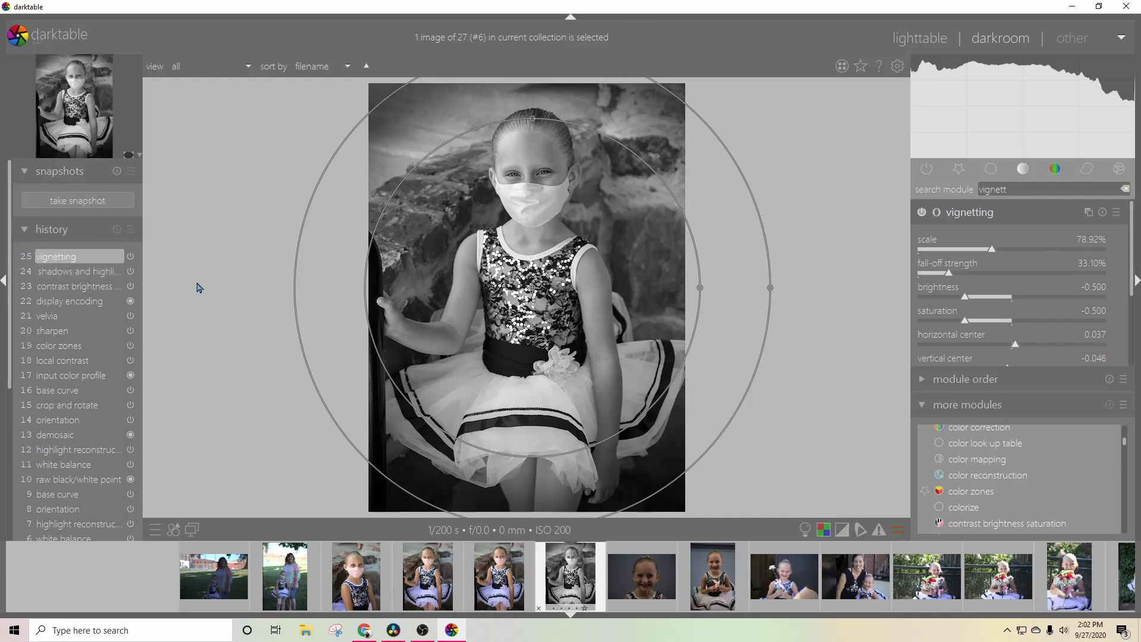
pyautogui.click(71, 236)
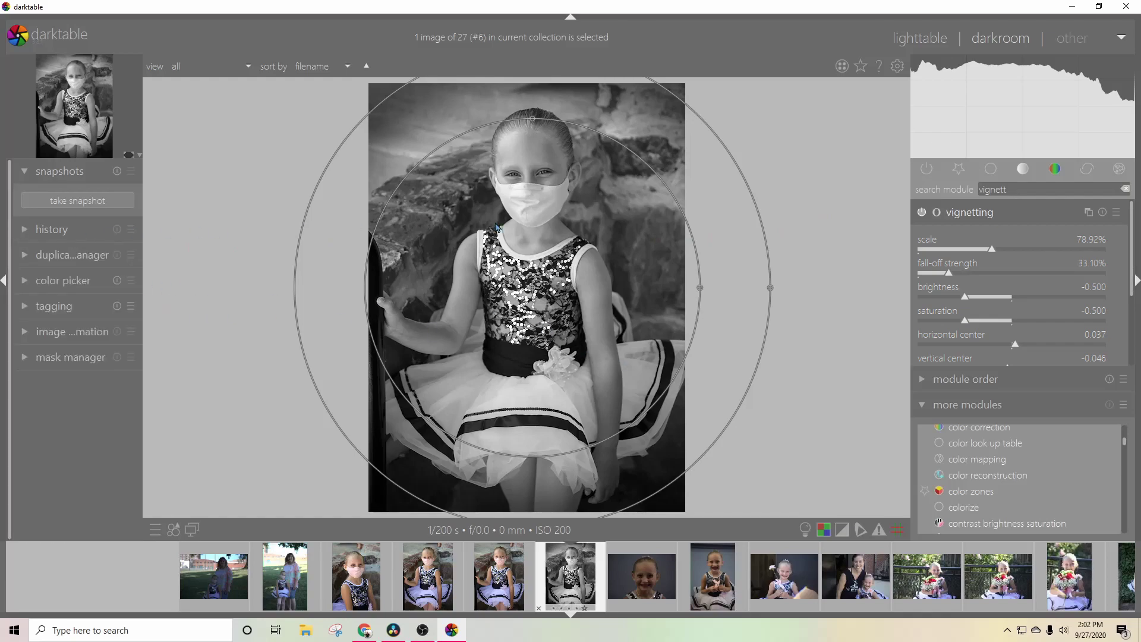
# - Set the vignette's scale to about 88% and fall-off strength to about 57%, and collapse the vignetting settings
pyautogui.click(990, 214)
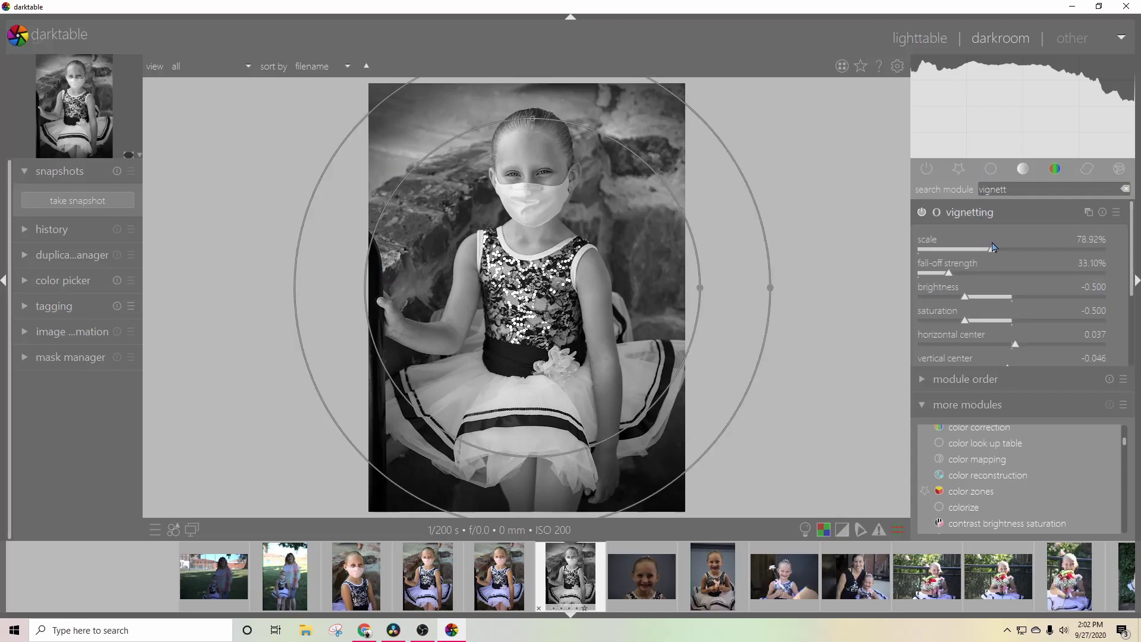
pyautogui.scroll(1, 996, 255)
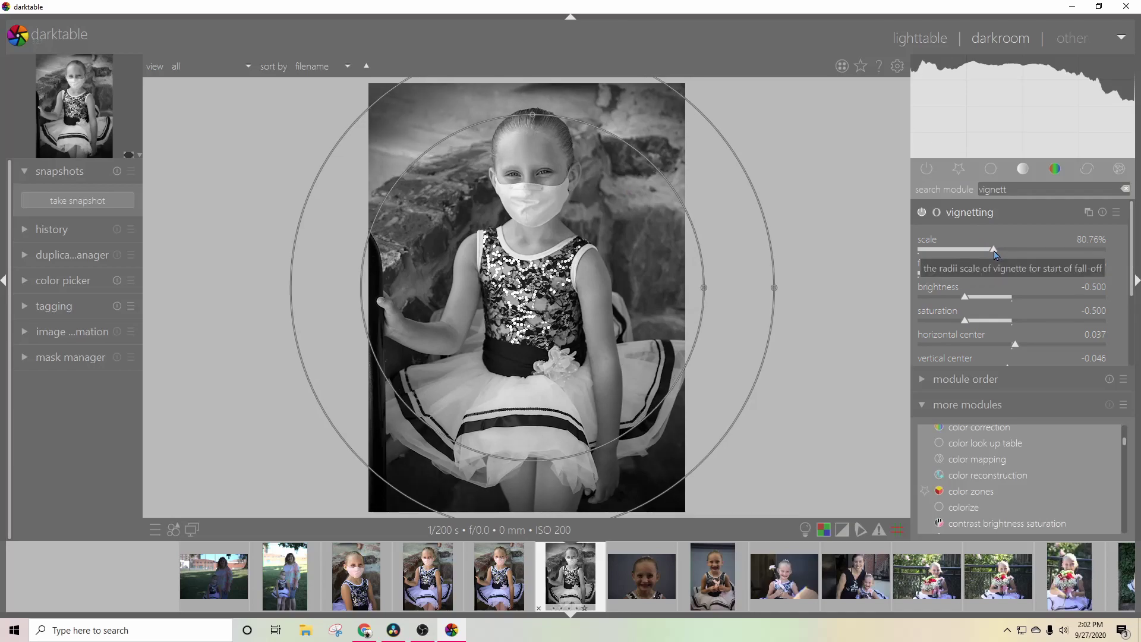
pyautogui.moveTo(995, 255)
pyautogui.mouseDown()
pyautogui.moveTo(978, 256)
pyautogui.moveTo(1009, 253)
pyautogui.mouseUp()
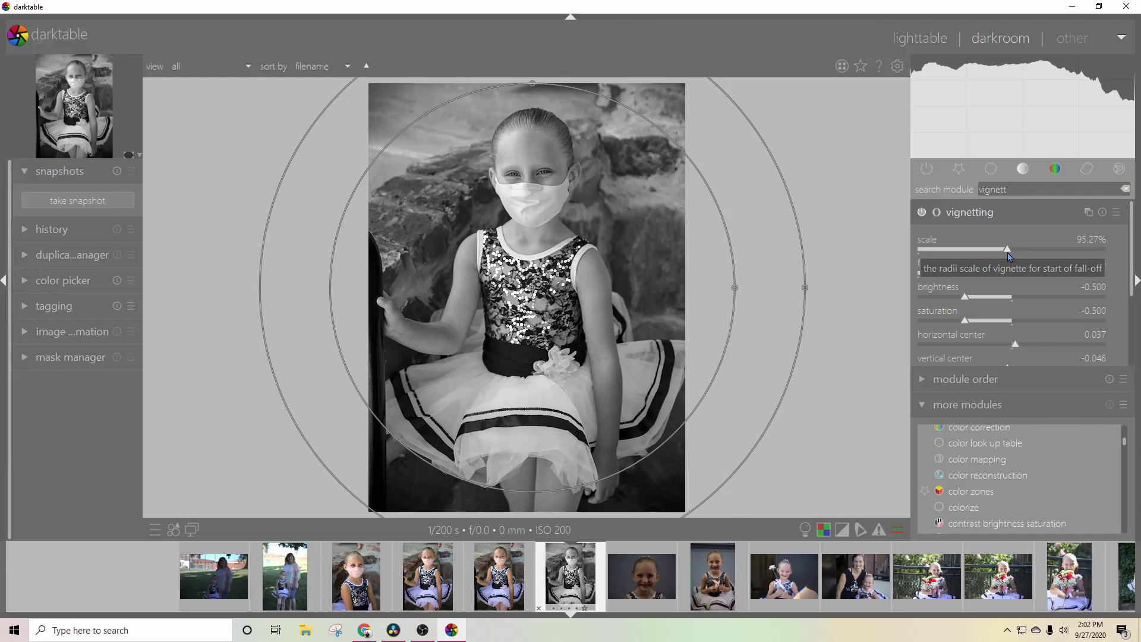
pyautogui.moveTo(953, 279)
pyautogui.mouseDown()
pyautogui.moveTo(975, 276)
pyautogui.moveTo(953, 271)
pyautogui.mouseUp()
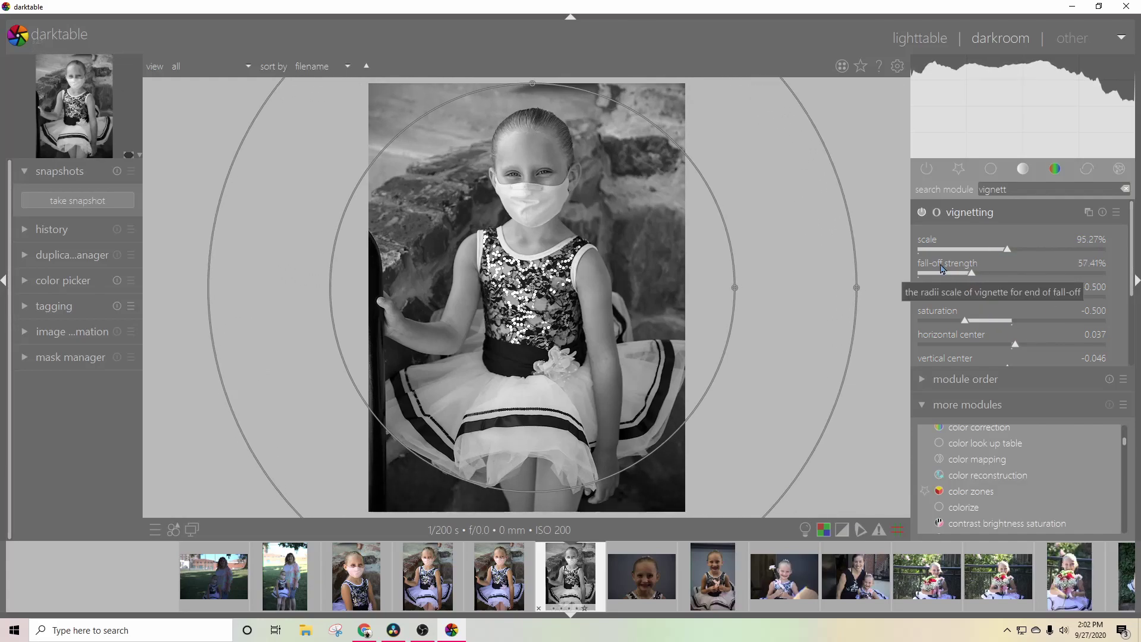
pyautogui.scroll(-2, 1009, 252)
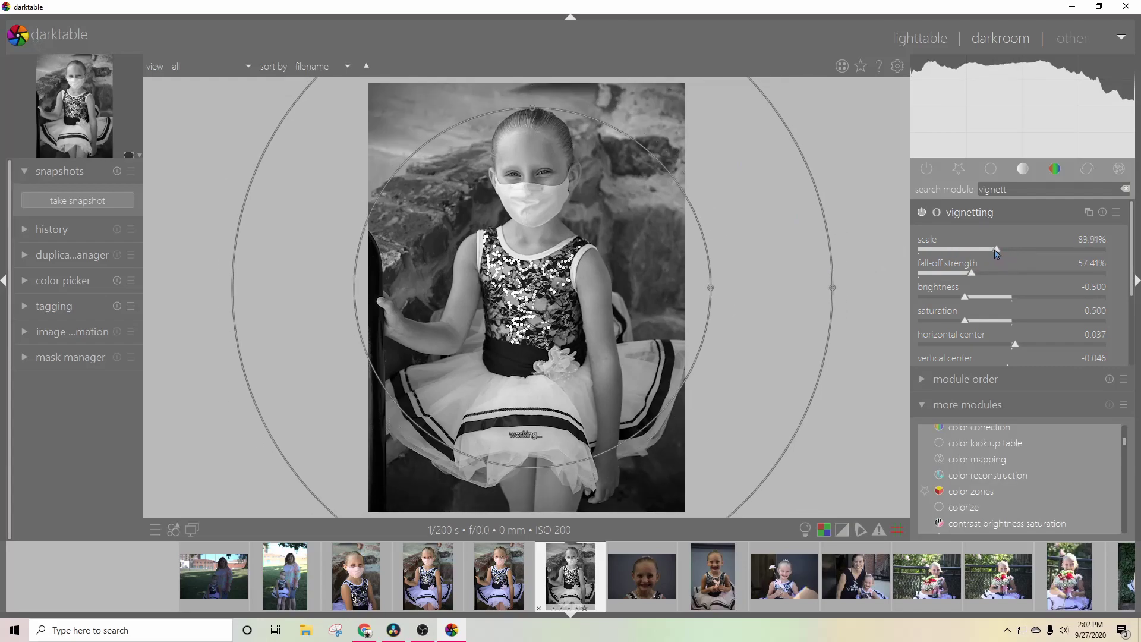
pyautogui.scroll(-5, 1009, 252)
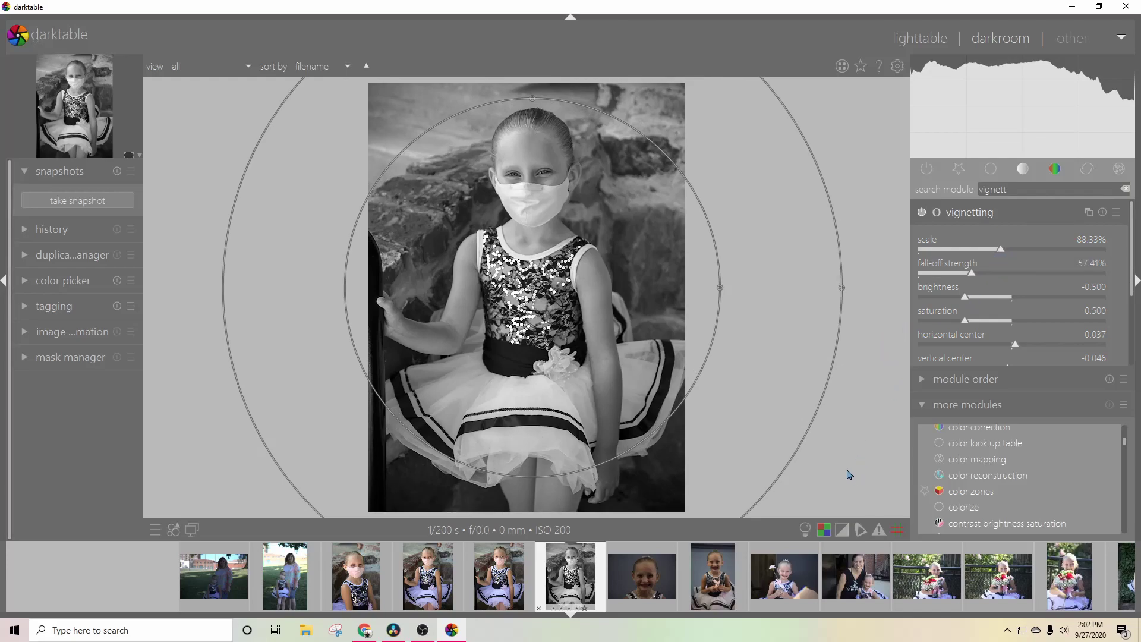
pyautogui.click(972, 215)
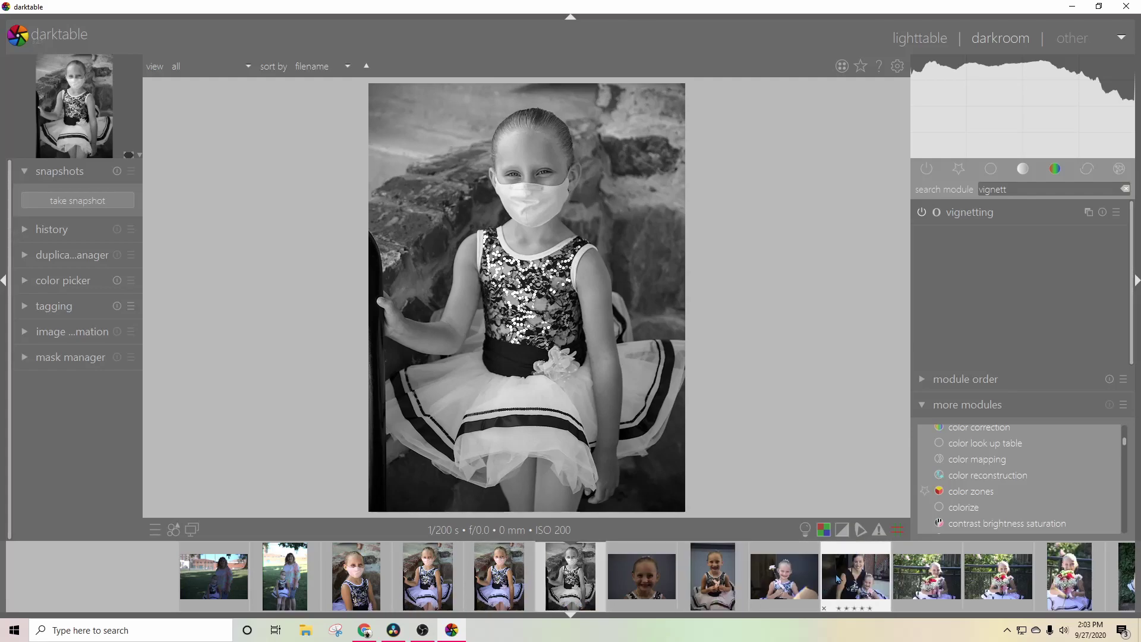
# - Open the last image in the collection, the close-up of the hair bun with the pink flower
pyautogui.scroll(-2, 836, 580)
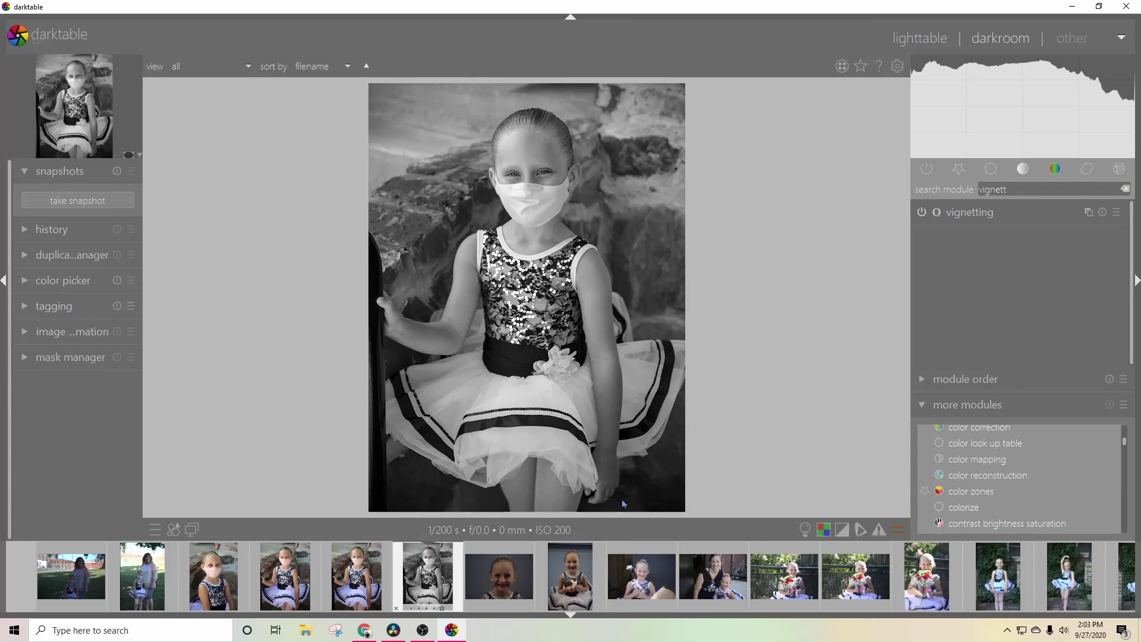
pyautogui.scroll(-14, 571, 586)
pyautogui.click(575, 587)
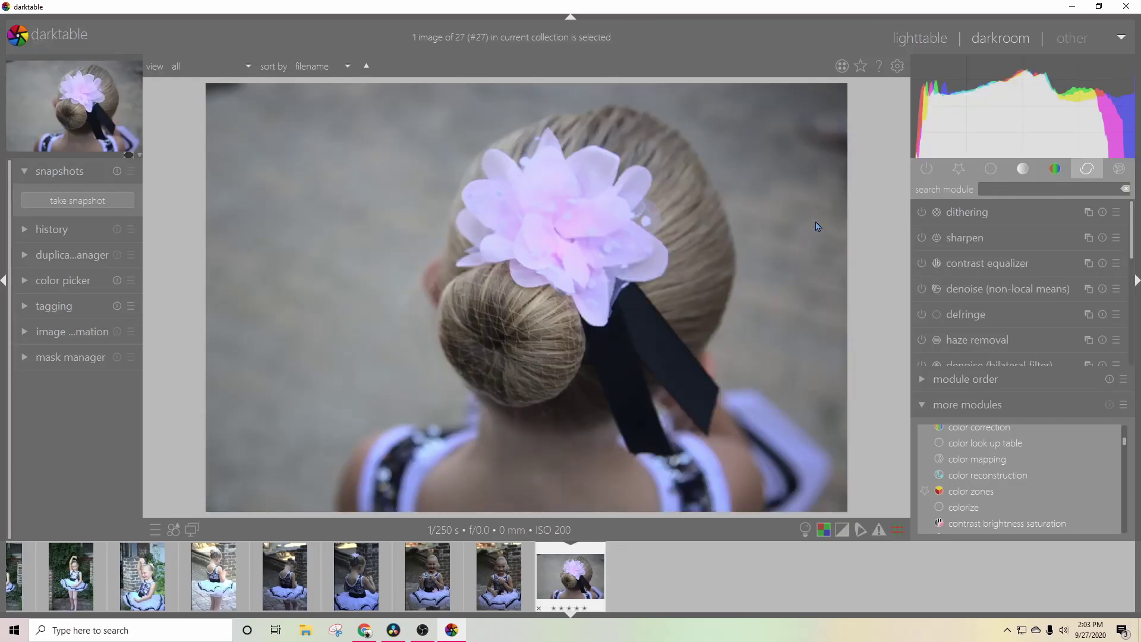
# - Sharpen the hair bun photo with a radius of about 5.75 and an amount of about 1.52
pyautogui.click(992, 240)
pyautogui.moveTo(966, 250); pyautogui.dragTo(1072, 250)
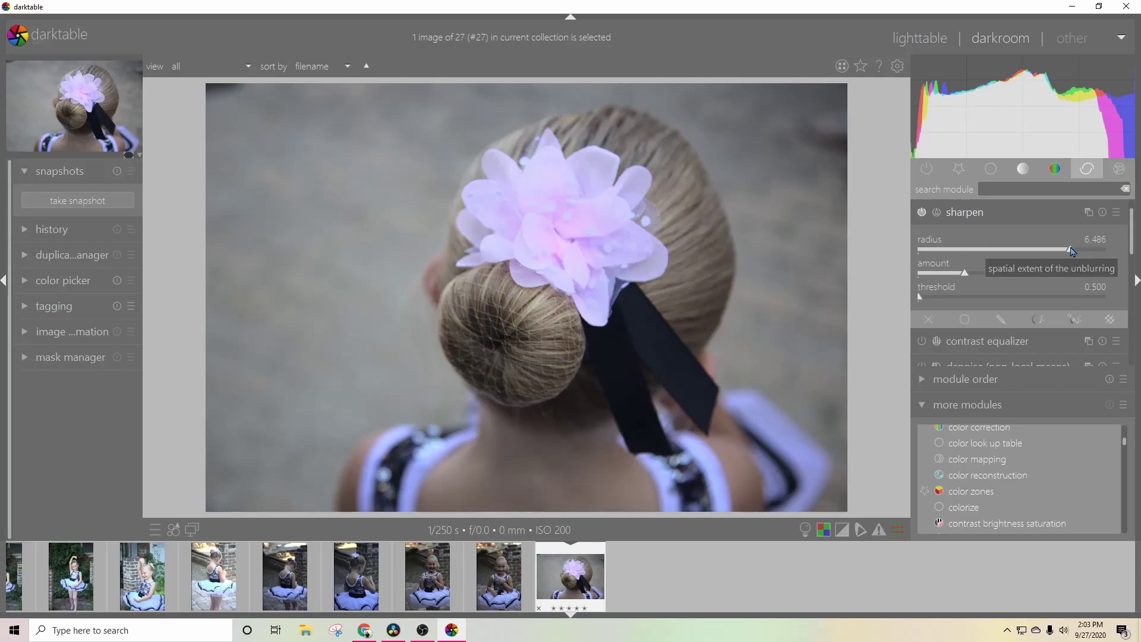
pyautogui.scroll(4, 1074, 251)
pyautogui.moveTo(1061, 251); pyautogui.dragTo(982, 261)
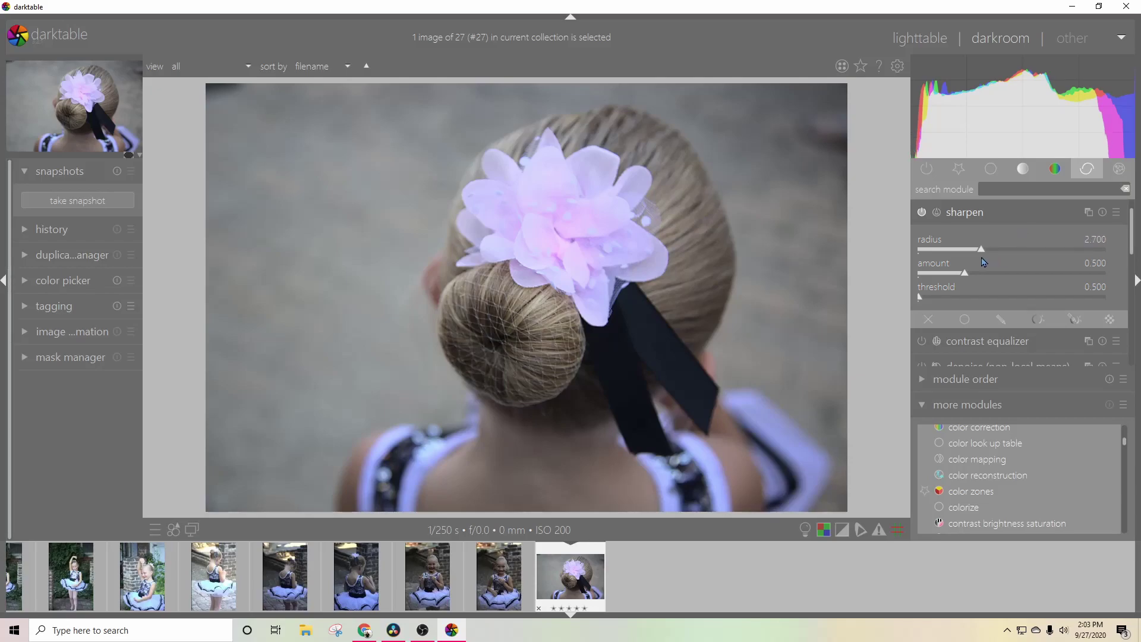
pyautogui.moveTo(967, 277)
pyautogui.mouseDown()
pyautogui.moveTo(1072, 273)
pyautogui.moveTo(1063, 275)
pyautogui.mouseUp()
pyautogui.click(1053, 249)
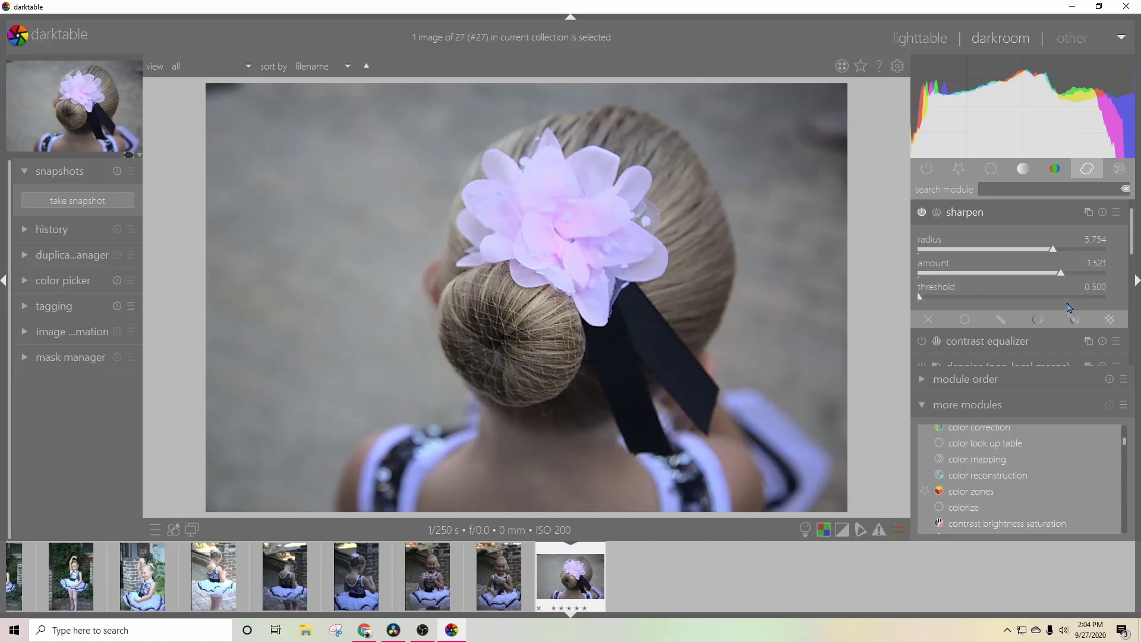
pyautogui.click(980, 217)
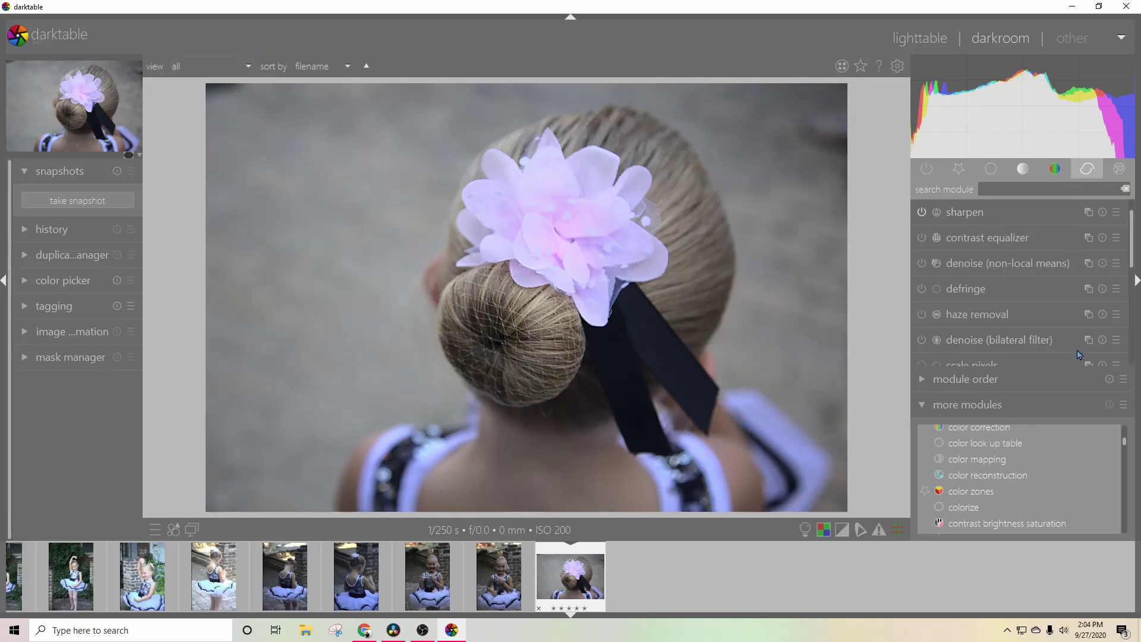
# - Open the white balance settings among the favorite modules and try the spot preset on the hair bun photo
pyautogui.scroll(-1, 1057, 310)
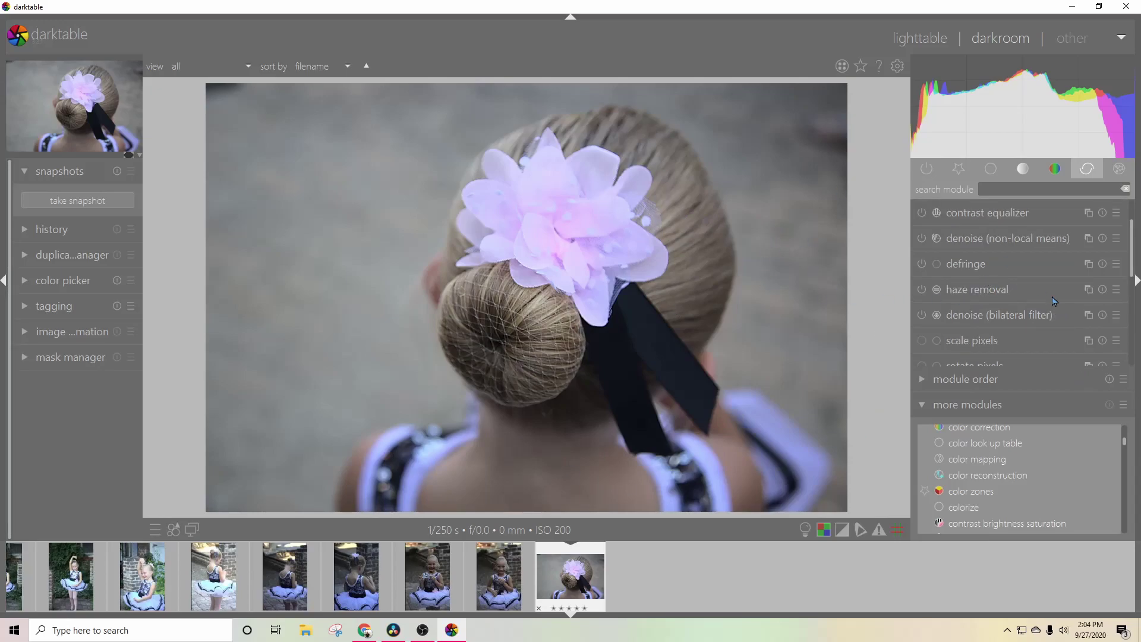
pyautogui.scroll(-3, 1054, 300)
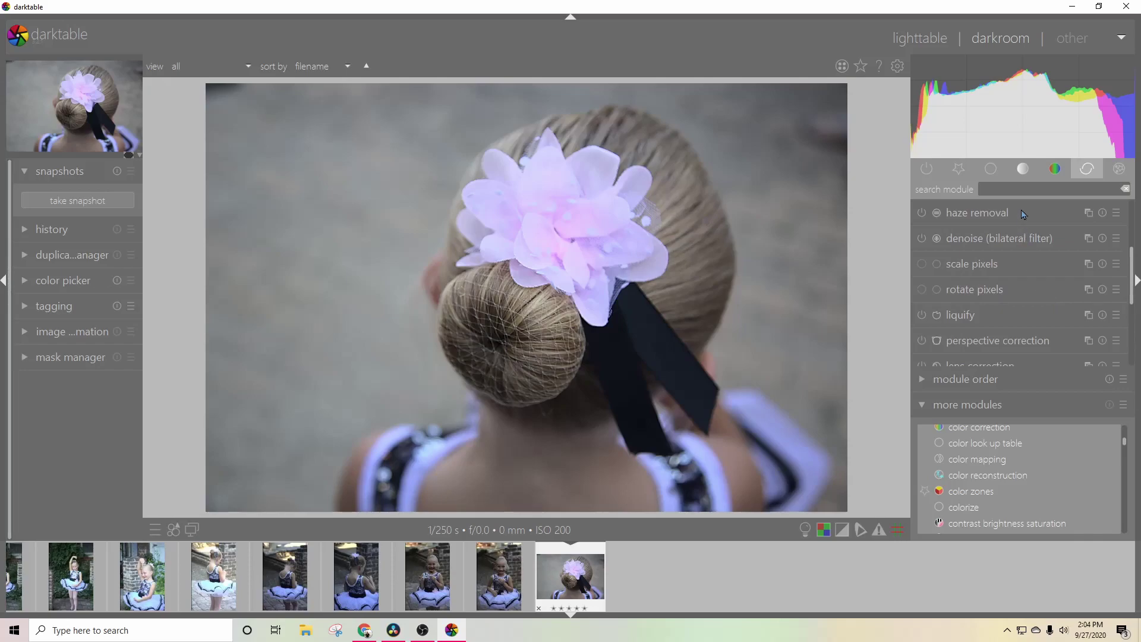
pyautogui.click(959, 168)
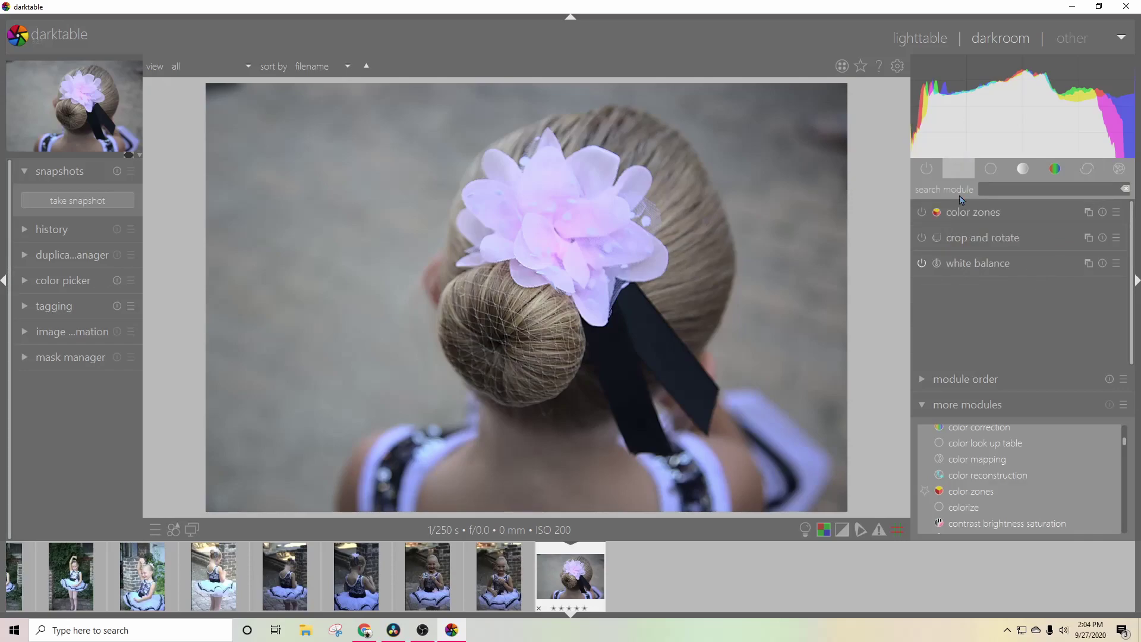
pyautogui.click(961, 269)
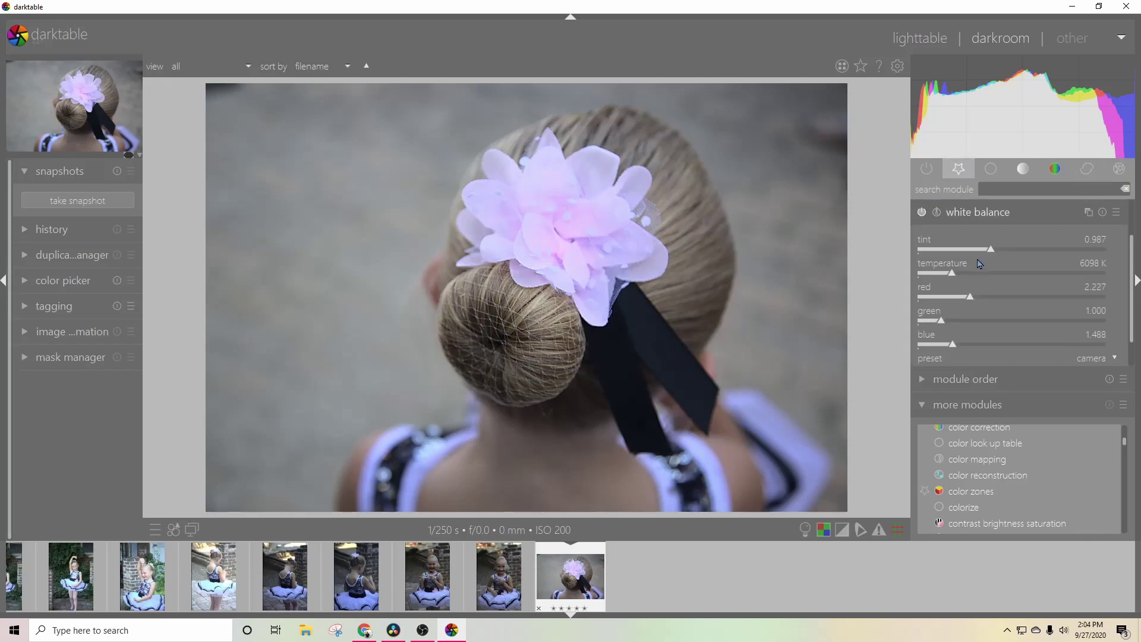
pyautogui.click(1116, 358)
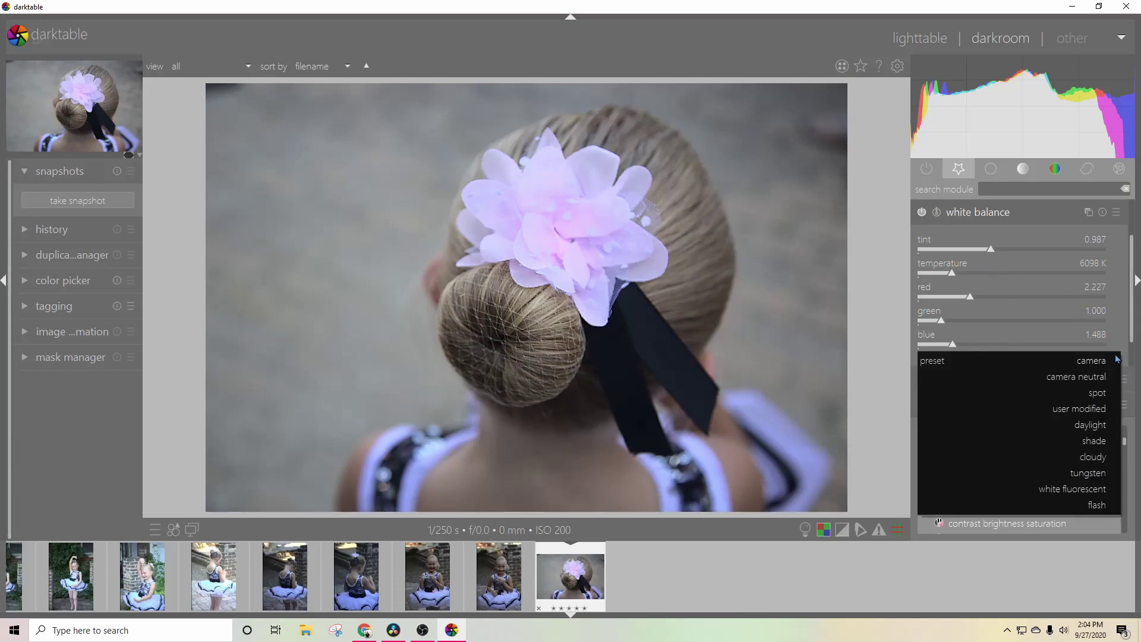
pyautogui.click(1095, 399)
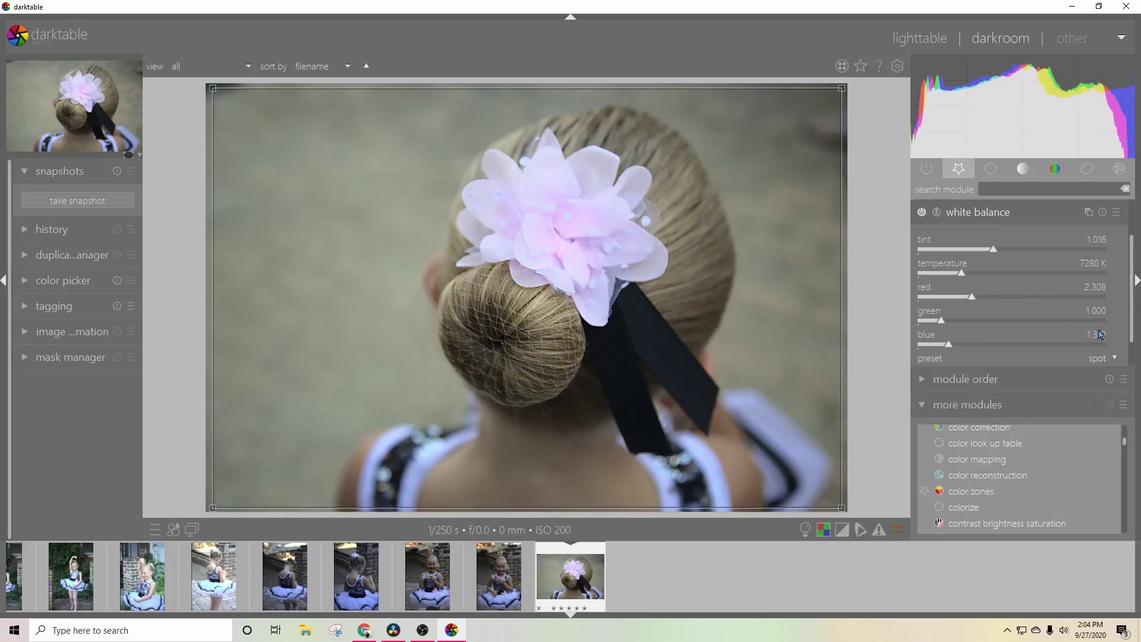
# - Compare the other white balance presets on the hair bun photo and choose shade
pyautogui.click(1114, 359)
pyautogui.scroll(-2, 1114, 360)
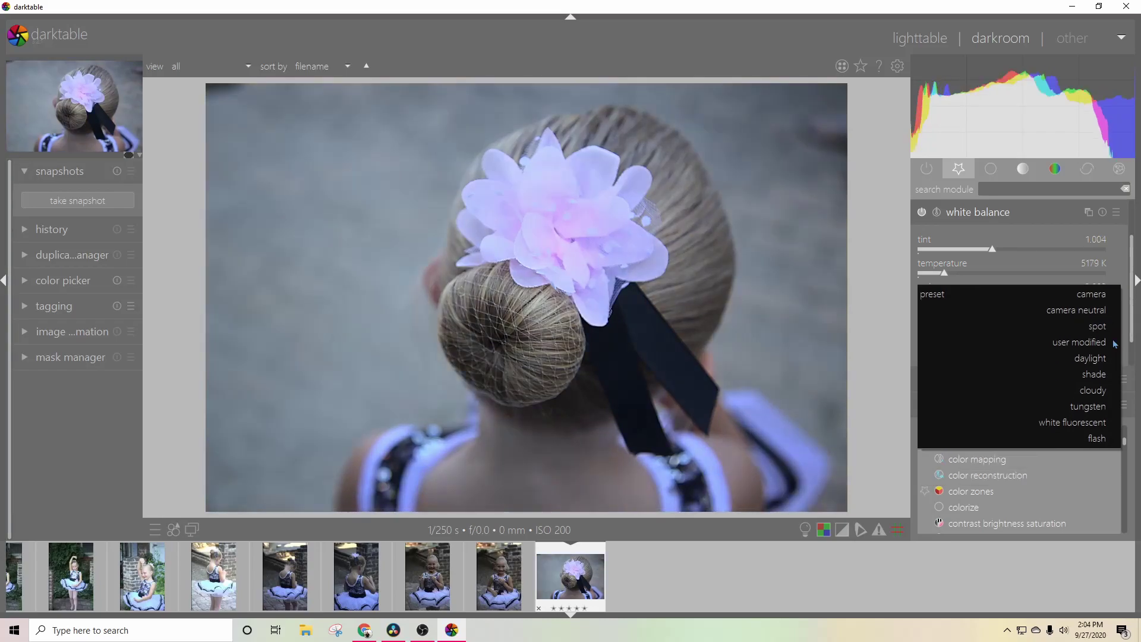
pyautogui.scroll(-1, 1112, 291)
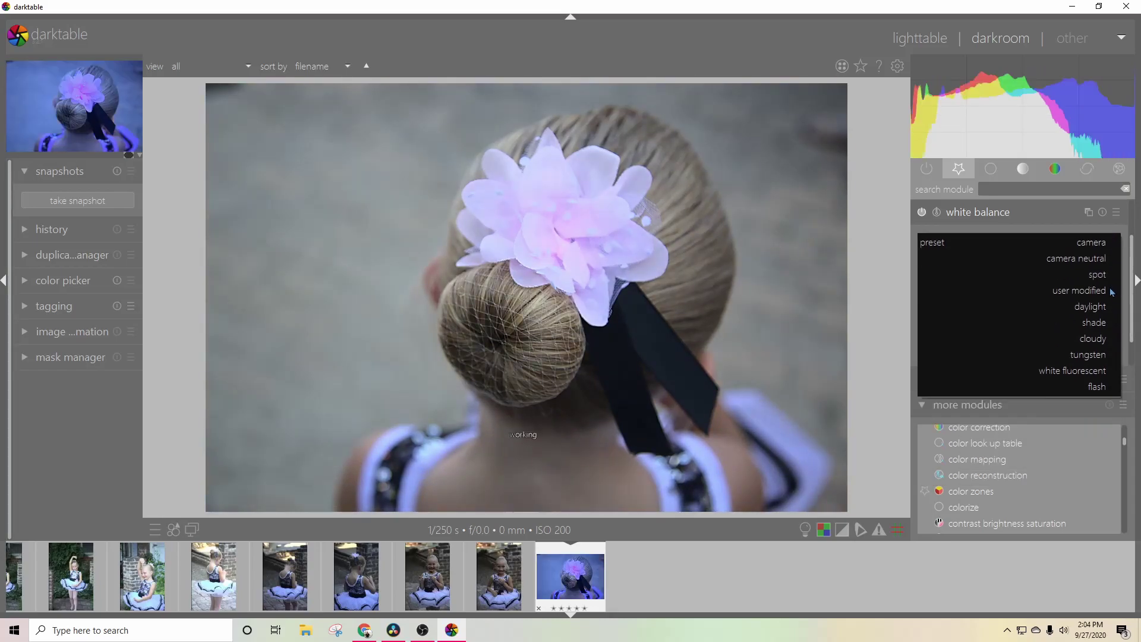
pyautogui.scroll(1, 1113, 291)
pyautogui.scroll(-2, 1112, 292)
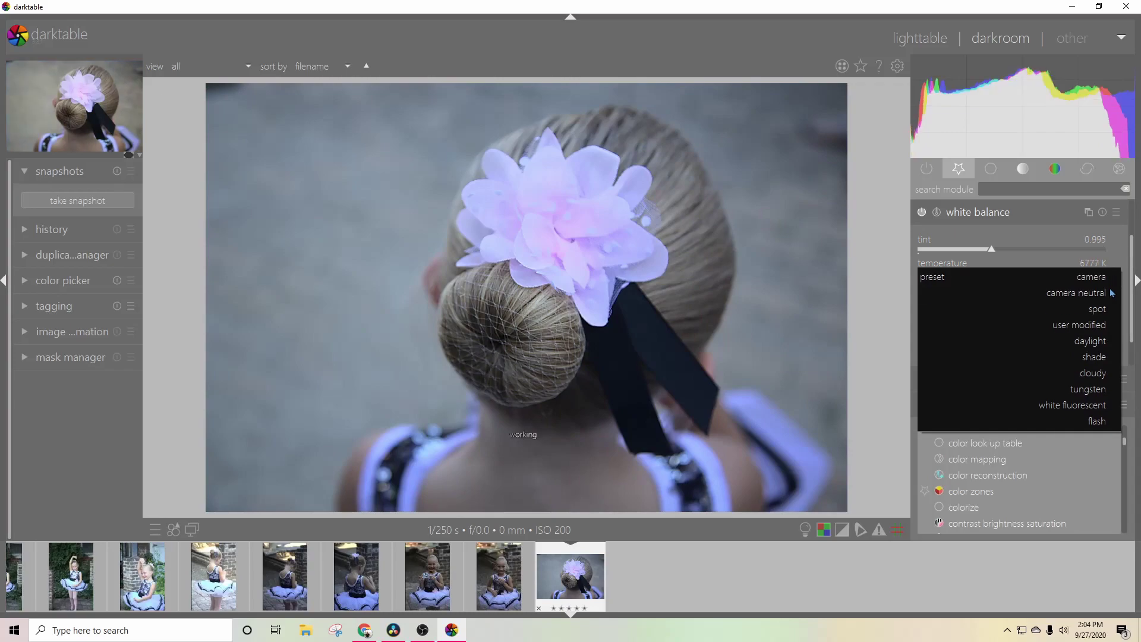
pyautogui.scroll(1, 1113, 291)
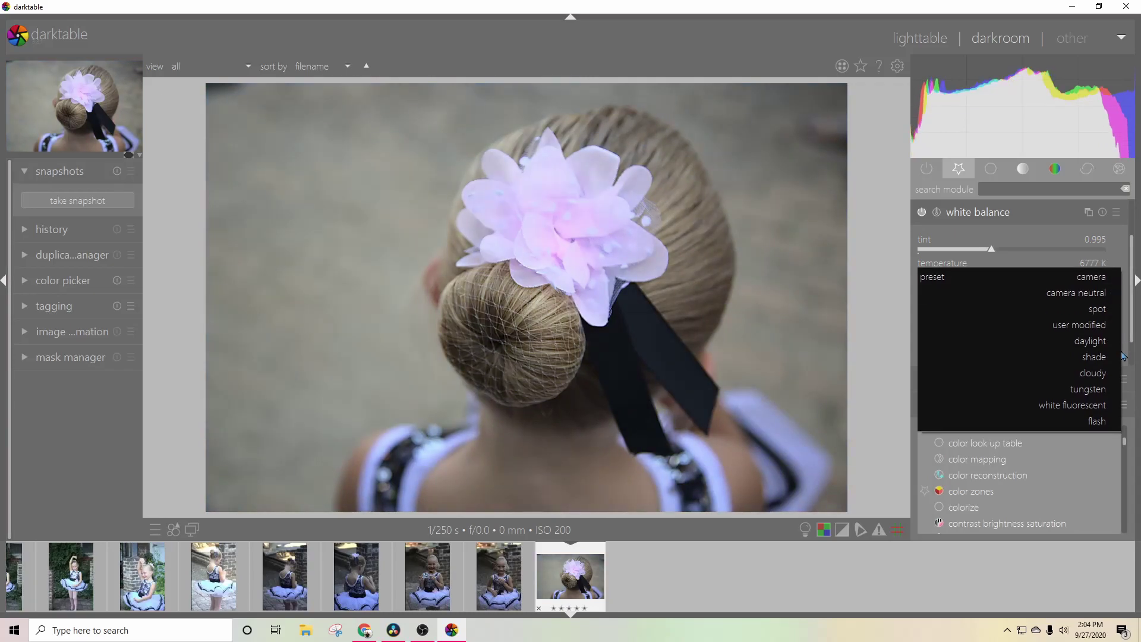
pyautogui.click(1100, 361)
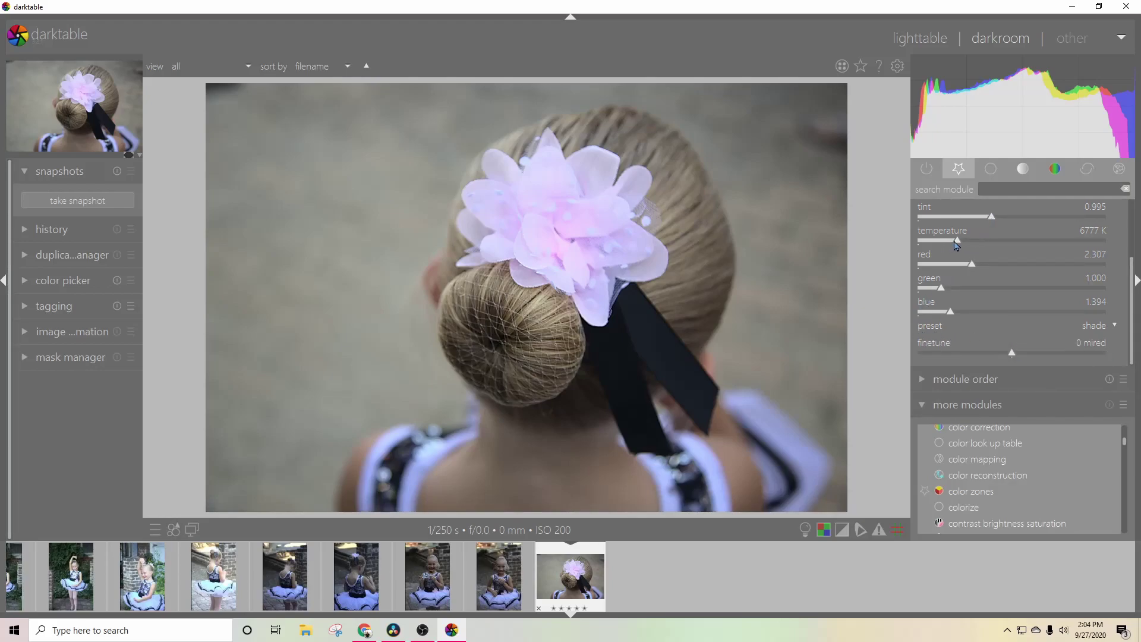
# - Raise the white balance temperature to about 7803 K and collapse the white balance settings
pyautogui.moveTo(958, 244); pyautogui.dragTo(966, 244)
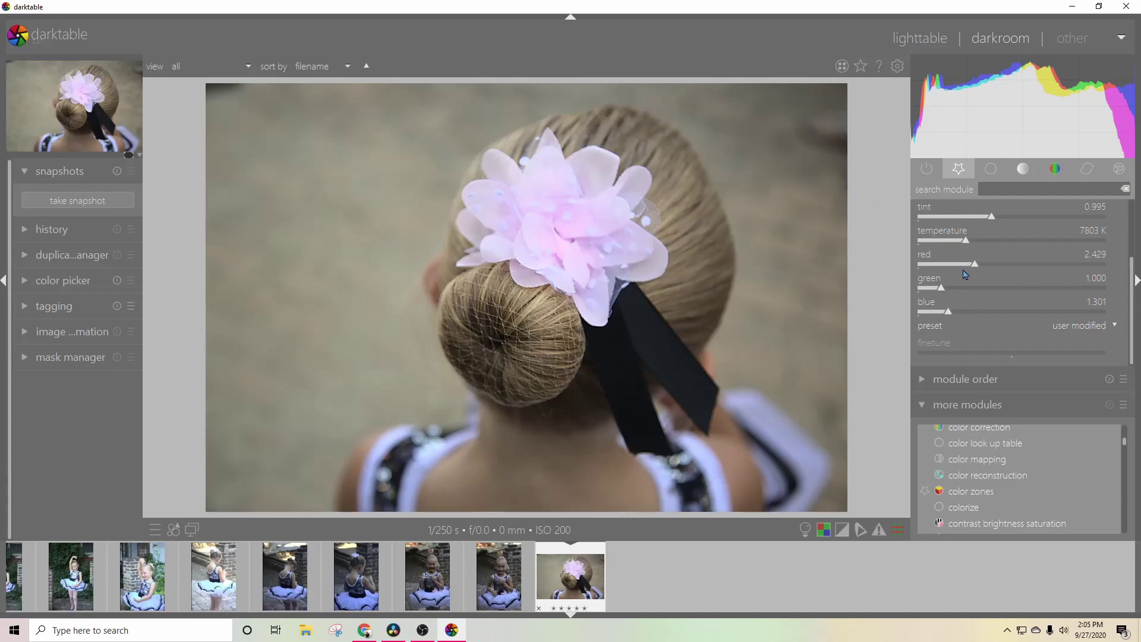
pyautogui.scroll(3, 1033, 318)
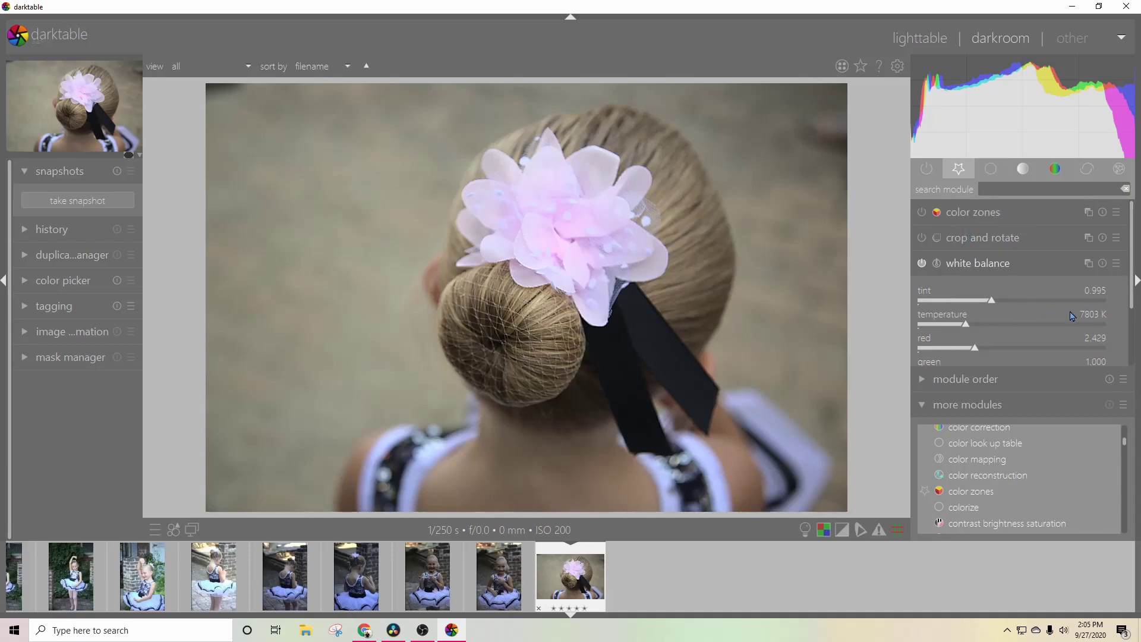
pyautogui.scroll(-3, 1067, 318)
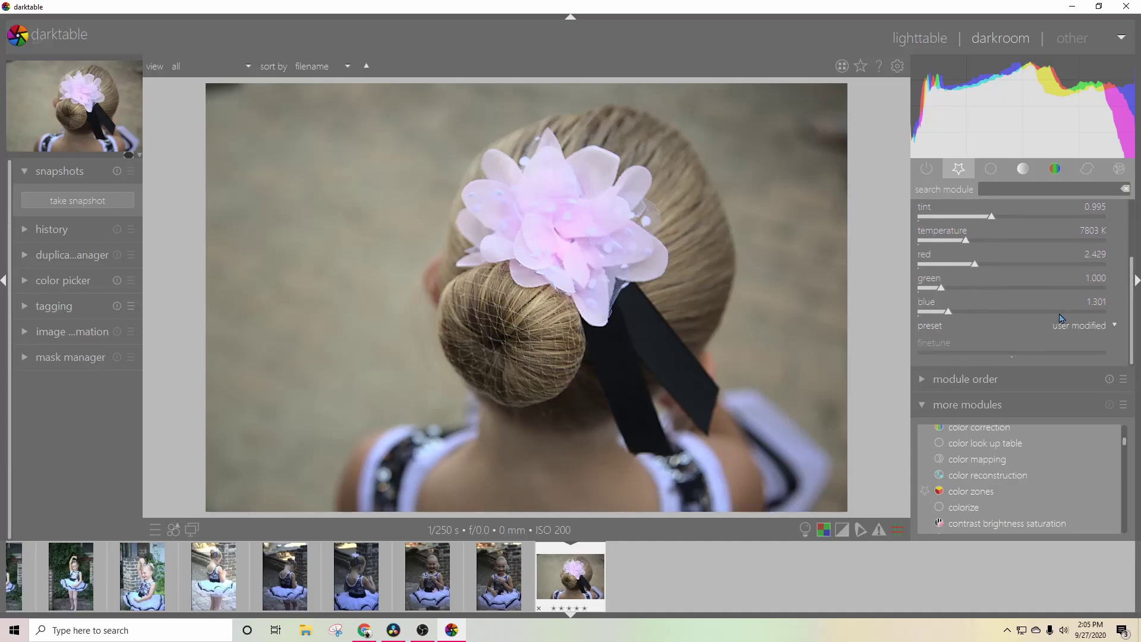
pyautogui.scroll(3, 1062, 318)
pyautogui.click(954, 262)
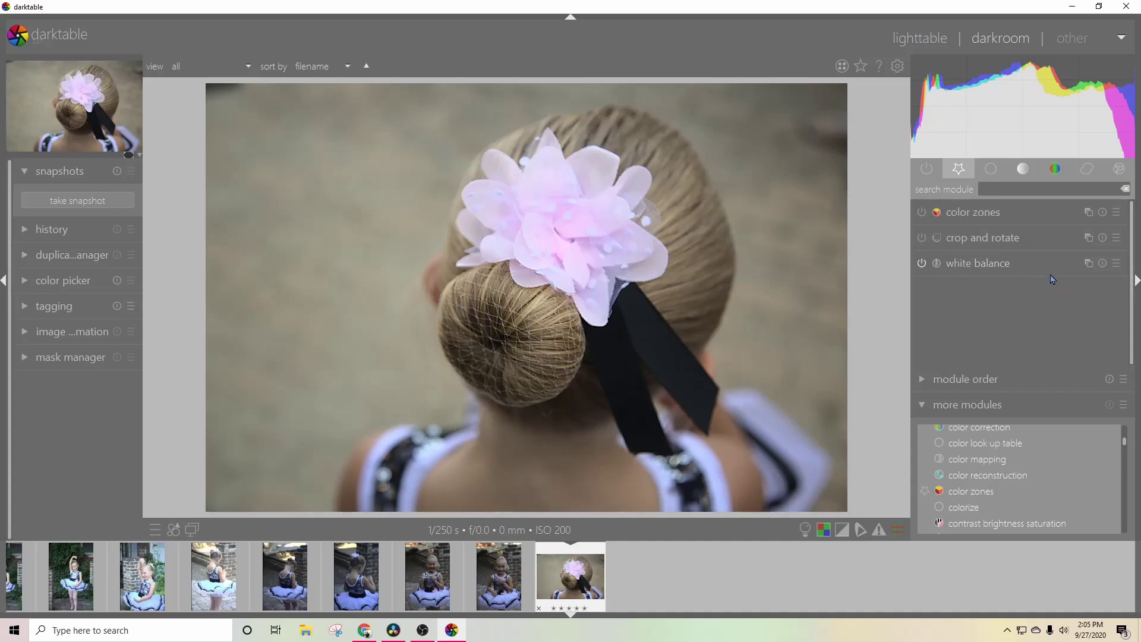
# - Add shadows and highlights to the favorite modules and expand its settings
pyautogui.scroll(-5, 963, 451)
pyautogui.scroll(-8, 994, 453)
pyautogui.scroll(-5, 1003, 462)
pyautogui.click(1004, 451)
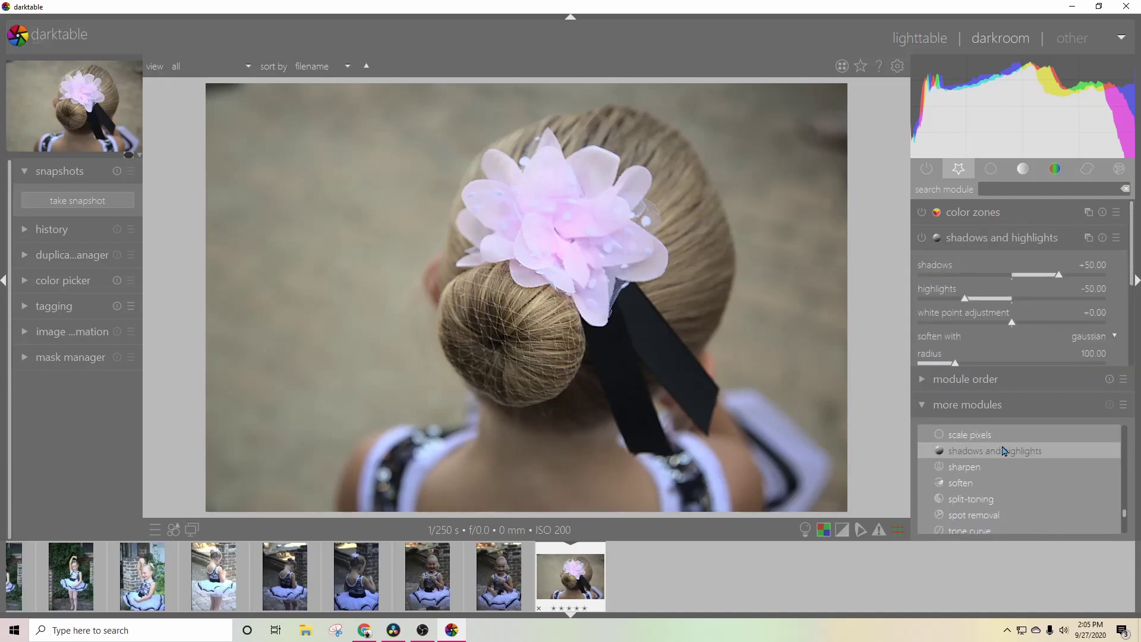
pyautogui.click(996, 242)
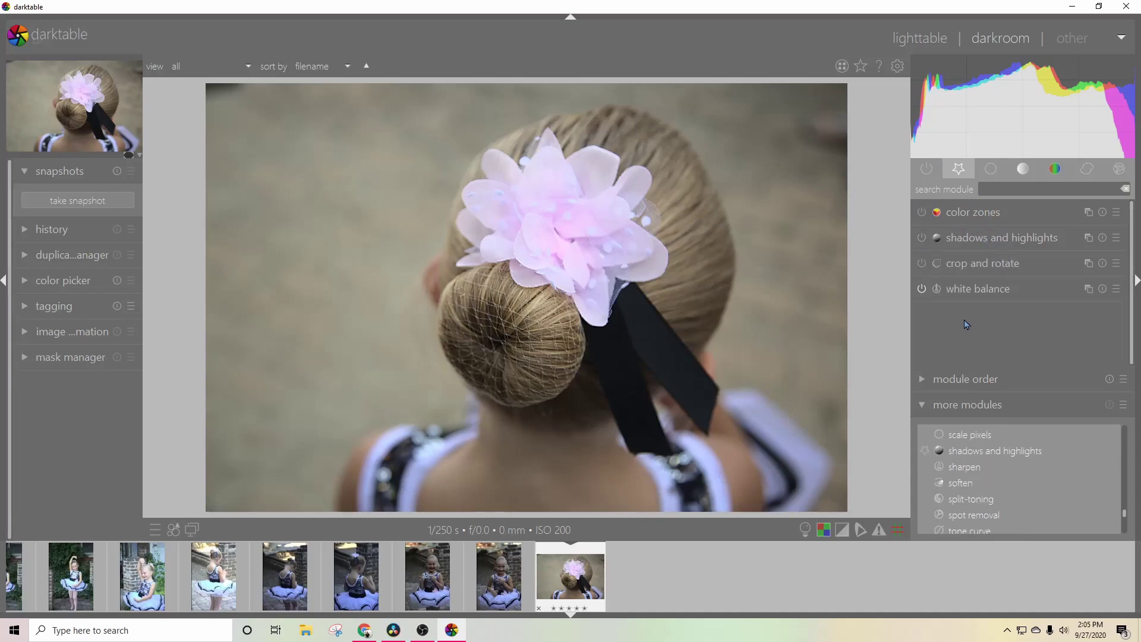
pyautogui.click(973, 245)
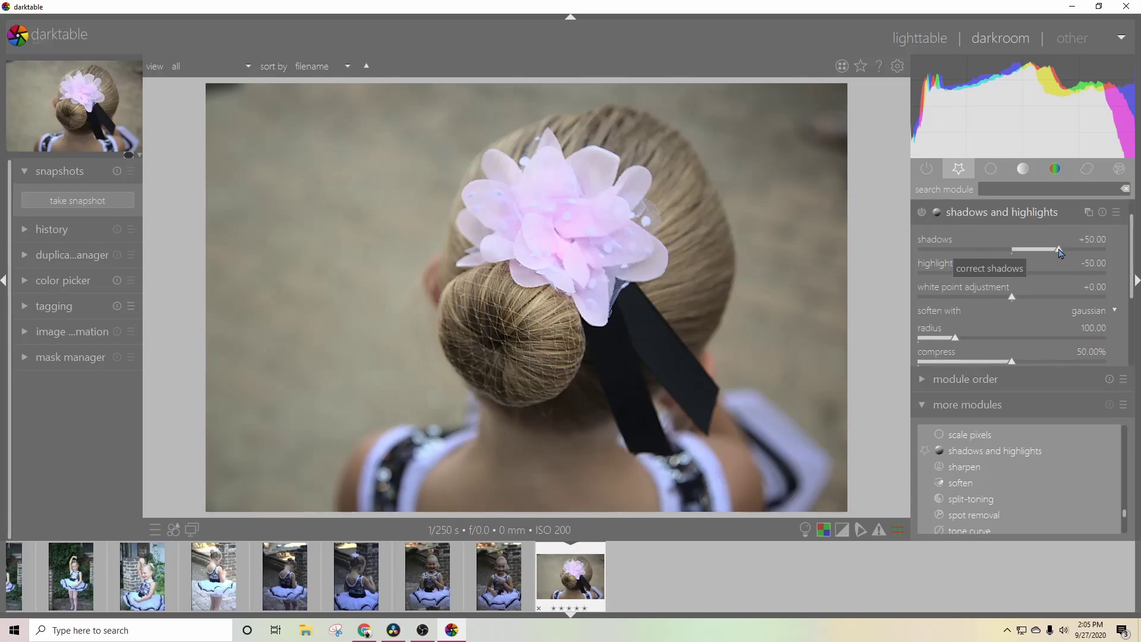
# - Enable shadows and highlights on the hair bun photo, with shadows at +22.40 and highlights at +0.95, and collapse its settings
pyautogui.click(923, 217)
pyautogui.moveTo(965, 273); pyautogui.dragTo(1013, 276)
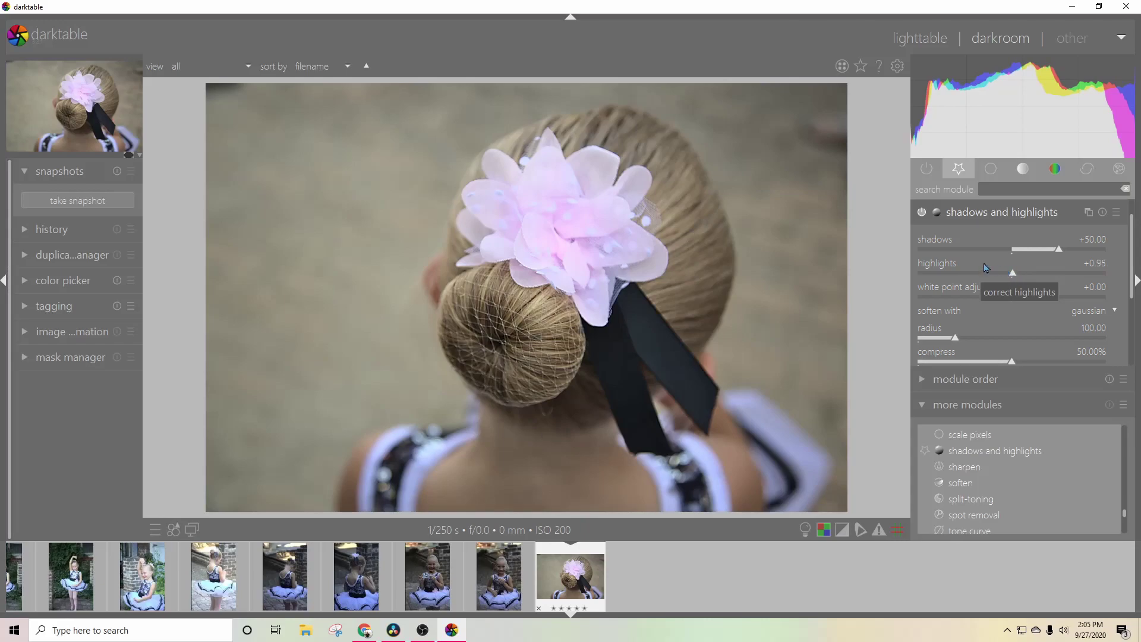
pyautogui.click(1032, 249)
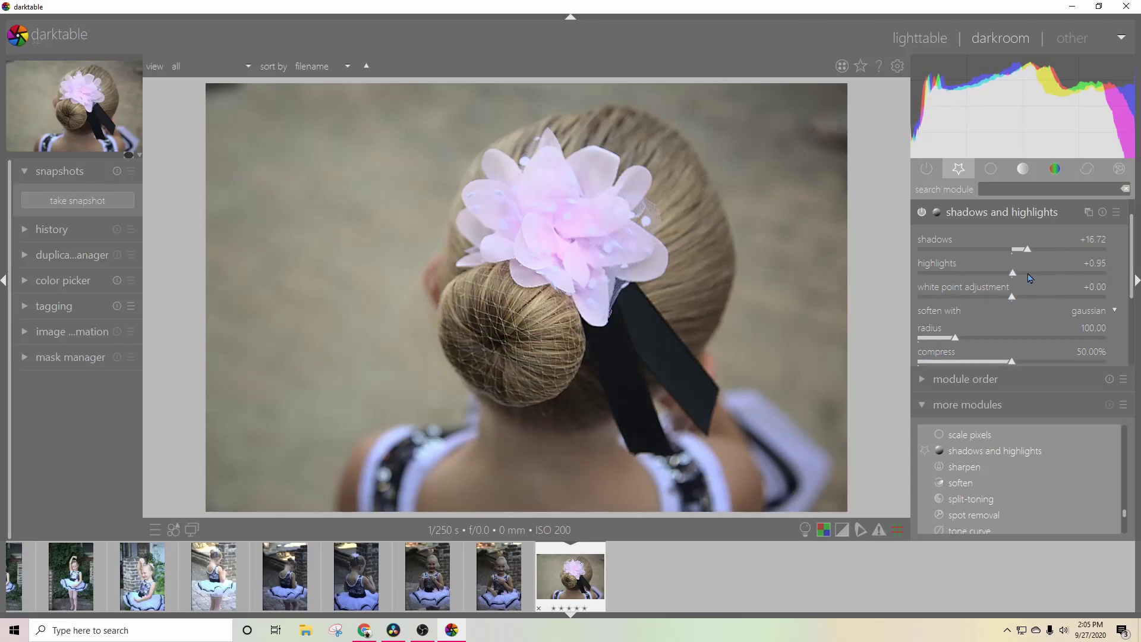
pyautogui.moveTo(1034, 276); pyautogui.dragTo(1033, 277)
pyautogui.moveTo(1035, 255)
pyautogui.mouseDown()
pyautogui.moveTo(1098, 252)
pyautogui.moveTo(1026, 268)
pyautogui.moveTo(1100, 254)
pyautogui.mouseUp()
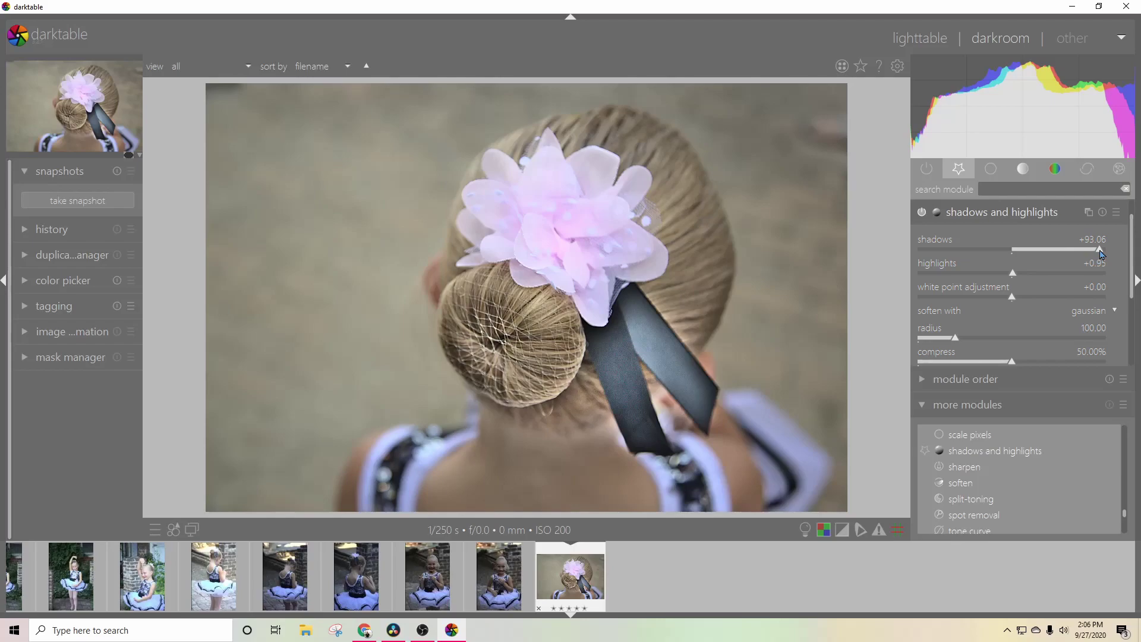
pyautogui.moveTo(1101, 254)
pyautogui.mouseDown()
pyautogui.moveTo(1025, 262)
pyautogui.moveTo(1035, 261)
pyautogui.mouseUp()
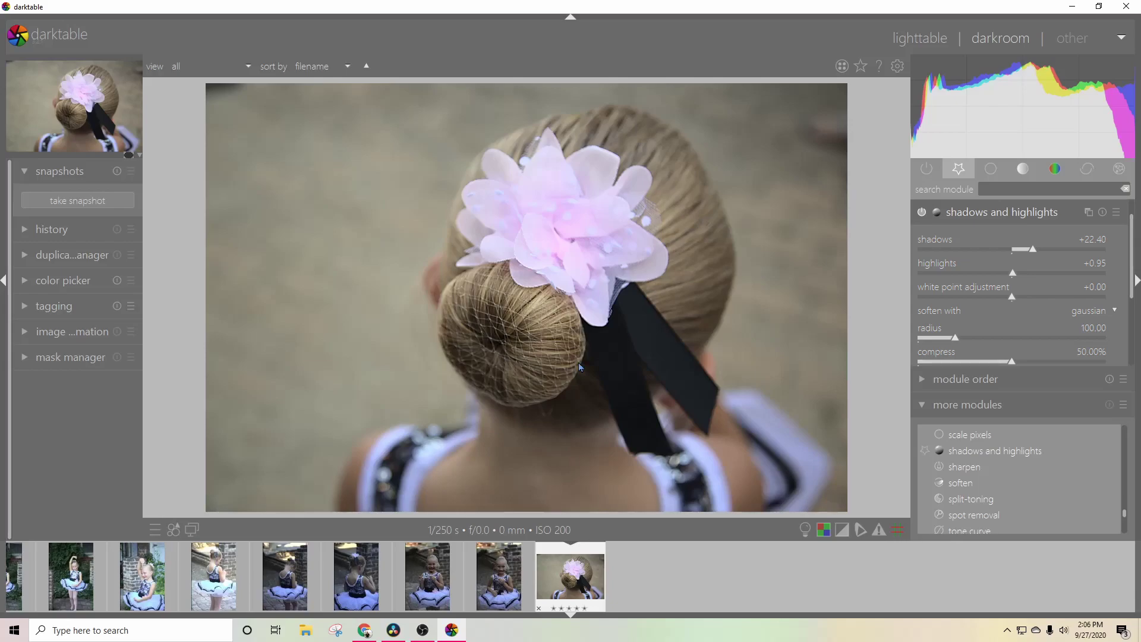
pyautogui.click(988, 171)
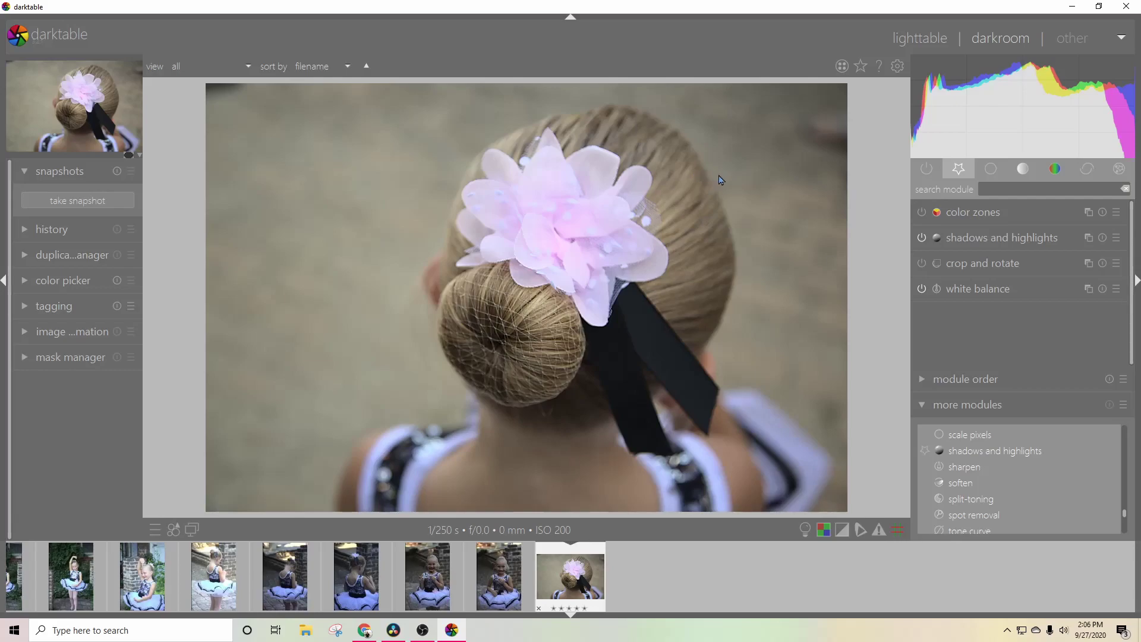
# - Lower the highlights to -44.48 in shadows and highlights and collapse the settings again
pyautogui.click(1001, 244)
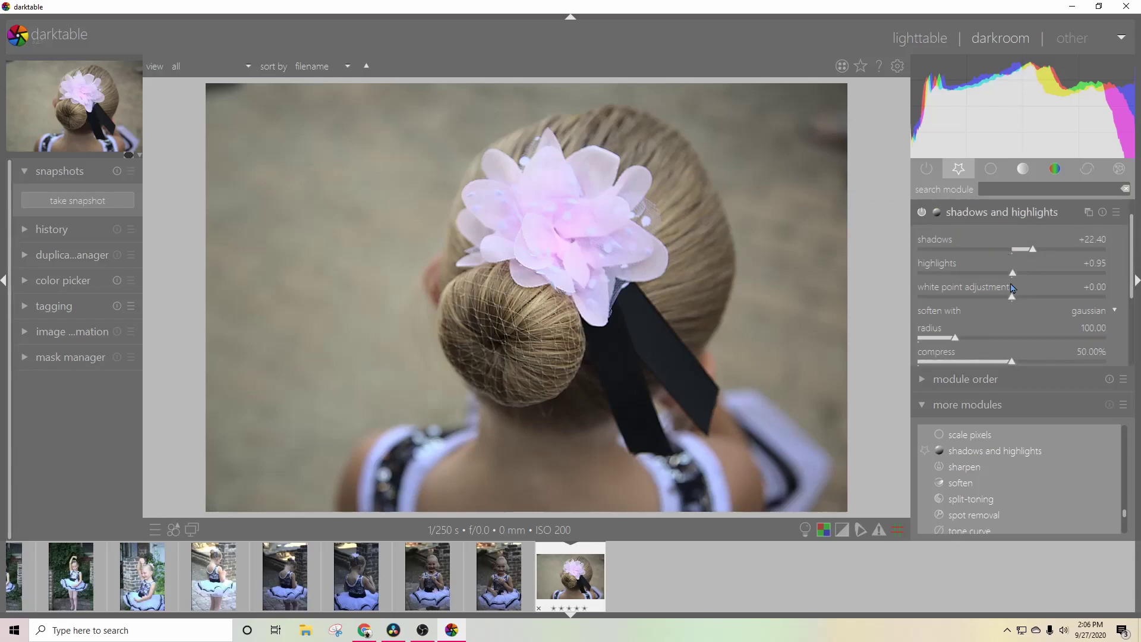
pyautogui.moveTo(1014, 274); pyautogui.dragTo(969, 273)
pyautogui.moveTo(964, 290); pyautogui.dragTo(972, 291)
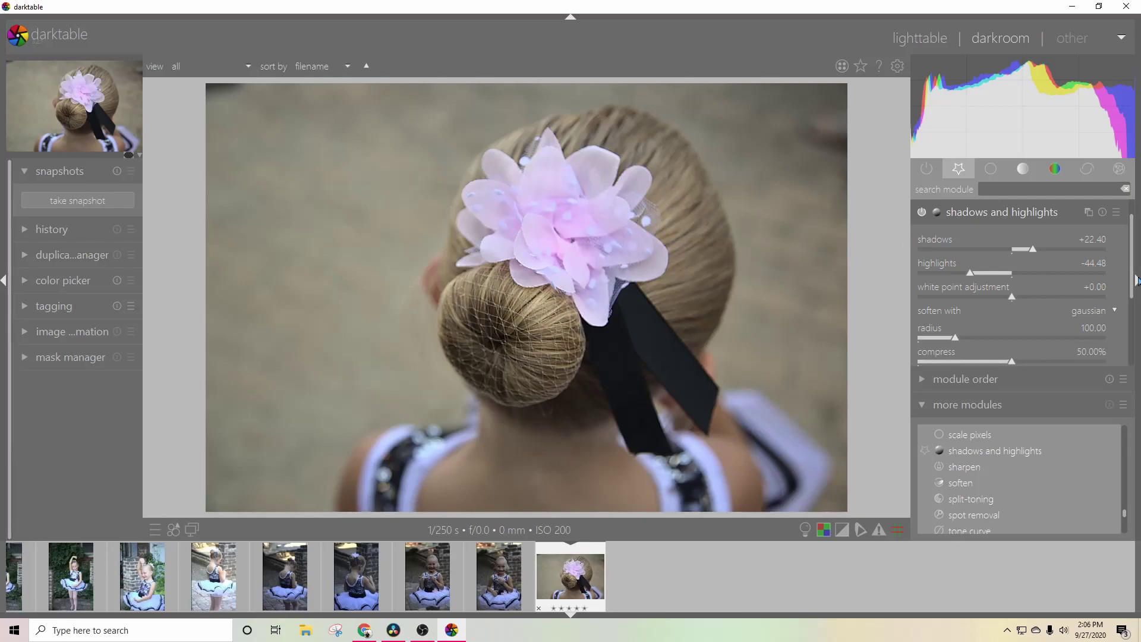
pyautogui.click(1004, 218)
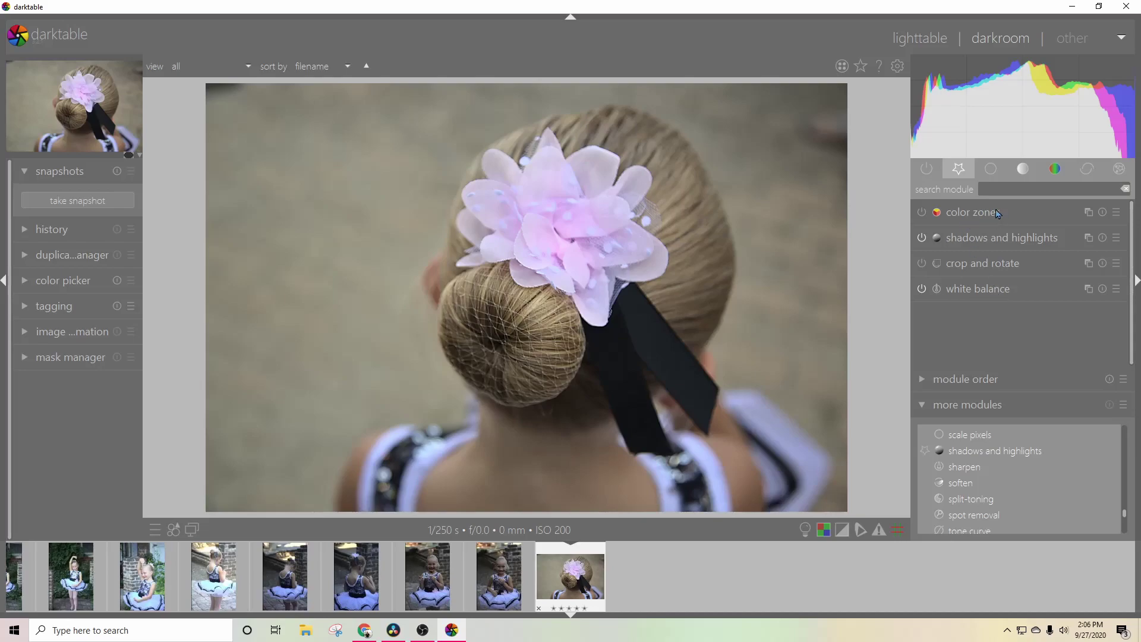
# - Find contrast brightness saturation in the list of further modules and activate it among the favorites
pyautogui.scroll(10, 1039, 488)
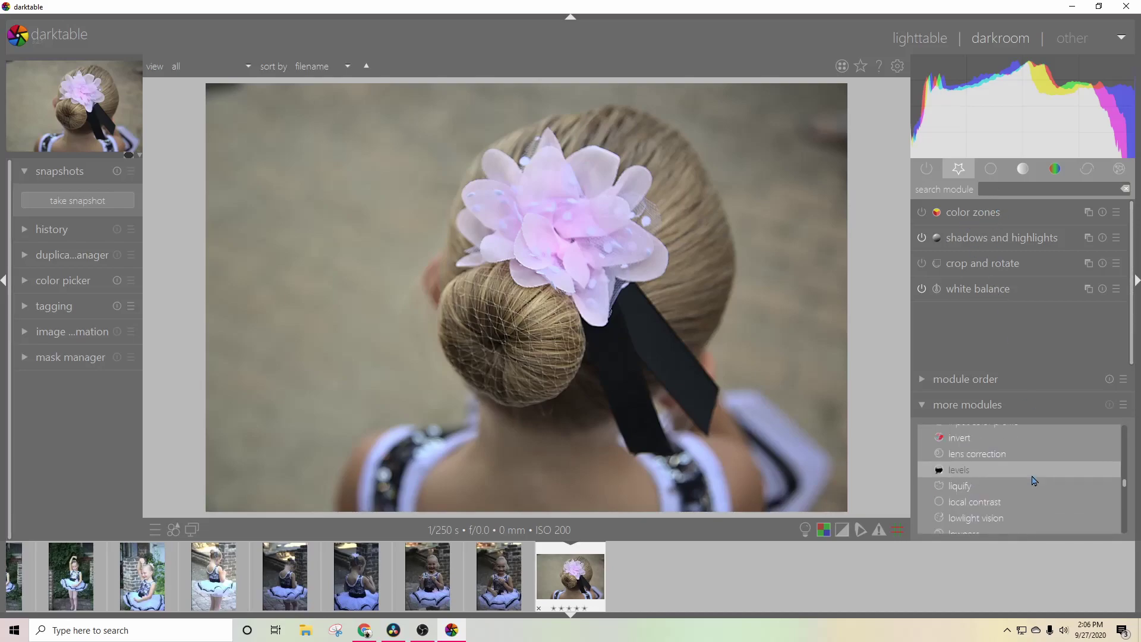
pyautogui.scroll(5, 1034, 475)
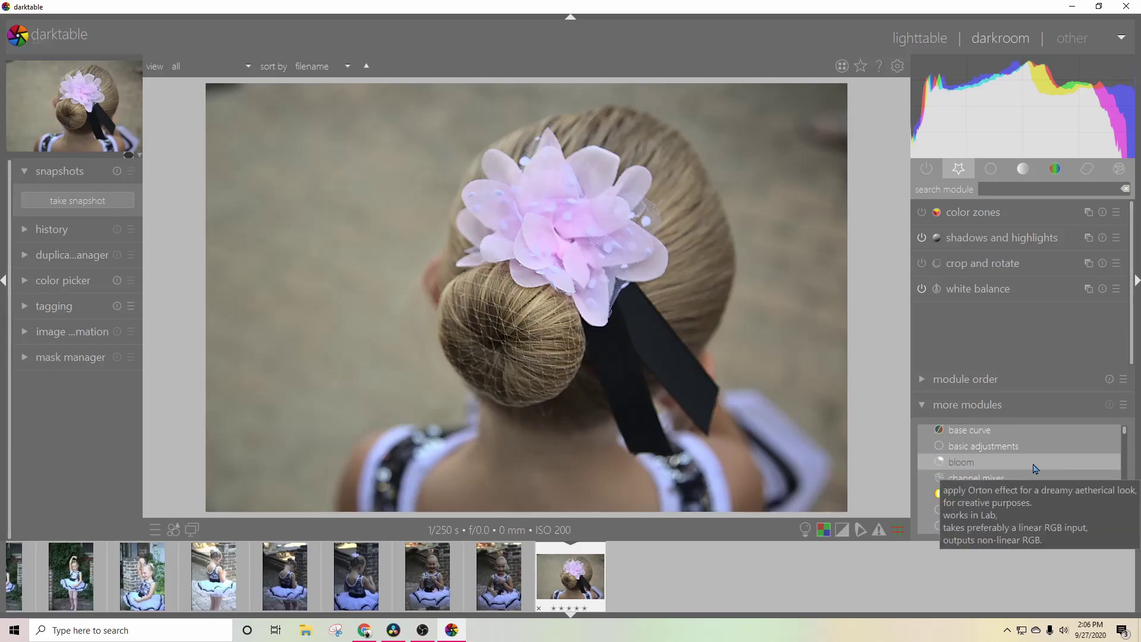
pyautogui.scroll(-6, 1035, 470)
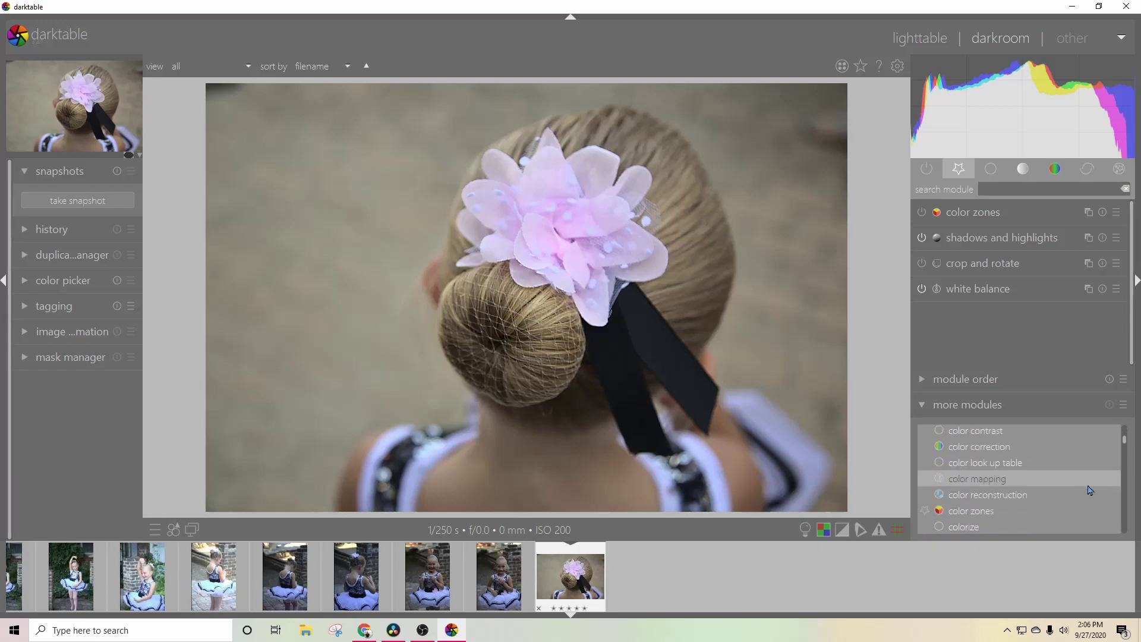
pyautogui.scroll(-2, 1091, 489)
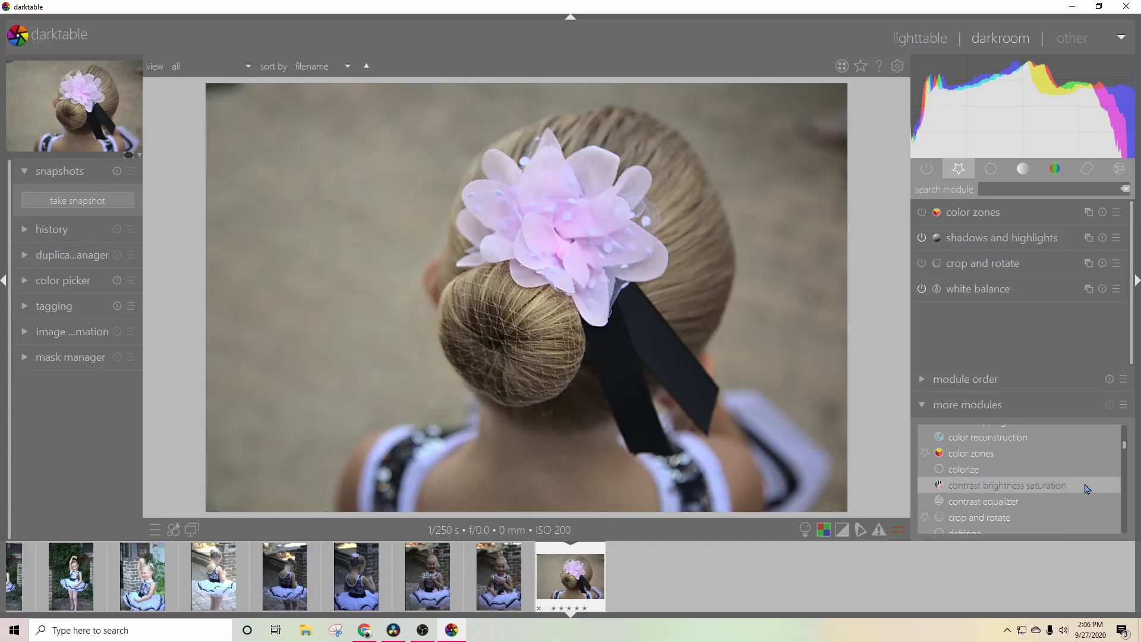
pyautogui.click(980, 491)
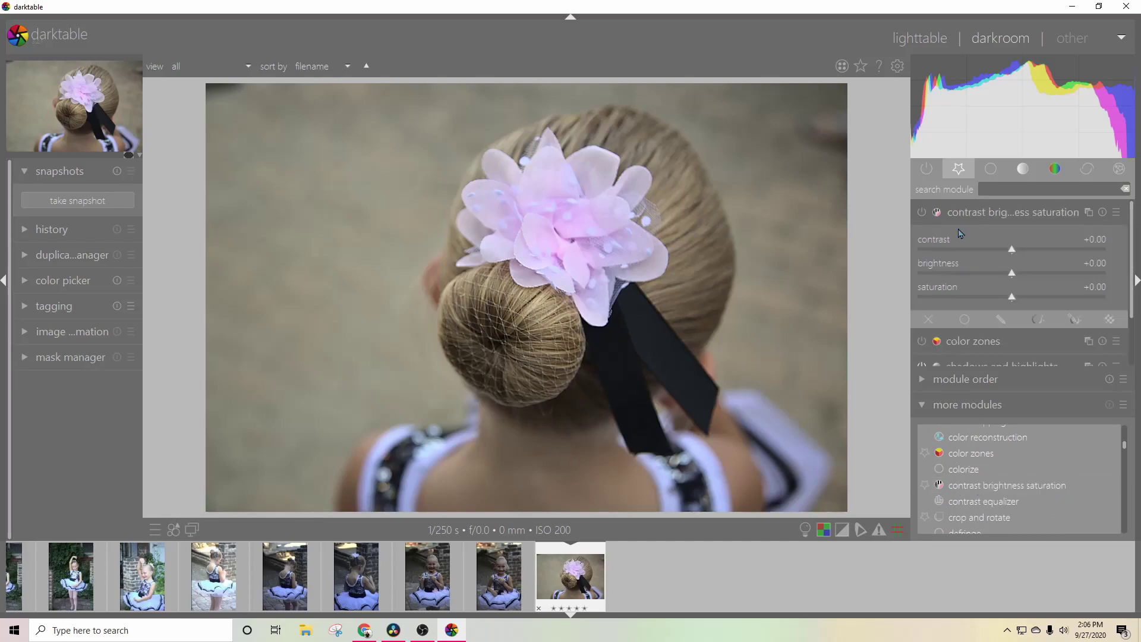
# - Keep the hair bun photo's contrast at 0.00 and raise its brightness to +0.01
pyautogui.click(995, 215)
pyautogui.click(994, 216)
pyautogui.moveTo(1014, 252)
pyautogui.mouseDown()
pyautogui.moveTo(1023, 250)
pyautogui.moveTo(1012, 252)
pyautogui.mouseUp()
pyautogui.moveTo(1013, 278)
pyautogui.mouseDown()
pyautogui.moveTo(1036, 273)
pyautogui.moveTo(1016, 278)
pyautogui.mouseUp()
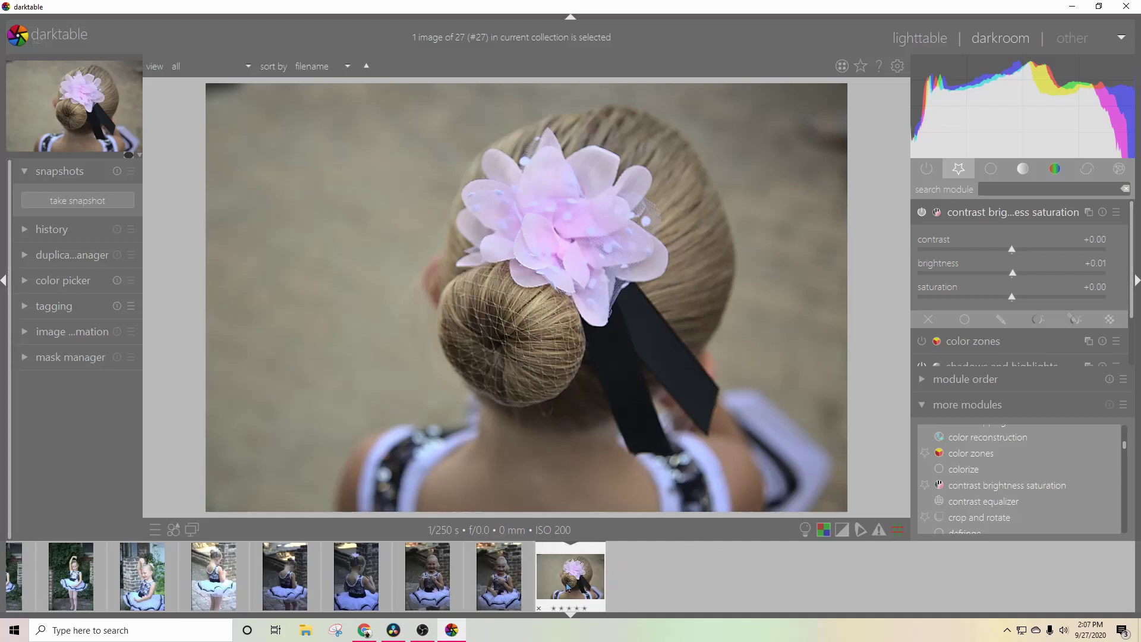
# - Return to the lighttable, duplicate the hair bun photo and open the duplicate in the darkroom
pyautogui.click(937, 42)
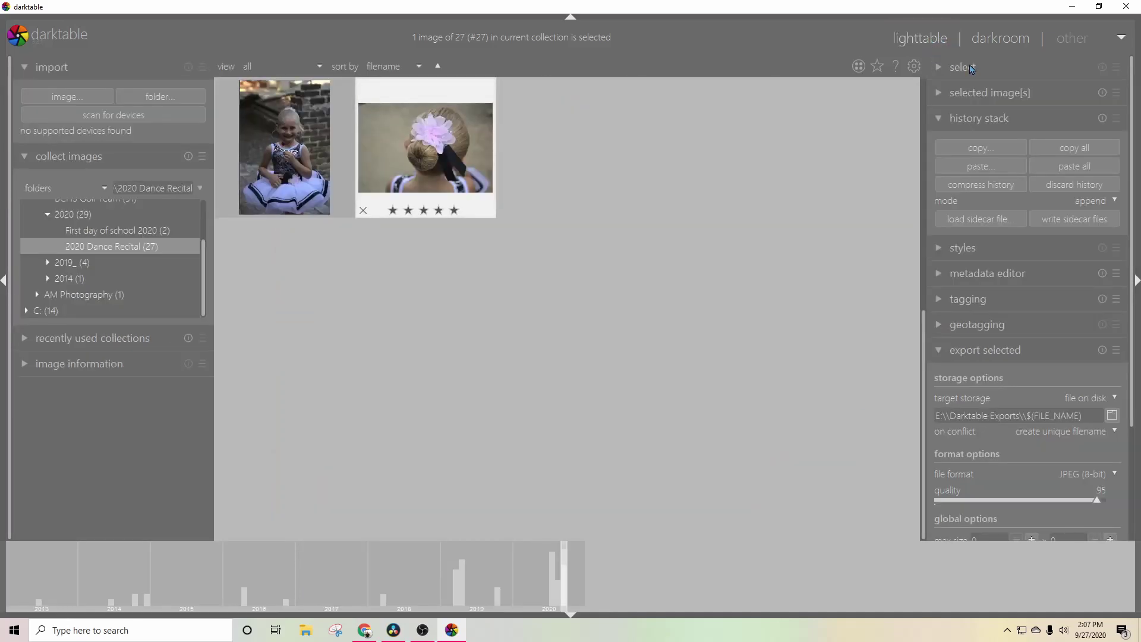
pyautogui.click(977, 118)
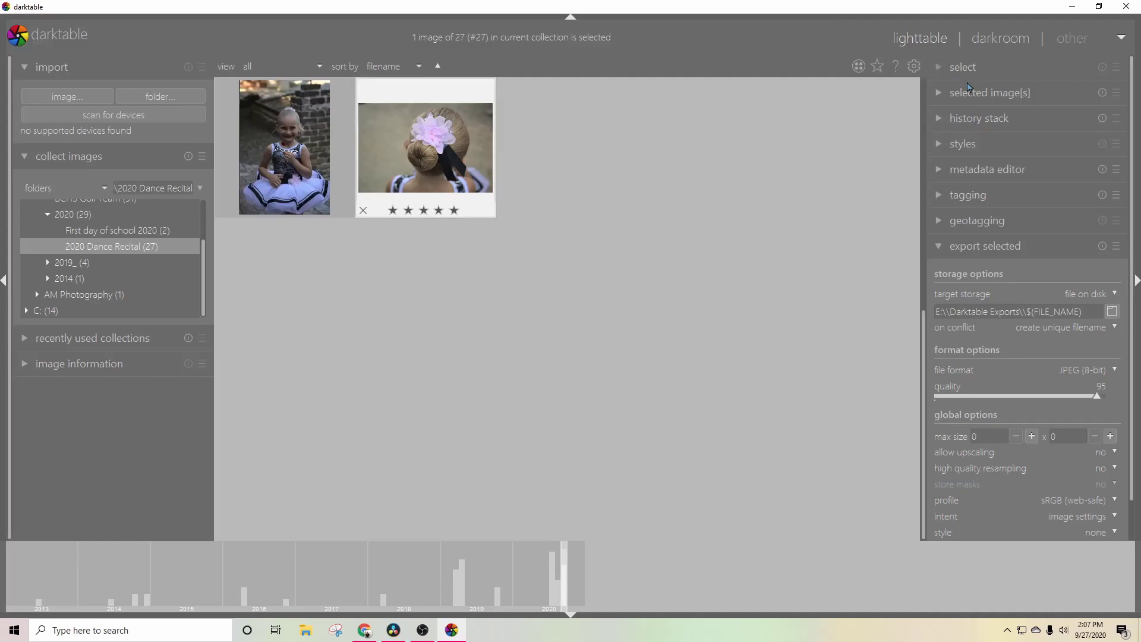
pyautogui.click(970, 94)
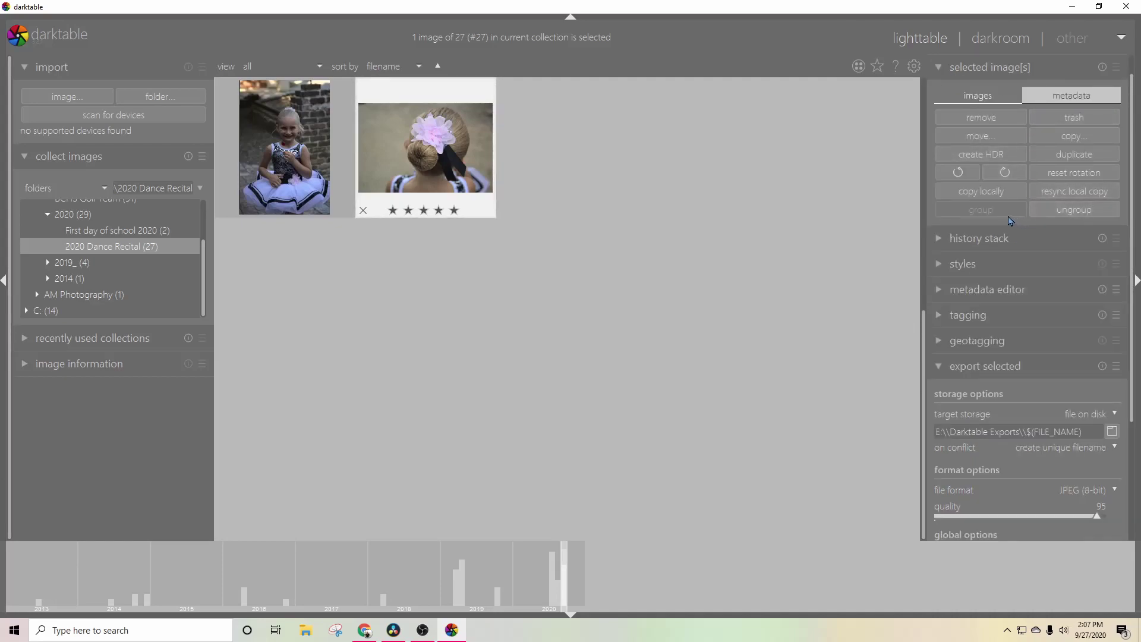
pyautogui.click(1073, 159)
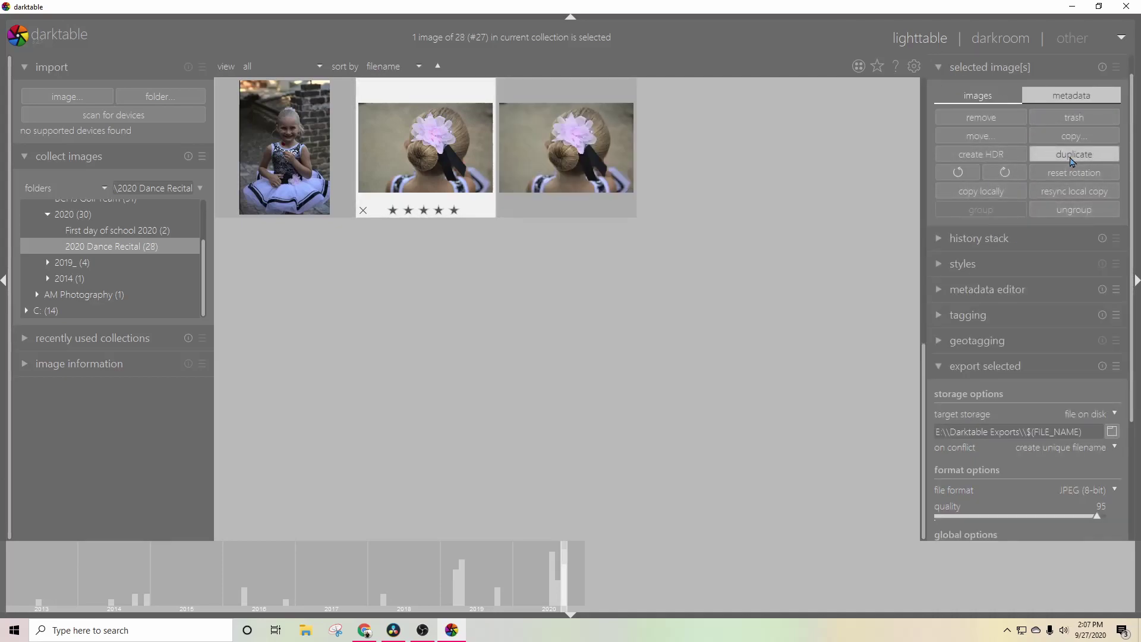
pyautogui.click(605, 160)
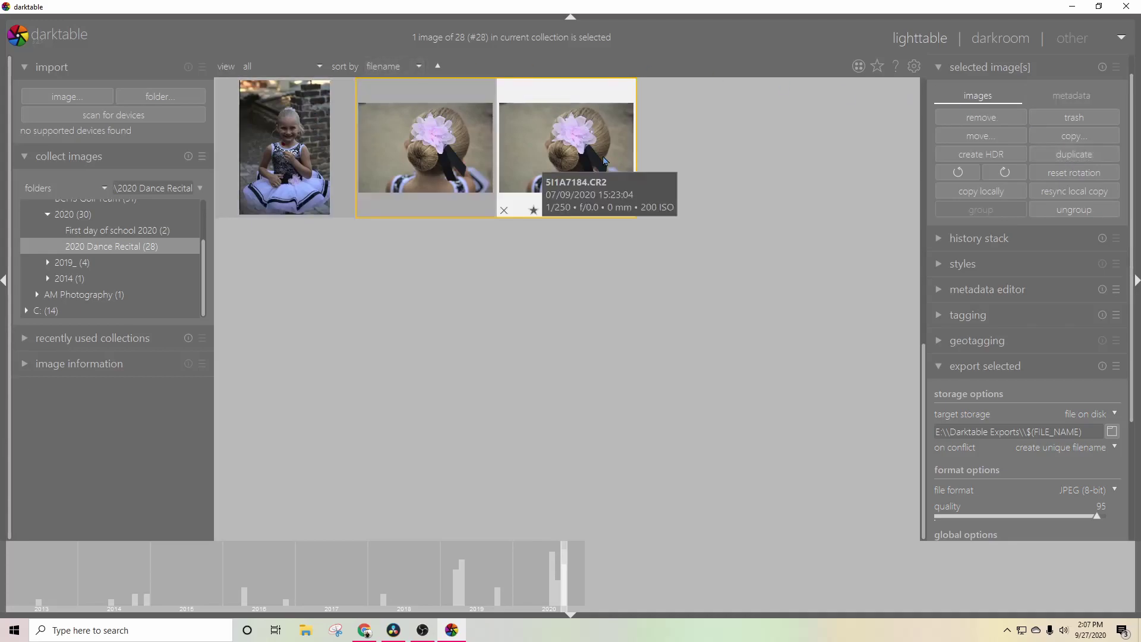
pyautogui.doubleClick(605, 159)
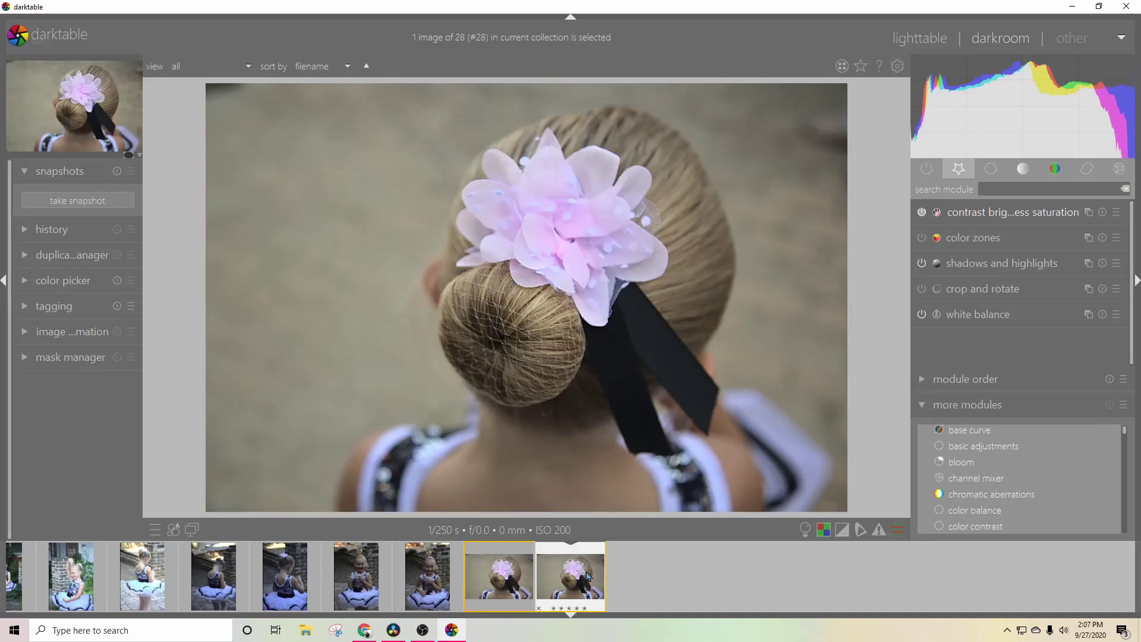
# - Turn the duplicate black and white with saturation at -1.00, and raise its contrast to +0.21
pyautogui.click(1043, 212)
pyautogui.moveTo(1010, 299); pyautogui.dragTo(915, 300)
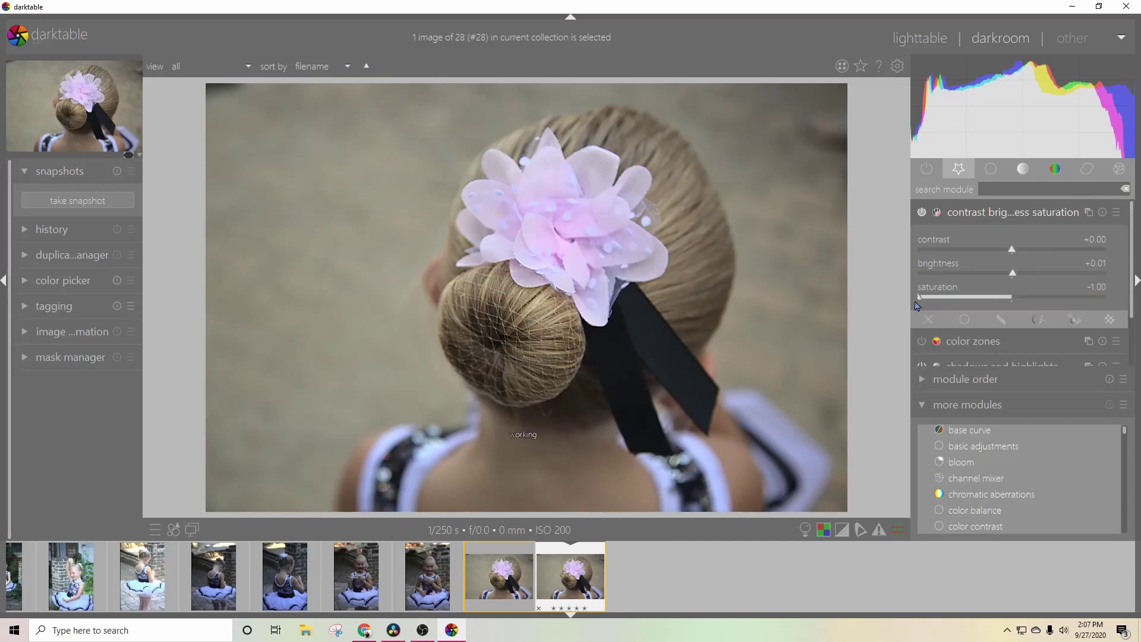
pyautogui.moveTo(1014, 256)
pyautogui.mouseDown()
pyautogui.moveTo(1044, 251)
pyautogui.moveTo(1031, 254)
pyautogui.mouseUp()
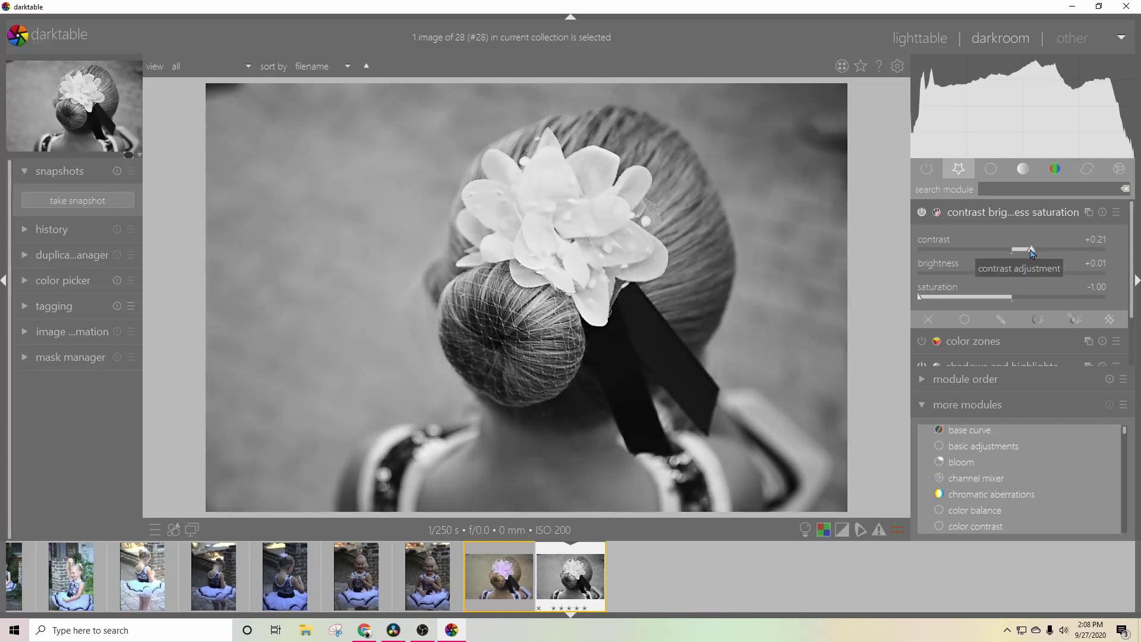
pyautogui.click(1028, 216)
# - Raise the shadows of the black-and-white duplicate to +24.29 and collapse the shadows and highlights settings
pyautogui.click(978, 270)
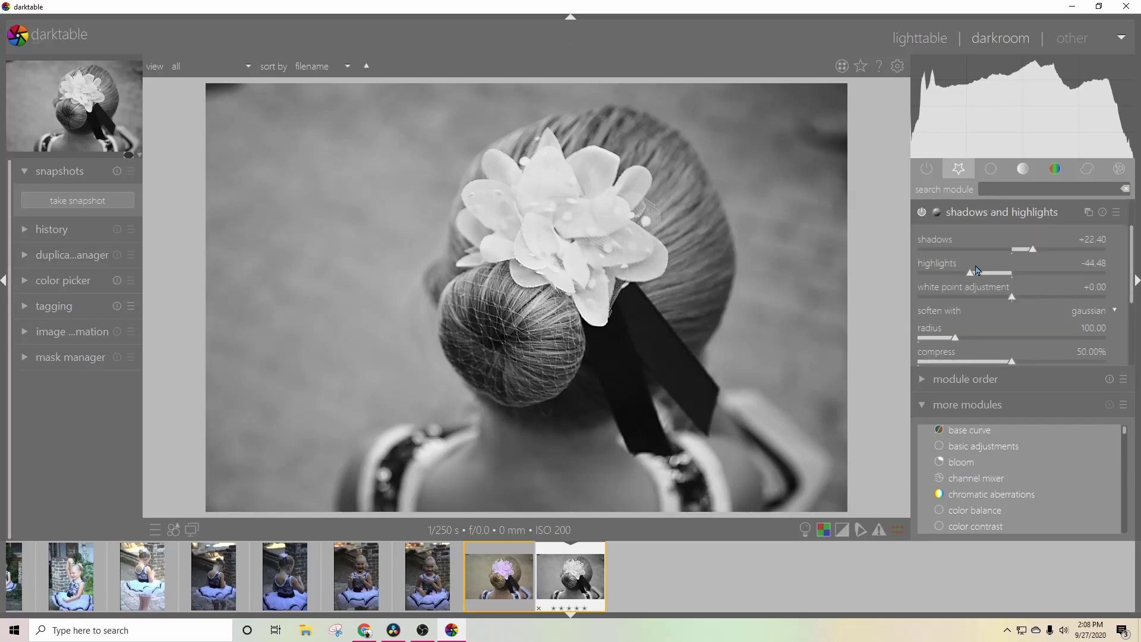
pyautogui.moveTo(1032, 256)
pyautogui.mouseDown()
pyautogui.moveTo(1059, 252)
pyautogui.moveTo(1035, 254)
pyautogui.mouseUp()
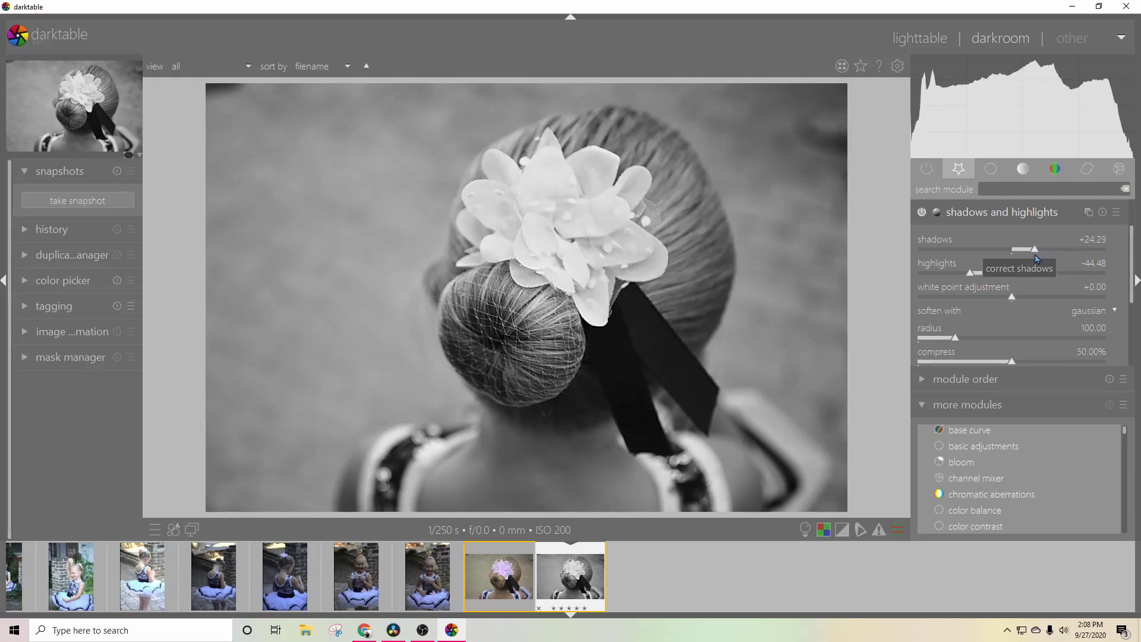
pyautogui.click(987, 214)
# - Set the black-and-white duplicate's contrast to +0.15 and its brightness to +0.08
pyautogui.click(987, 216)
pyautogui.moveTo(1030, 249); pyautogui.dragTo(1027, 250)
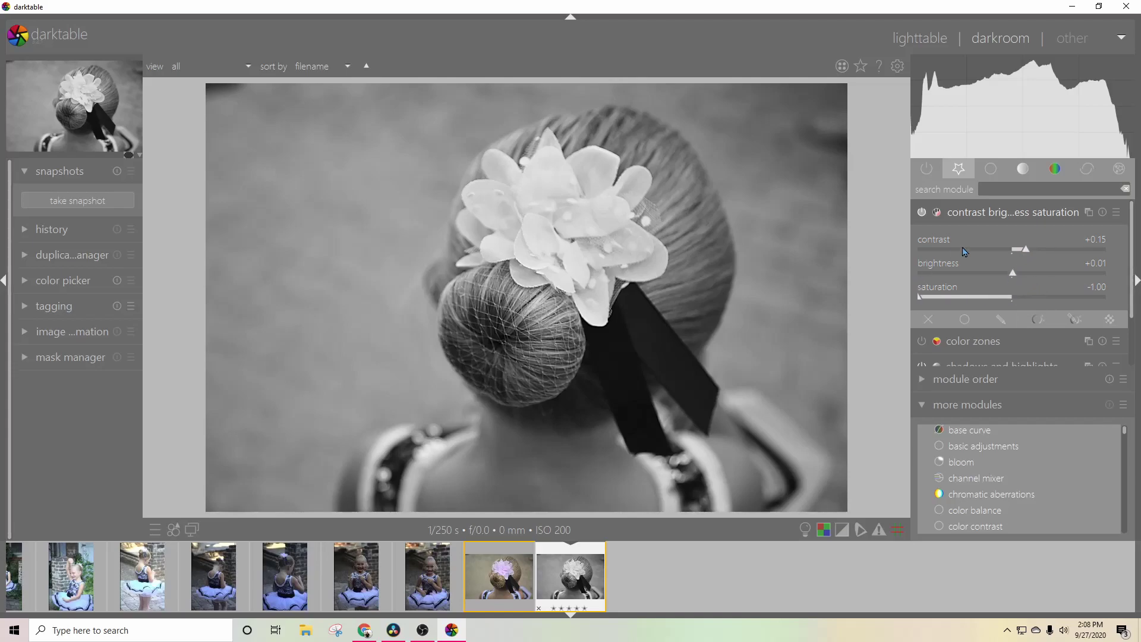
pyautogui.moveTo(1013, 274)
pyautogui.mouseDown()
pyautogui.moveTo(1037, 275)
pyautogui.moveTo(1020, 274)
pyautogui.mouseUp()
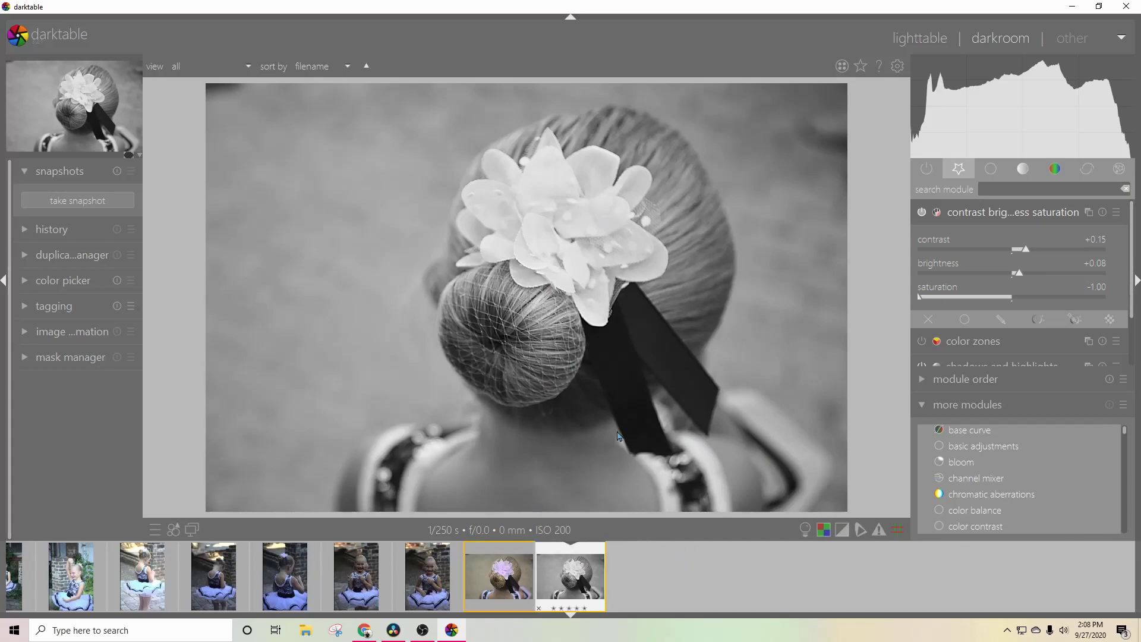
# - Switch to the color hair bun photo, sample the plain background beside the head in color zones and lower that color's saturation
pyautogui.click(511, 576)
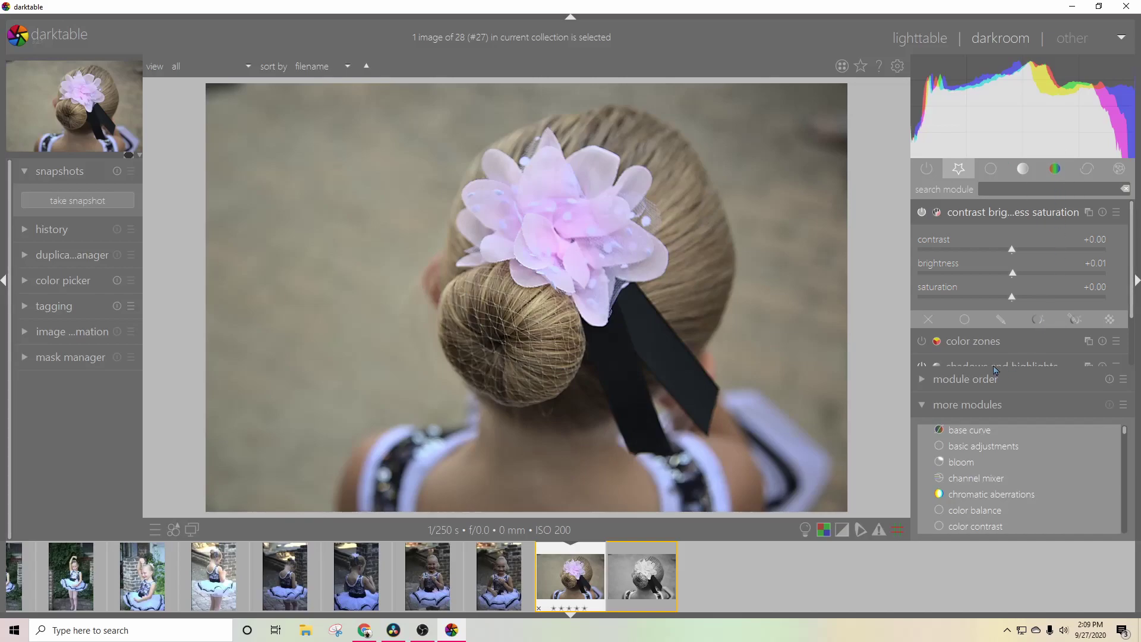
pyautogui.click(964, 343)
pyautogui.scroll(-1, 1032, 300)
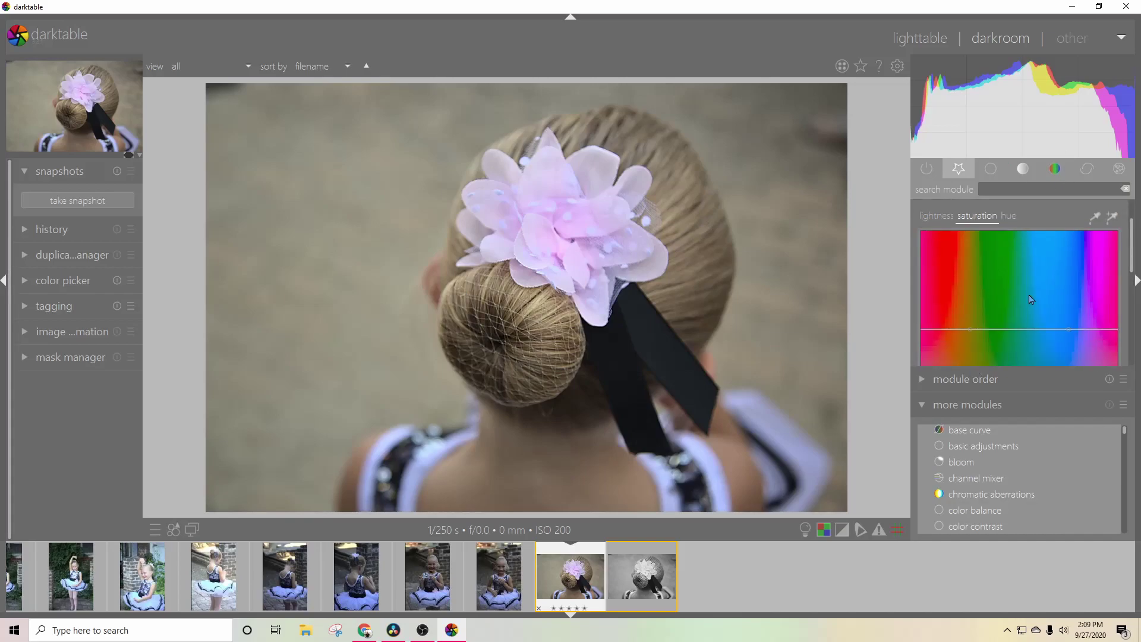
pyautogui.click(1111, 218)
pyautogui.moveTo(259, 169); pyautogui.dragTo(411, 258)
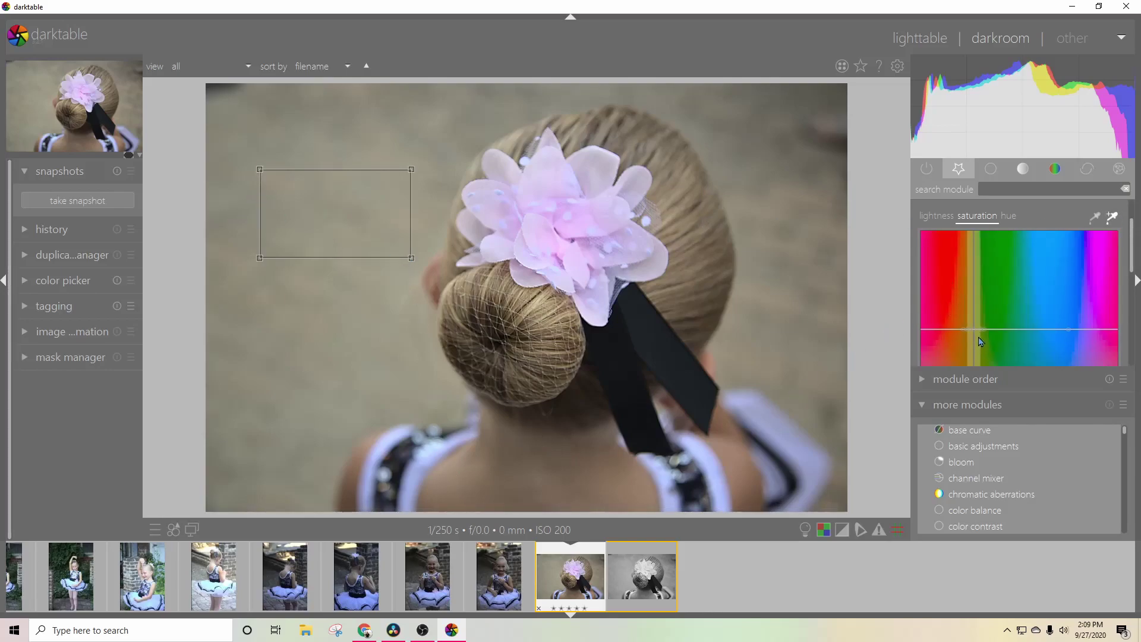
pyautogui.moveTo(979, 331); pyautogui.dragTo(976, 364)
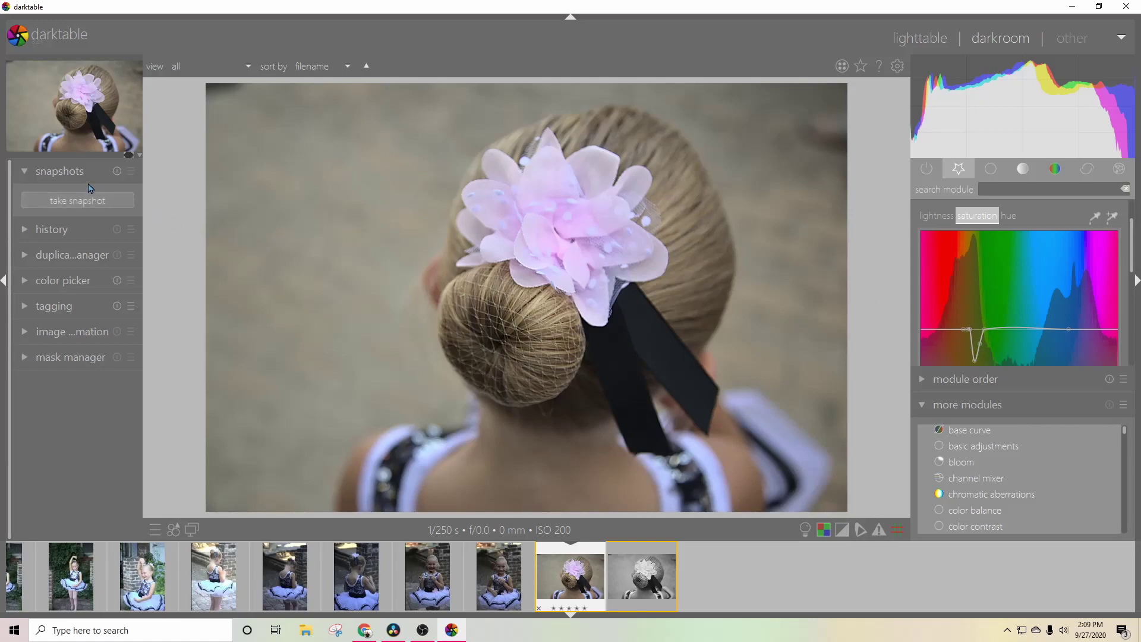
# - Take a snapshot of the finished color edit and compare it across the photo with the white balance stage of the history
pyautogui.click(23, 232)
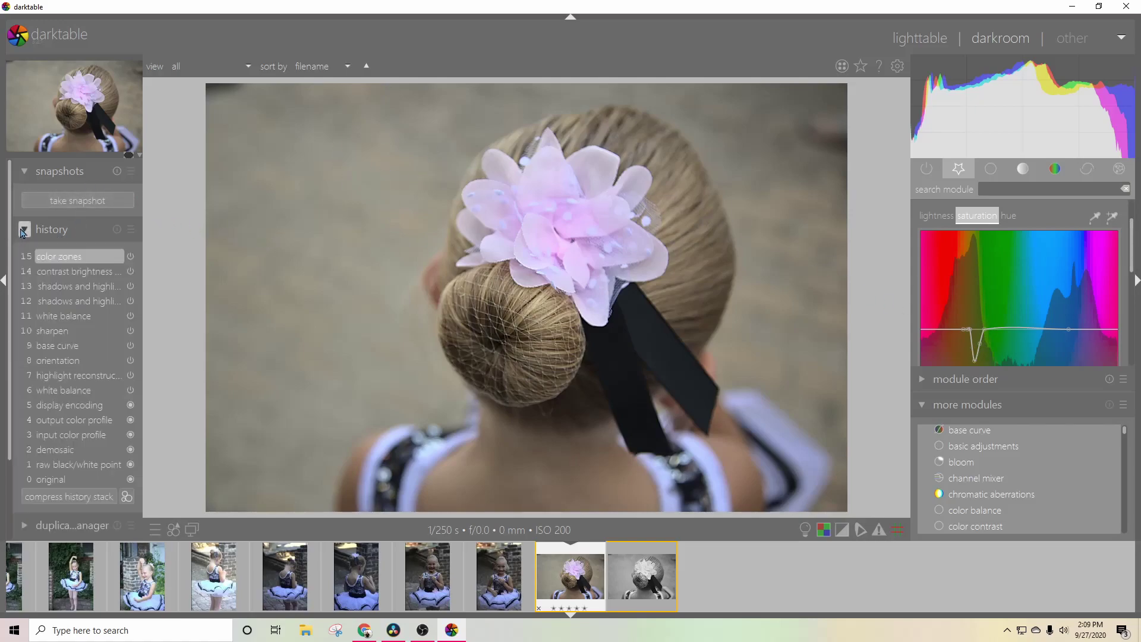
pyautogui.click(75, 278)
pyautogui.click(65, 256)
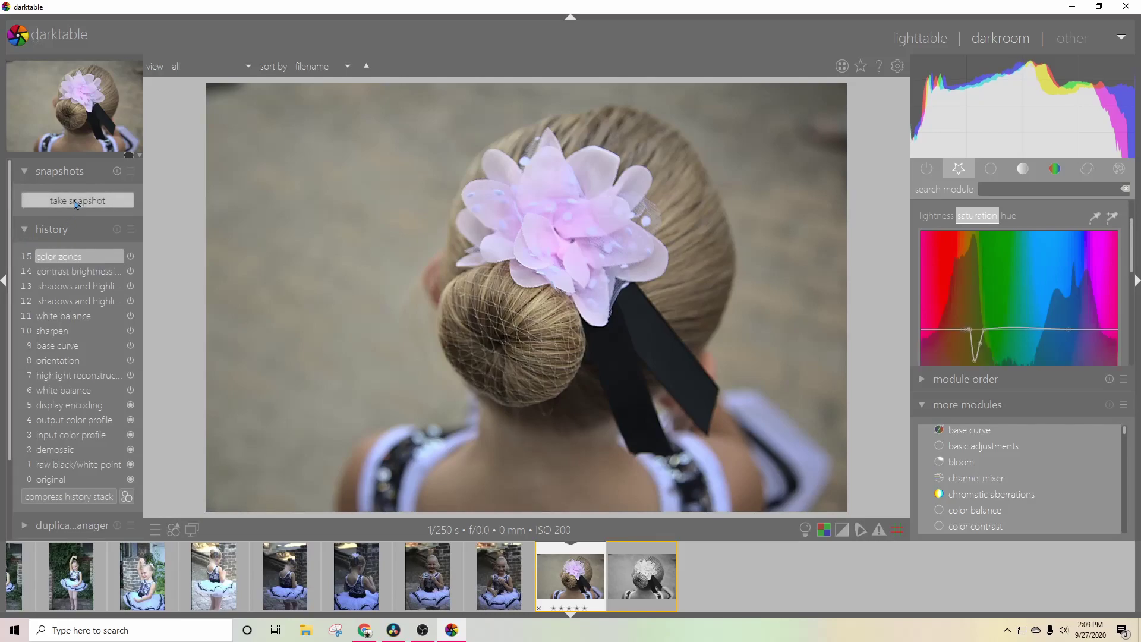
pyautogui.click(78, 201)
pyautogui.click(71, 202)
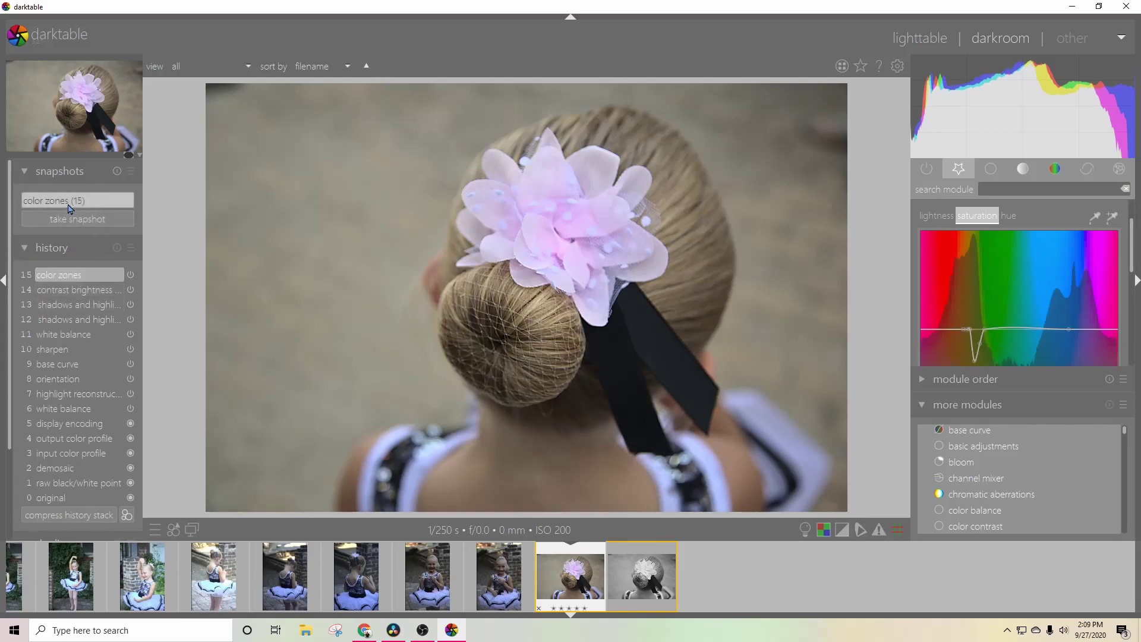
pyautogui.click(108, 335)
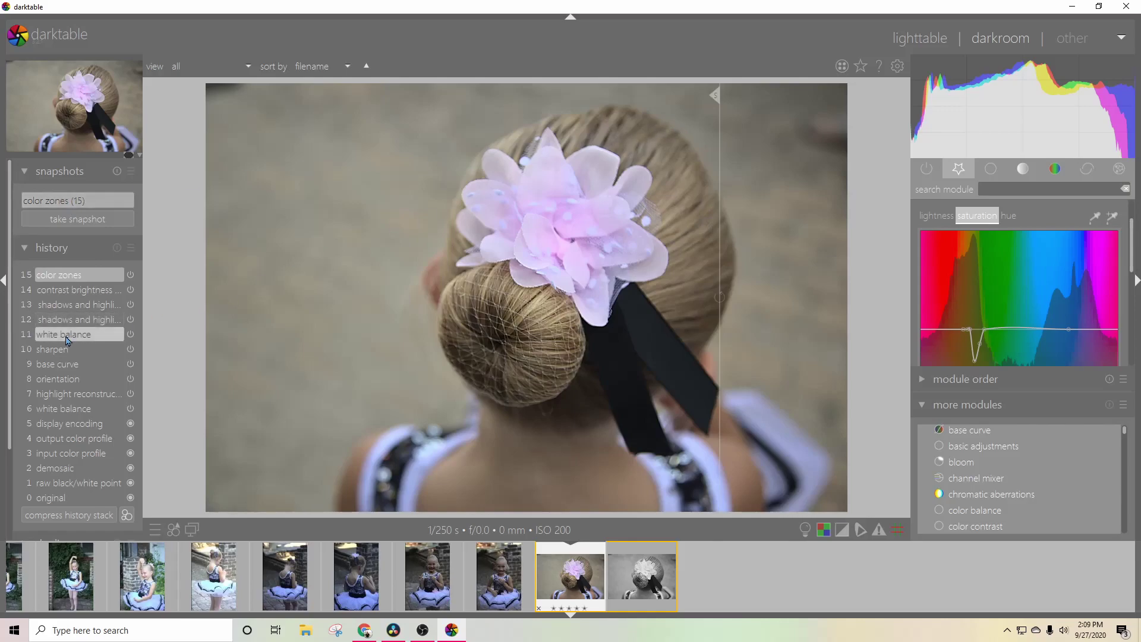
pyautogui.moveTo(722, 138); pyautogui.dragTo(176, 189)
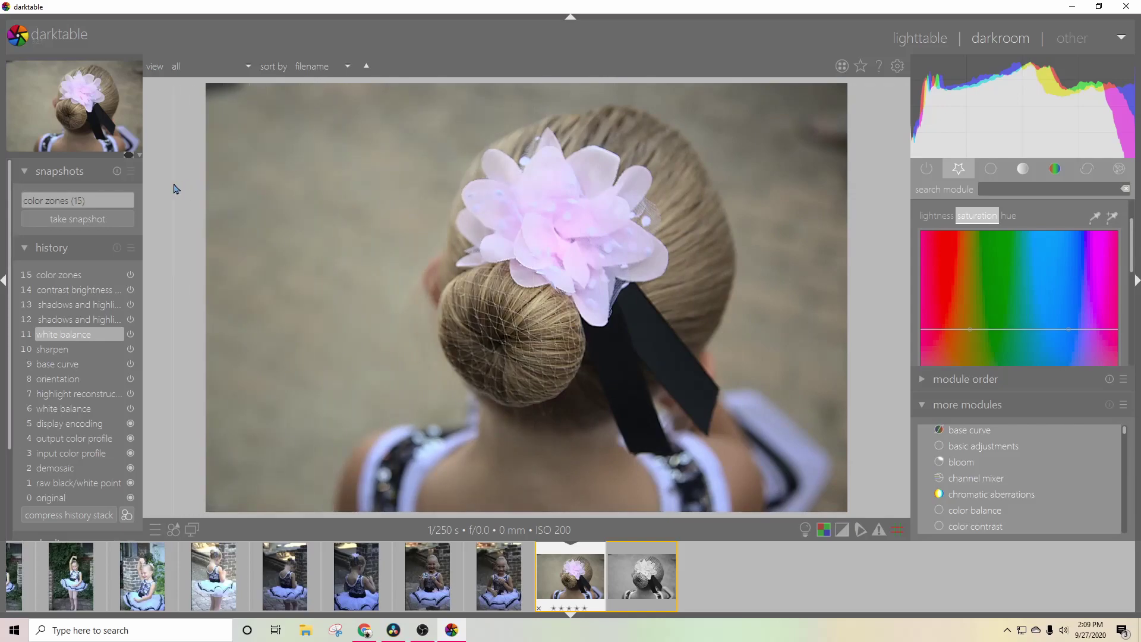
# - Sweep the snapshot divider across the hair bun photo to compare the finished color edit with the white balance stage
pyautogui.moveTo(426, 208); pyautogui.dragTo(733, 267)
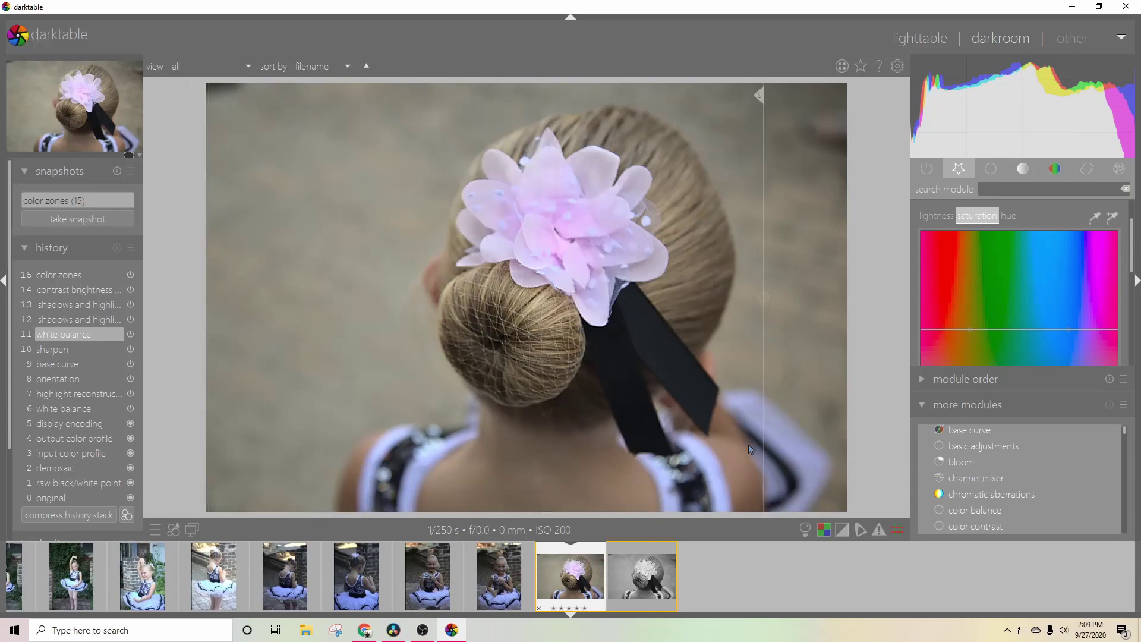
pyautogui.moveTo(768, 415); pyautogui.dragTo(165, 406)
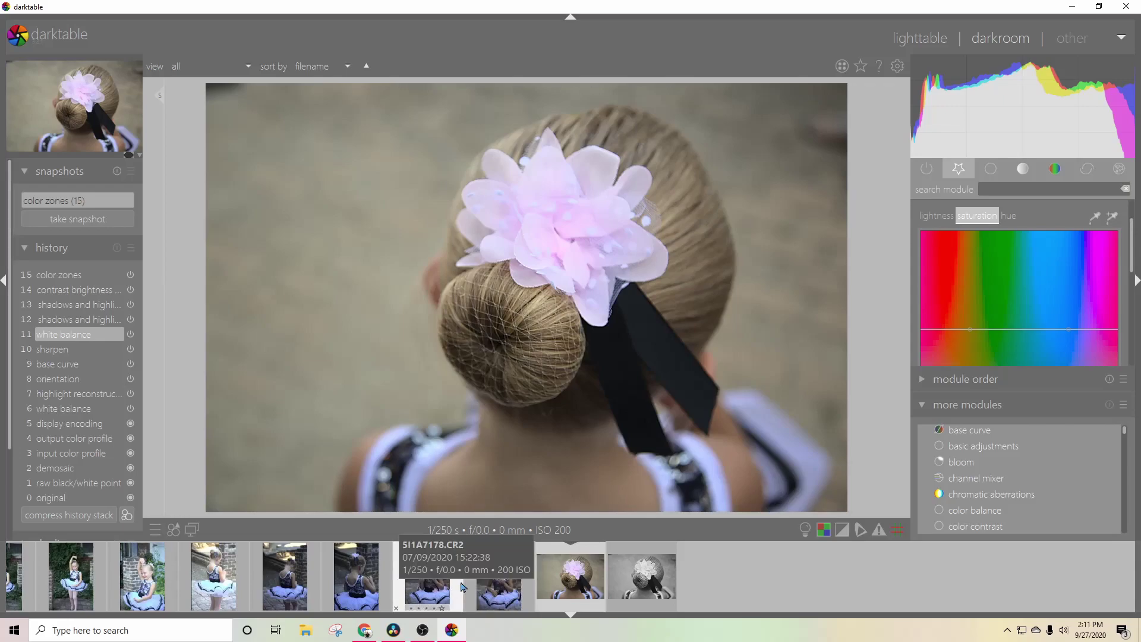
# - Open the photo of the seated dancer seen from behind and bring up its favorite editing modules
pyautogui.click(355, 592)
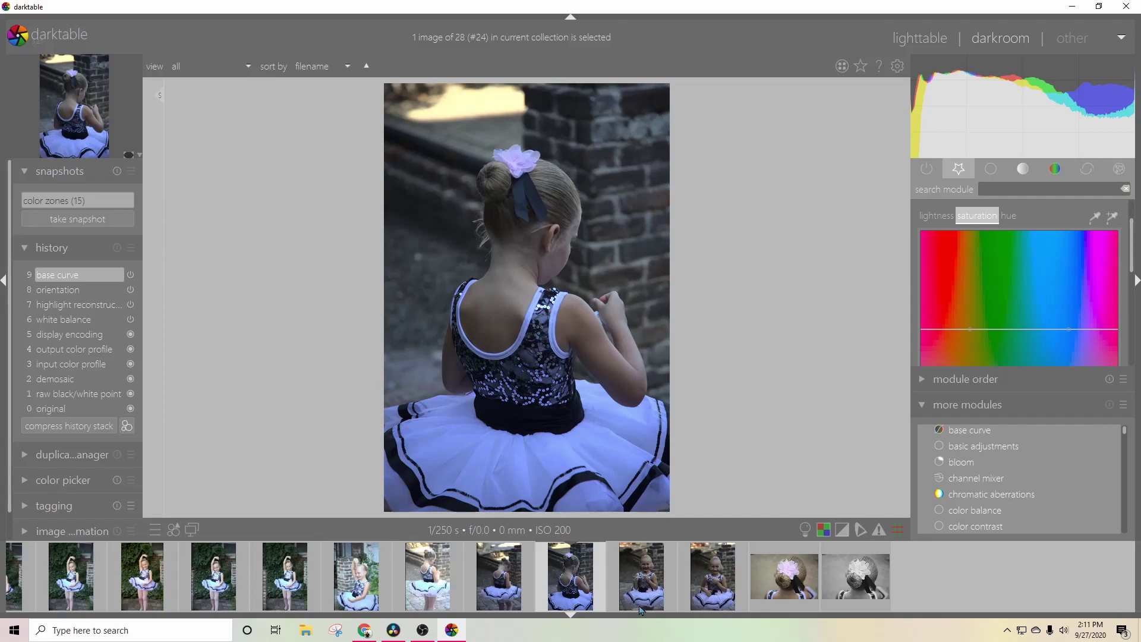
pyautogui.click(958, 438)
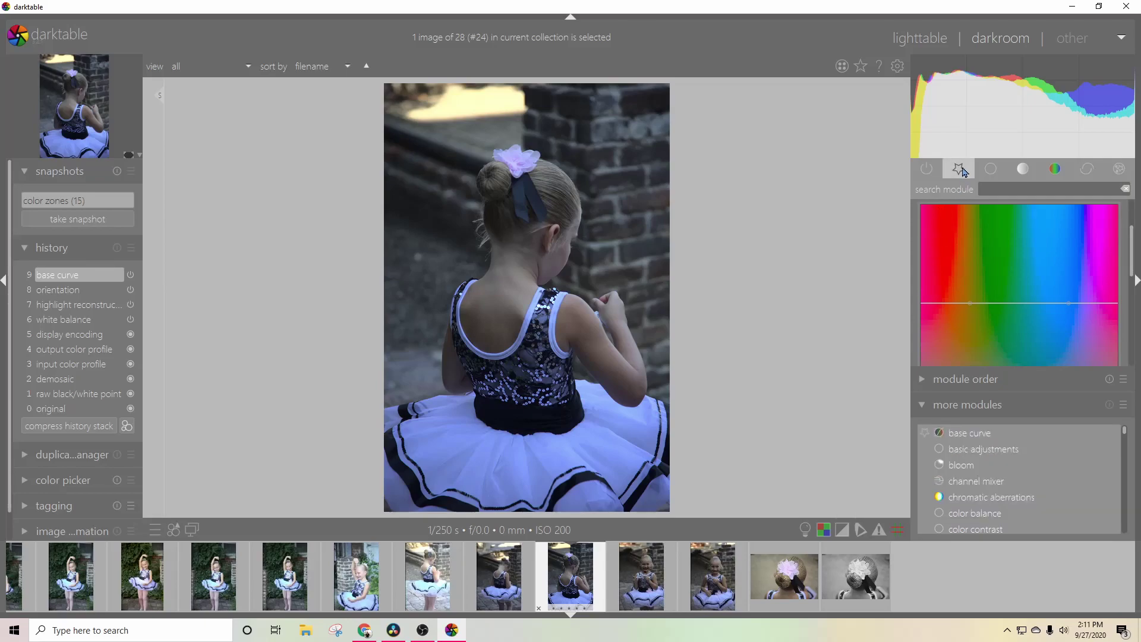
pyautogui.click(963, 171)
pyautogui.click(959, 171)
pyautogui.click(959, 171)
pyautogui.scroll(1, 981, 256)
pyautogui.scroll(1, 981, 254)
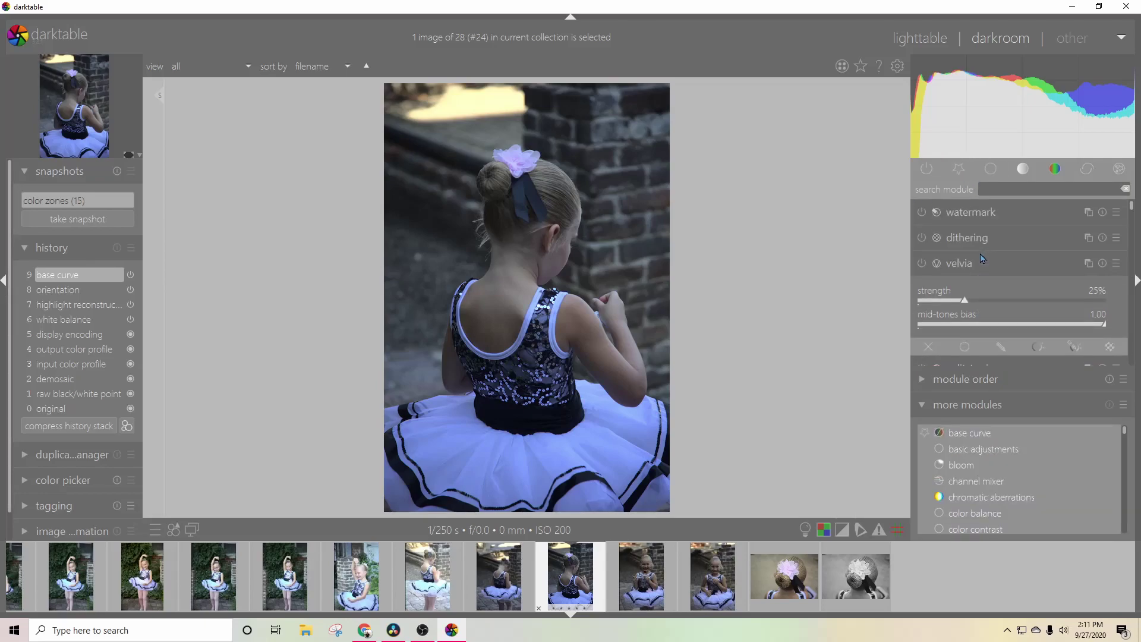
pyautogui.scroll(-5, 982, 255)
pyautogui.scroll(5, 982, 257)
pyautogui.click(959, 171)
pyautogui.click(964, 239)
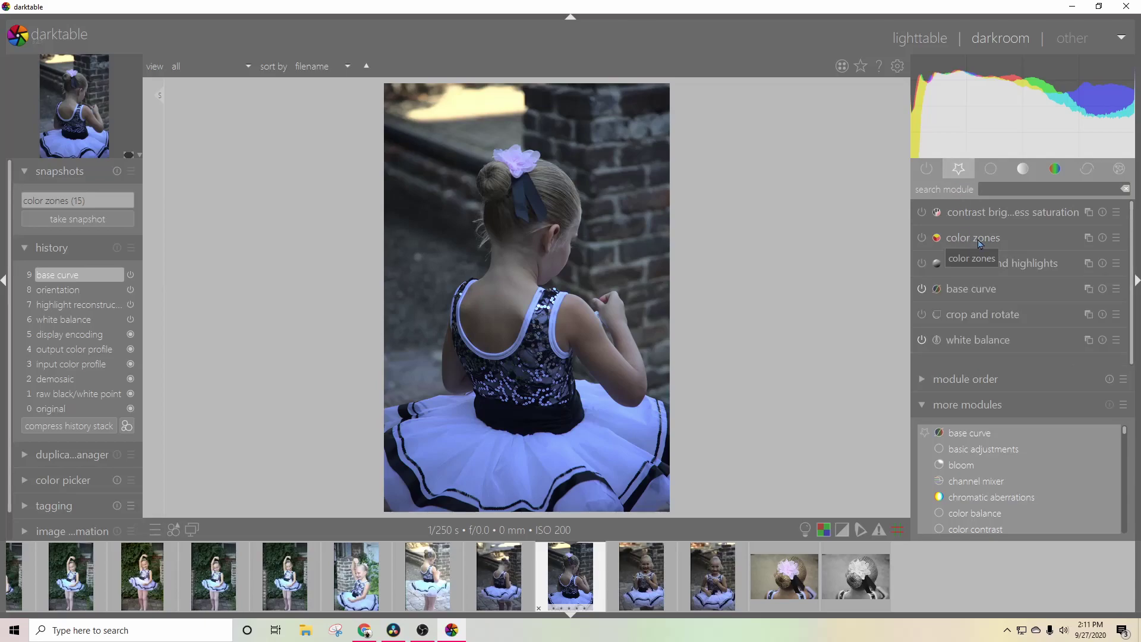
# - Collapse the color zones module and the more modules list, and expand the base curve module
pyautogui.click(980, 244)
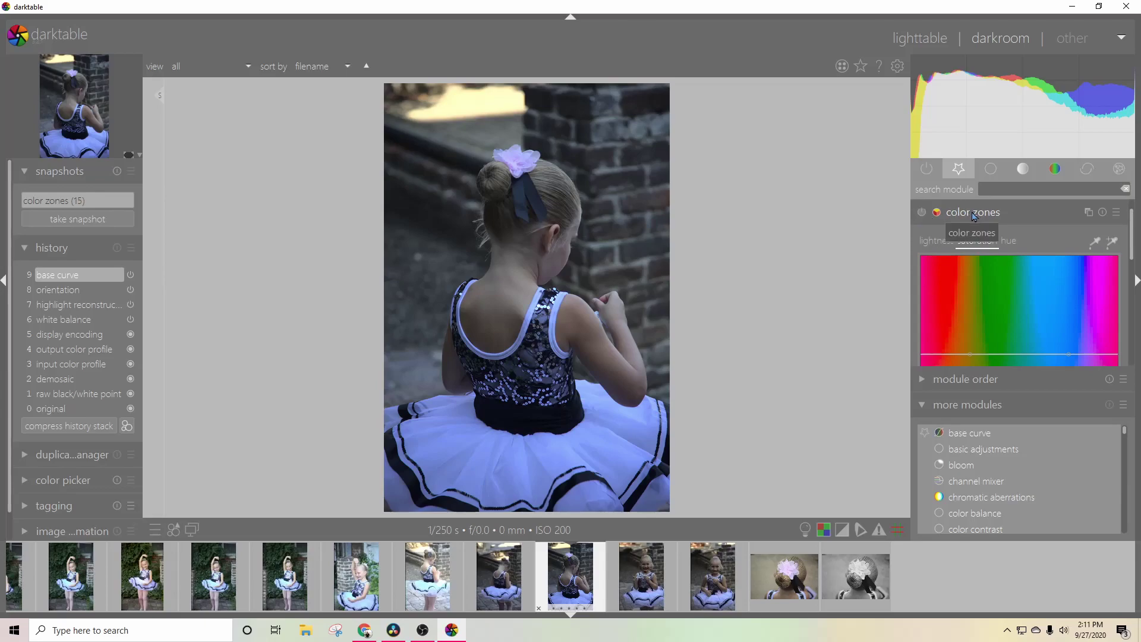
pyautogui.click(974, 214)
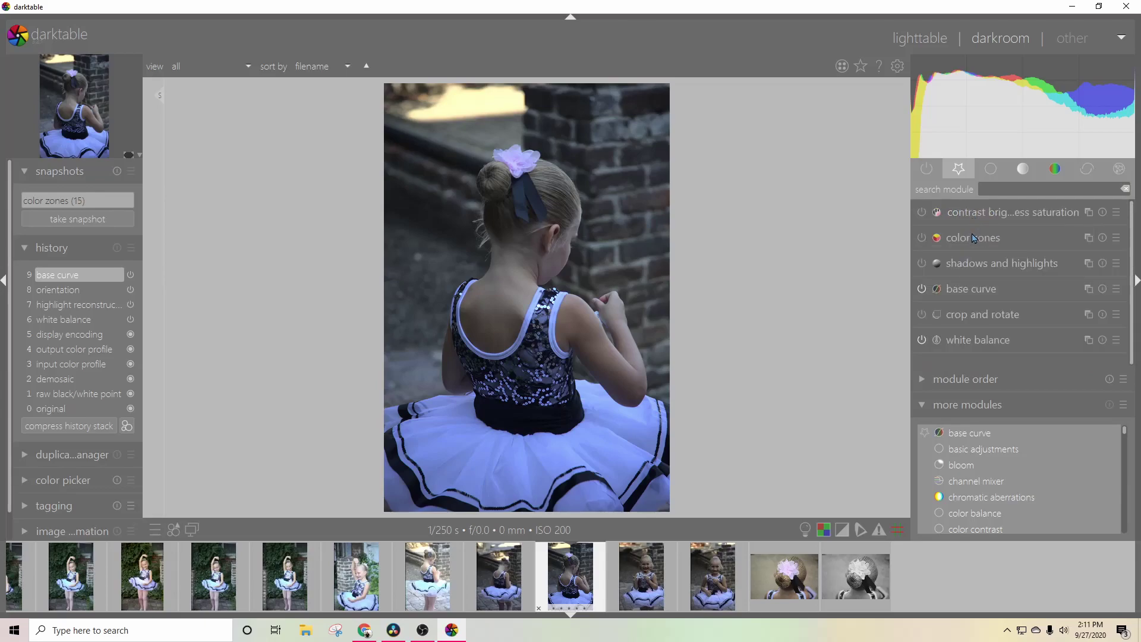
pyautogui.click(922, 406)
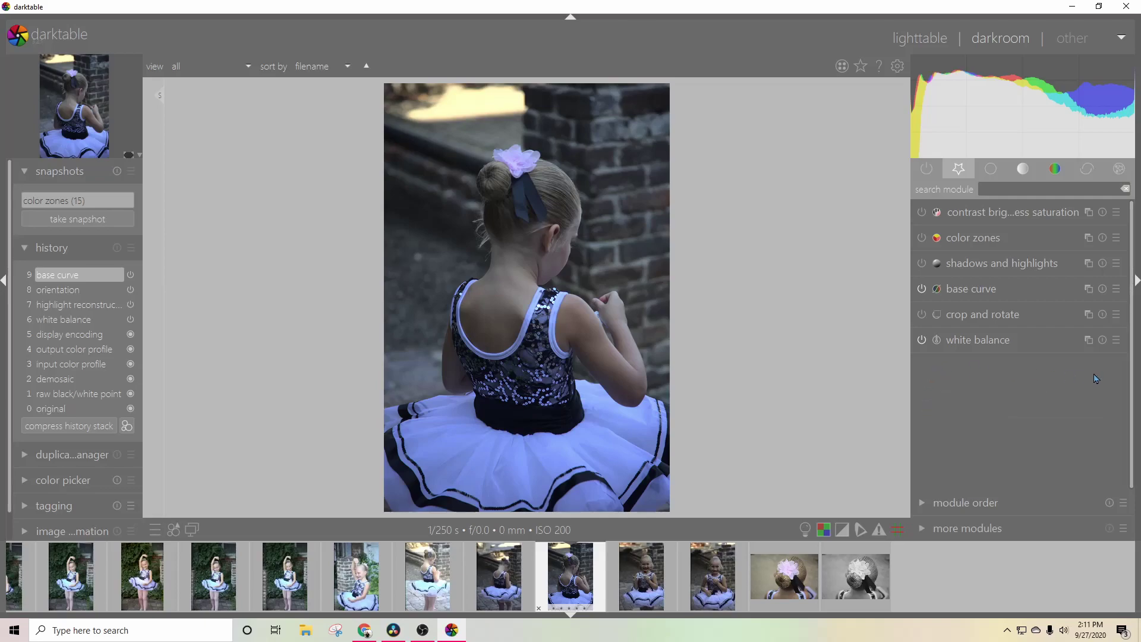
pyautogui.click(979, 296)
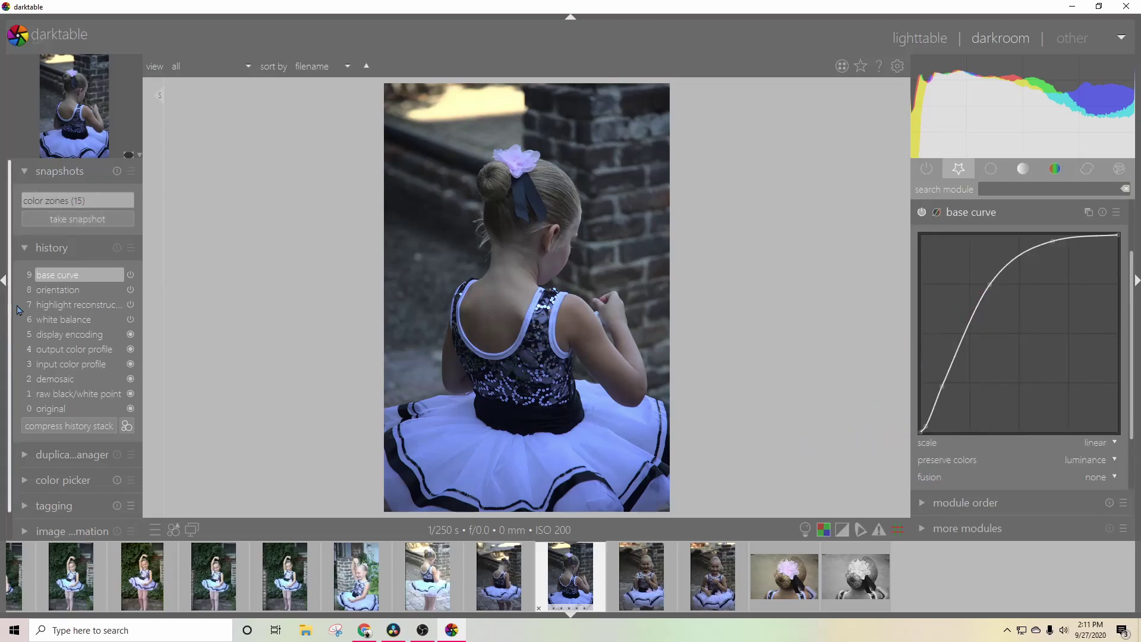
# - Compress the seated dancer photo's history at the display encoding stage, and again at the original stage
pyautogui.click(28, 424)
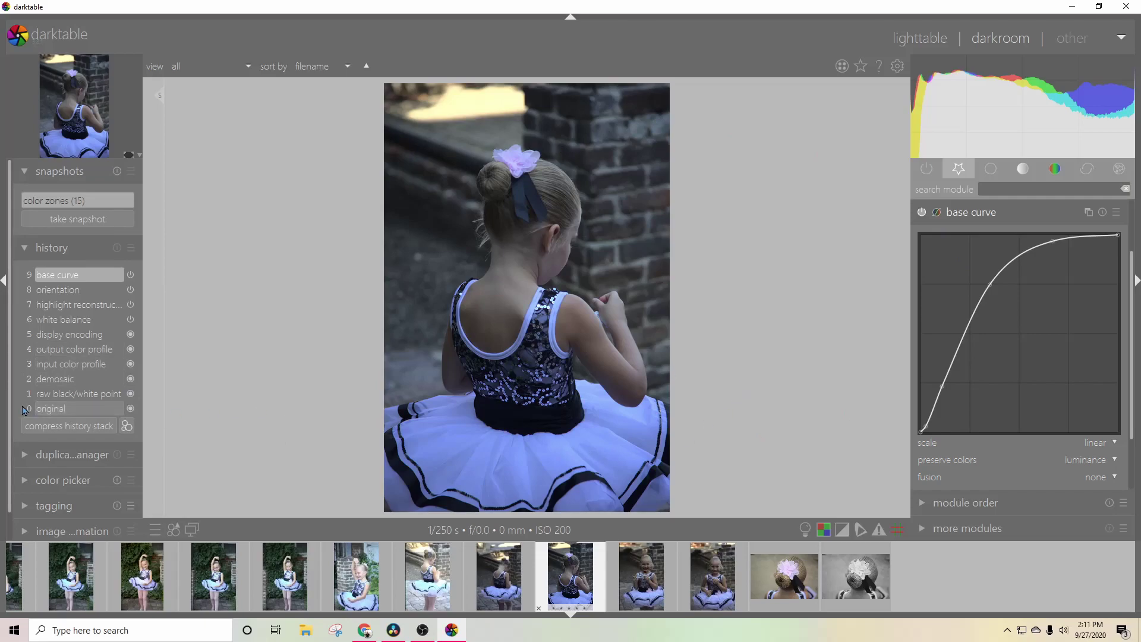
pyautogui.click(43, 334)
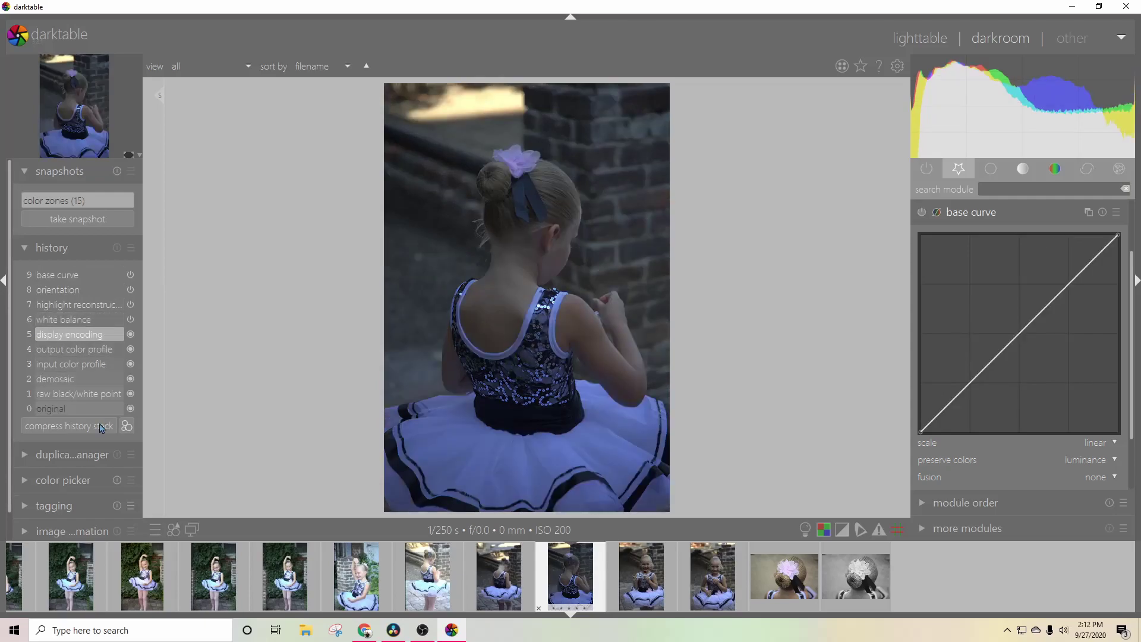
pyautogui.click(33, 429)
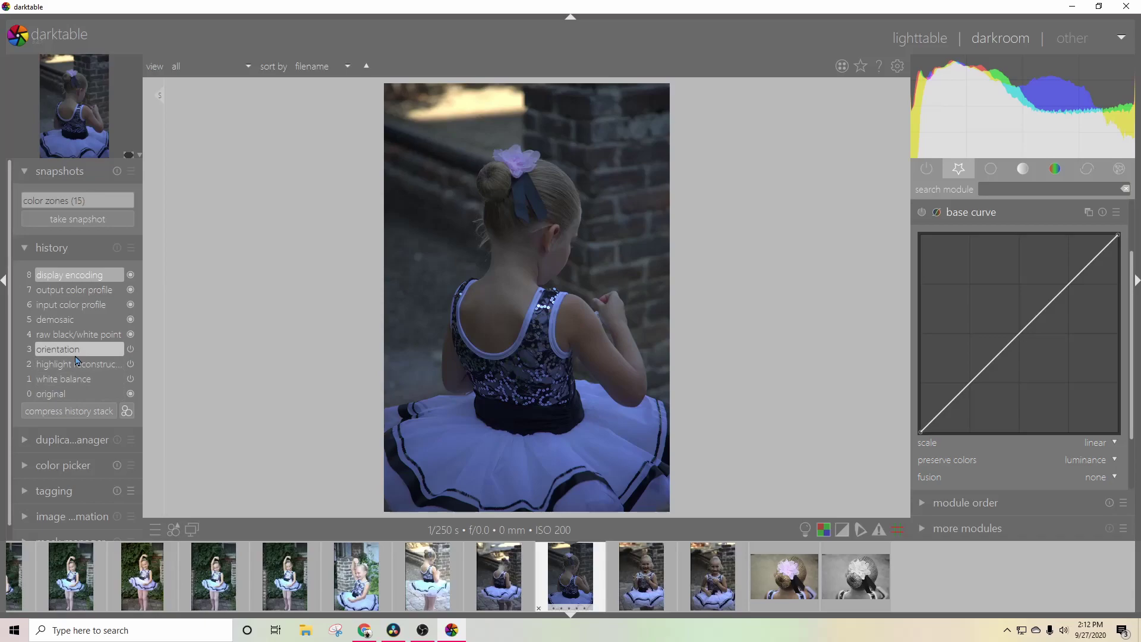
pyautogui.click(77, 394)
pyautogui.click(70, 411)
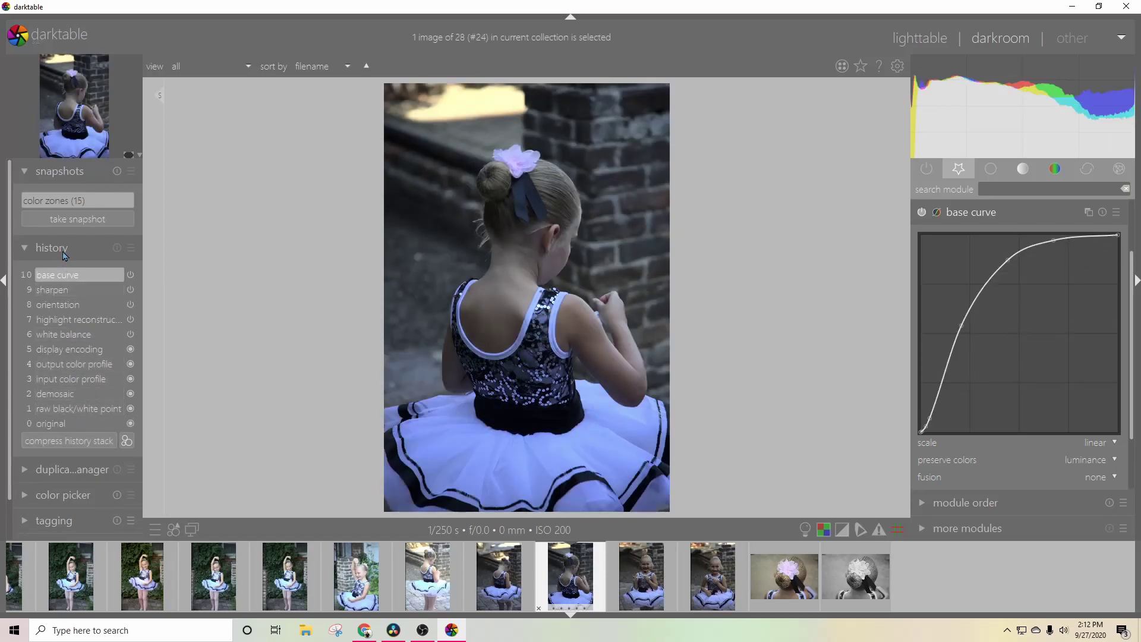
# - Roll the seated dancer photo back to the display encoding stage and compress the history stack there
pyautogui.click(62, 350)
pyautogui.click(70, 444)
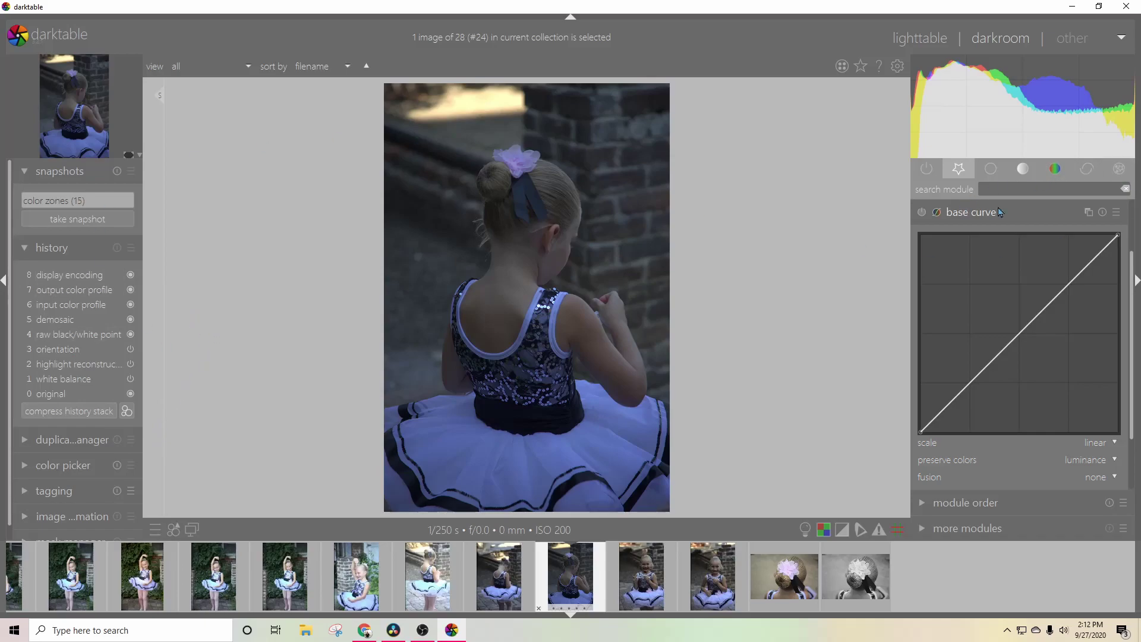
# - Try the base curve presets konica minolta like, canon eos like, canon eos like alternate and Canon EOS 5D Mark II
pyautogui.click(1116, 212)
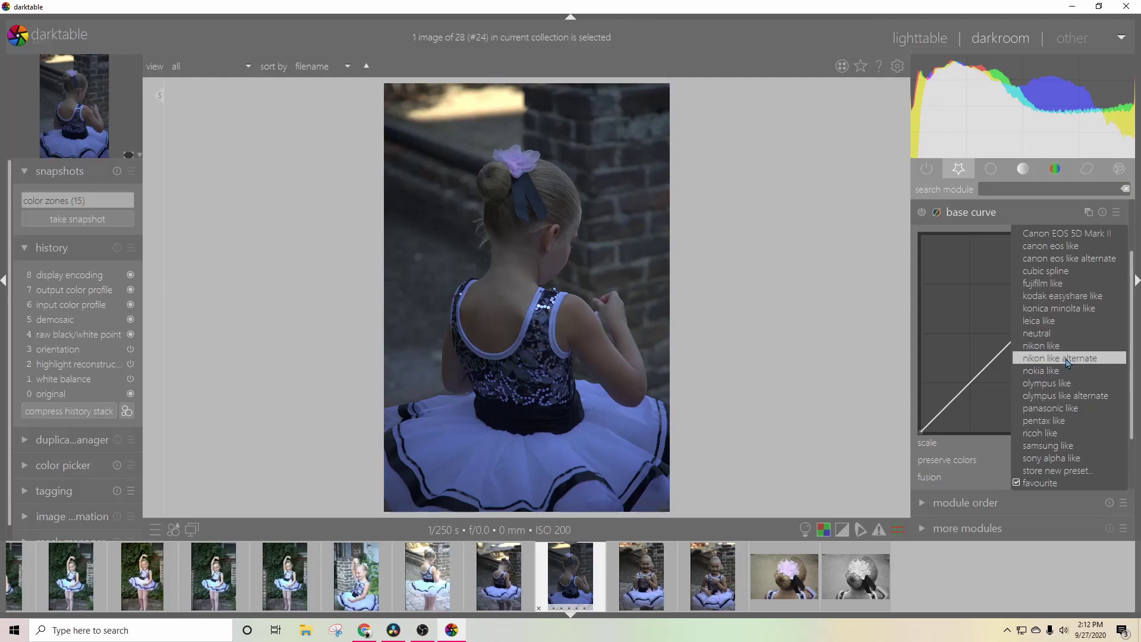
pyautogui.click(1074, 311)
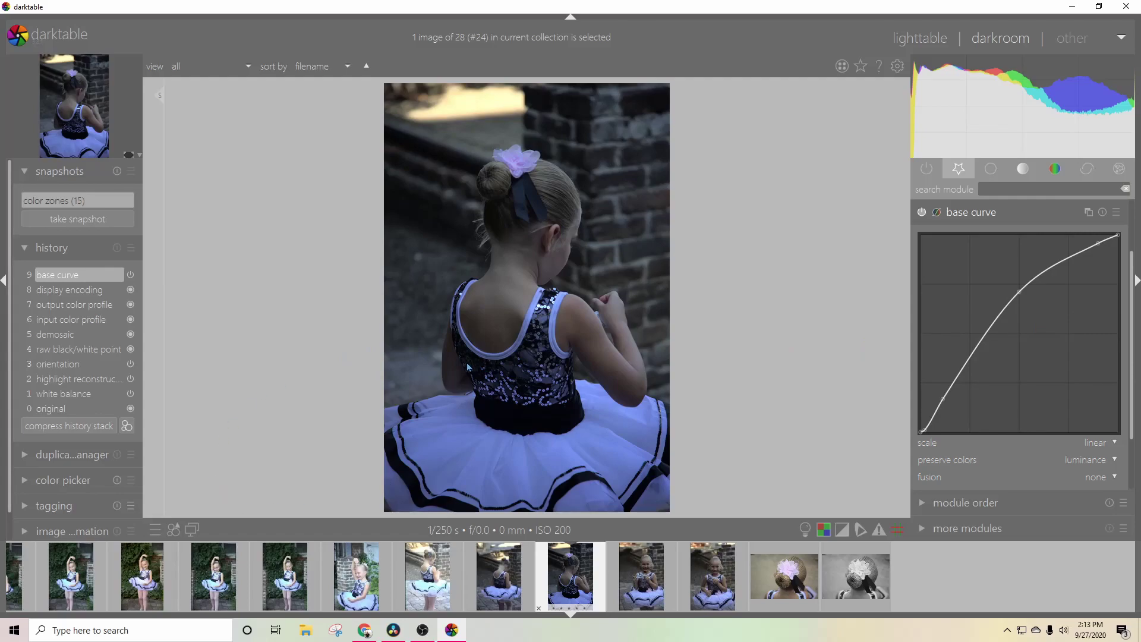
pyautogui.click(1116, 212)
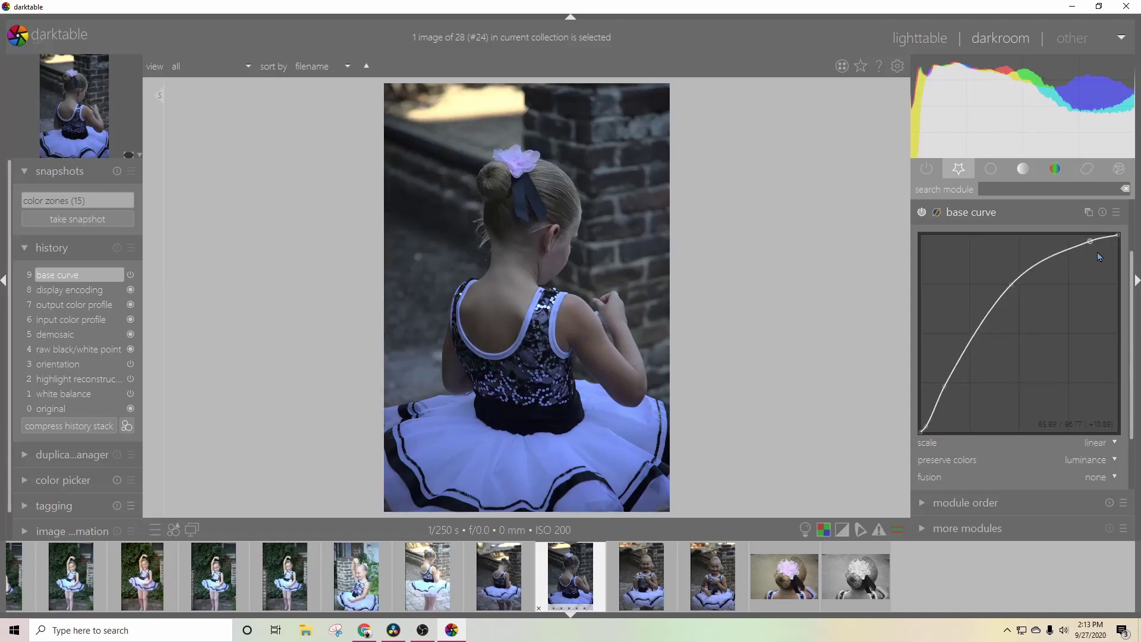
pyautogui.click(1116, 212)
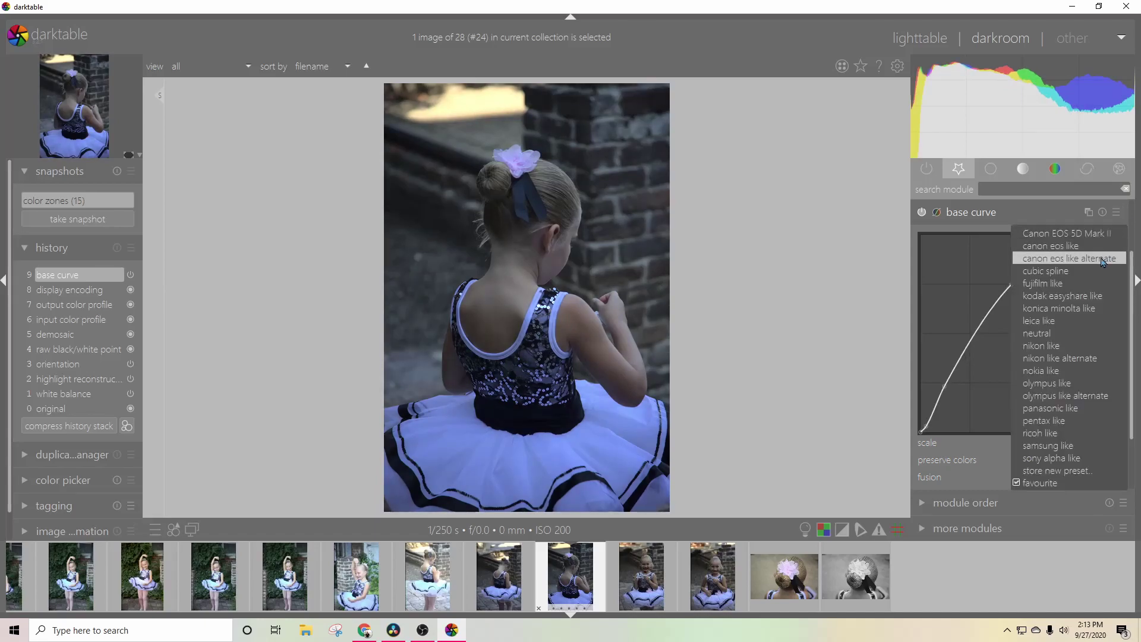
pyautogui.click(1062, 259)
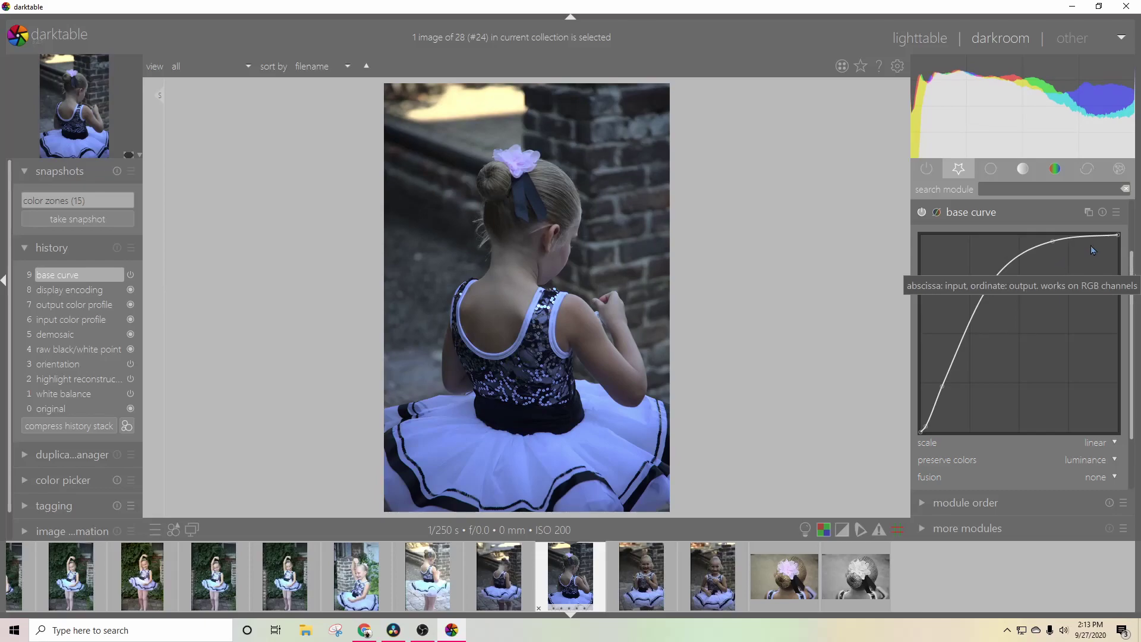
pyautogui.click(1116, 213)
pyautogui.click(1103, 233)
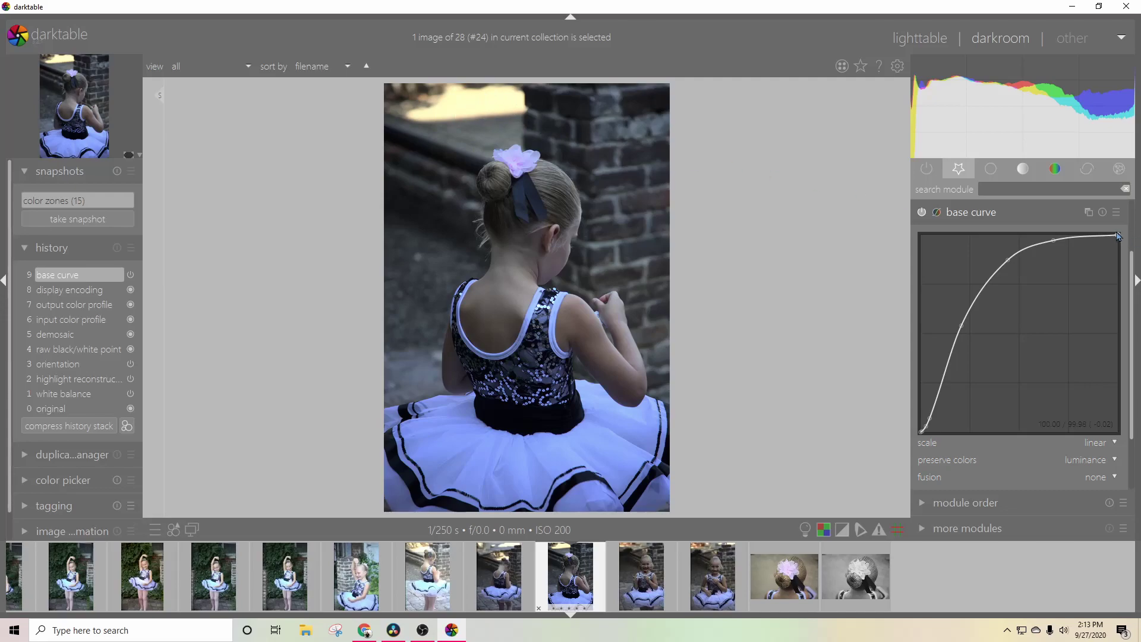
# - Compare the base curve presets canon eos like alternate, Canon EOS 5D Mark II and canon eos like once more
pyautogui.click(1117, 213)
pyautogui.click(1093, 258)
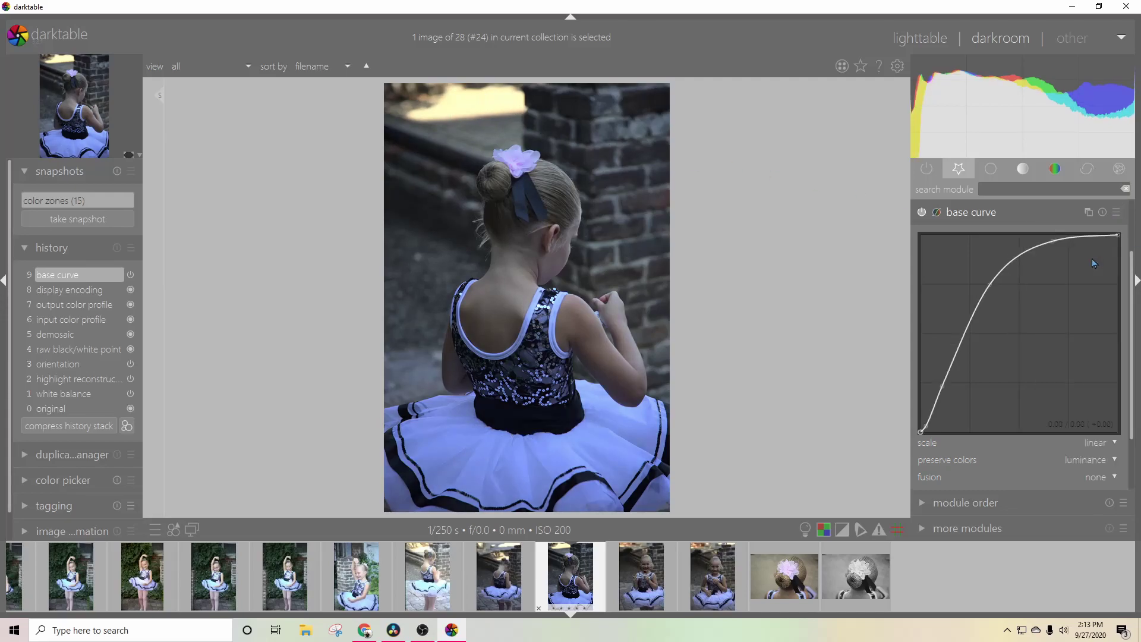
pyautogui.click(1116, 212)
pyautogui.click(1105, 235)
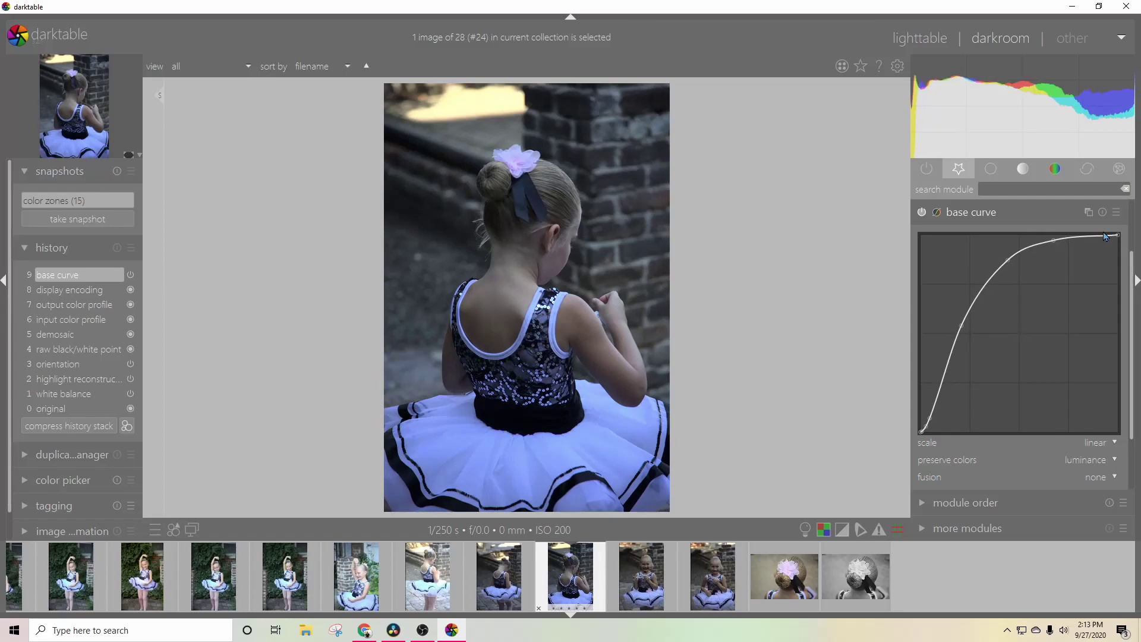
pyautogui.click(1116, 213)
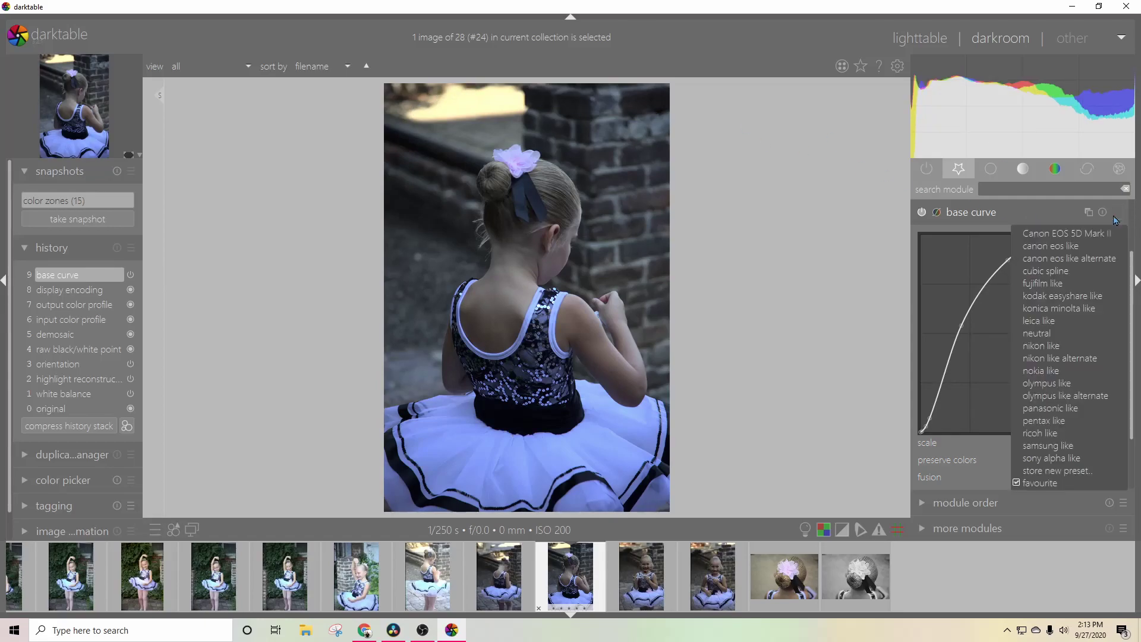
pyautogui.click(1098, 250)
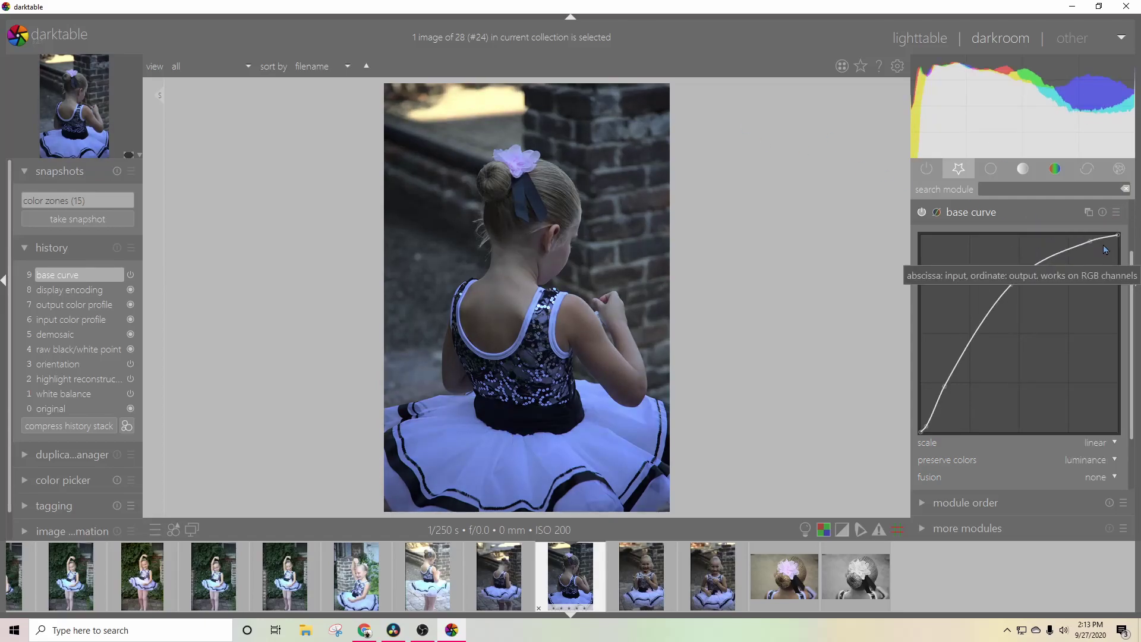
# - Apply the cubic spline preset to the base curve and look through the remaining presets without choosing another
pyautogui.click(1116, 213)
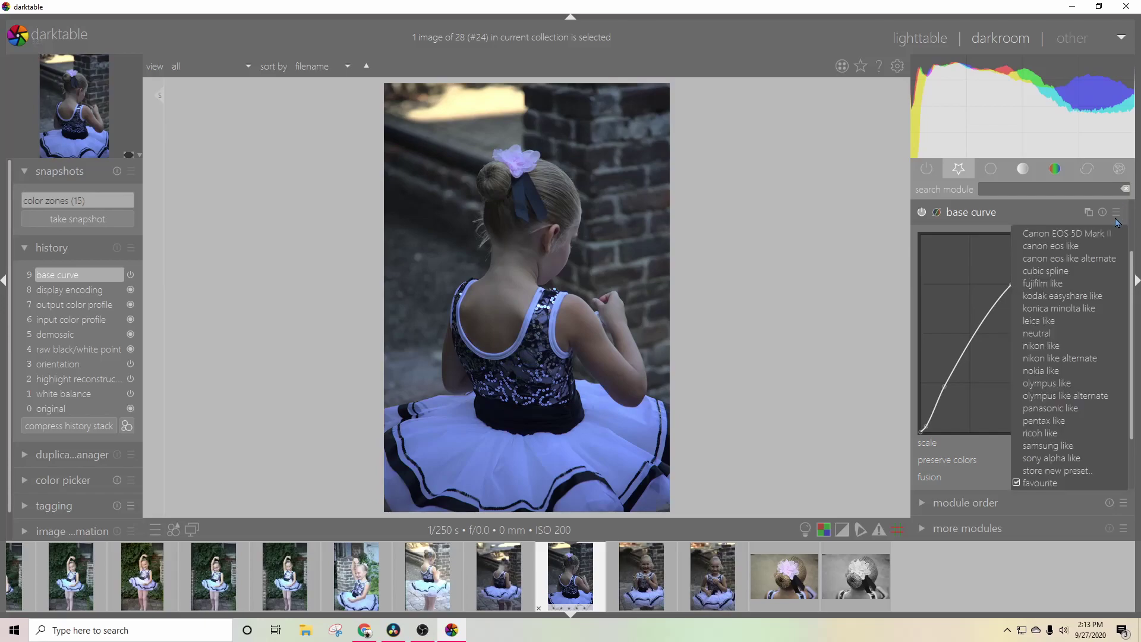
pyautogui.click(1107, 272)
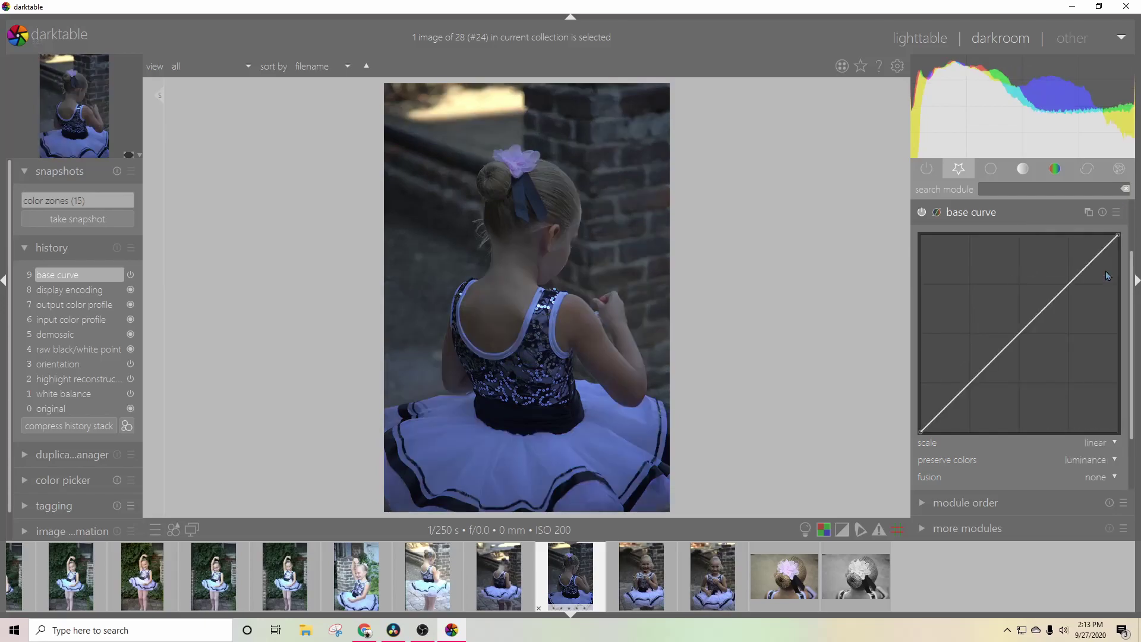
pyautogui.click(1116, 213)
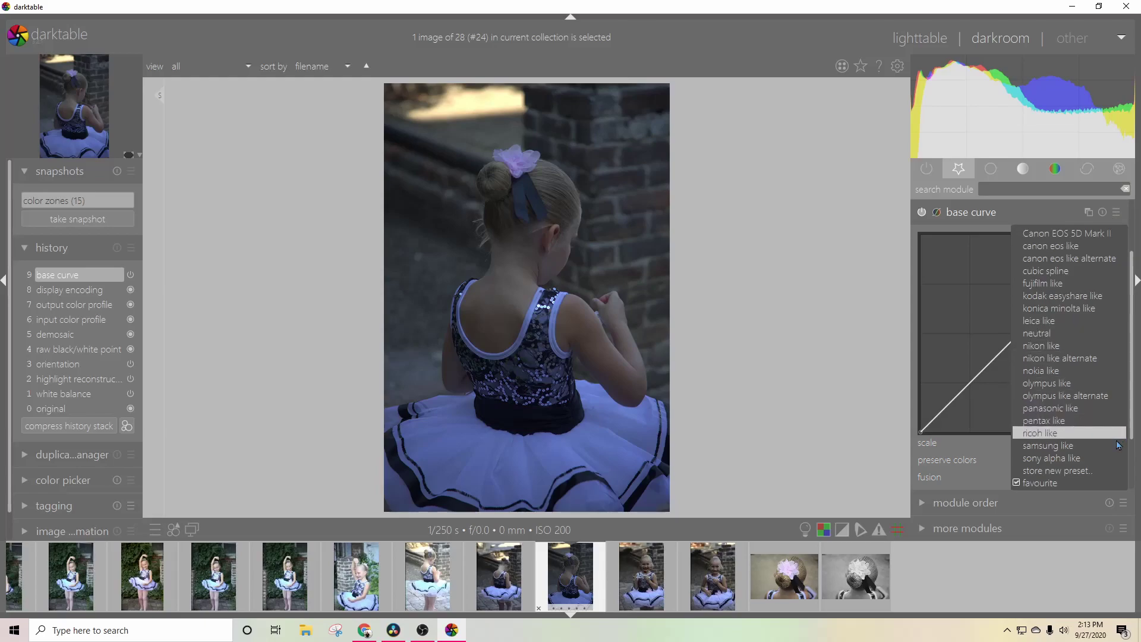
pyautogui.click(1048, 414)
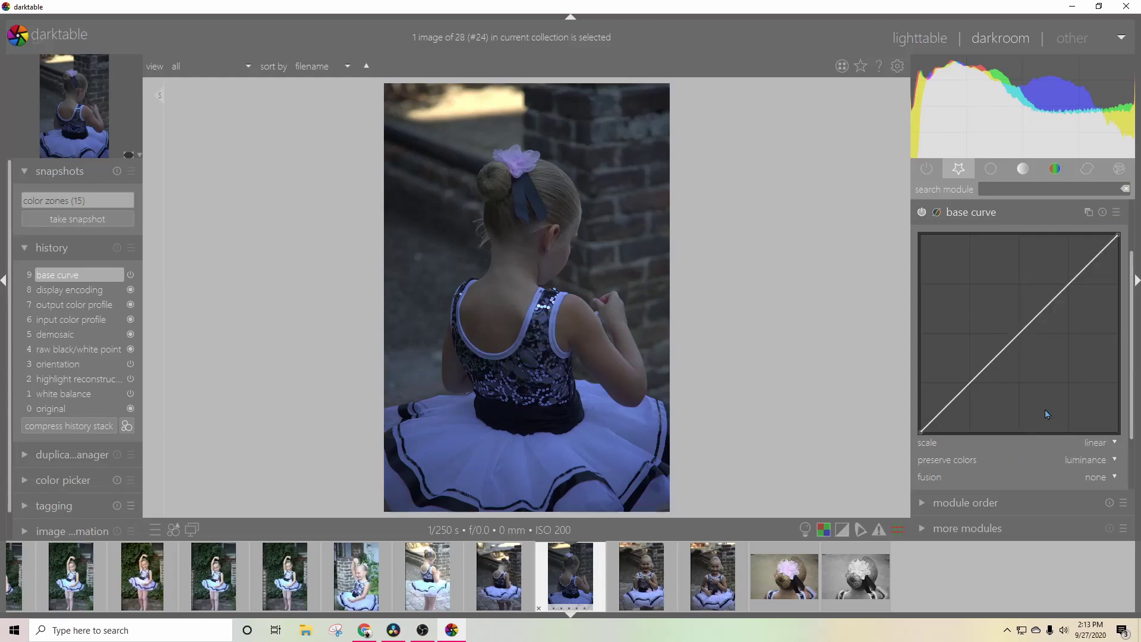
pyautogui.click(1116, 212)
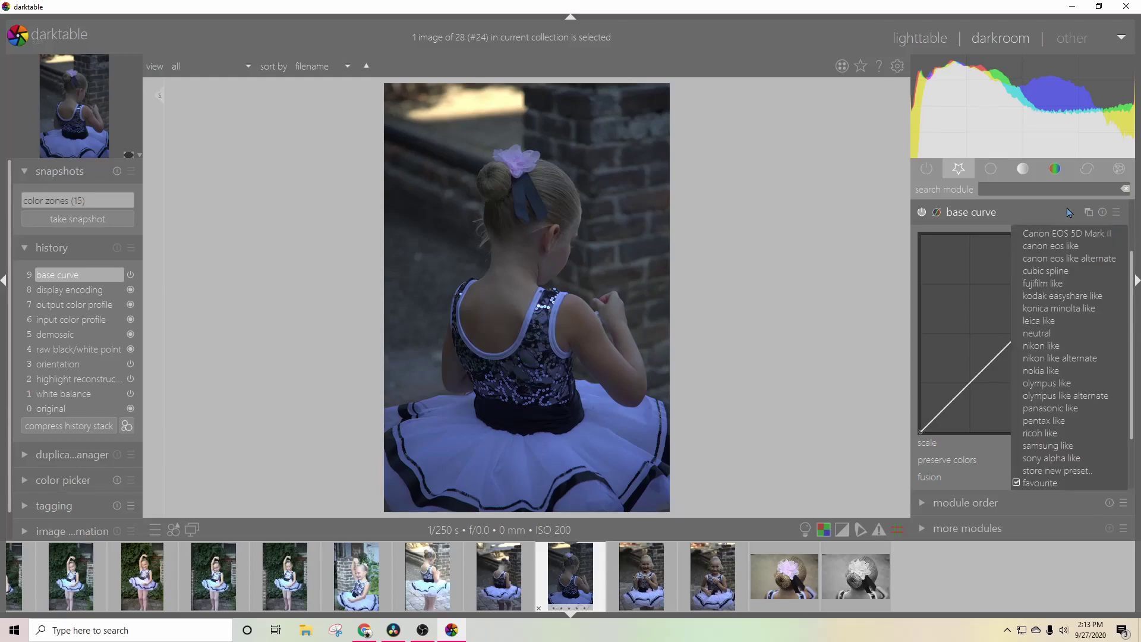
pyautogui.click(1012, 301)
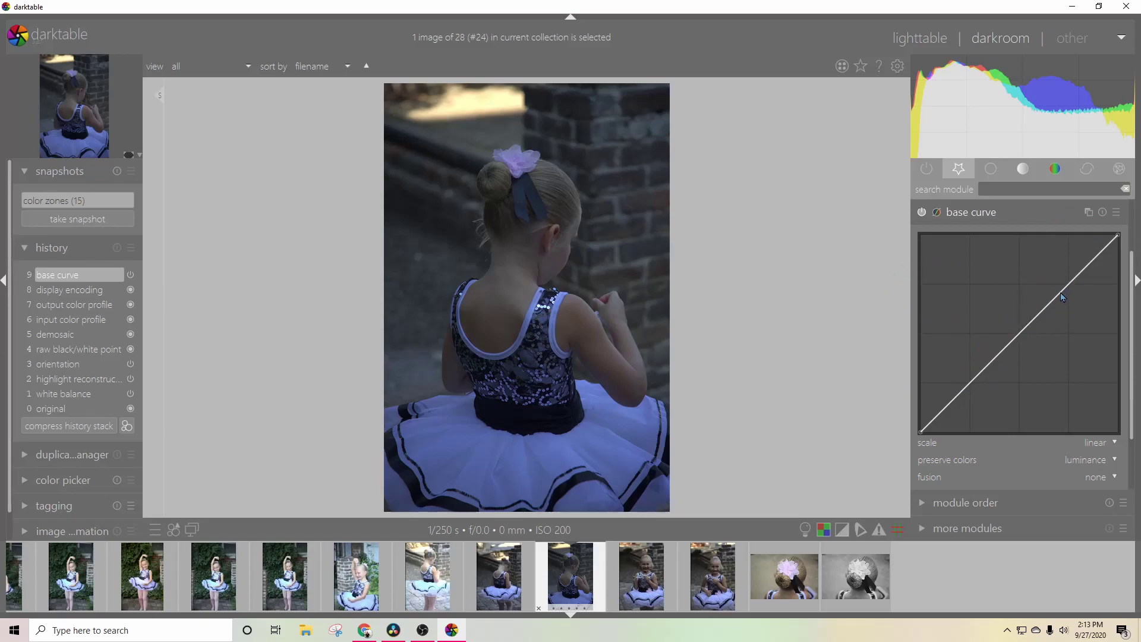
# - Try brightening the photo by raising one upper and one lower point on the base curve, and reset the curve
pyautogui.moveTo(1061, 294); pyautogui.dragTo(1028, 272)
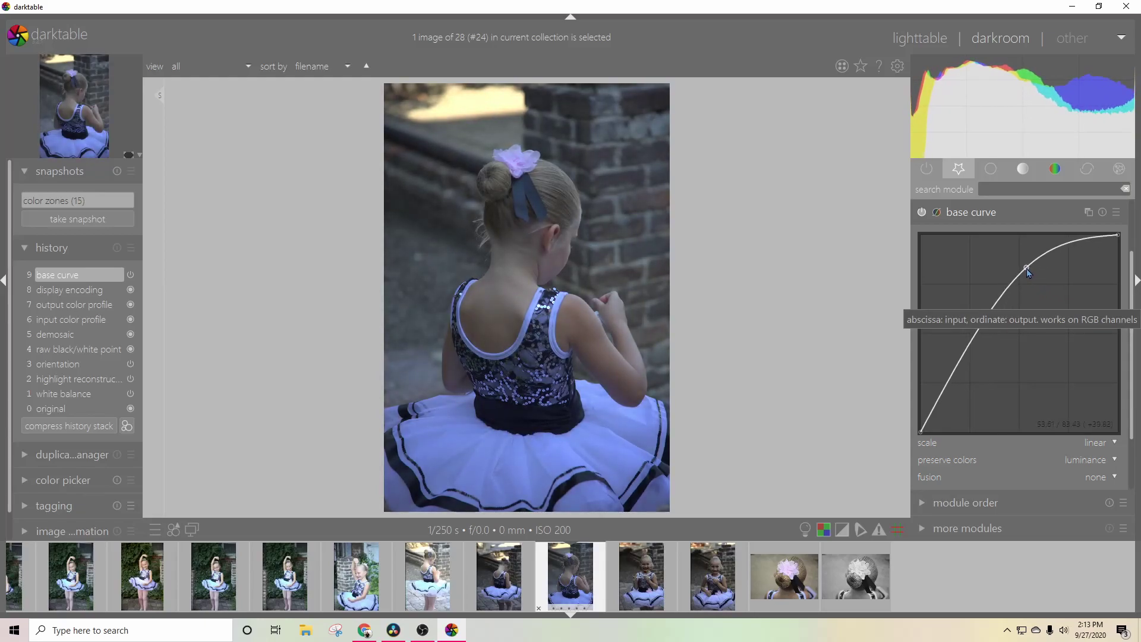
pyautogui.click(960, 371)
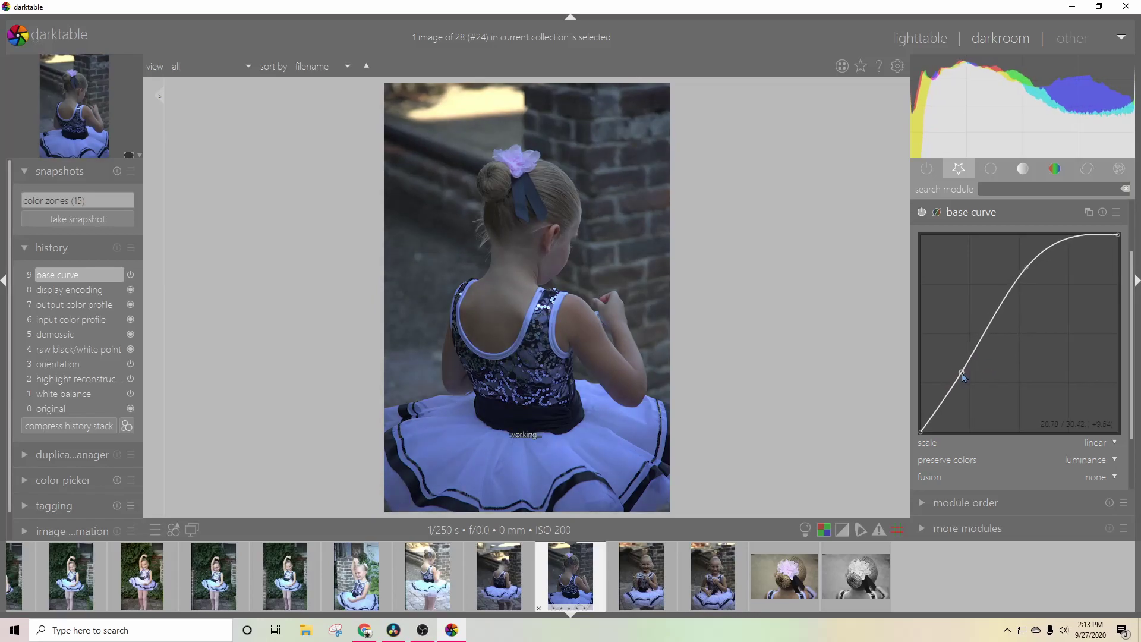
pyautogui.moveTo(963, 375)
pyautogui.mouseDown()
pyautogui.moveTo(981, 387)
pyautogui.moveTo(949, 340)
pyautogui.moveTo(957, 360)
pyautogui.mouseUp()
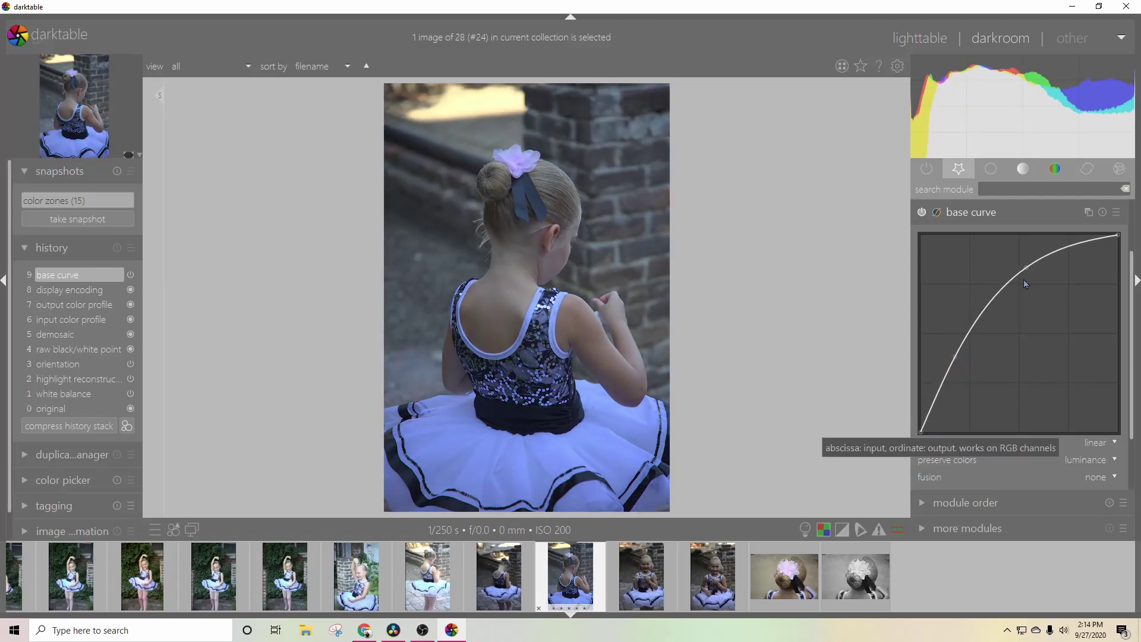
pyautogui.click(1102, 212)
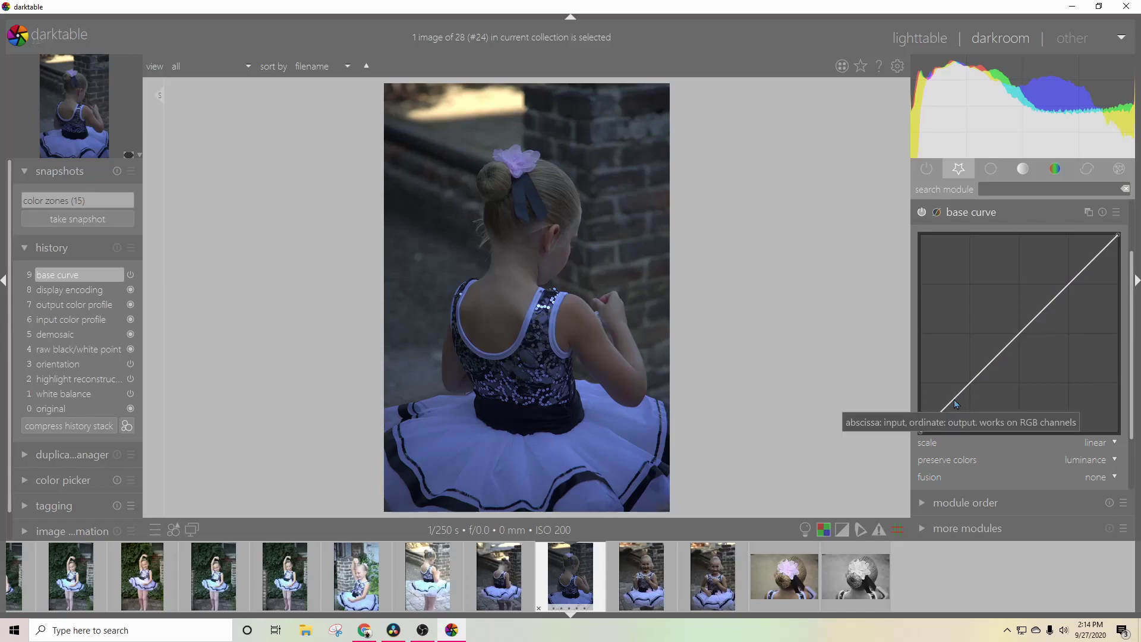
# - Try anchoring a low and a high point on the base curve while raising the lower midtones, and reset the curve
pyautogui.moveTo(954, 402)
pyautogui.mouseDown()
pyautogui.moveTo(931, 388)
pyautogui.moveTo(956, 395)
pyautogui.mouseUp()
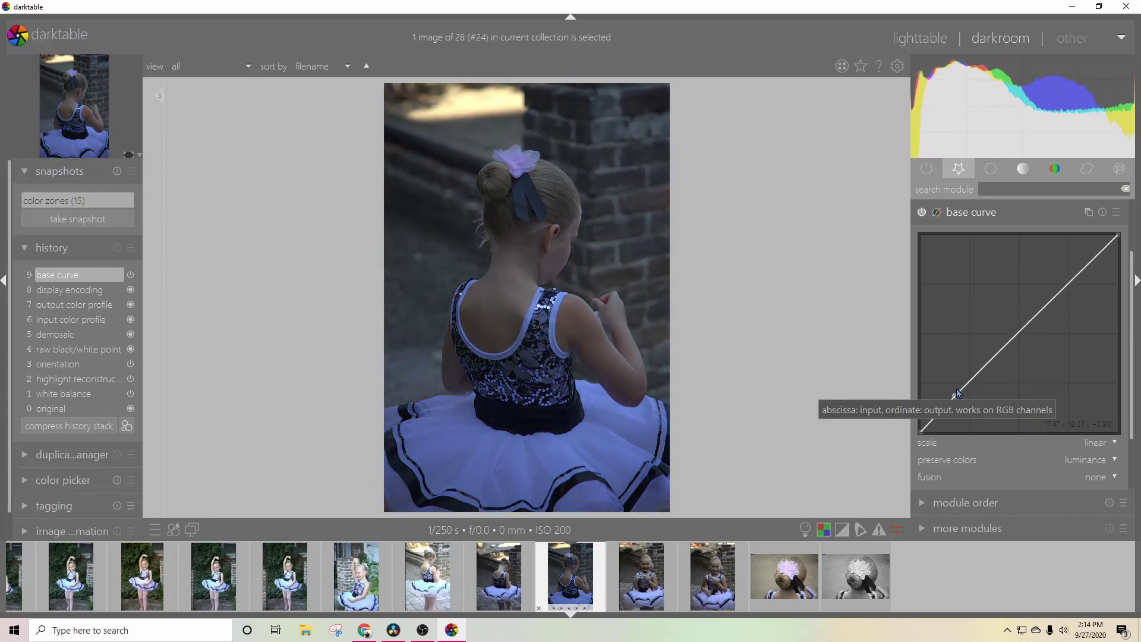
pyautogui.moveTo(1082, 273)
pyautogui.mouseDown()
pyautogui.moveTo(1108, 319)
pyautogui.moveTo(1070, 274)
pyautogui.moveTo(1006, 235)
pyautogui.moveTo(1084, 270)
pyautogui.mouseUp()
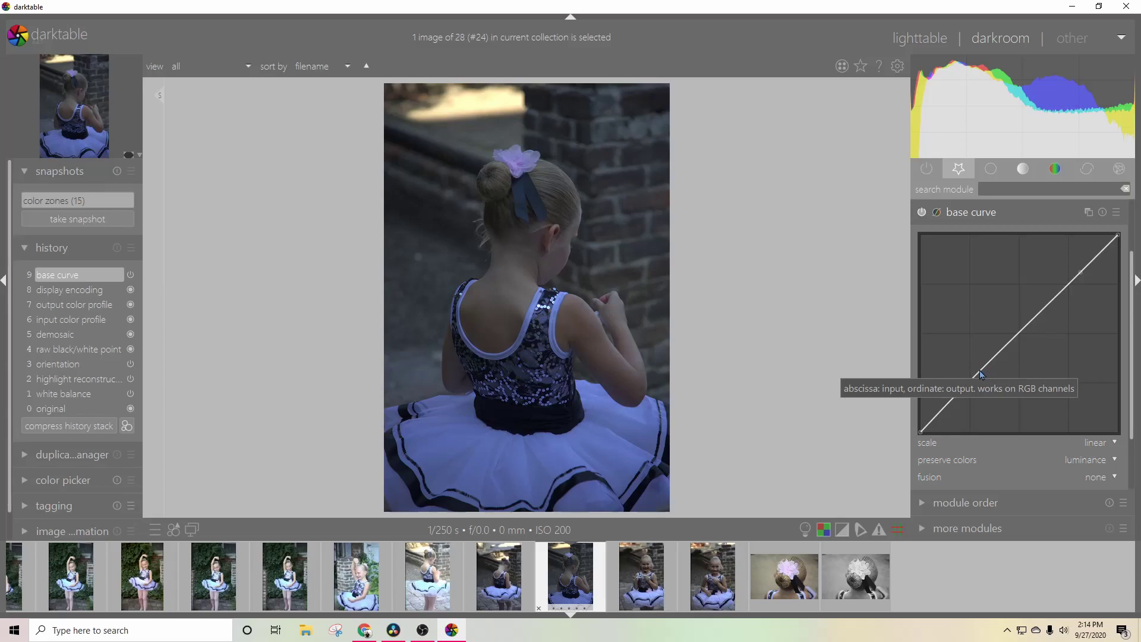
pyautogui.moveTo(979, 373); pyautogui.dragTo(969, 373)
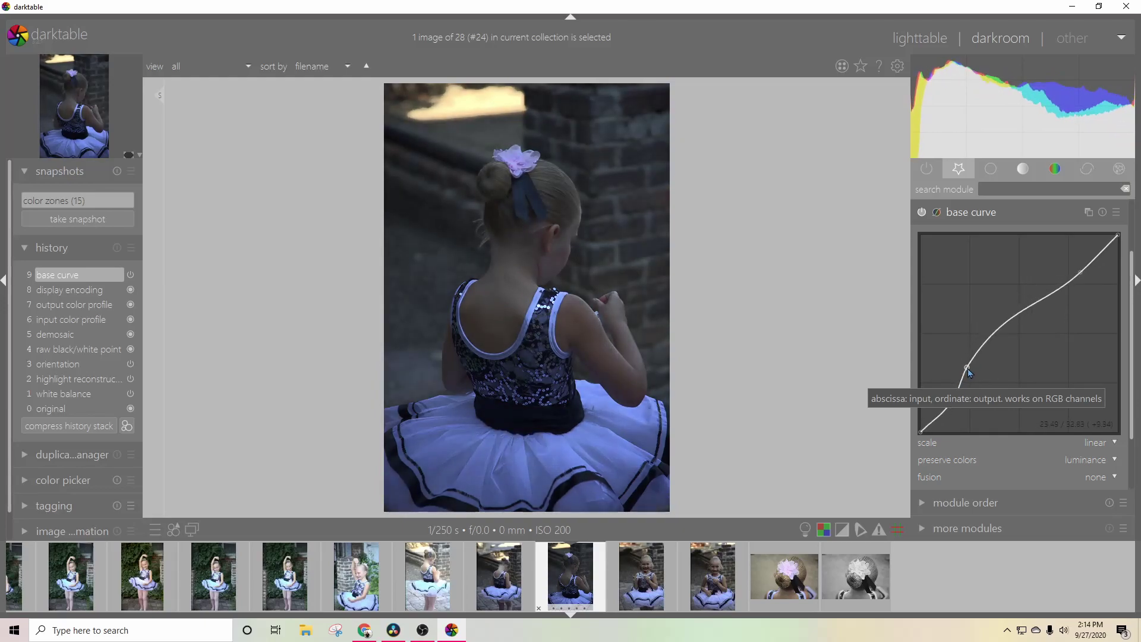
pyautogui.doubleClick(969, 373)
pyautogui.click(1103, 213)
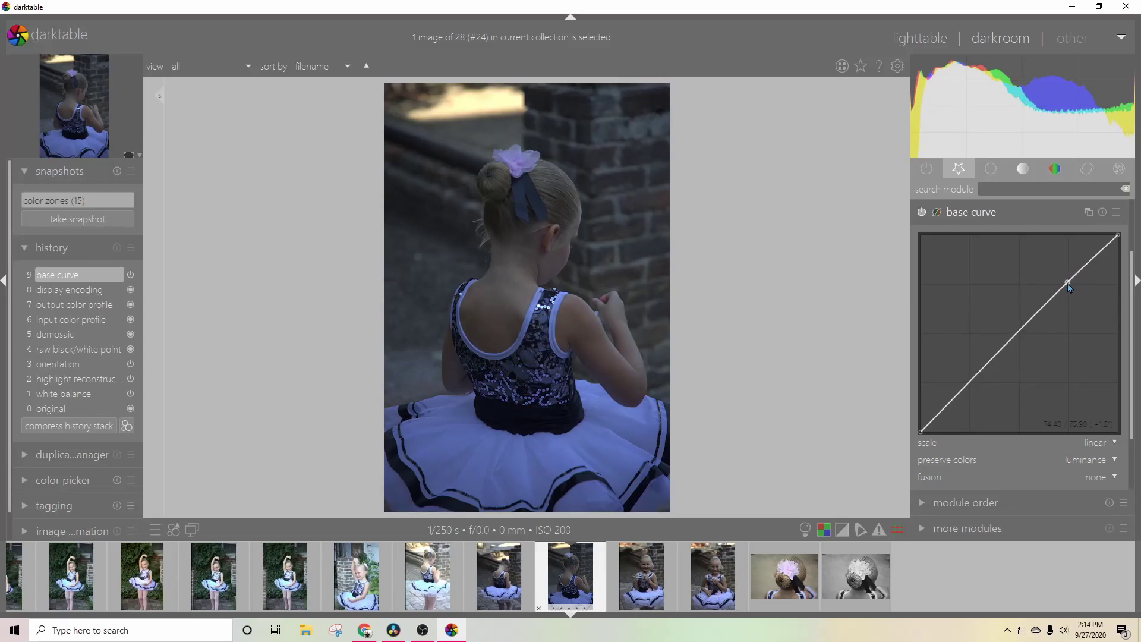
# - Brighten the photo by raising an upper base curve point and a lower one to about input 17, output 47
pyautogui.click(1061, 281)
pyautogui.moveTo(1062, 281); pyautogui.dragTo(1052, 265)
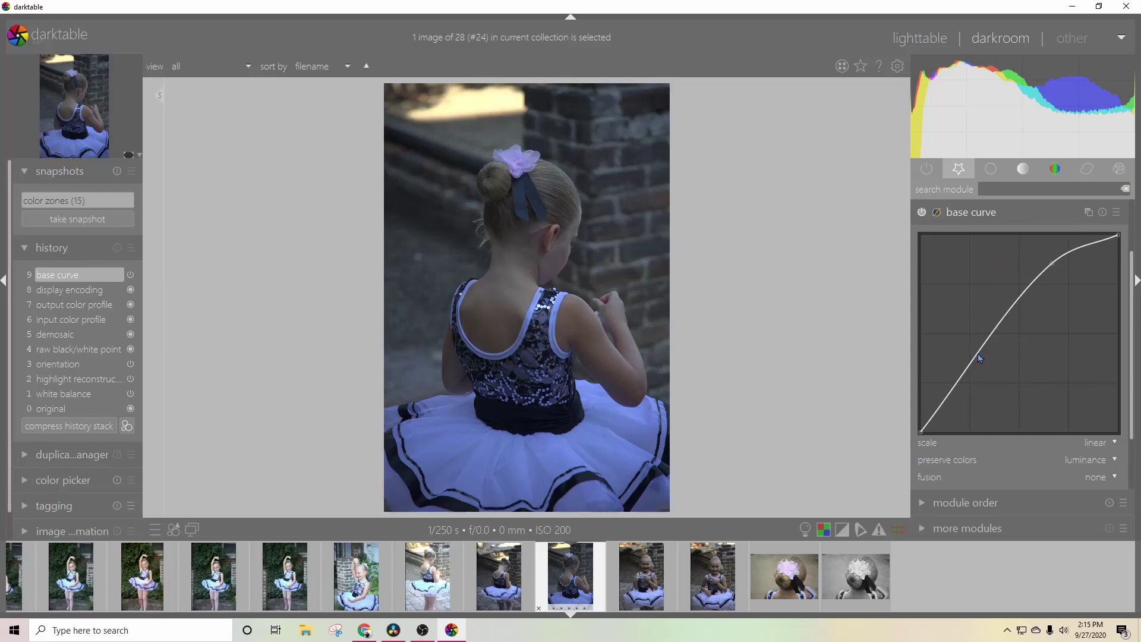
pyautogui.moveTo(978, 354); pyautogui.dragTo(954, 343)
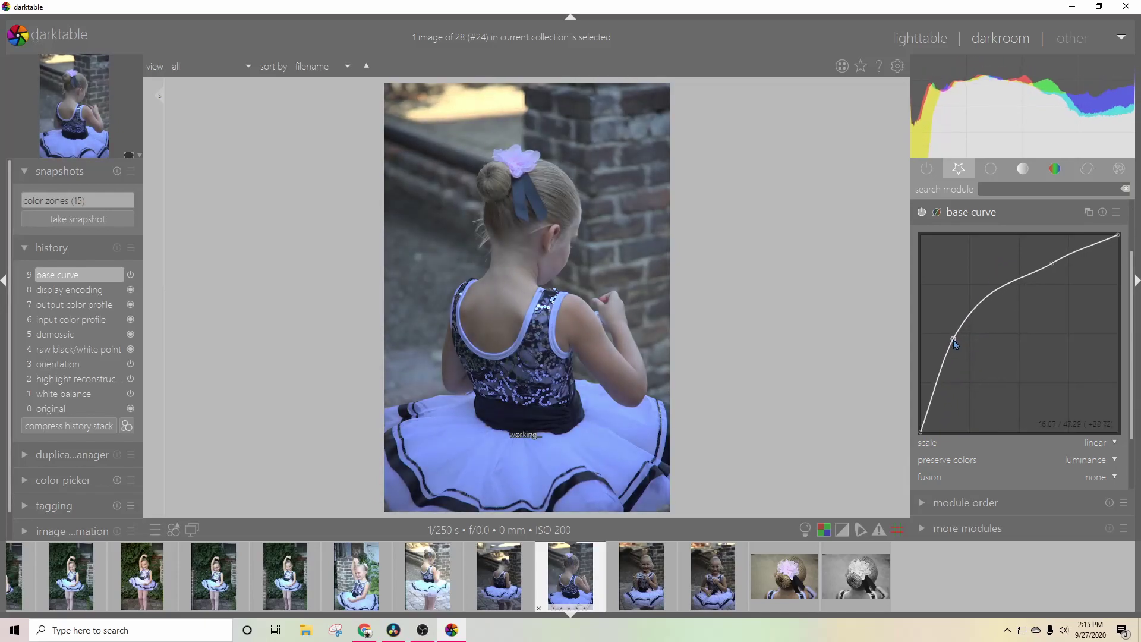
pyautogui.scroll(-2, 955, 342)
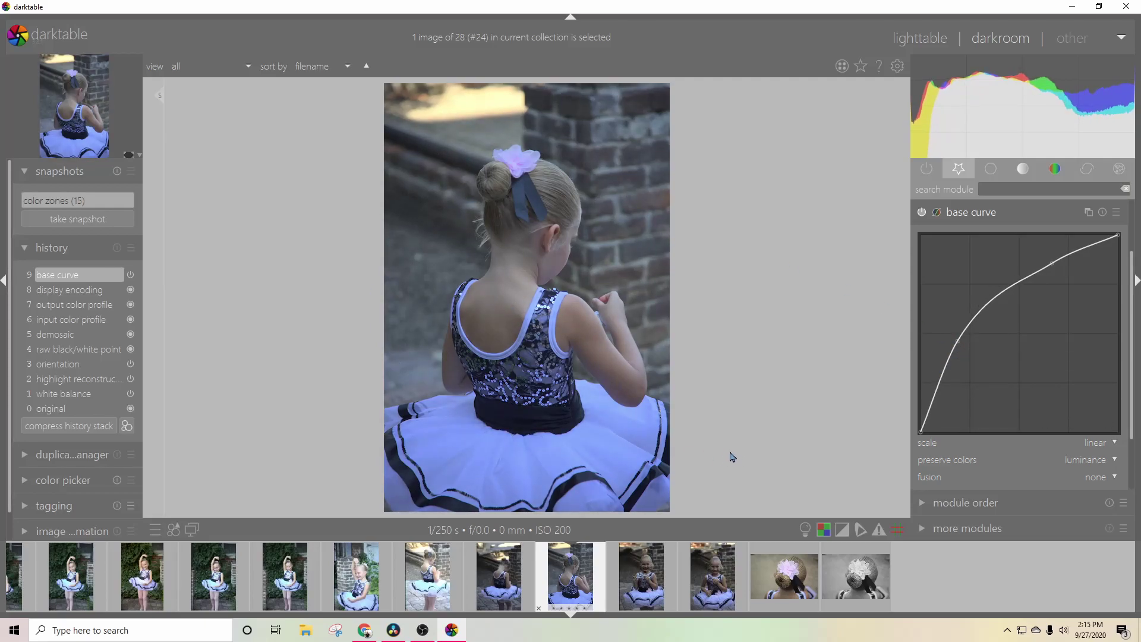
pyautogui.click(972, 215)
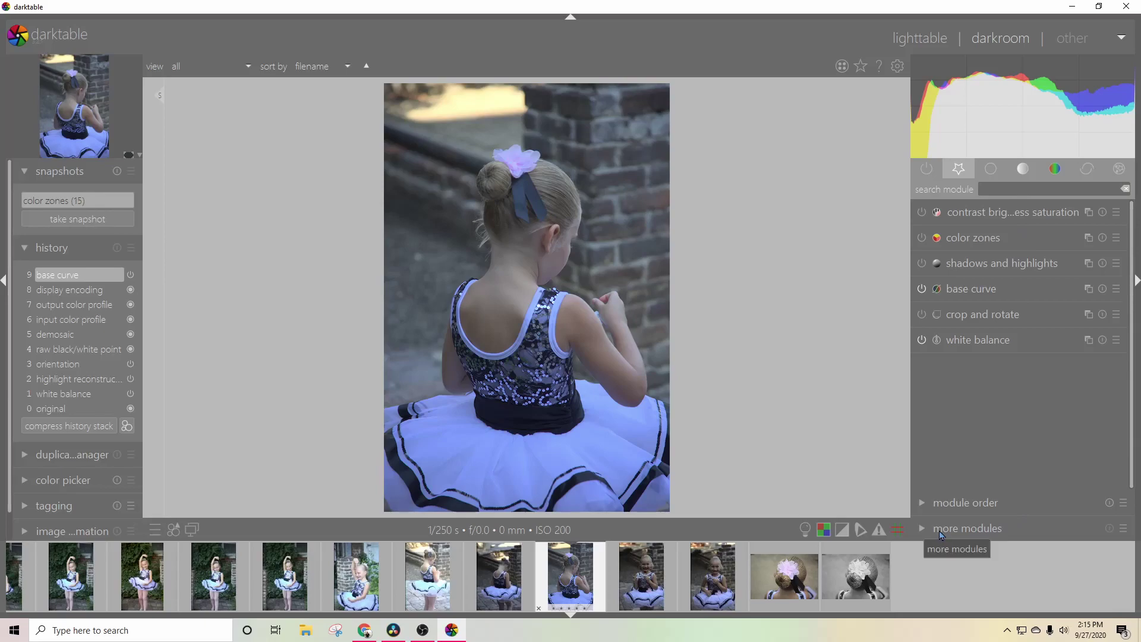
# - Enable shadows and highlights and set its white point adjustment to +6.97
pyautogui.click(1056, 263)
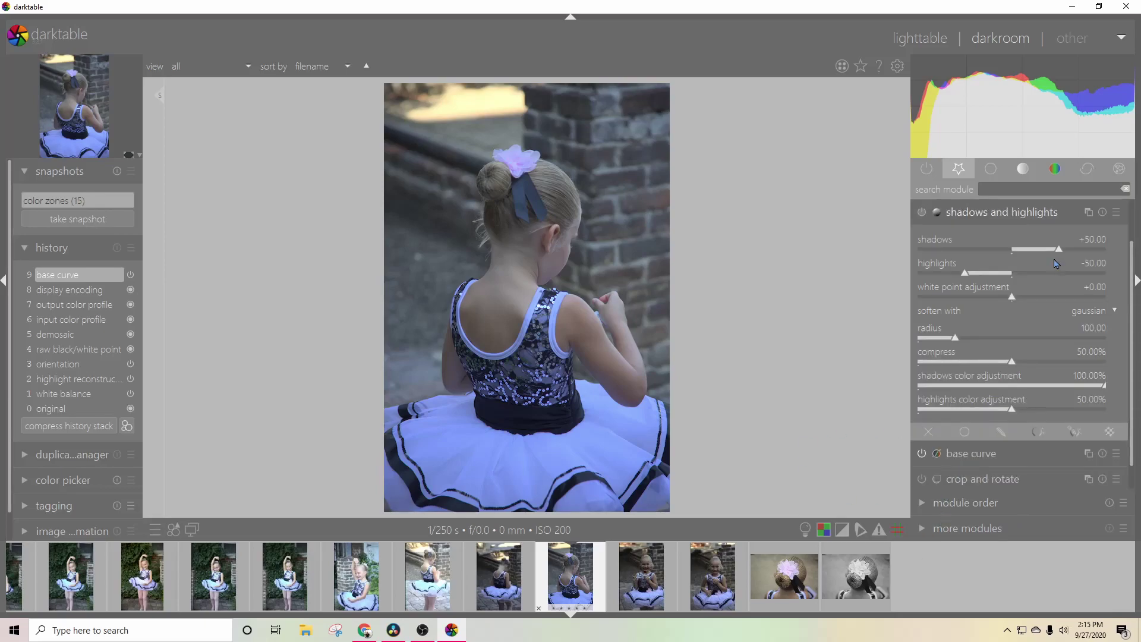
pyautogui.click(922, 213)
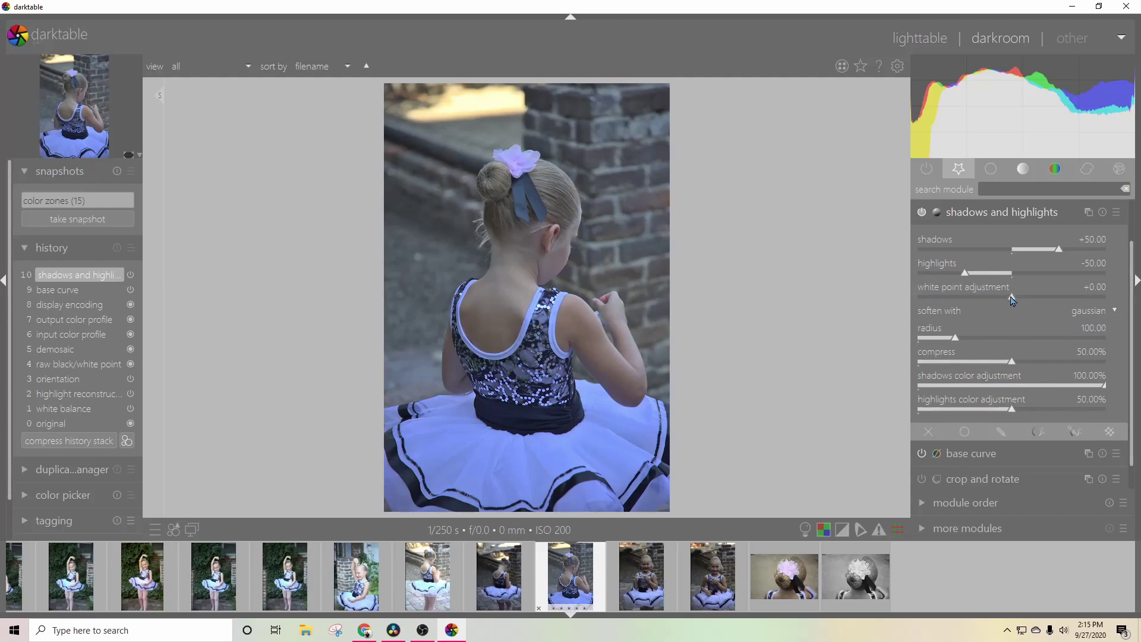
pyautogui.moveTo(1013, 300); pyautogui.dragTo(1079, 302)
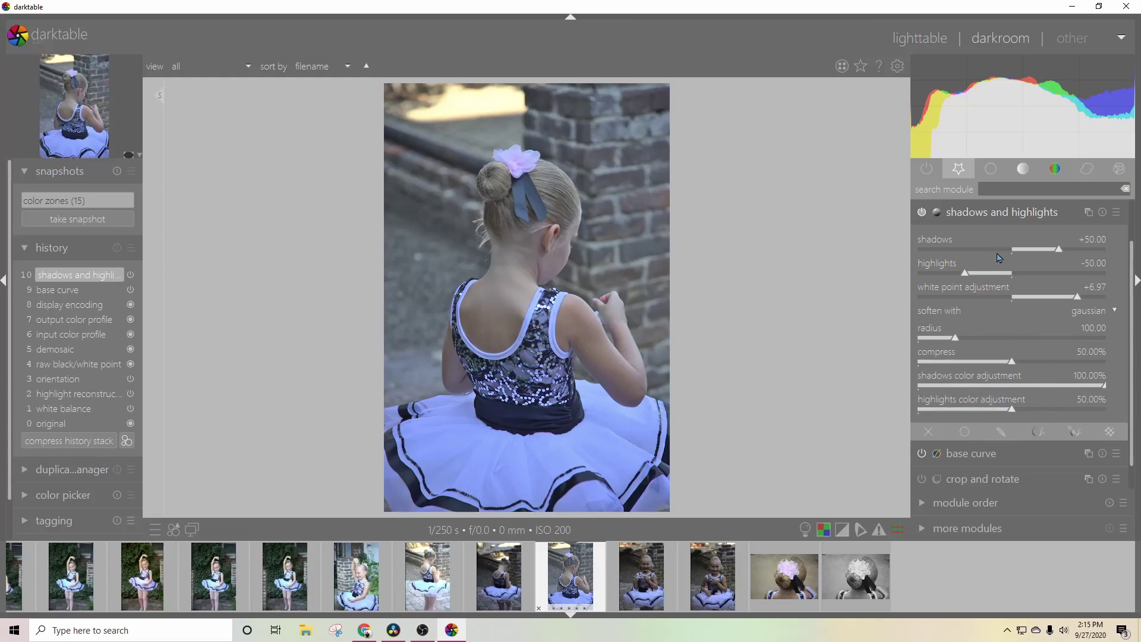
# - Search the modules for smooth and clear the search
pyautogui.click(1021, 191)
pyautogui.write('smooth')
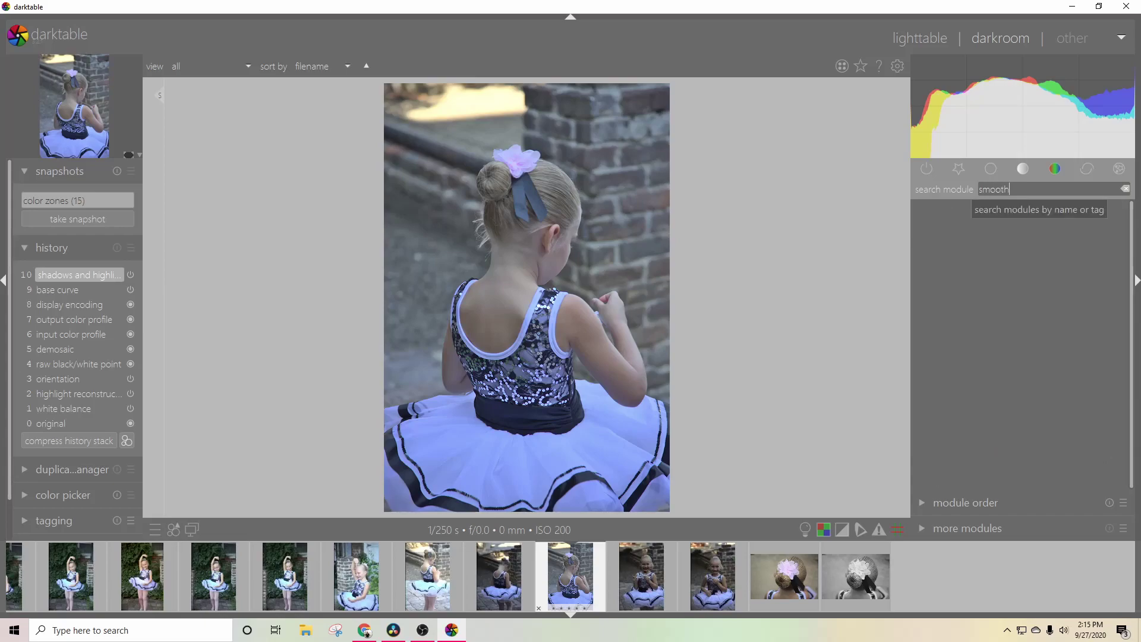
pyautogui.press('BackSpace')
pyautogui.press('BackSpace')
pyautogui.press('BackSpace')
pyautogui.press('BackSpace')
pyautogui.press('BackSpace')
pyautogui.press('BackSpace')
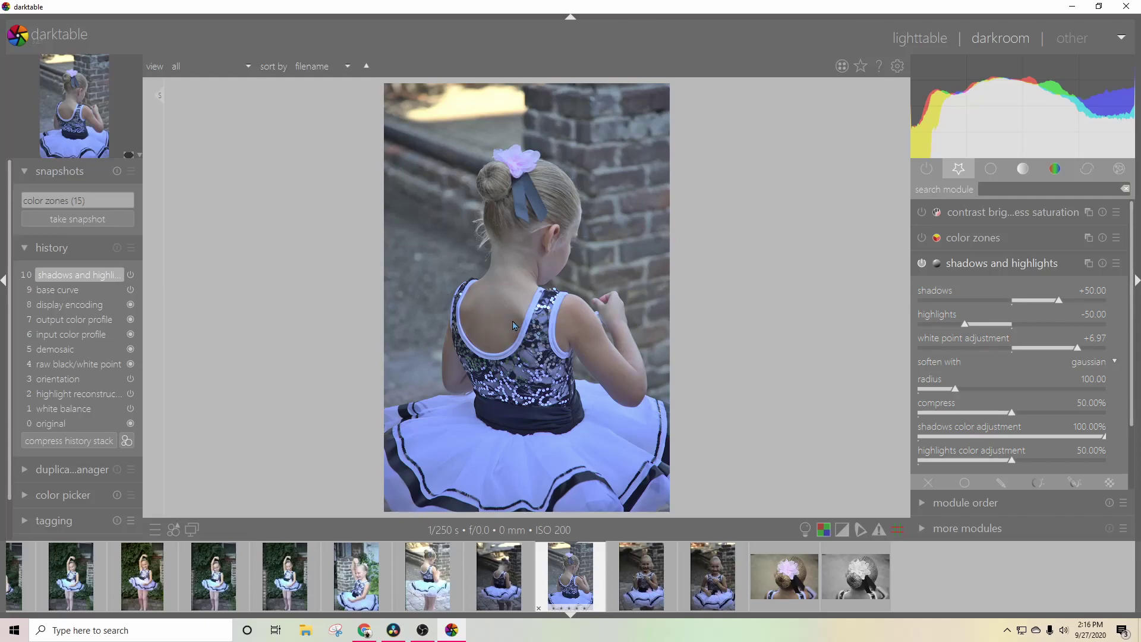
# - Clear the old color zones snapshot overlay while viewing the dancer's back up close
pyautogui.scroll(3, 514, 325)
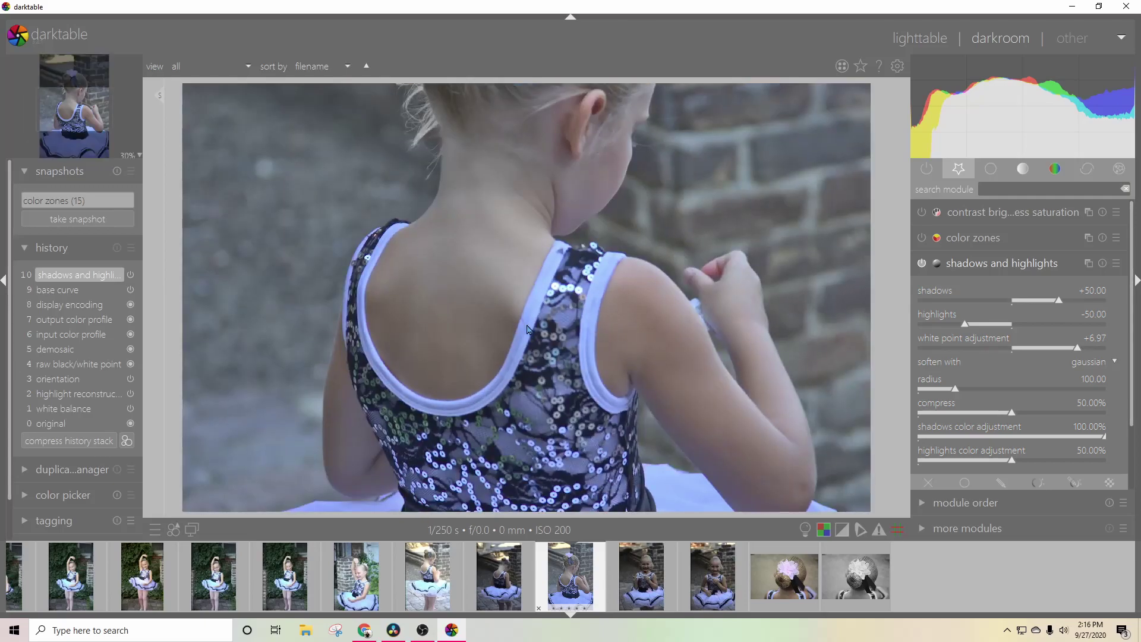
pyautogui.scroll(2, 571, 329)
pyautogui.scroll(1, 571, 329)
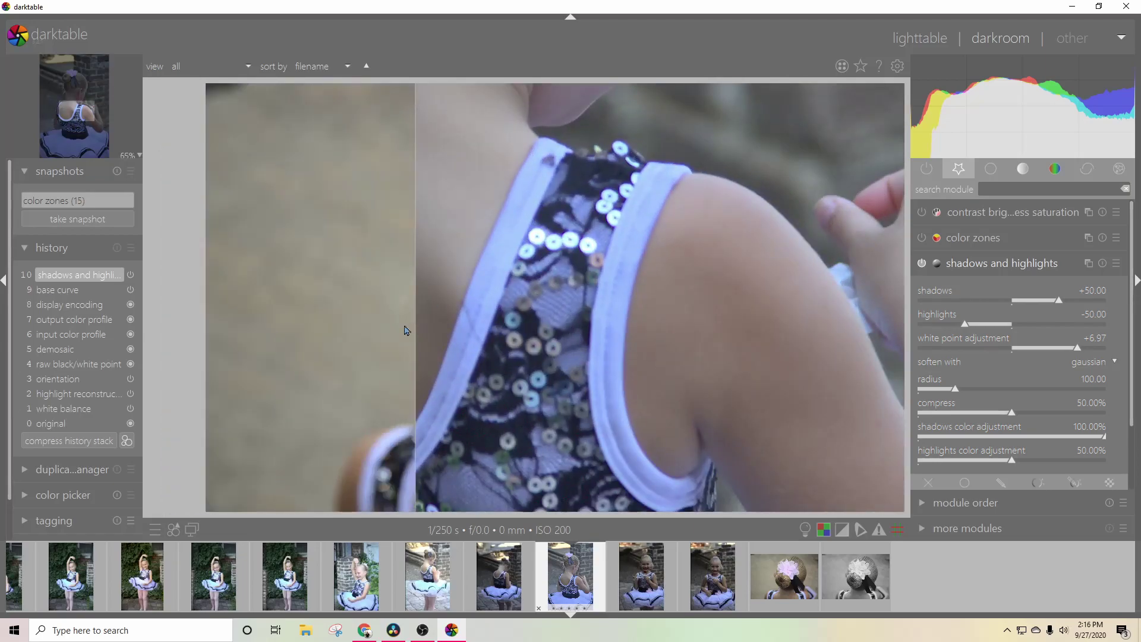
pyautogui.click(117, 171)
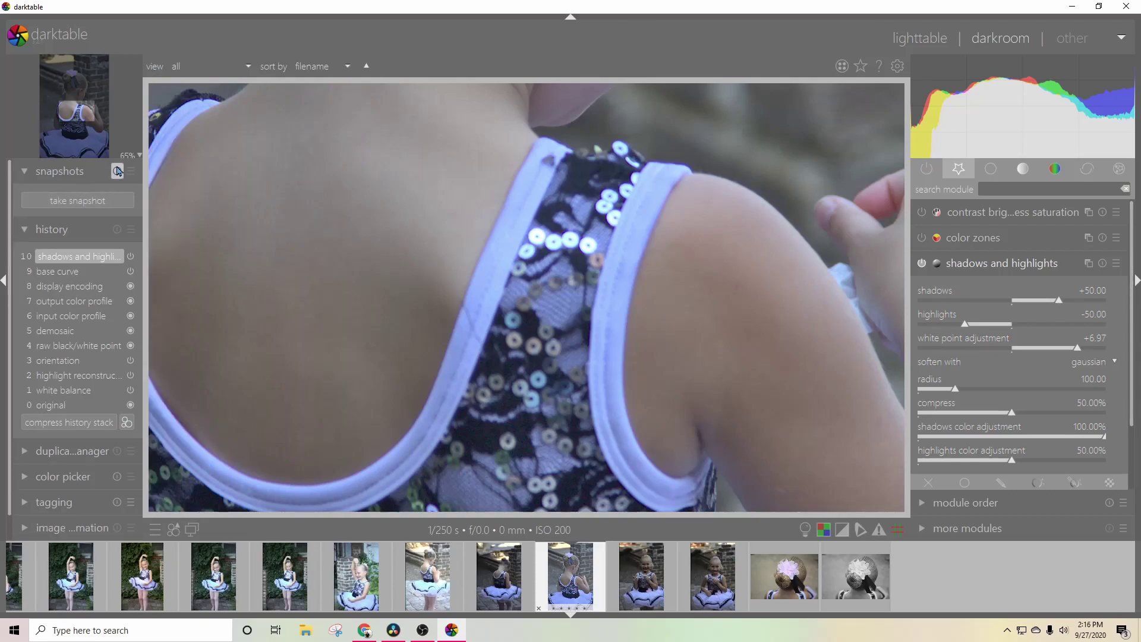
# - Examine the skin and the white costume trim on the dancer's back and neck, both up close and in full view
pyautogui.moveTo(326, 260); pyautogui.dragTo(415, 250)
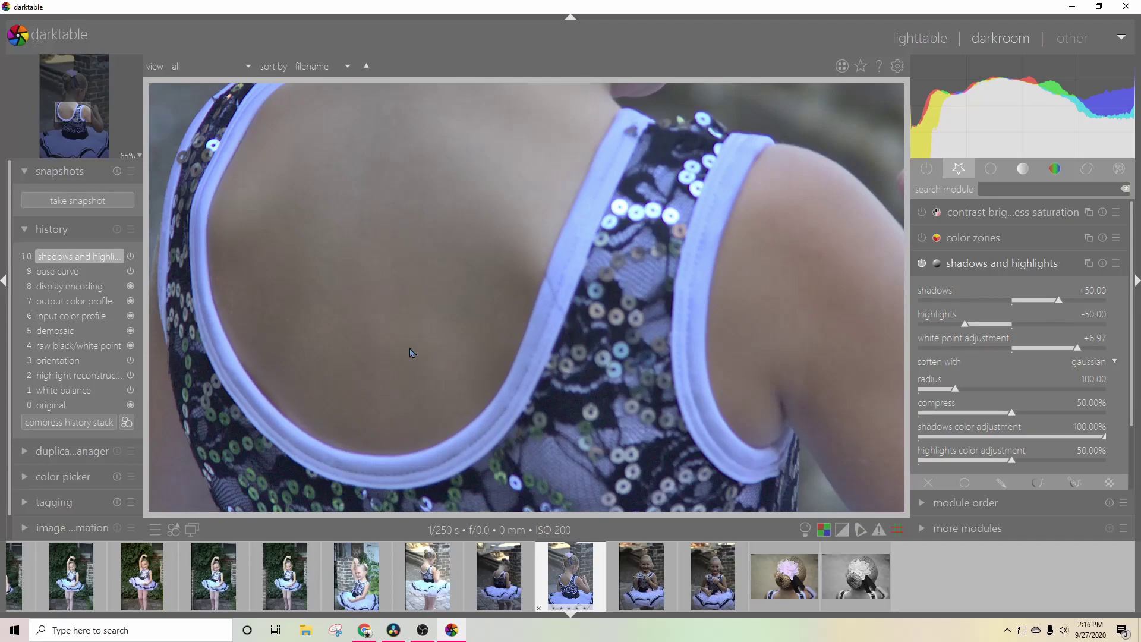
pyautogui.scroll(-3, 408, 355)
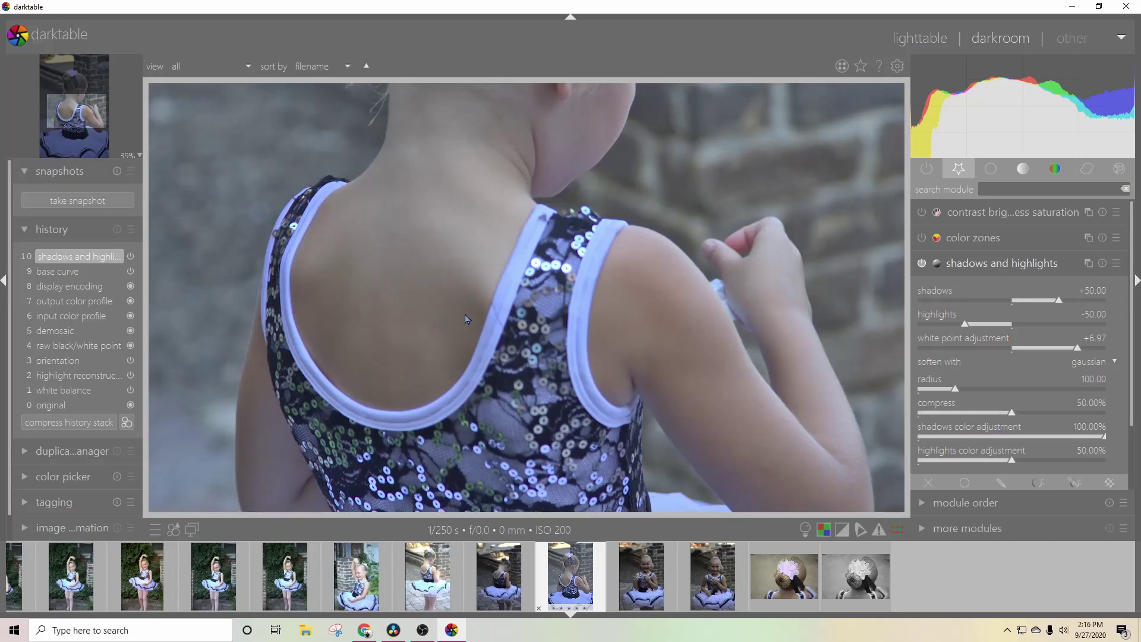
pyautogui.scroll(-2, 468, 315)
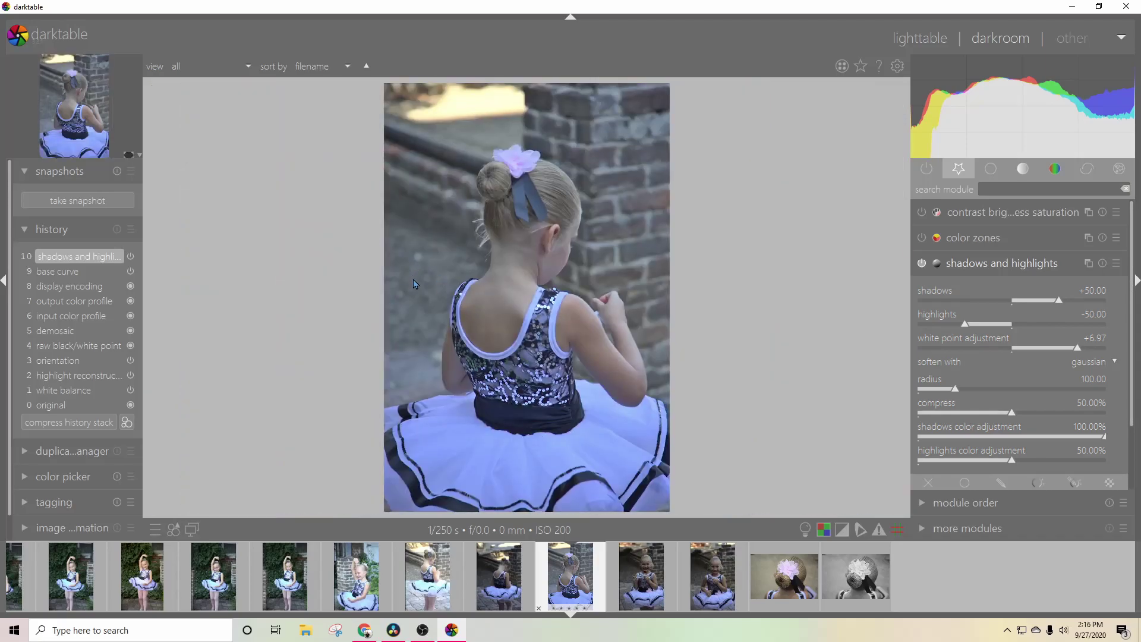
pyautogui.scroll(5, 415, 283)
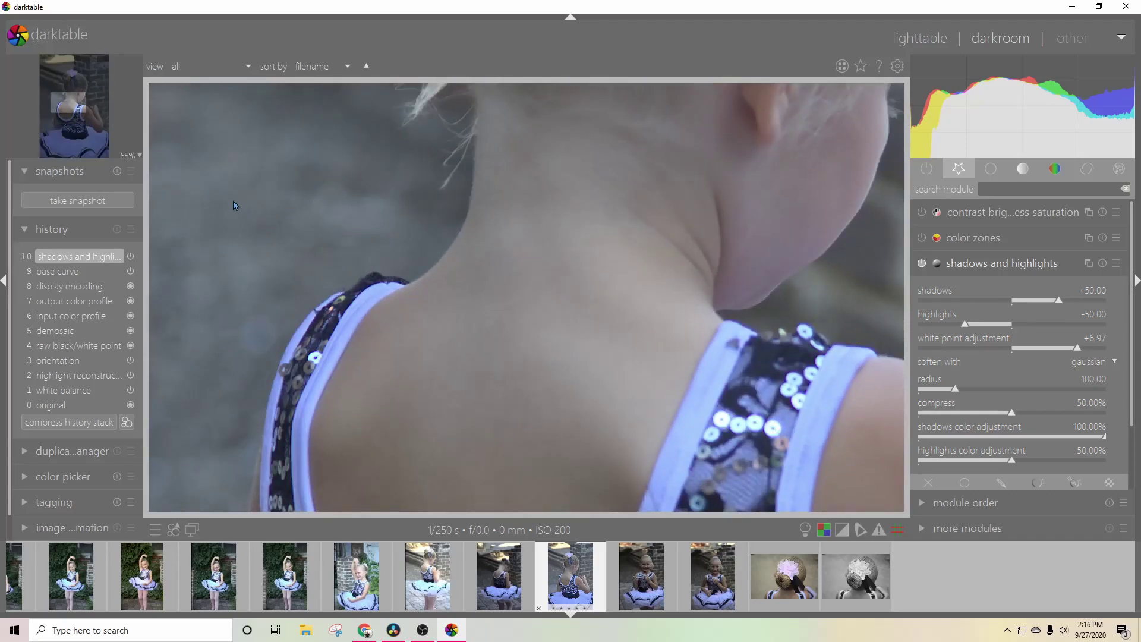
pyautogui.scroll(-5, 329, 234)
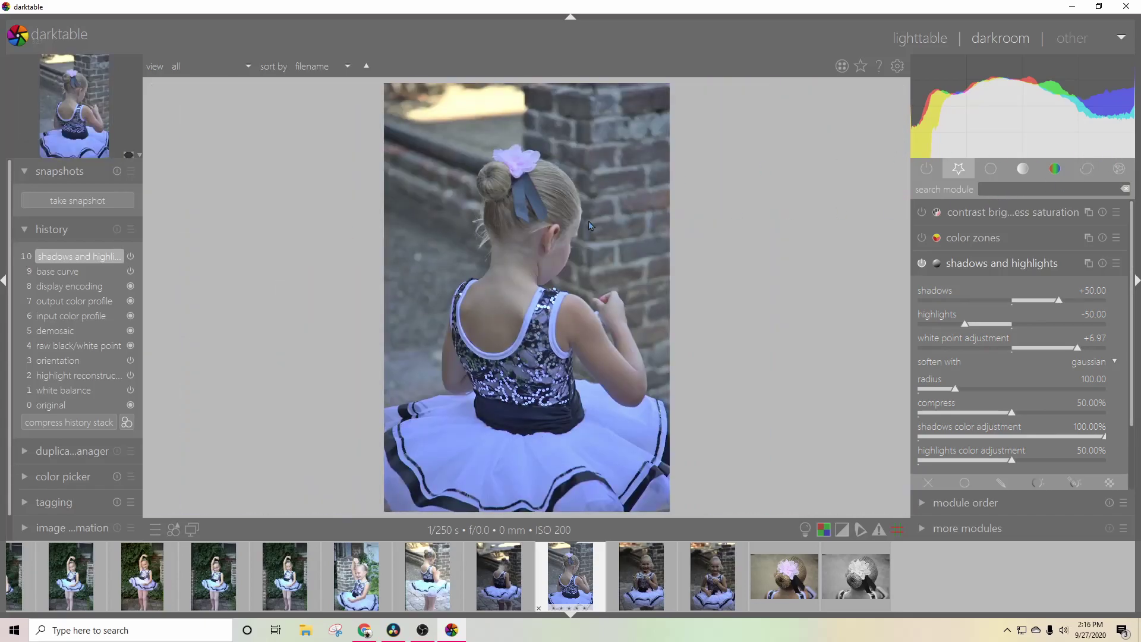
# - Find the chromatic aberrations module by searching for chromatic, and enable its automatic correction
pyautogui.click(1003, 190)
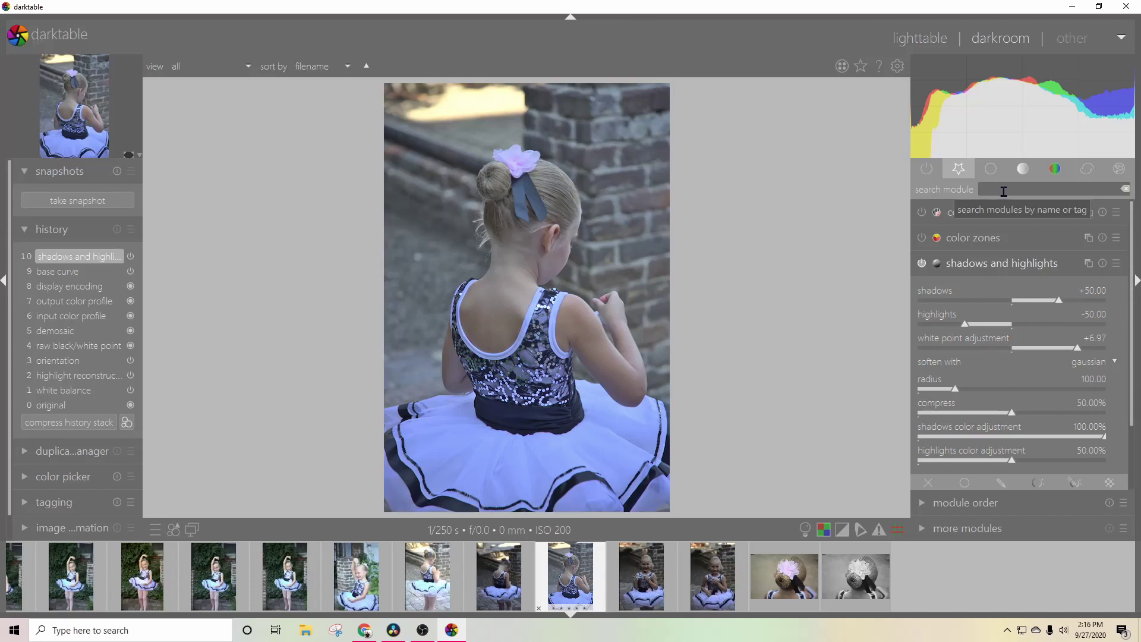
pyautogui.write('abber')
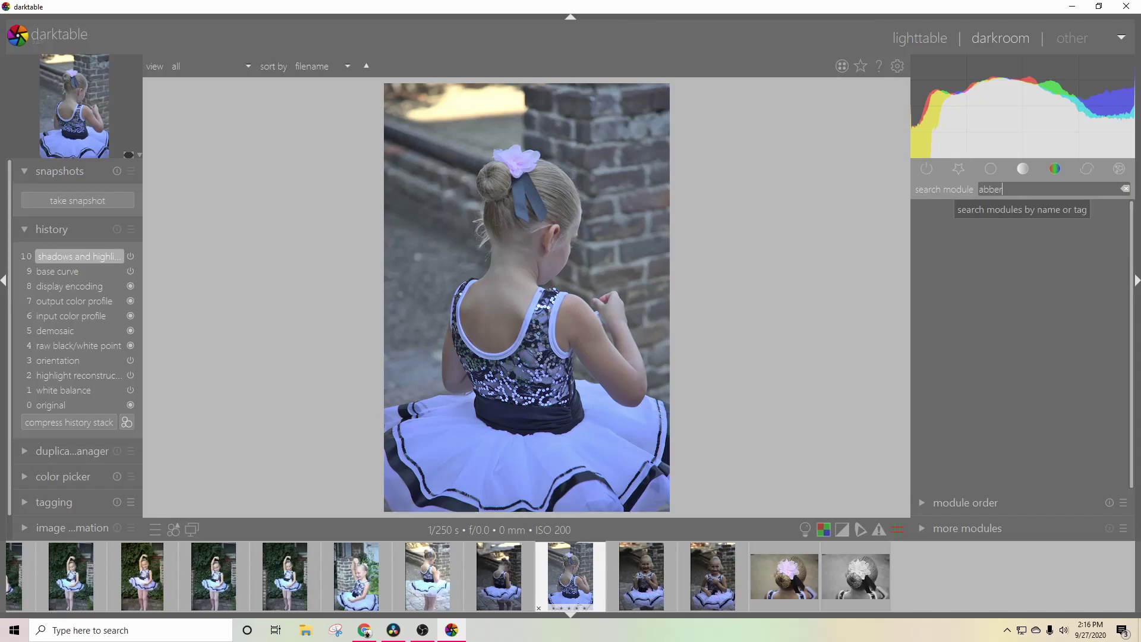
pyautogui.press('BackSpace')
pyautogui.press('BackSpace')
pyautogui.press('BackSpace')
pyautogui.press('BackSpace')
pyautogui.press('BackSpace')
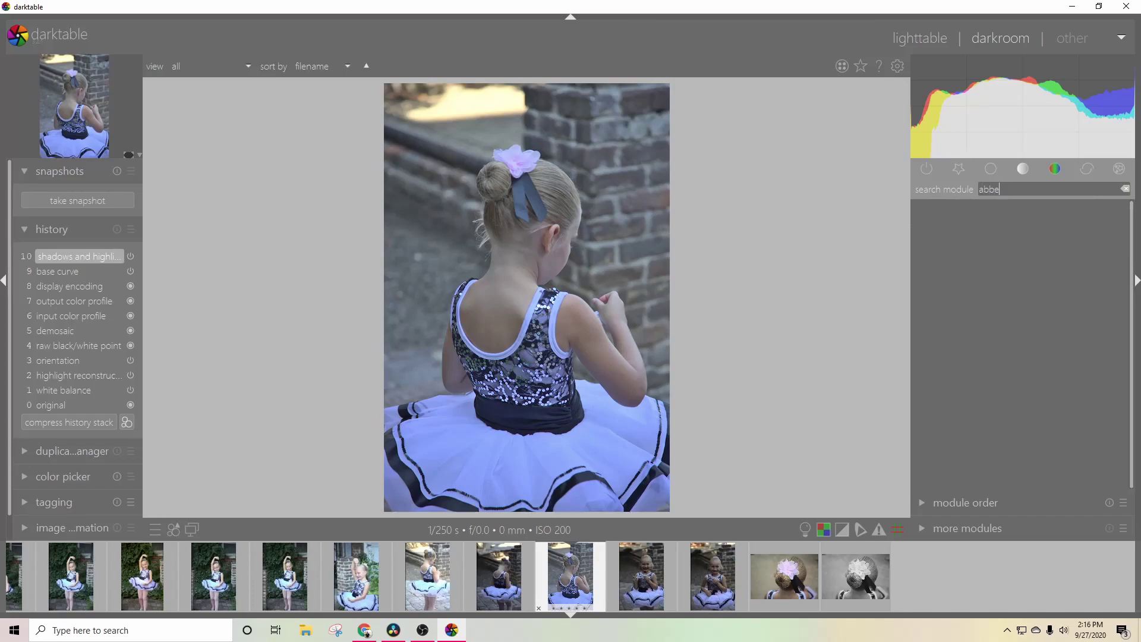
pyautogui.write('chromatic')
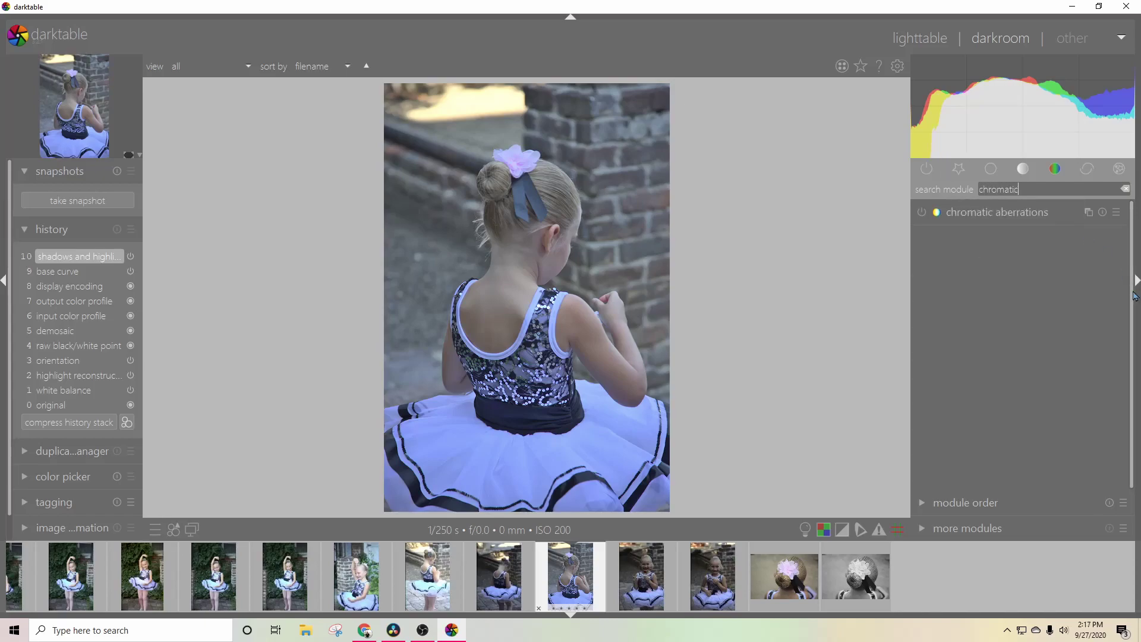
pyautogui.click(1035, 213)
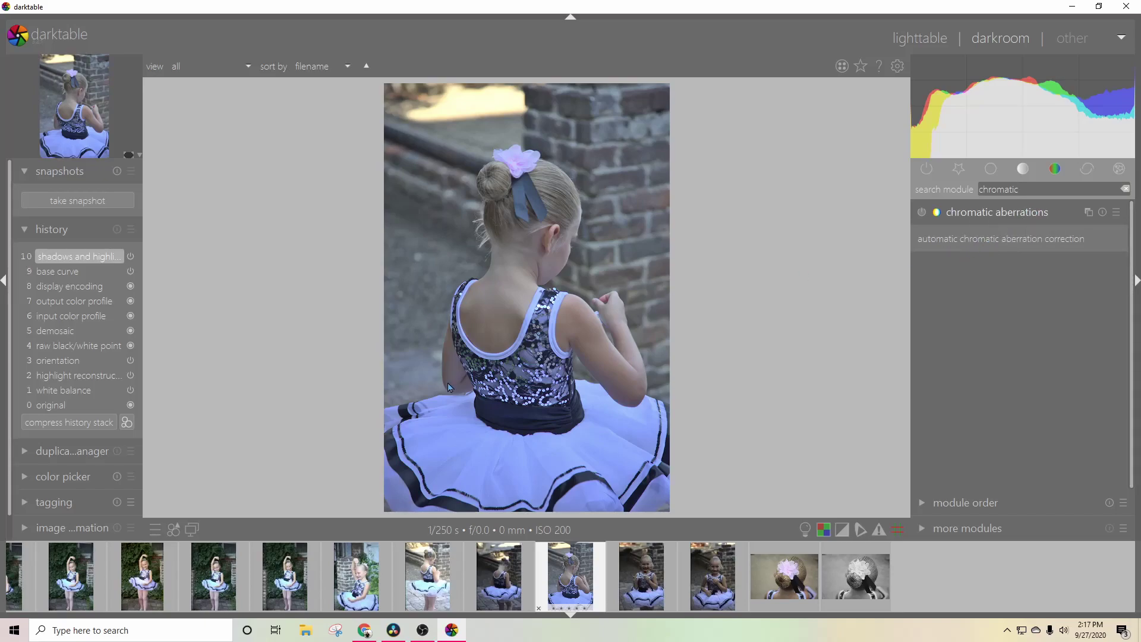
pyautogui.click(922, 212)
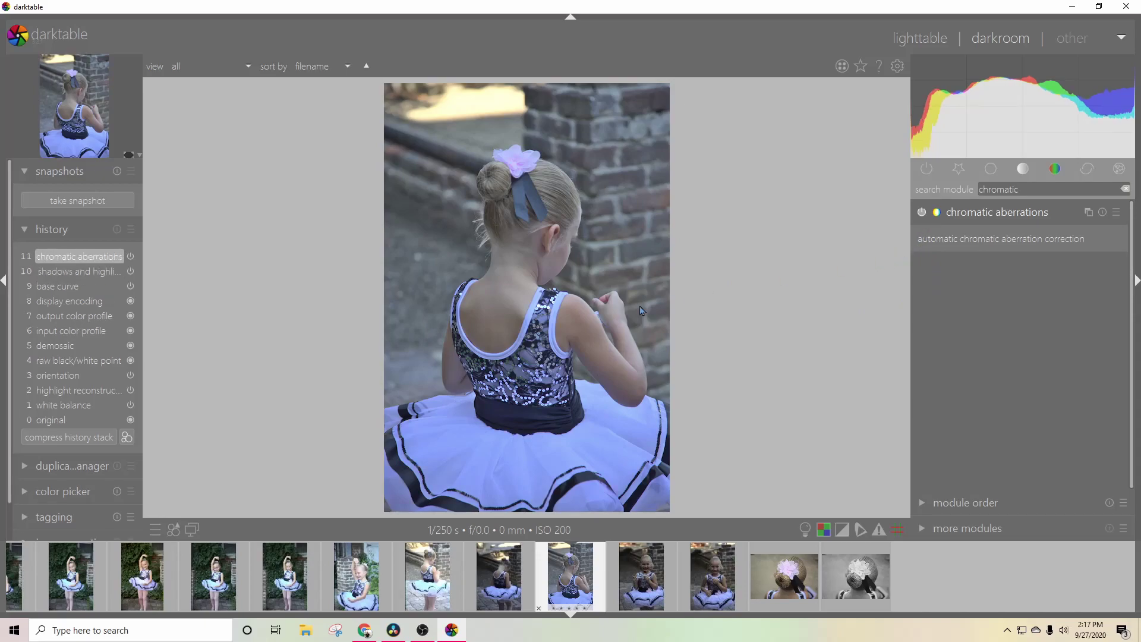
# - Examine the costume trim edges up close and check the preset and instance options of the chromatic aberrations module
pyautogui.scroll(5, 479, 359)
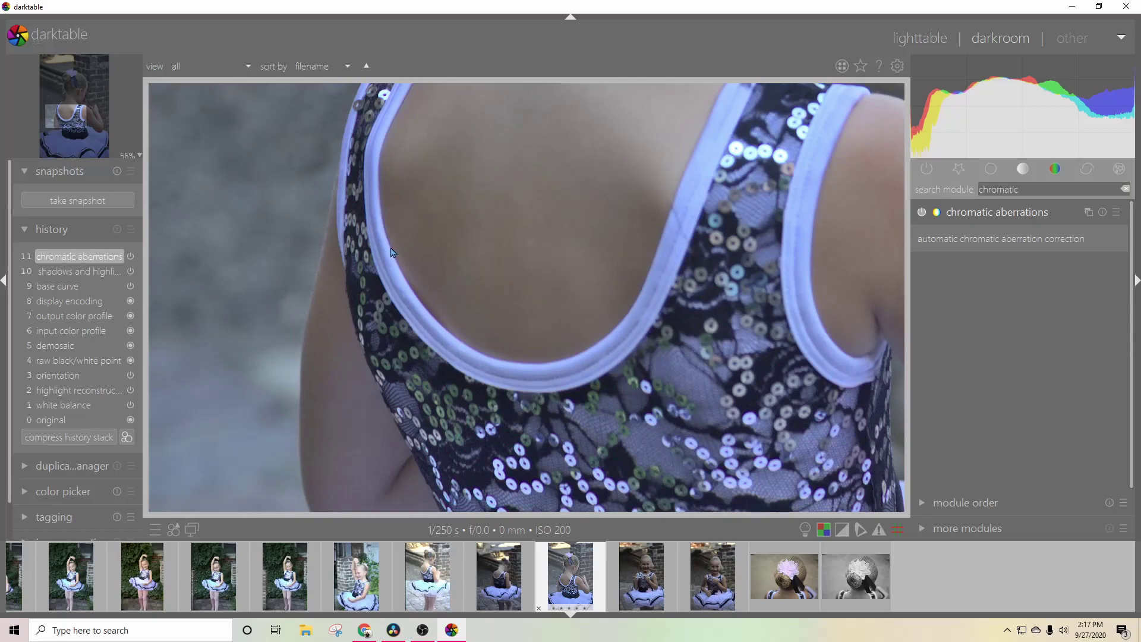
pyautogui.click(1117, 212)
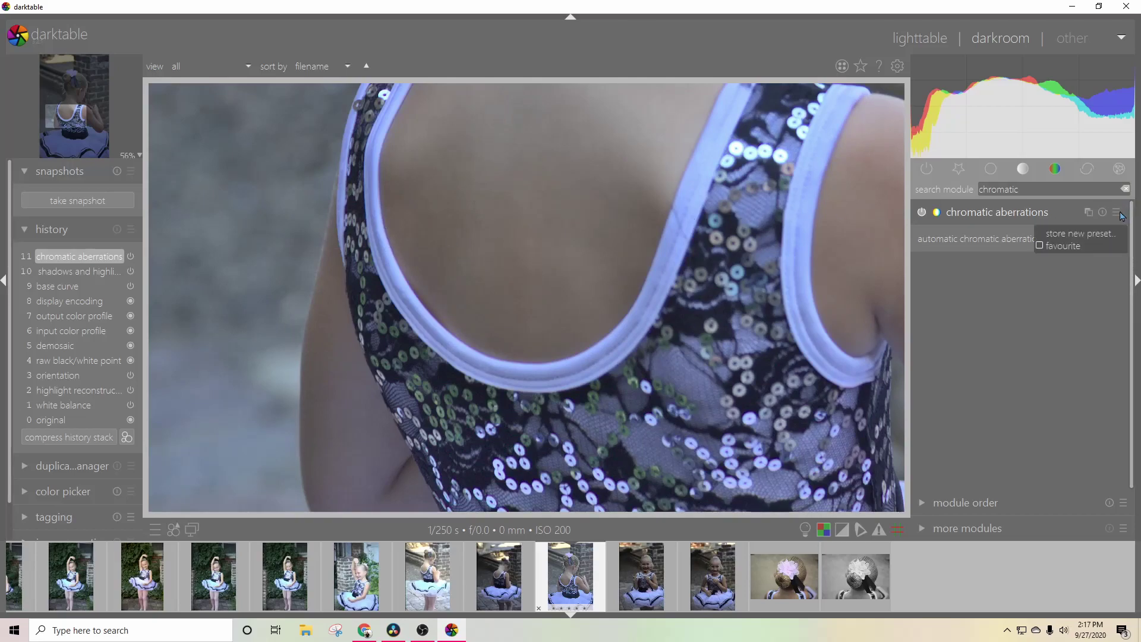
pyautogui.click(1042, 359)
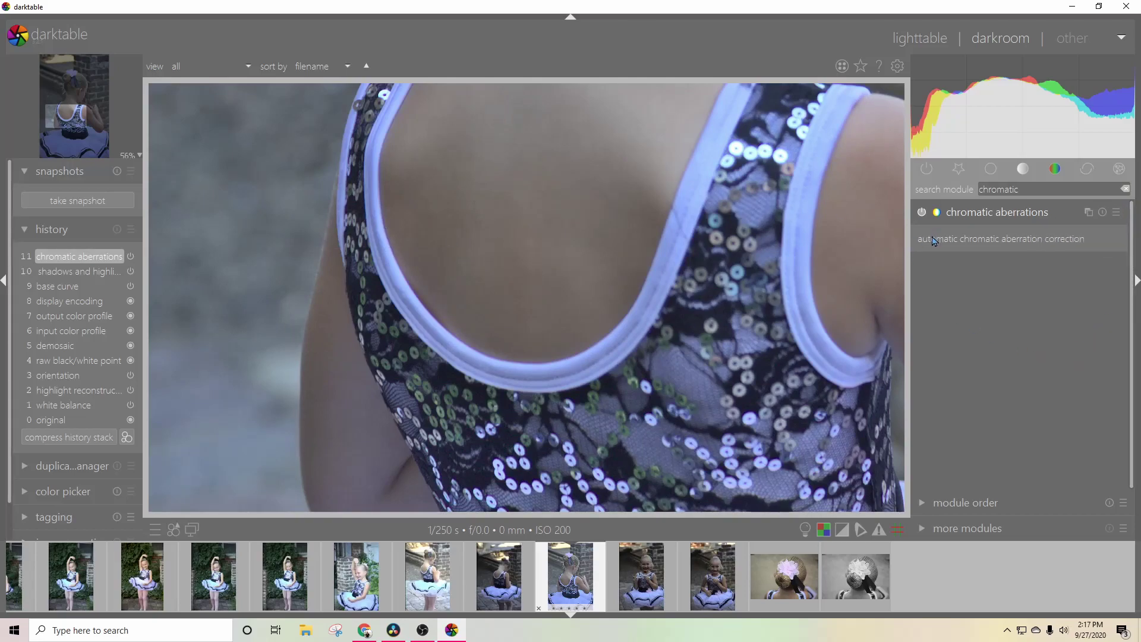
pyautogui.click(988, 217)
pyautogui.click(975, 217)
pyautogui.scroll(-4, 563, 273)
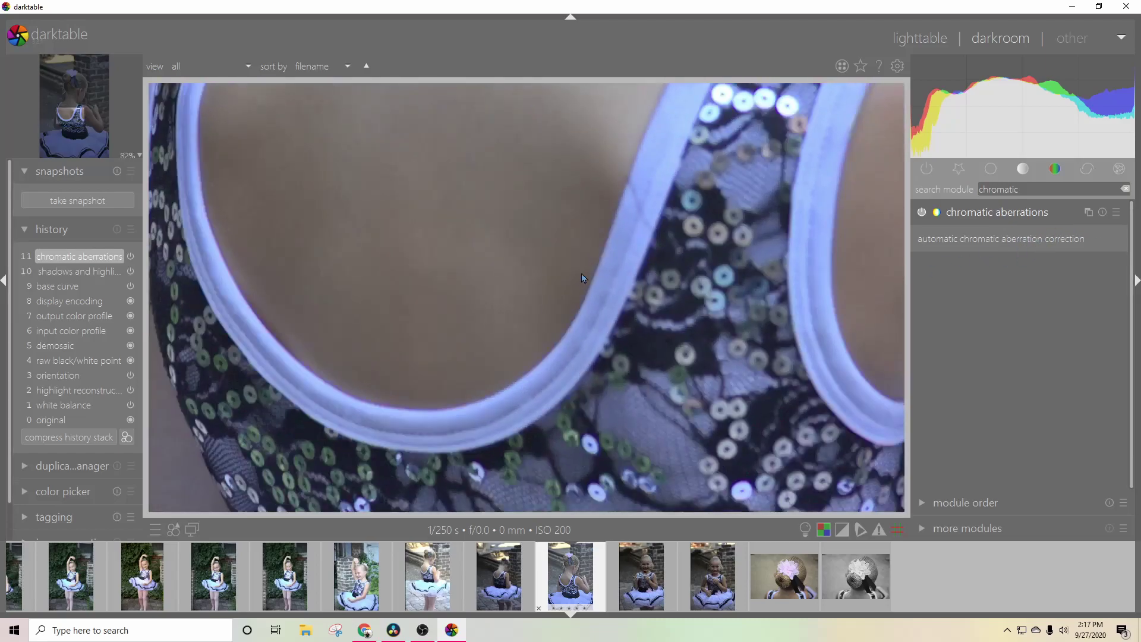
pyautogui.scroll(3, 514, 277)
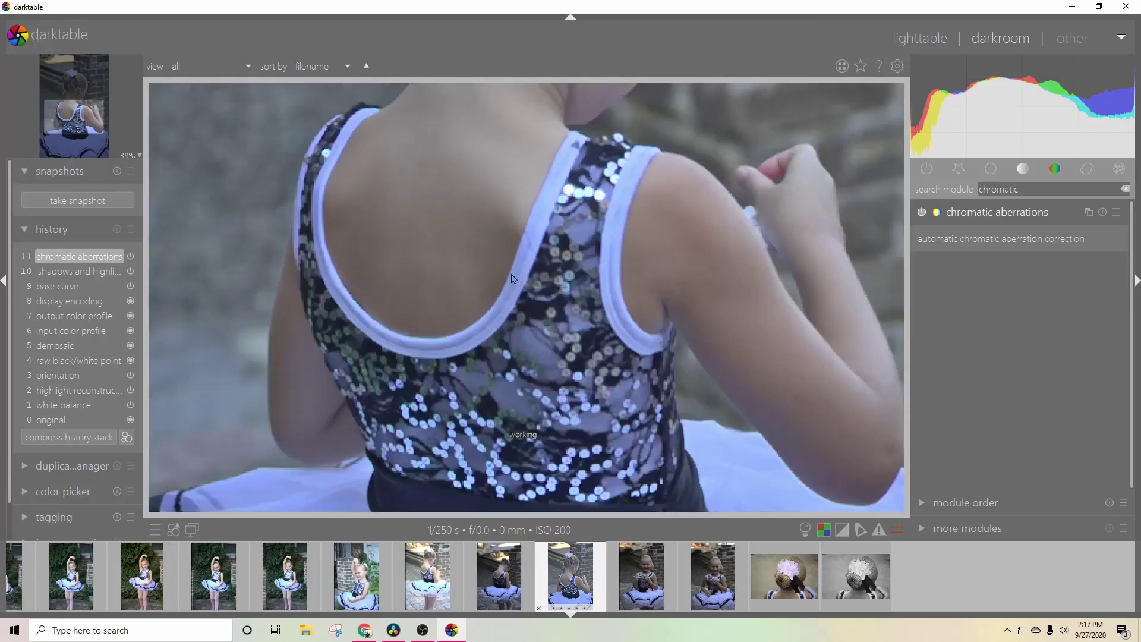
pyautogui.click(1087, 213)
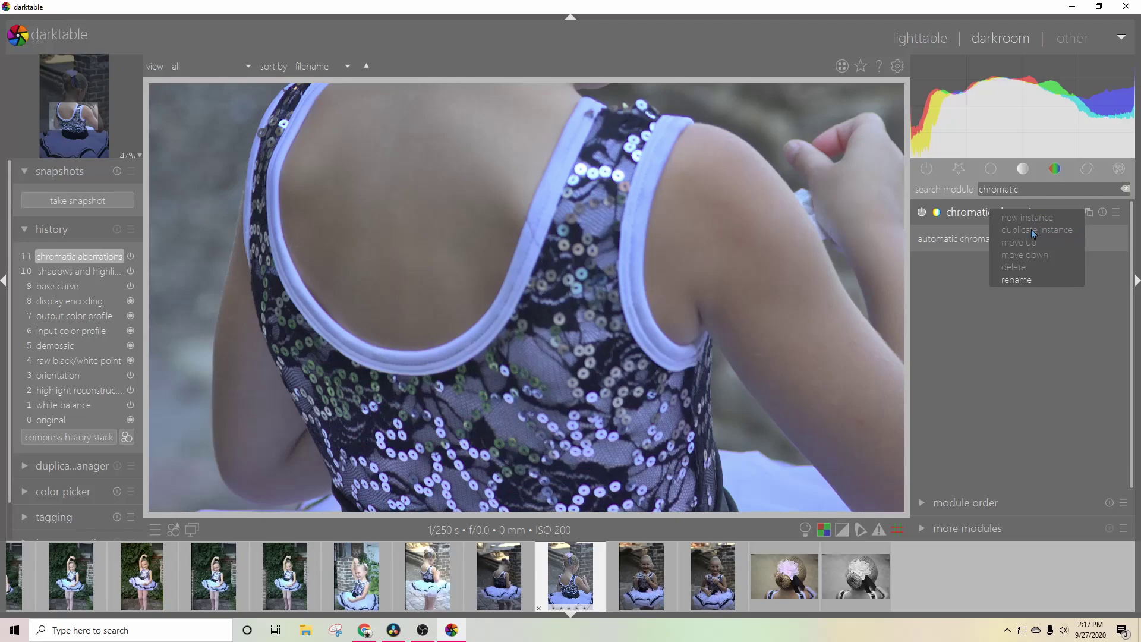
pyautogui.click(1113, 253)
pyautogui.hotkey('alt', '3')
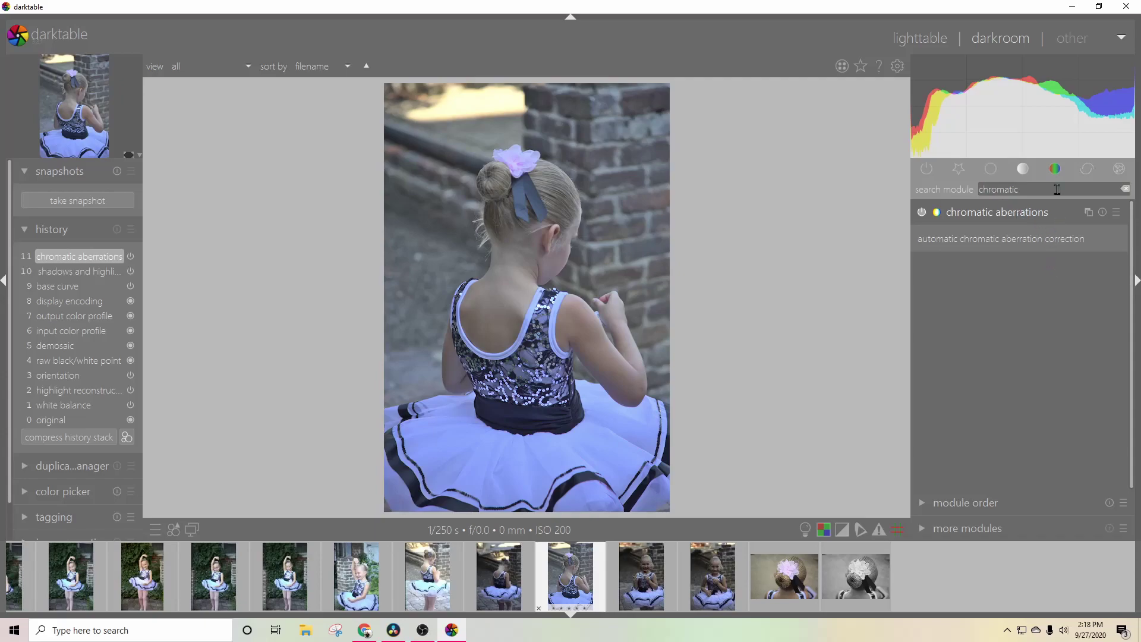
# - Search the modules for blur
pyautogui.doubleClick(1038, 192)
pyautogui.write('blur')
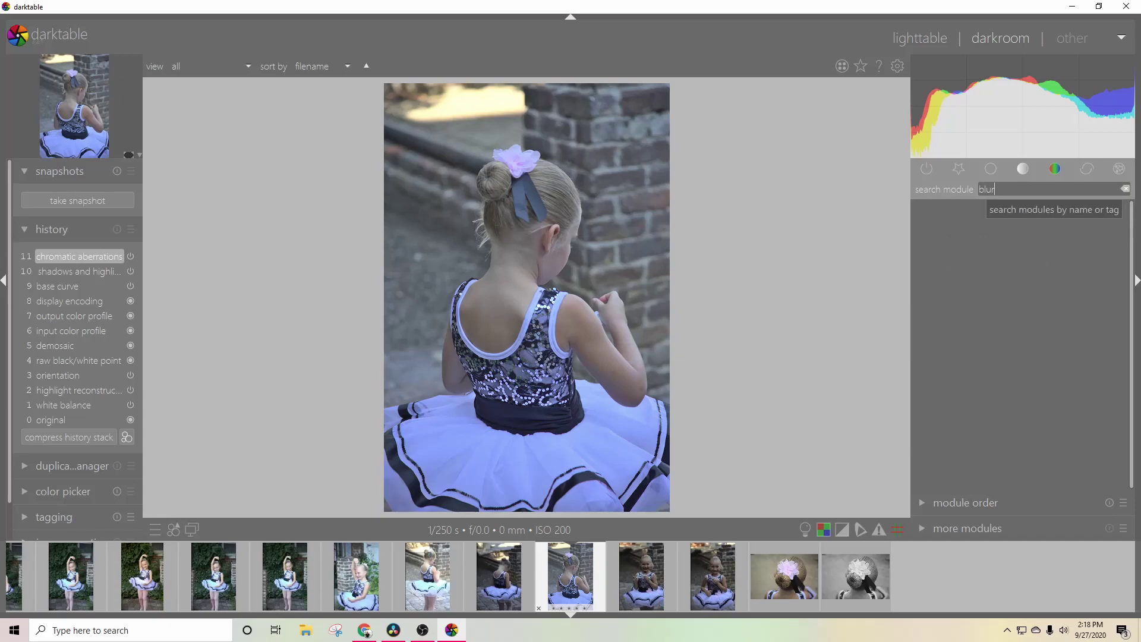
# - Search the modules for denoise and open the denoise (profiled) module
pyautogui.press('BackSpace')
pyautogui.press('BackSpace')
pyautogui.press('BackSpace')
pyautogui.press('BackSpace')
pyautogui.write('d')
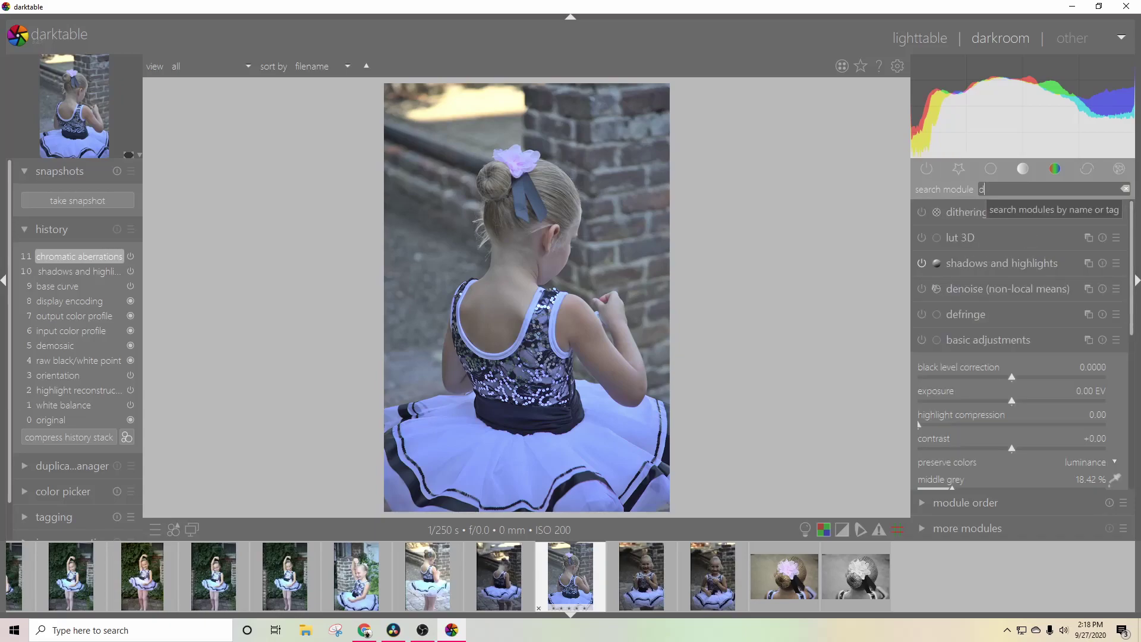
pyautogui.write('enoise')
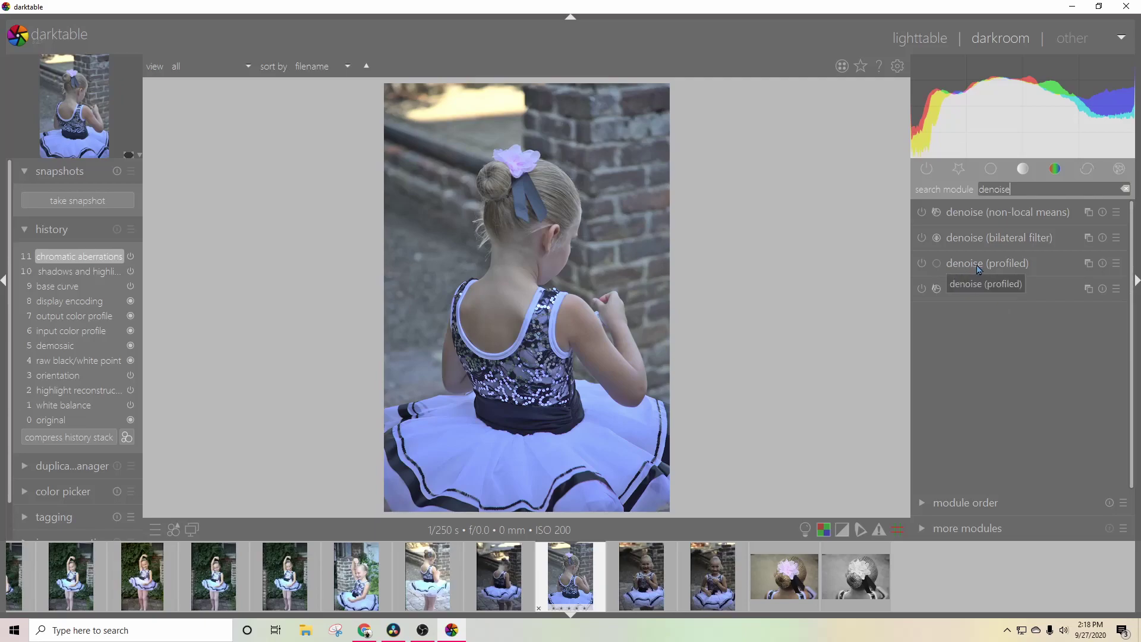
pyautogui.click(1018, 263)
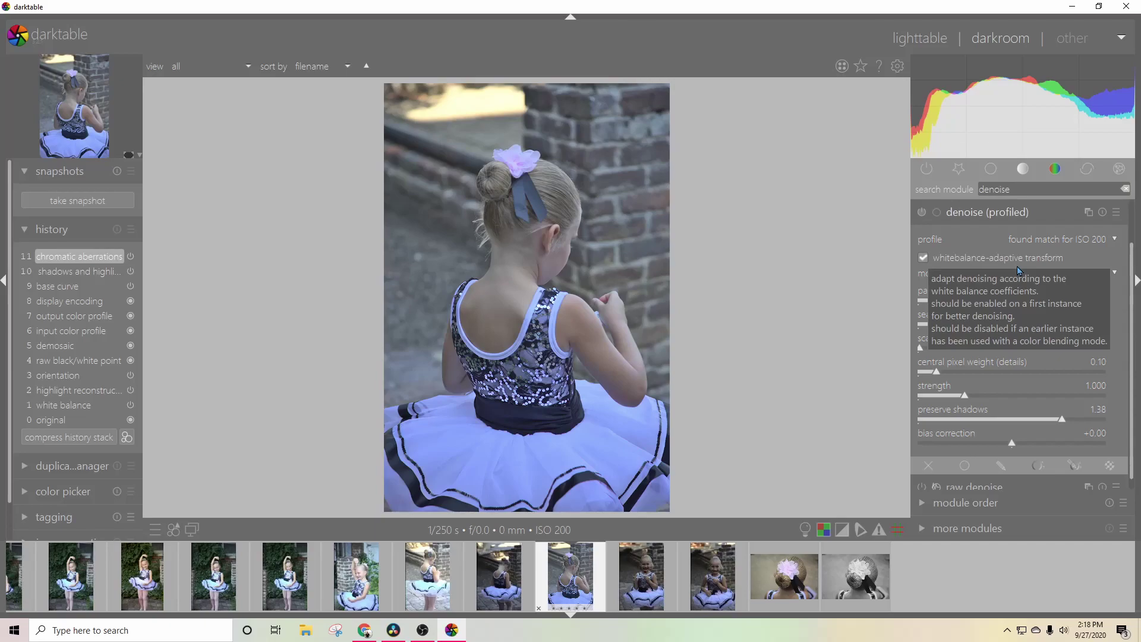
# - Enable denoise (profiled) with the matched ISO 200 profile and set its strength to about 0.443
pyautogui.click(978, 244)
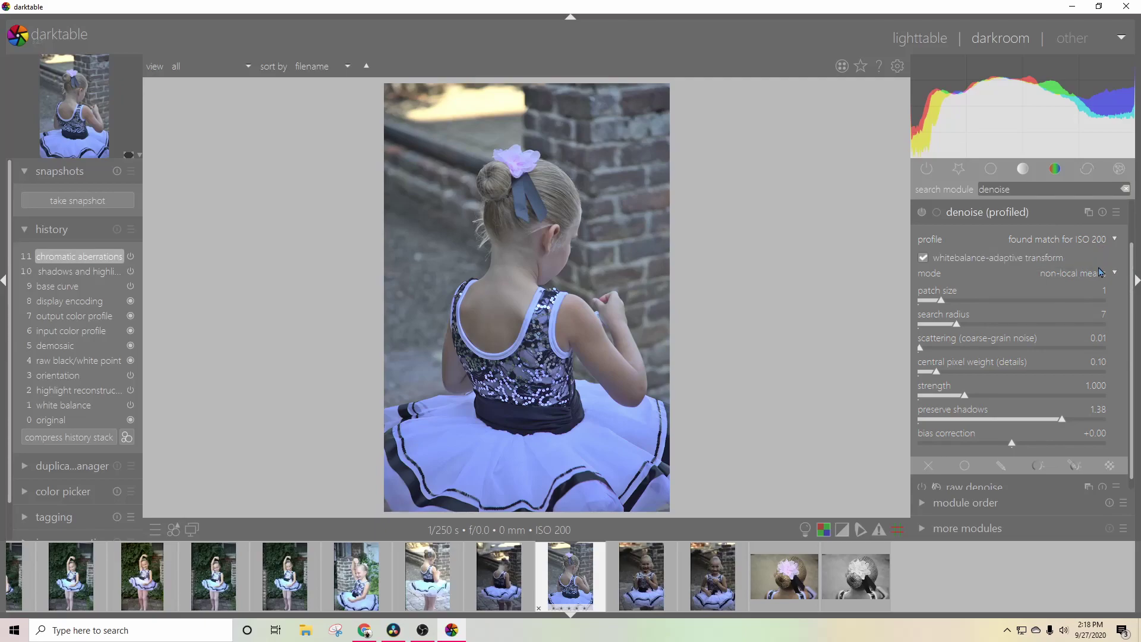
pyautogui.click(1077, 241)
pyautogui.click(1077, 241)
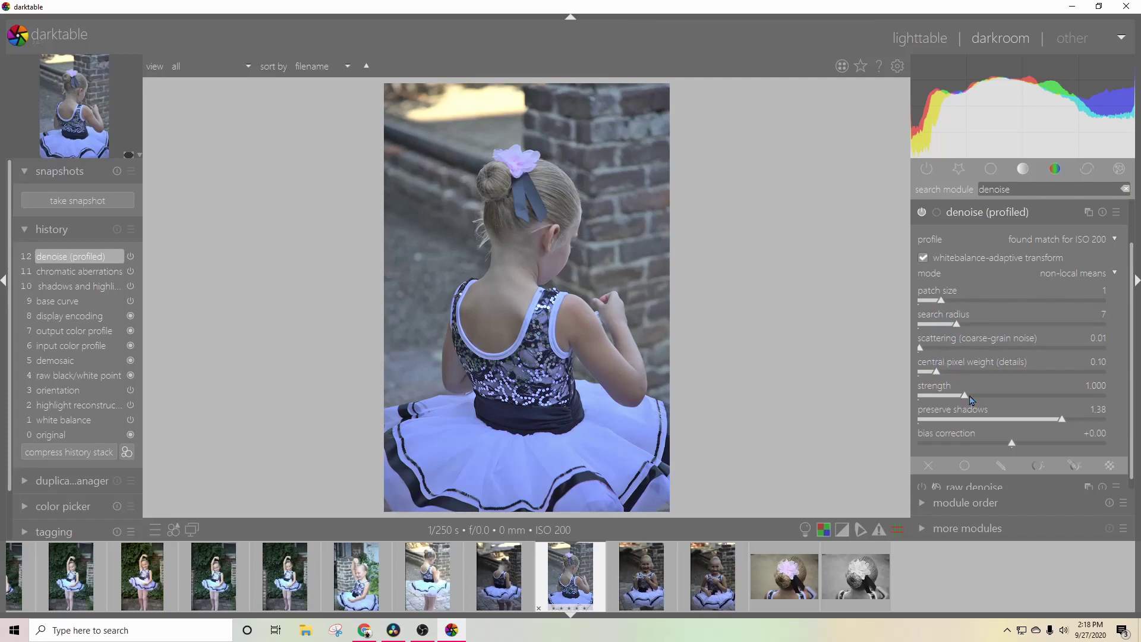
pyautogui.moveTo(966, 400)
pyautogui.mouseDown()
pyautogui.moveTo(1069, 397)
pyautogui.moveTo(922, 408)
pyautogui.moveTo(945, 404)
pyautogui.mouseUp()
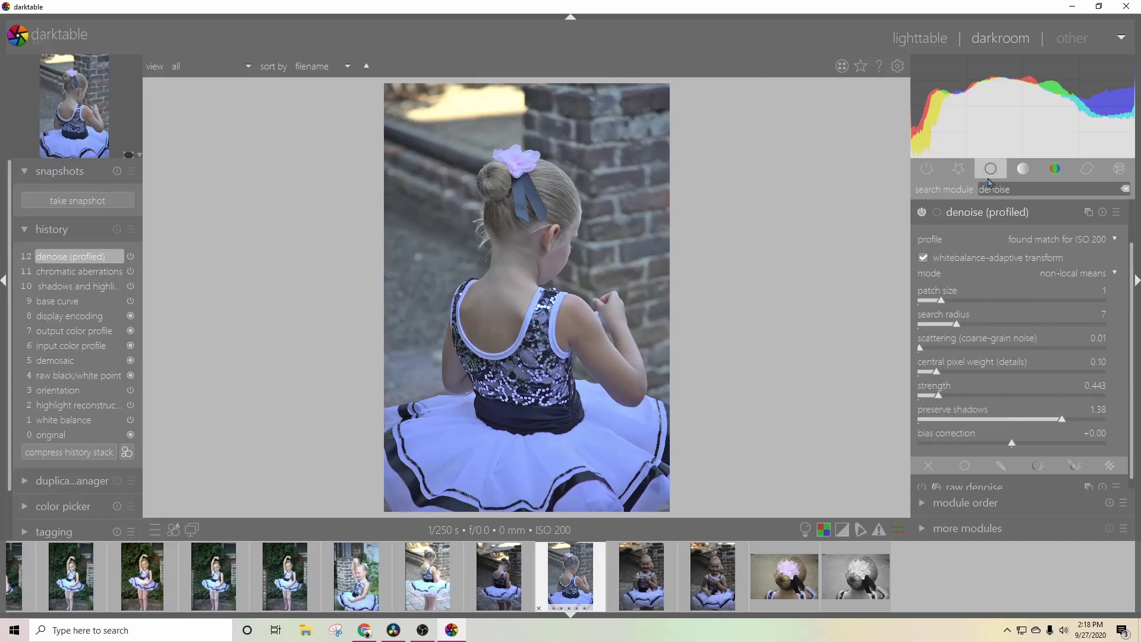
# - Find the crop and rotate module and crop away the bright strip above the dancer's head and a narrow strip along the photo's right edge
pyautogui.doubleClick(1011, 190)
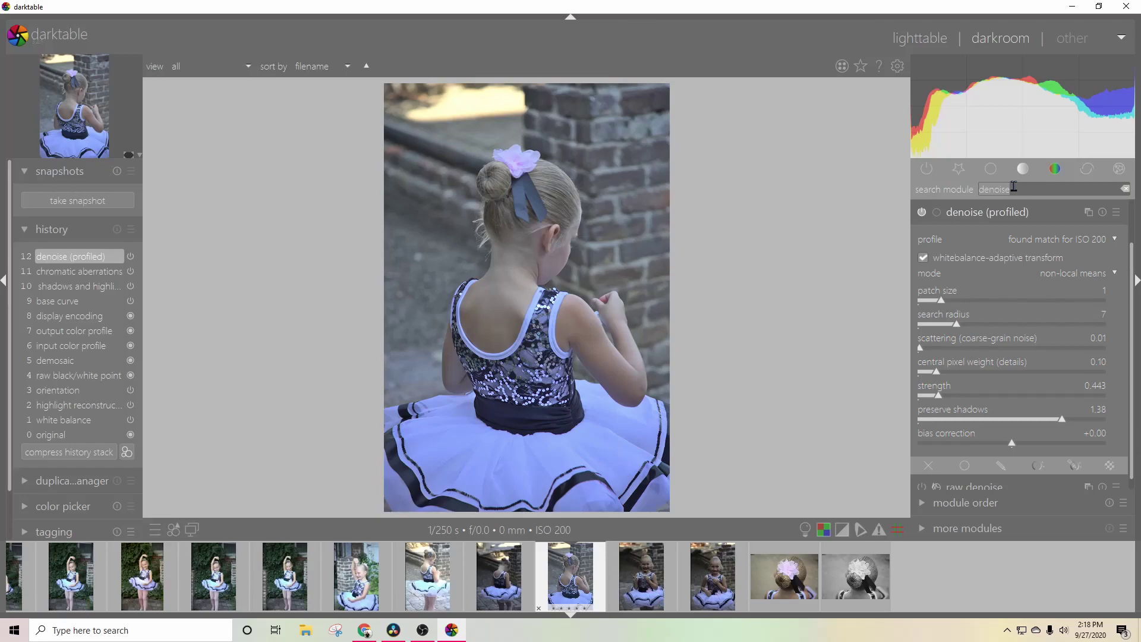
pyautogui.write('crop')
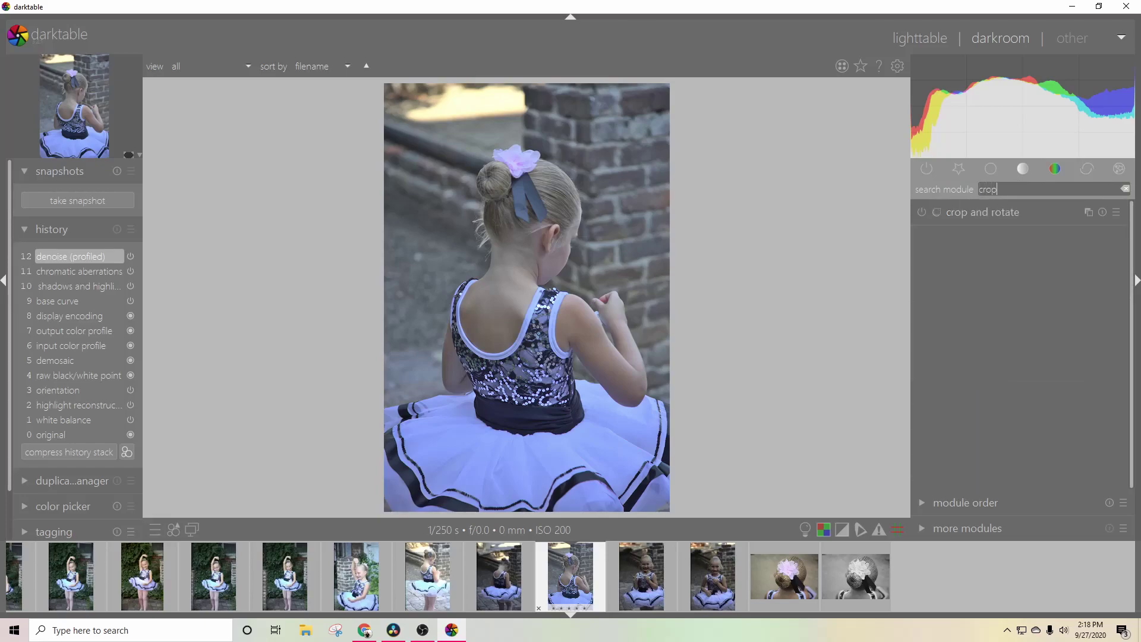
pyautogui.click(978, 214)
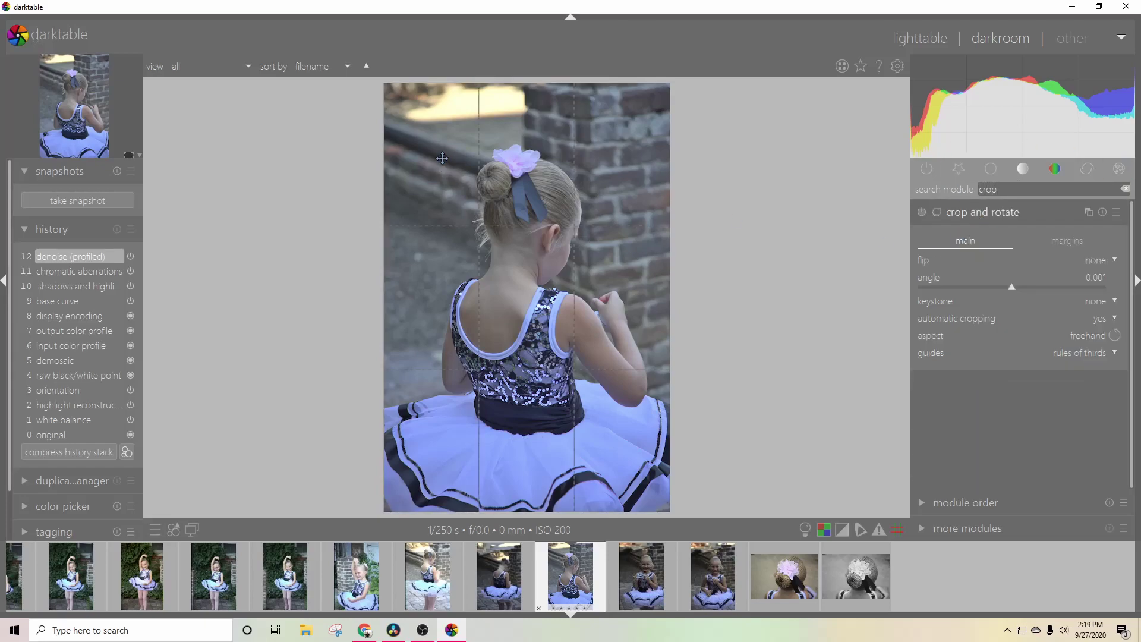
pyautogui.moveTo(666, 87); pyautogui.dragTo(679, 122)
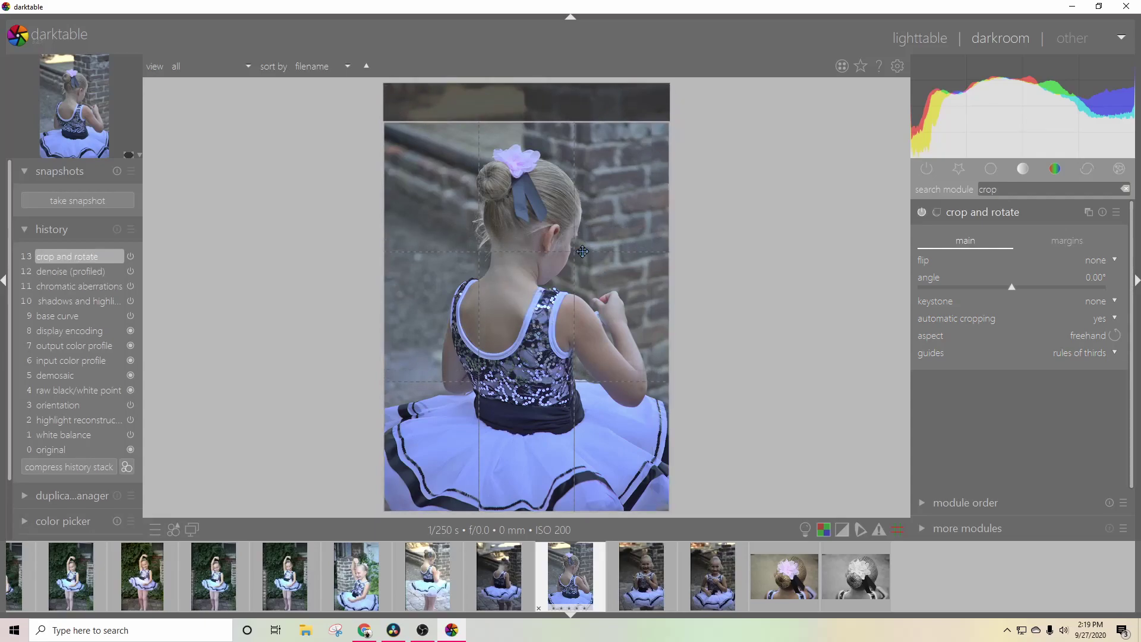
pyautogui.moveTo(669, 349); pyautogui.dragTo(670, 348)
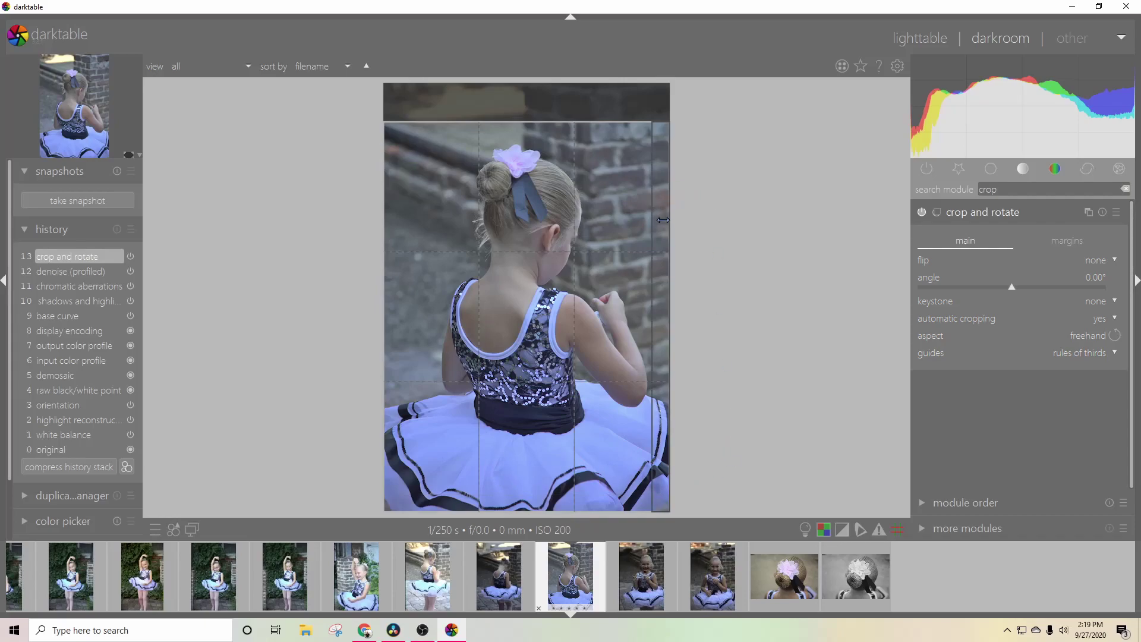
pyautogui.press('Return')
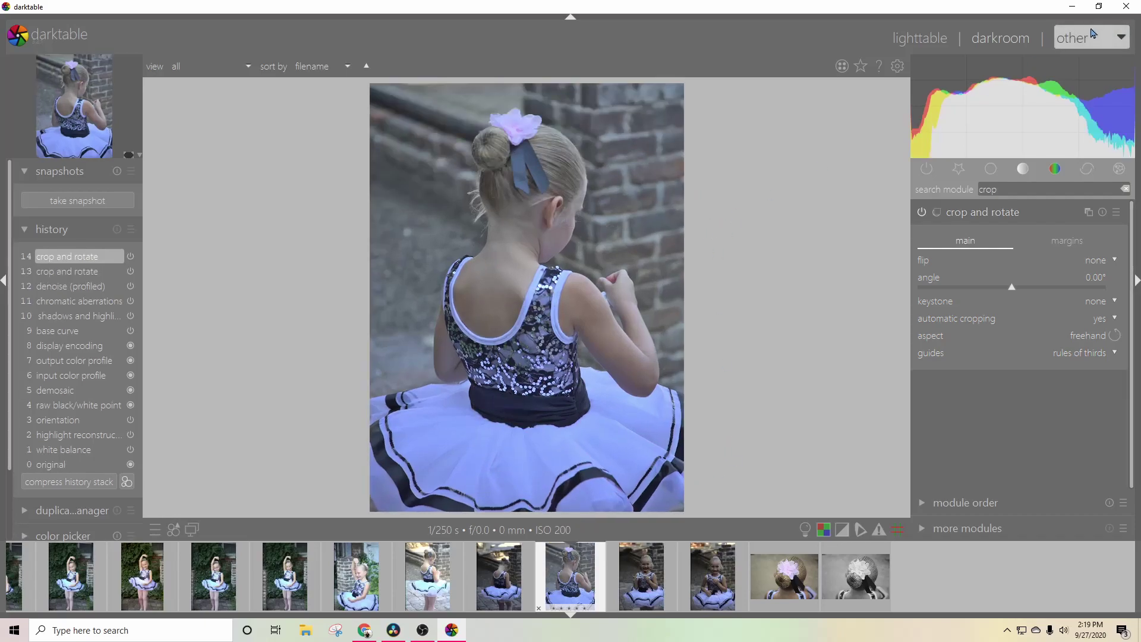
# - Among the favourite modules, set the white balance preset to cloudy and warm the temperature to about 7147 K
pyautogui.click(958, 169)
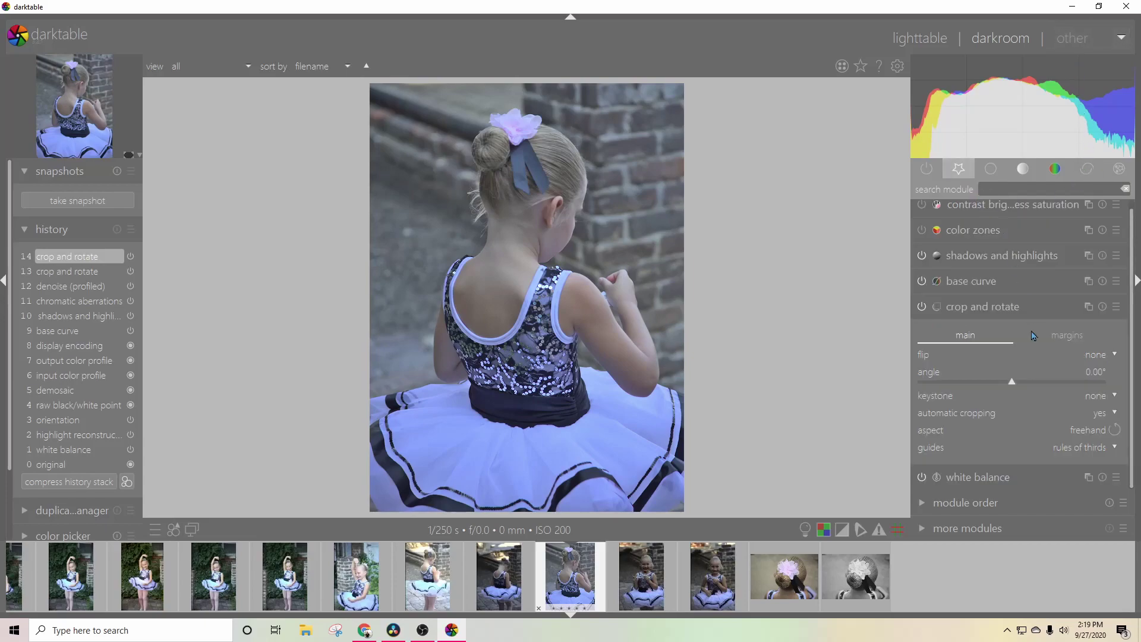
pyautogui.click(973, 304)
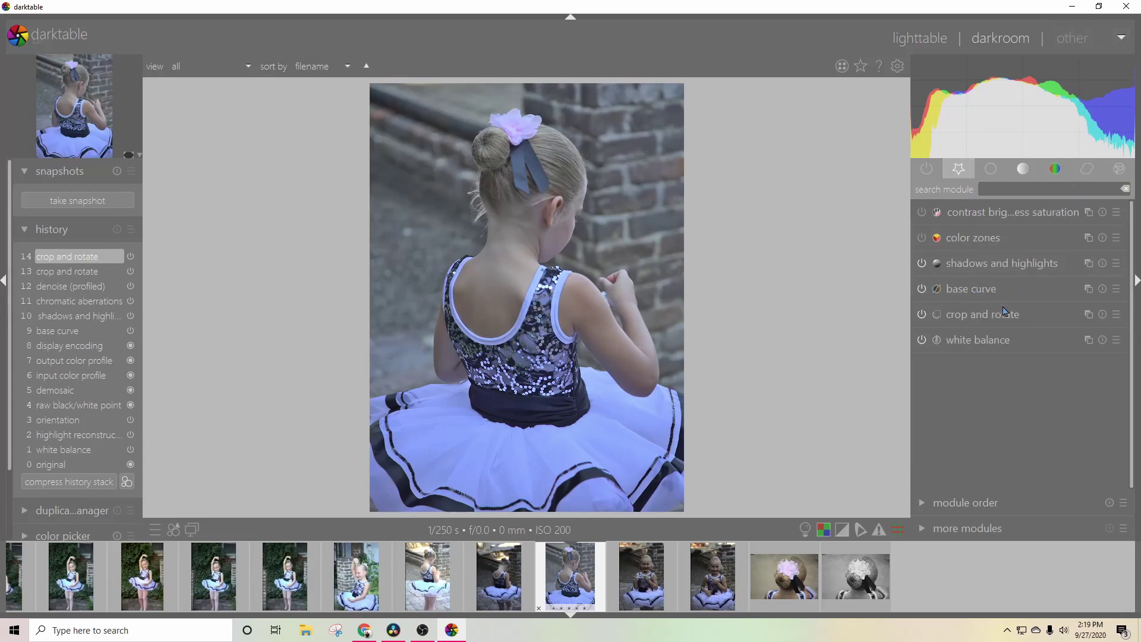
pyautogui.click(975, 343)
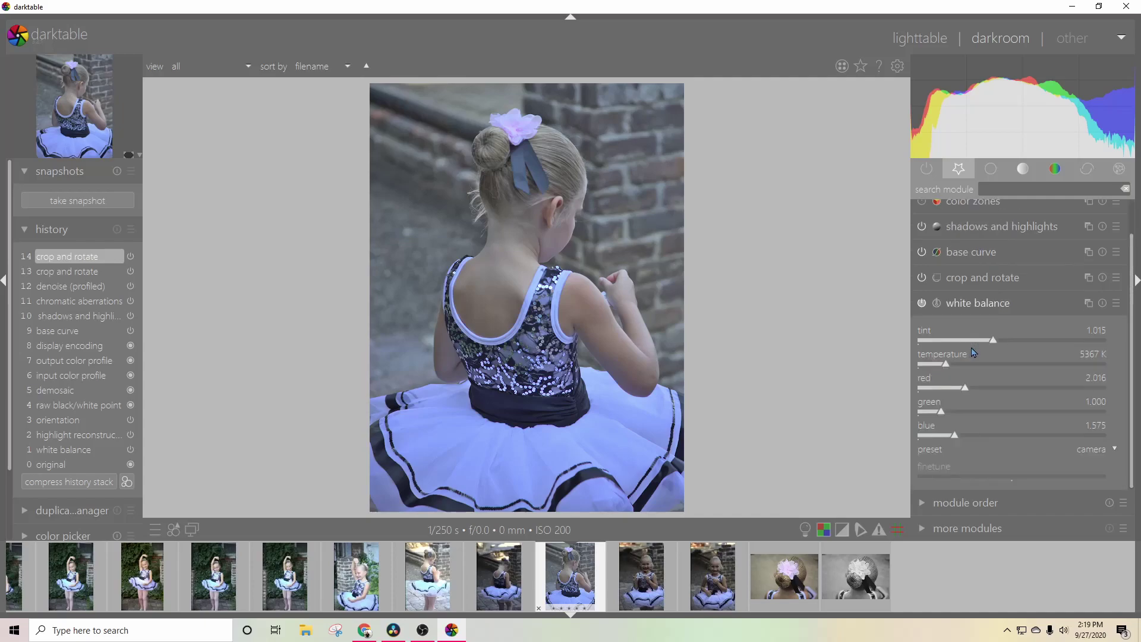
pyautogui.click(1117, 304)
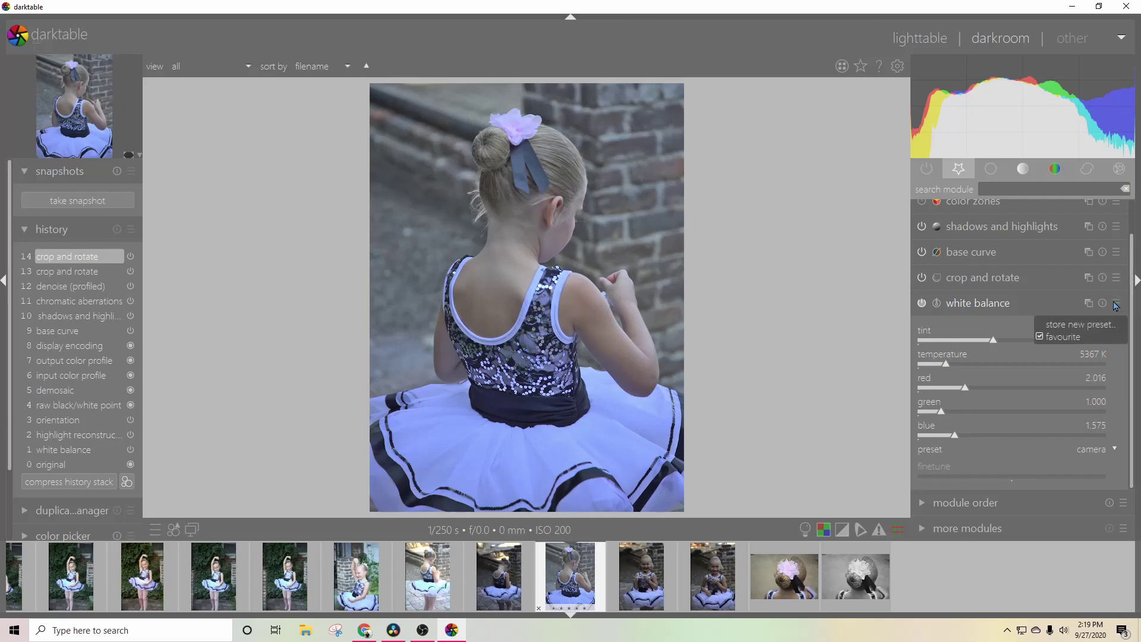
pyautogui.click(1116, 305)
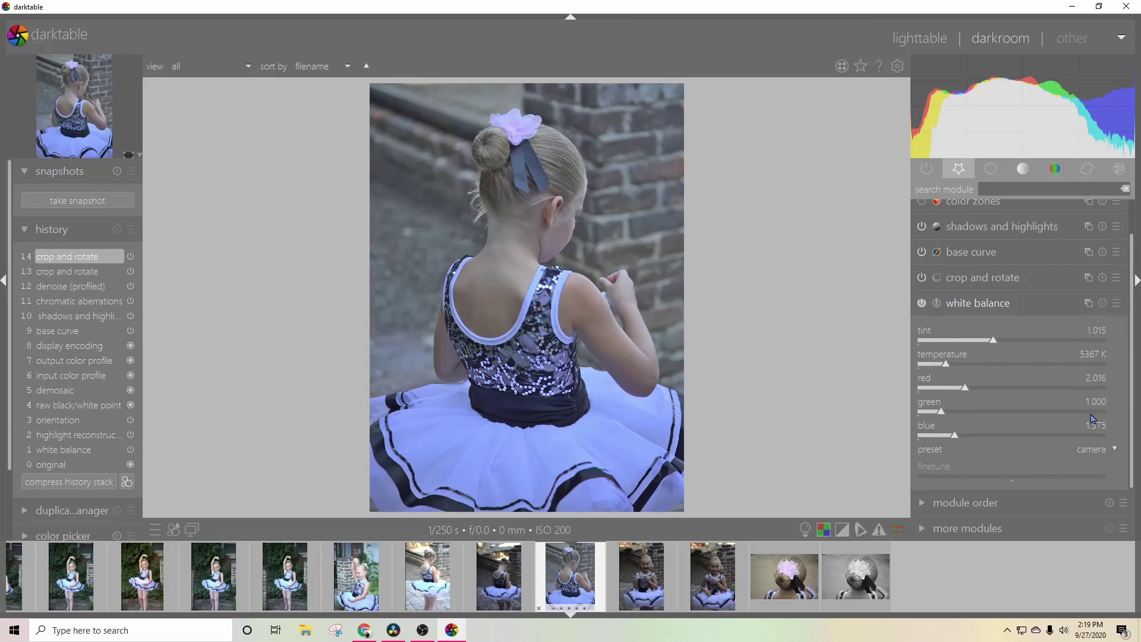
pyautogui.click(1113, 447)
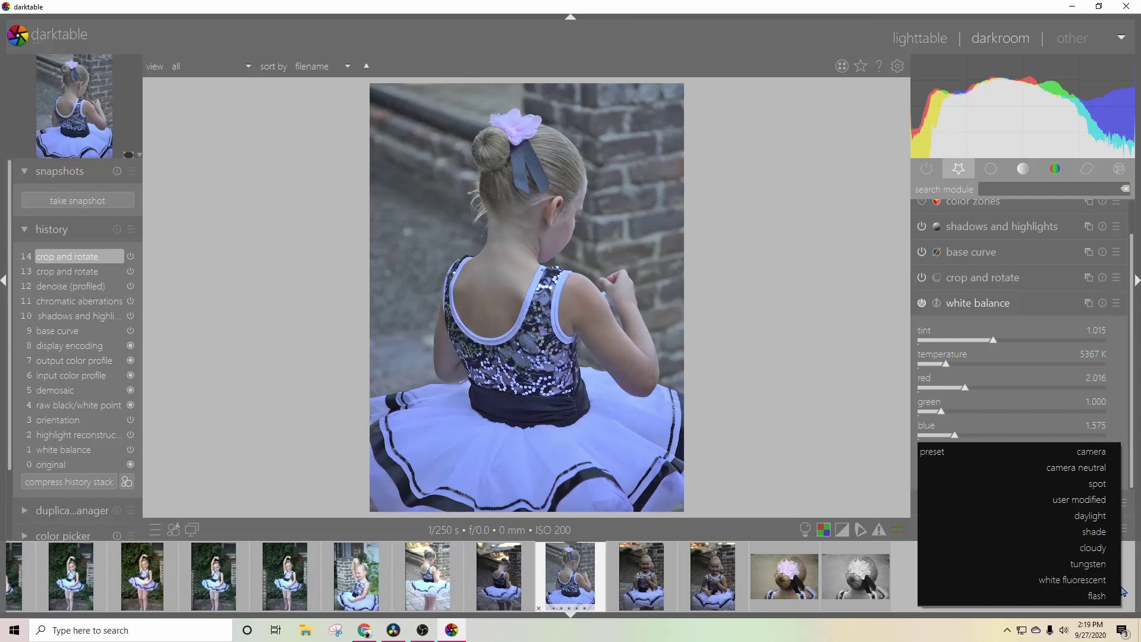
pyautogui.click(1109, 553)
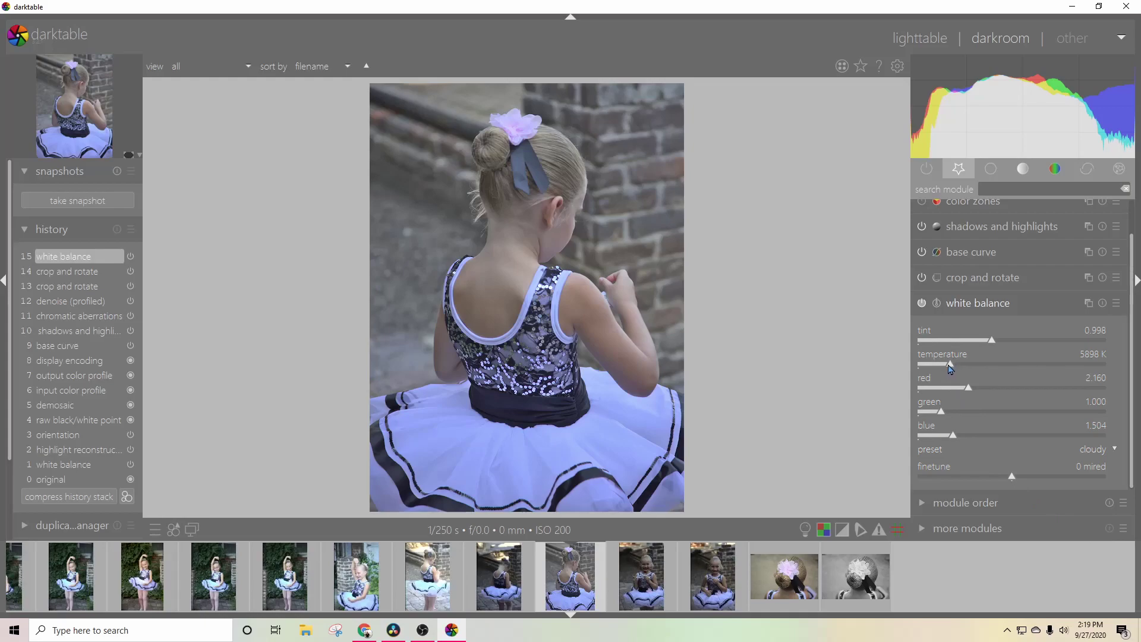
pyautogui.moveTo(951, 369); pyautogui.dragTo(963, 369)
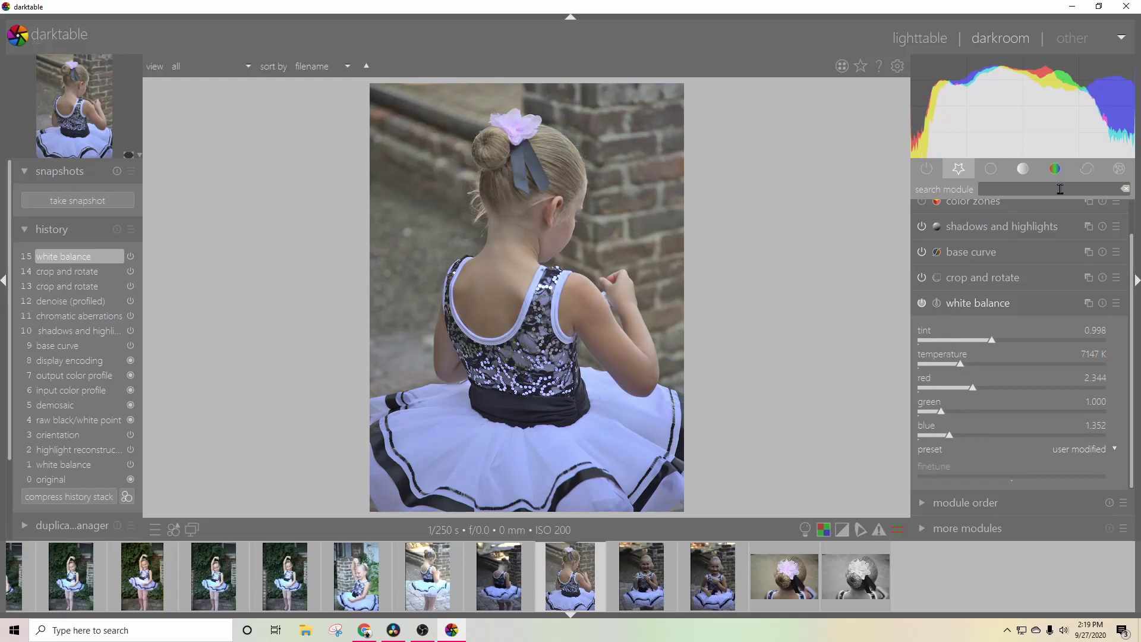
# - In color zones, sample an area of the white tutu and lower the saturation of its blue-violet range
pyautogui.click(963, 207)
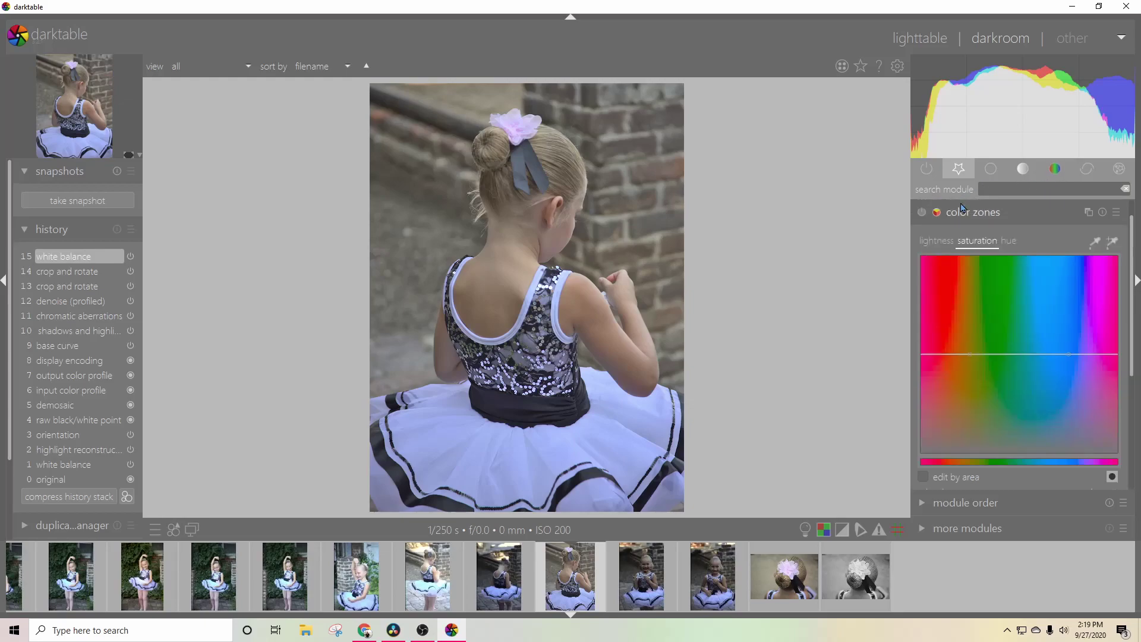
pyautogui.moveTo(424, 416); pyautogui.dragTo(479, 475)
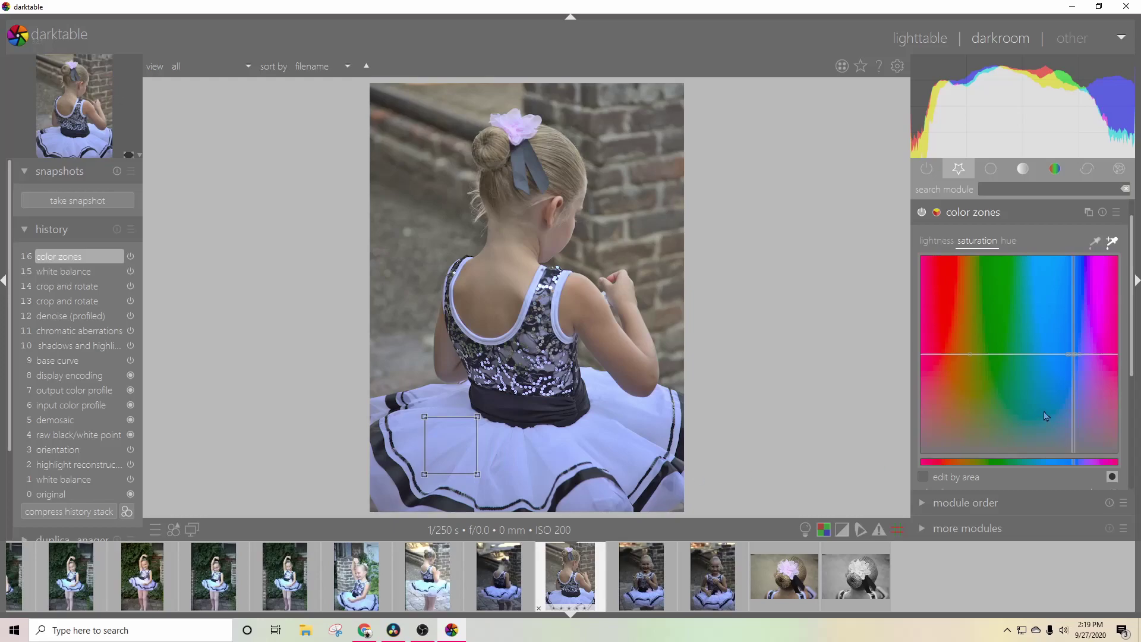
pyautogui.moveTo(1076, 357); pyautogui.dragTo(1076, 387)
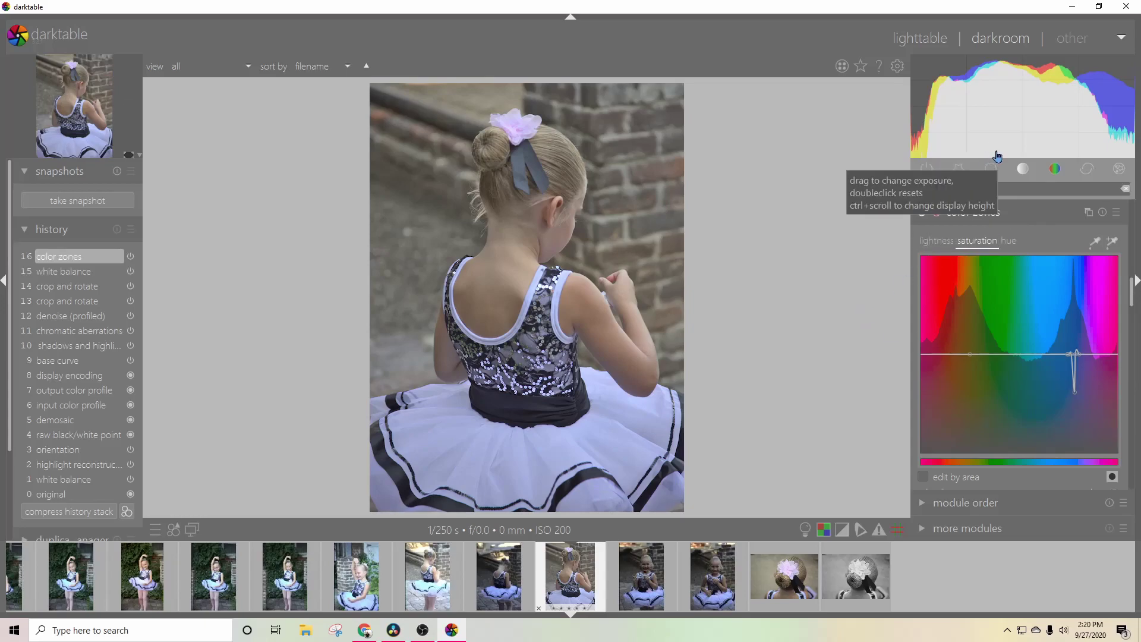
# - Lower the shadows value in shadows and highlights to about -24.29
pyautogui.click(963, 171)
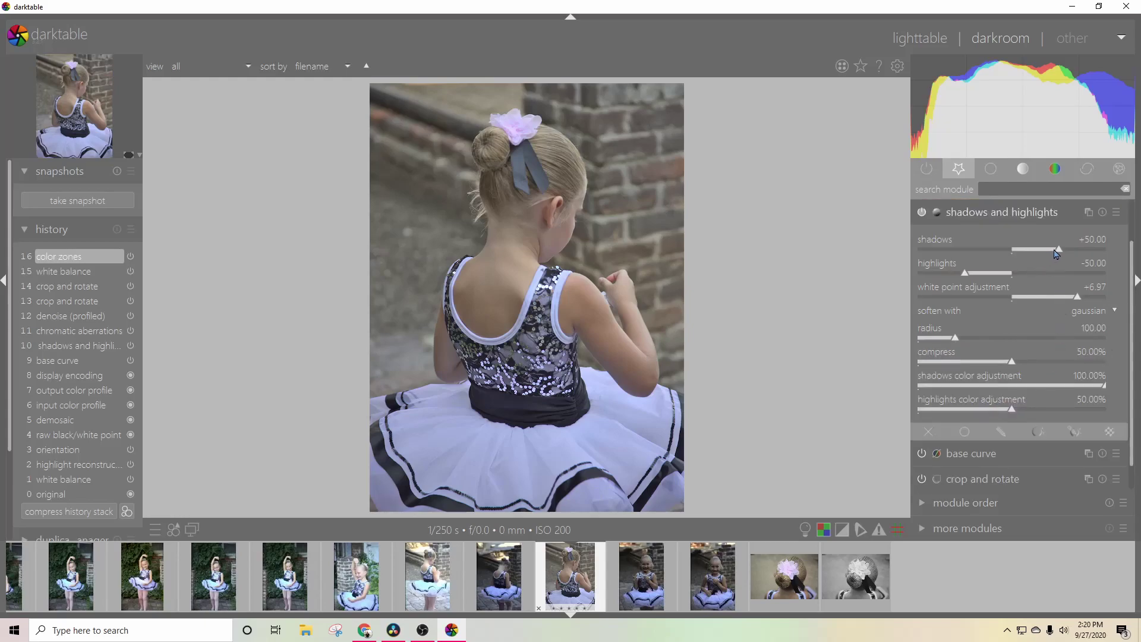
pyautogui.click(1058, 252)
pyautogui.moveTo(1058, 252); pyautogui.dragTo(992, 255)
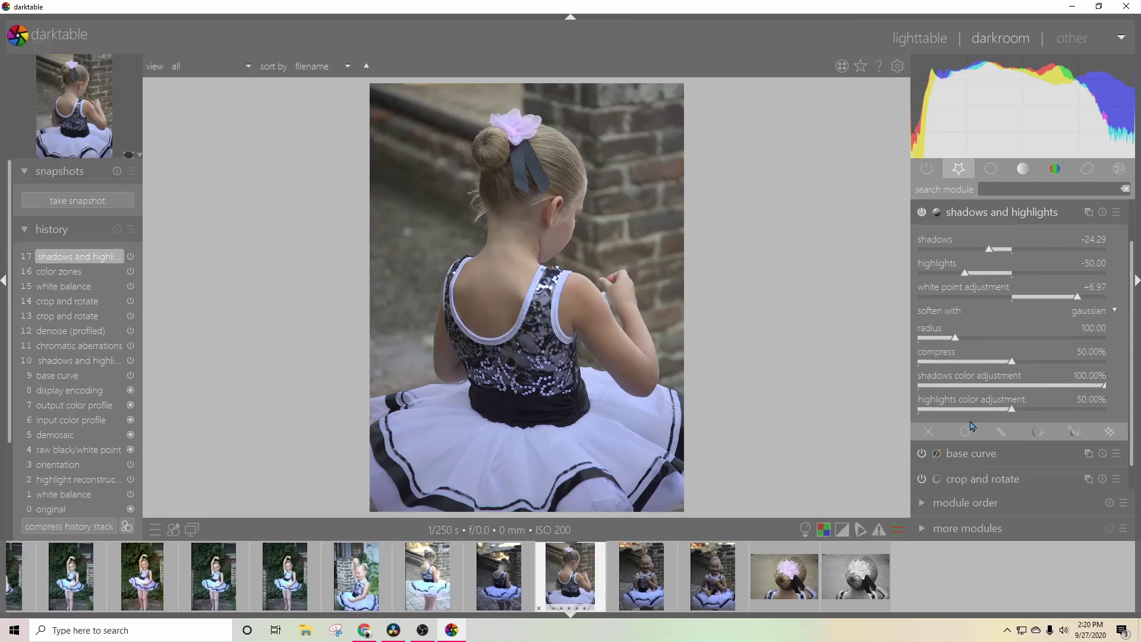
pyautogui.click(1000, 218)
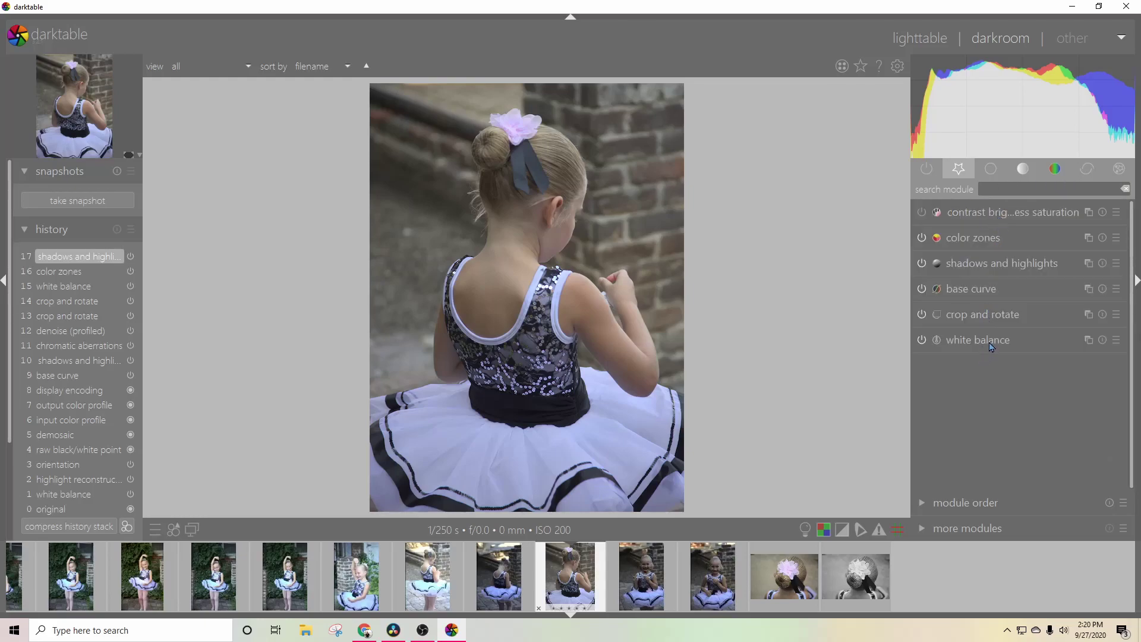
# - Set the contrast to +0.03 in the contrast brightness saturation module
pyautogui.click(980, 216)
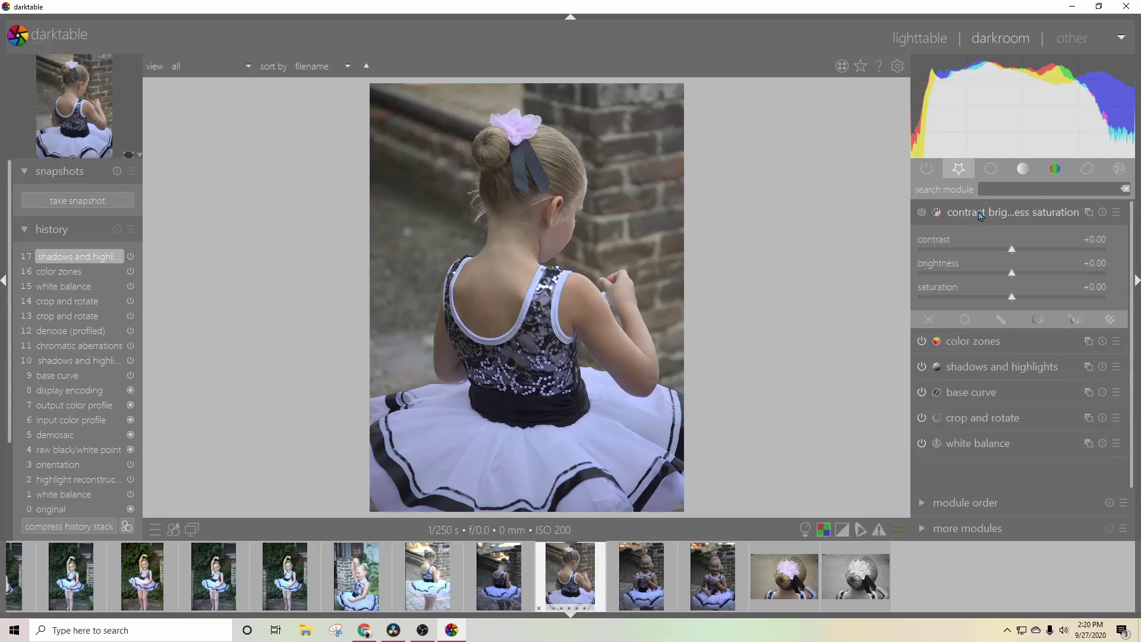
pyautogui.click(1015, 254)
pyautogui.moveTo(1014, 254); pyautogui.dragTo(1024, 254)
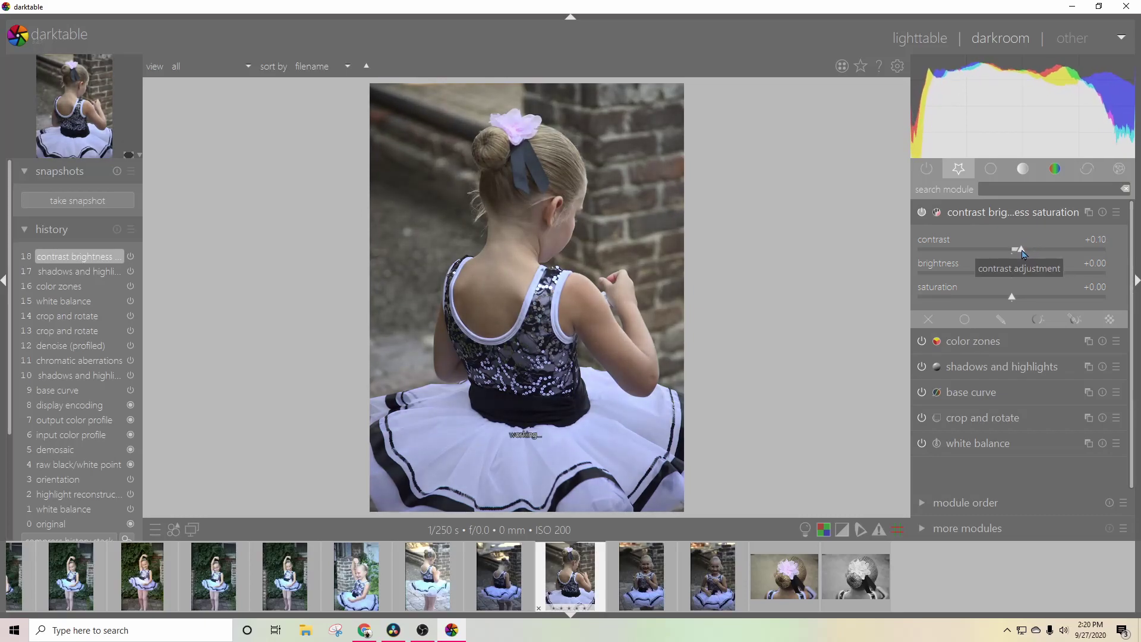
pyautogui.moveTo(1023, 254); pyautogui.dragTo(1016, 260)
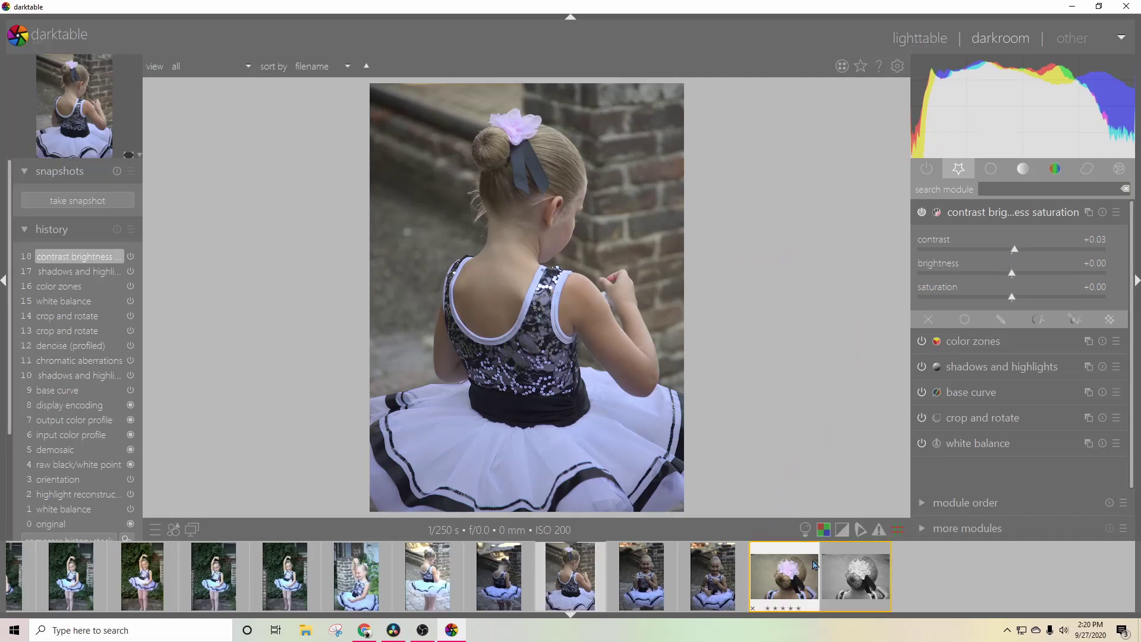
pyautogui.click(996, 205)
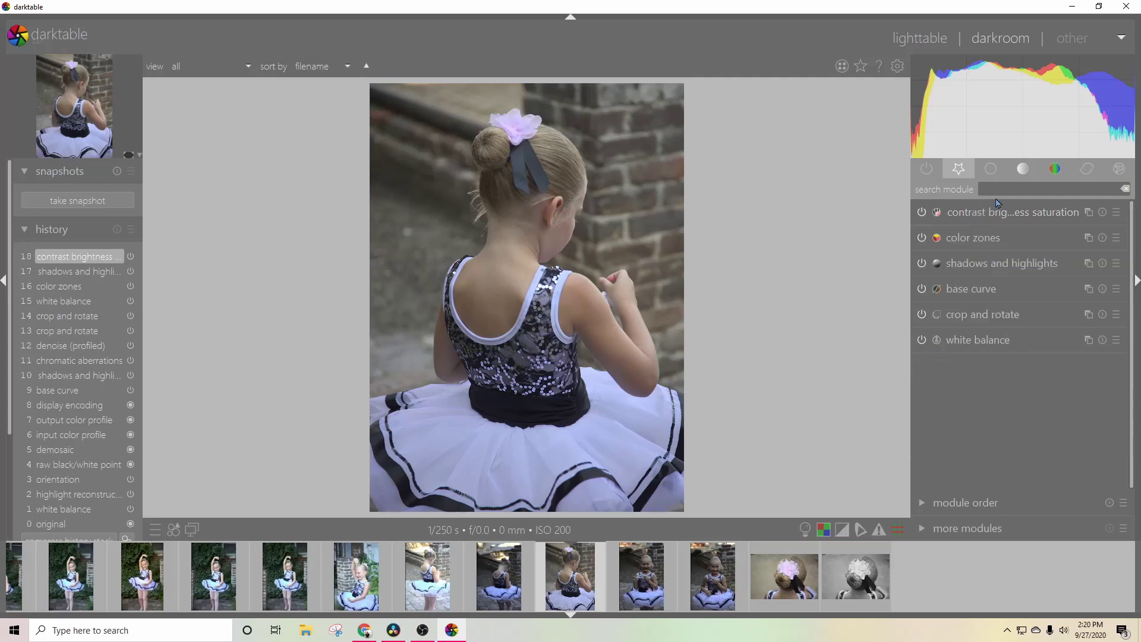
# - Search the modules for velvia and enable it at 25% strength
pyautogui.click(1003, 192)
pyautogui.write('ve')
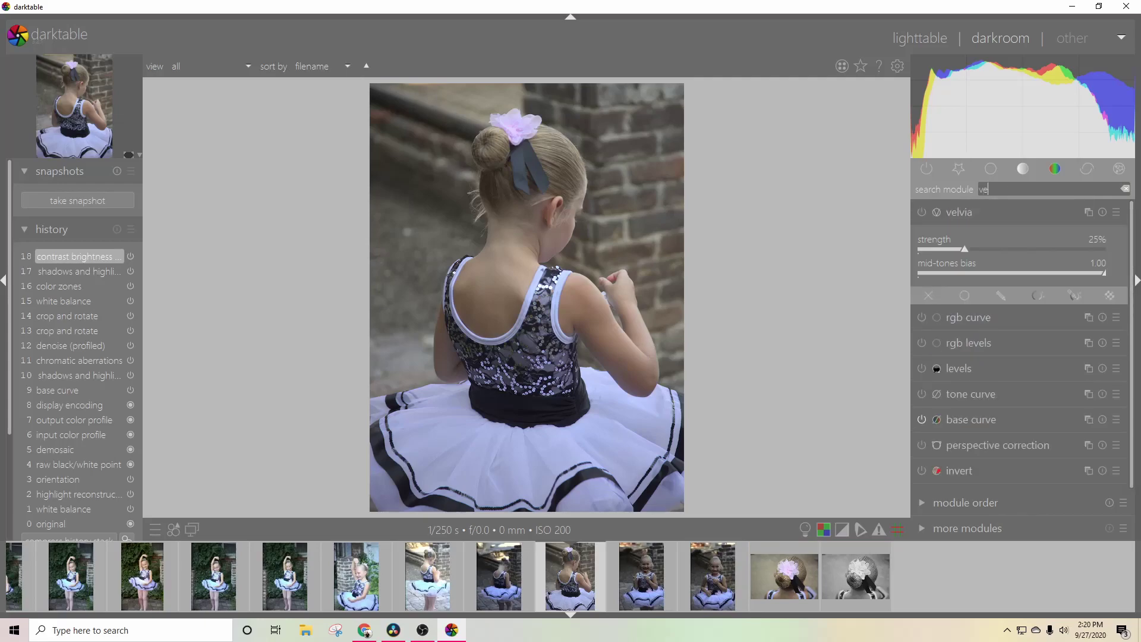
pyautogui.write('lvia')
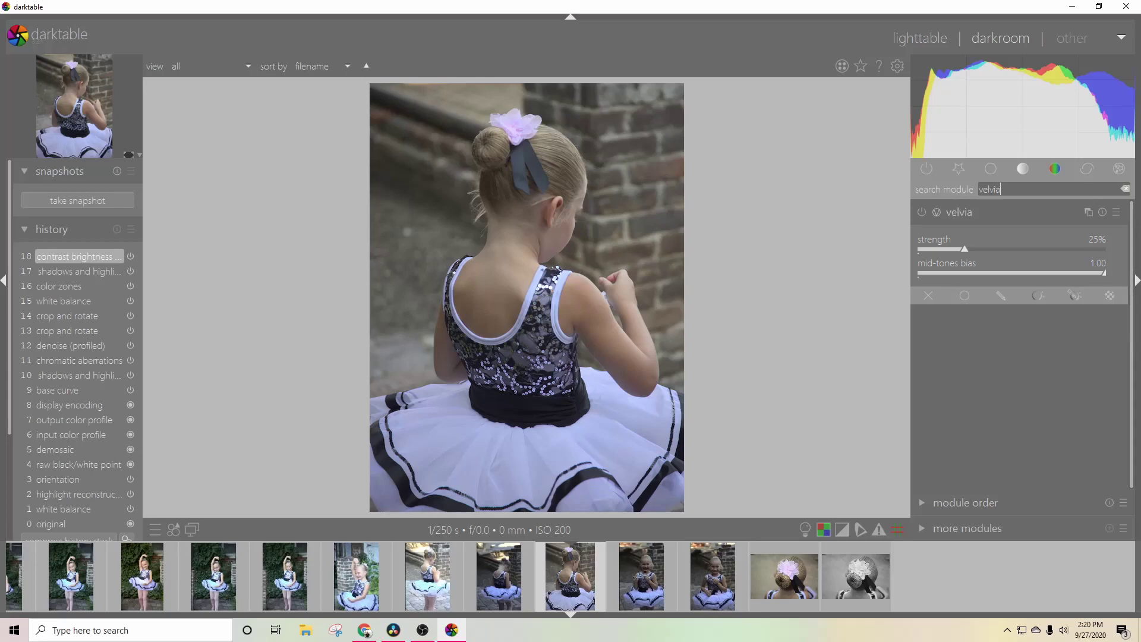
pyautogui.click(923, 213)
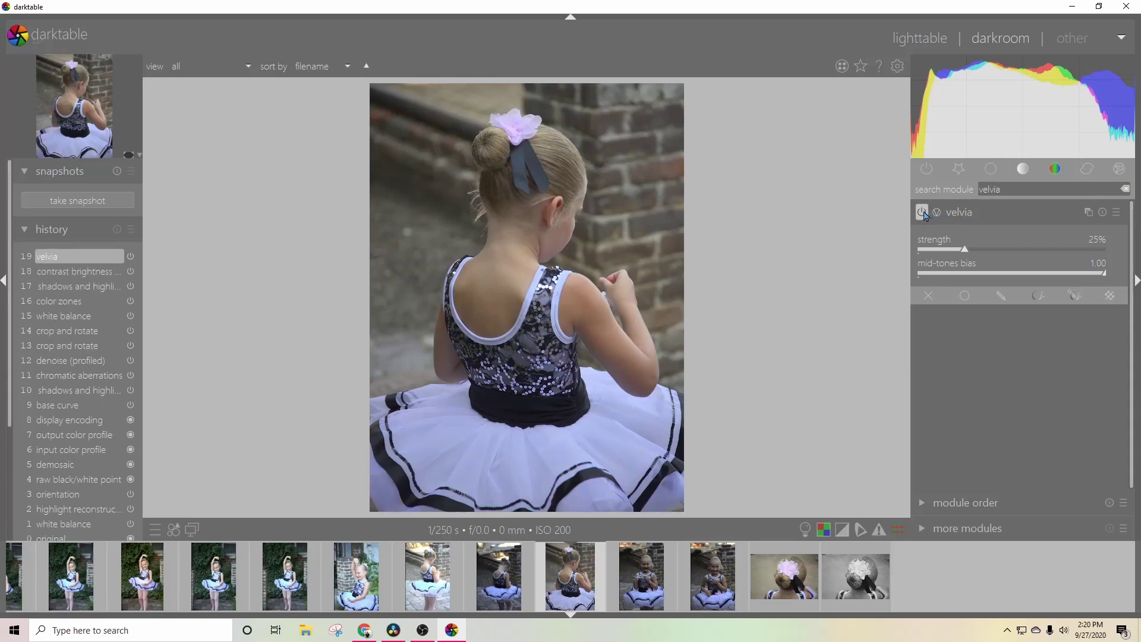